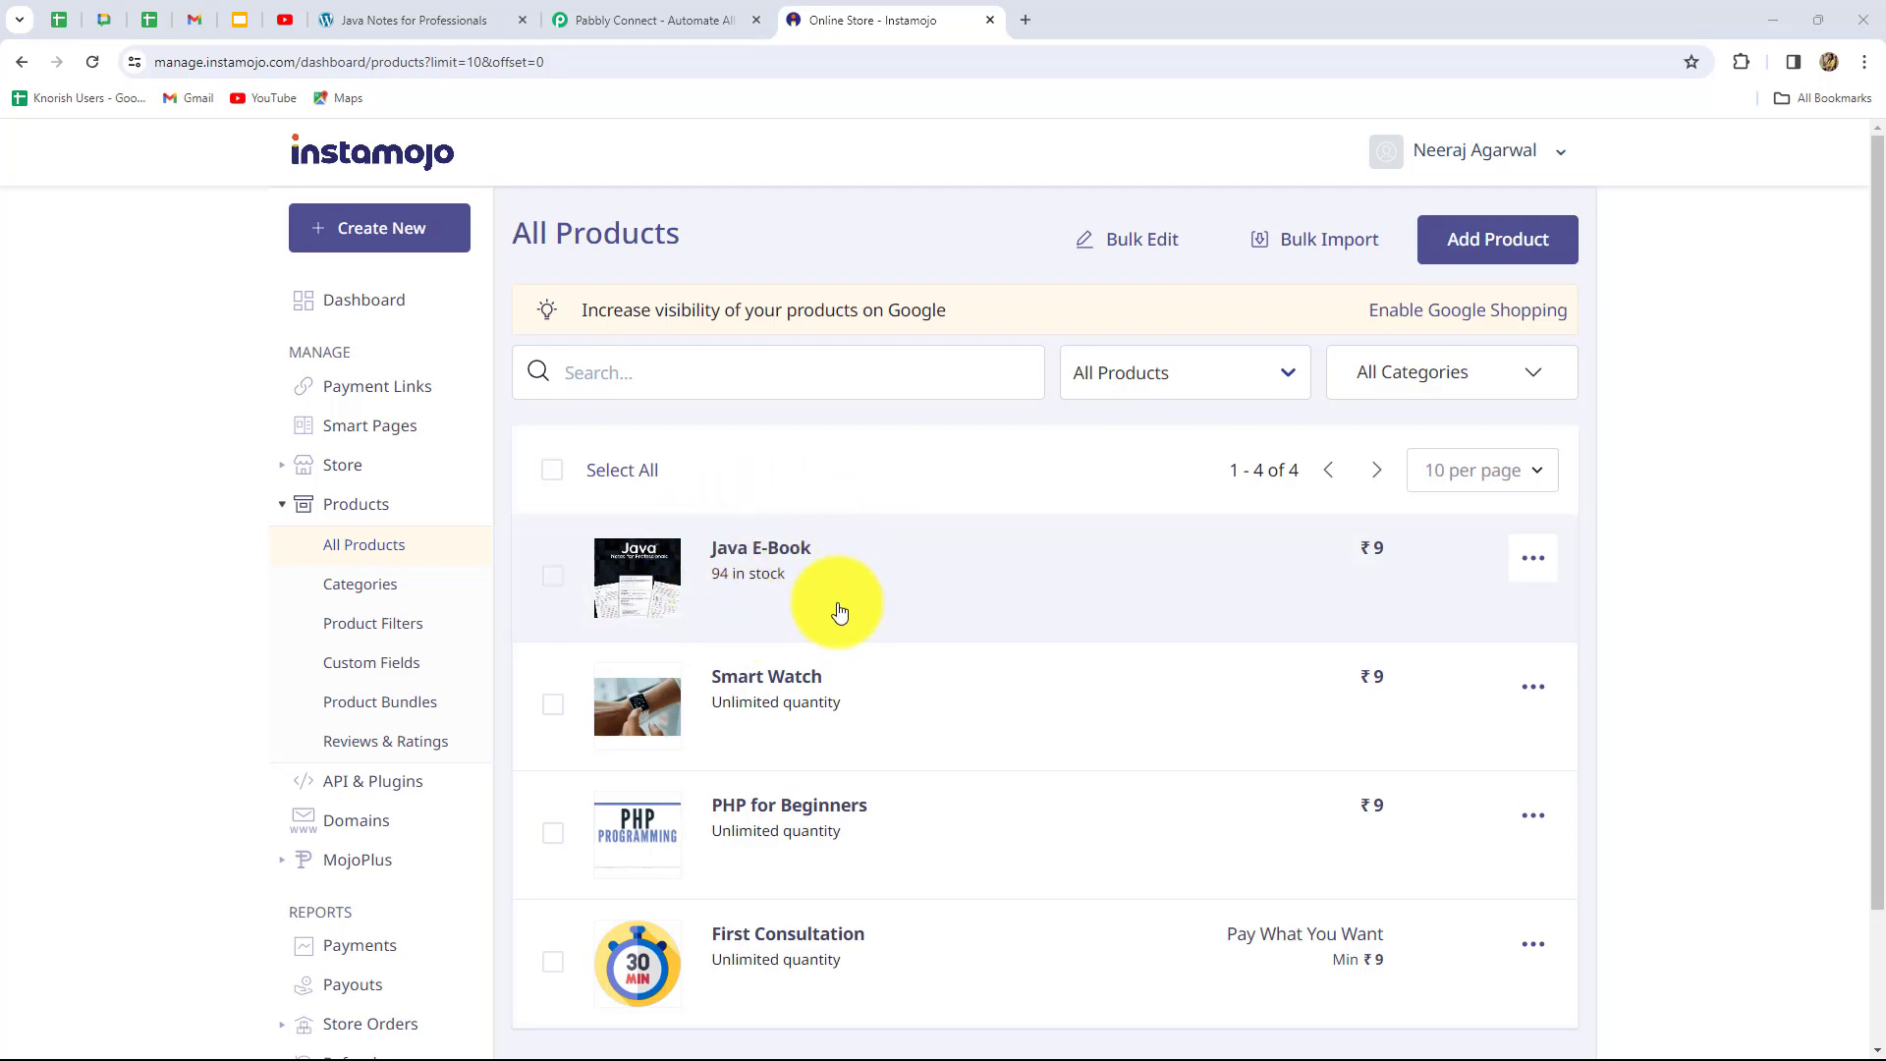
# Glance at the Gmail inbox, go back to Instamojo's product list, then switch to the Pabbly Connect website
pyautogui.click(192, 18)
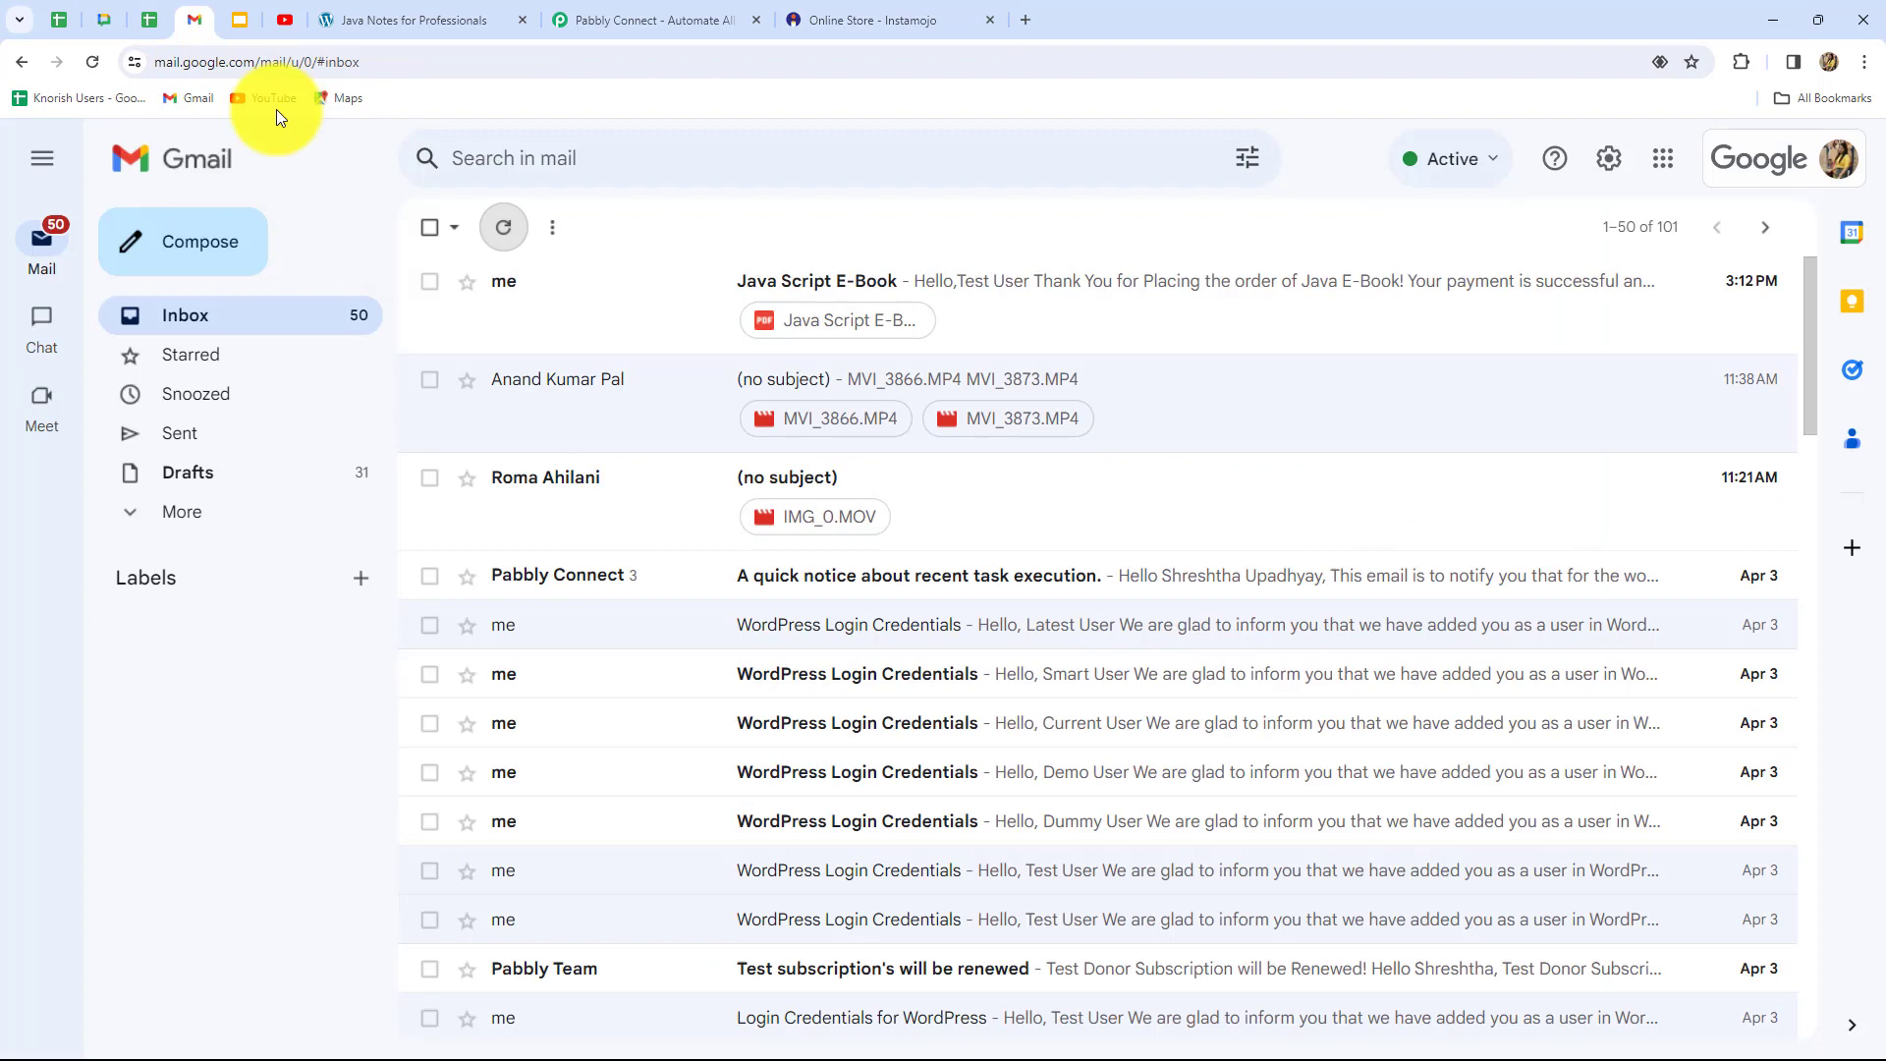
pyautogui.click(835, 20)
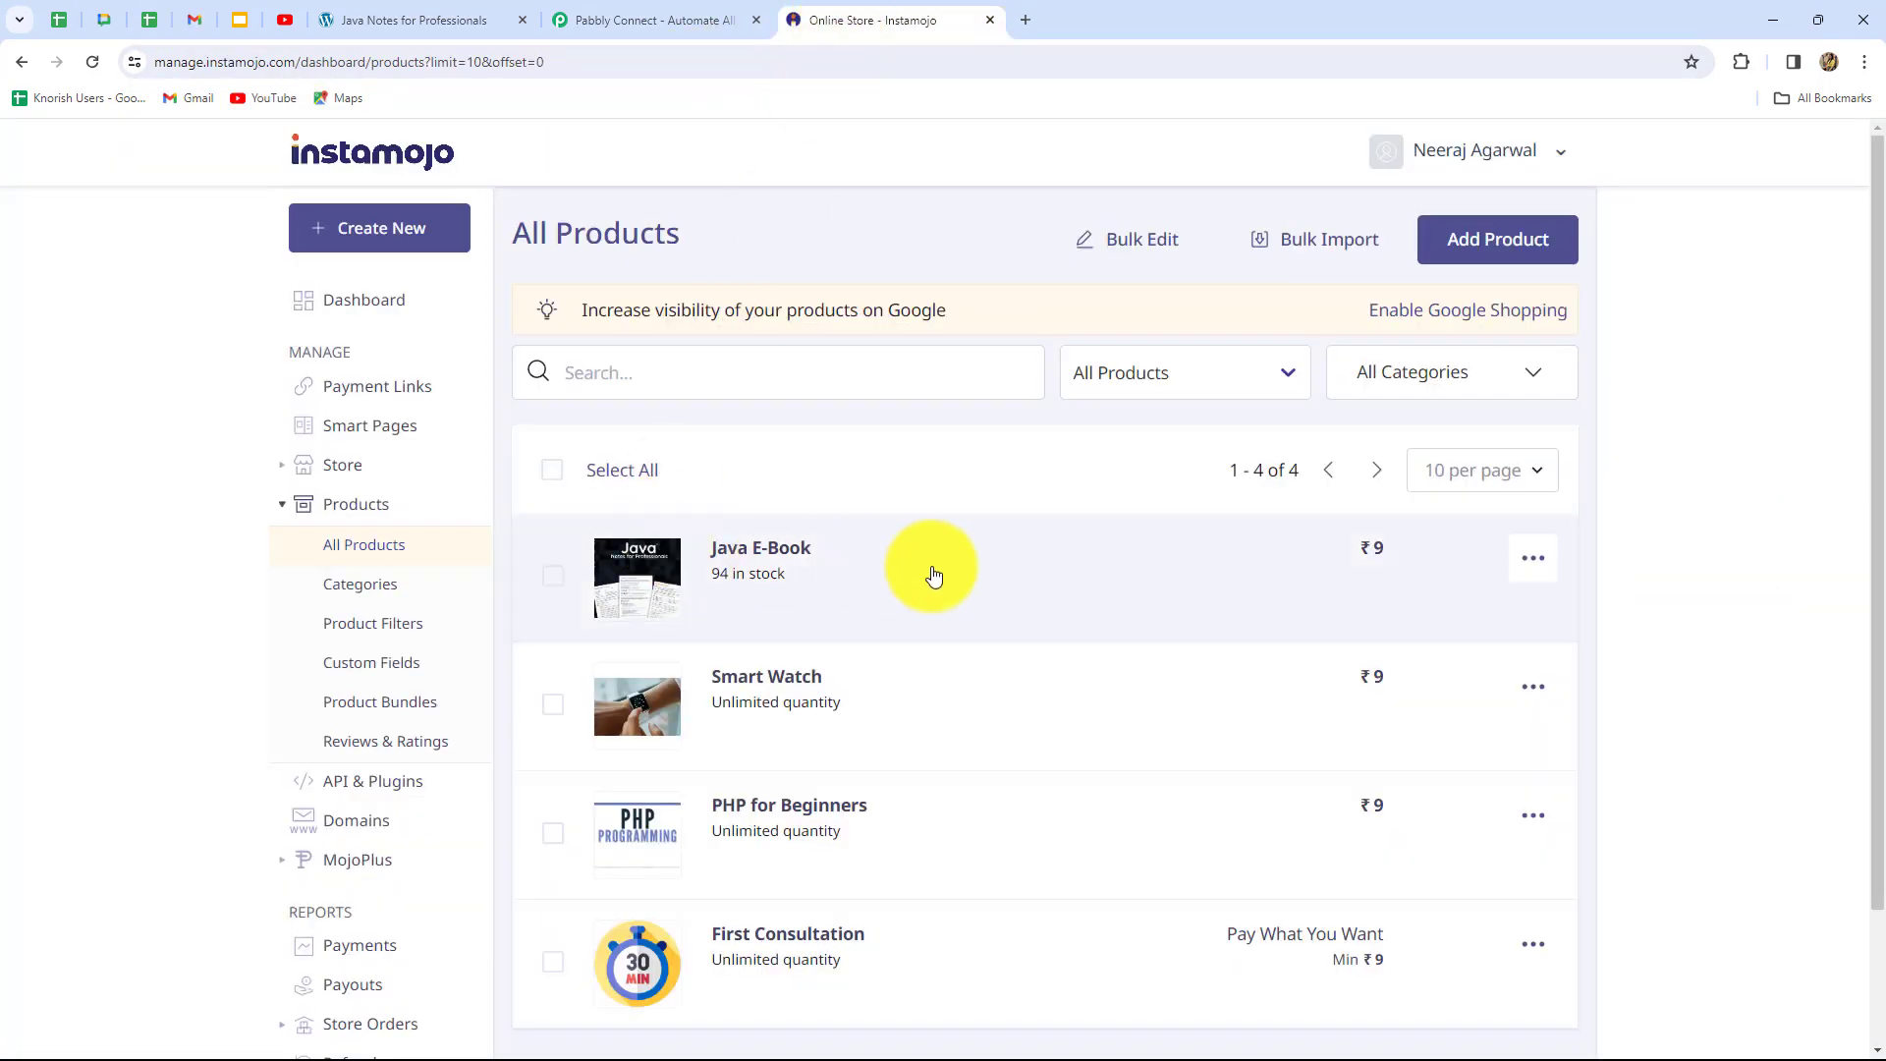
pyautogui.click(658, 14)
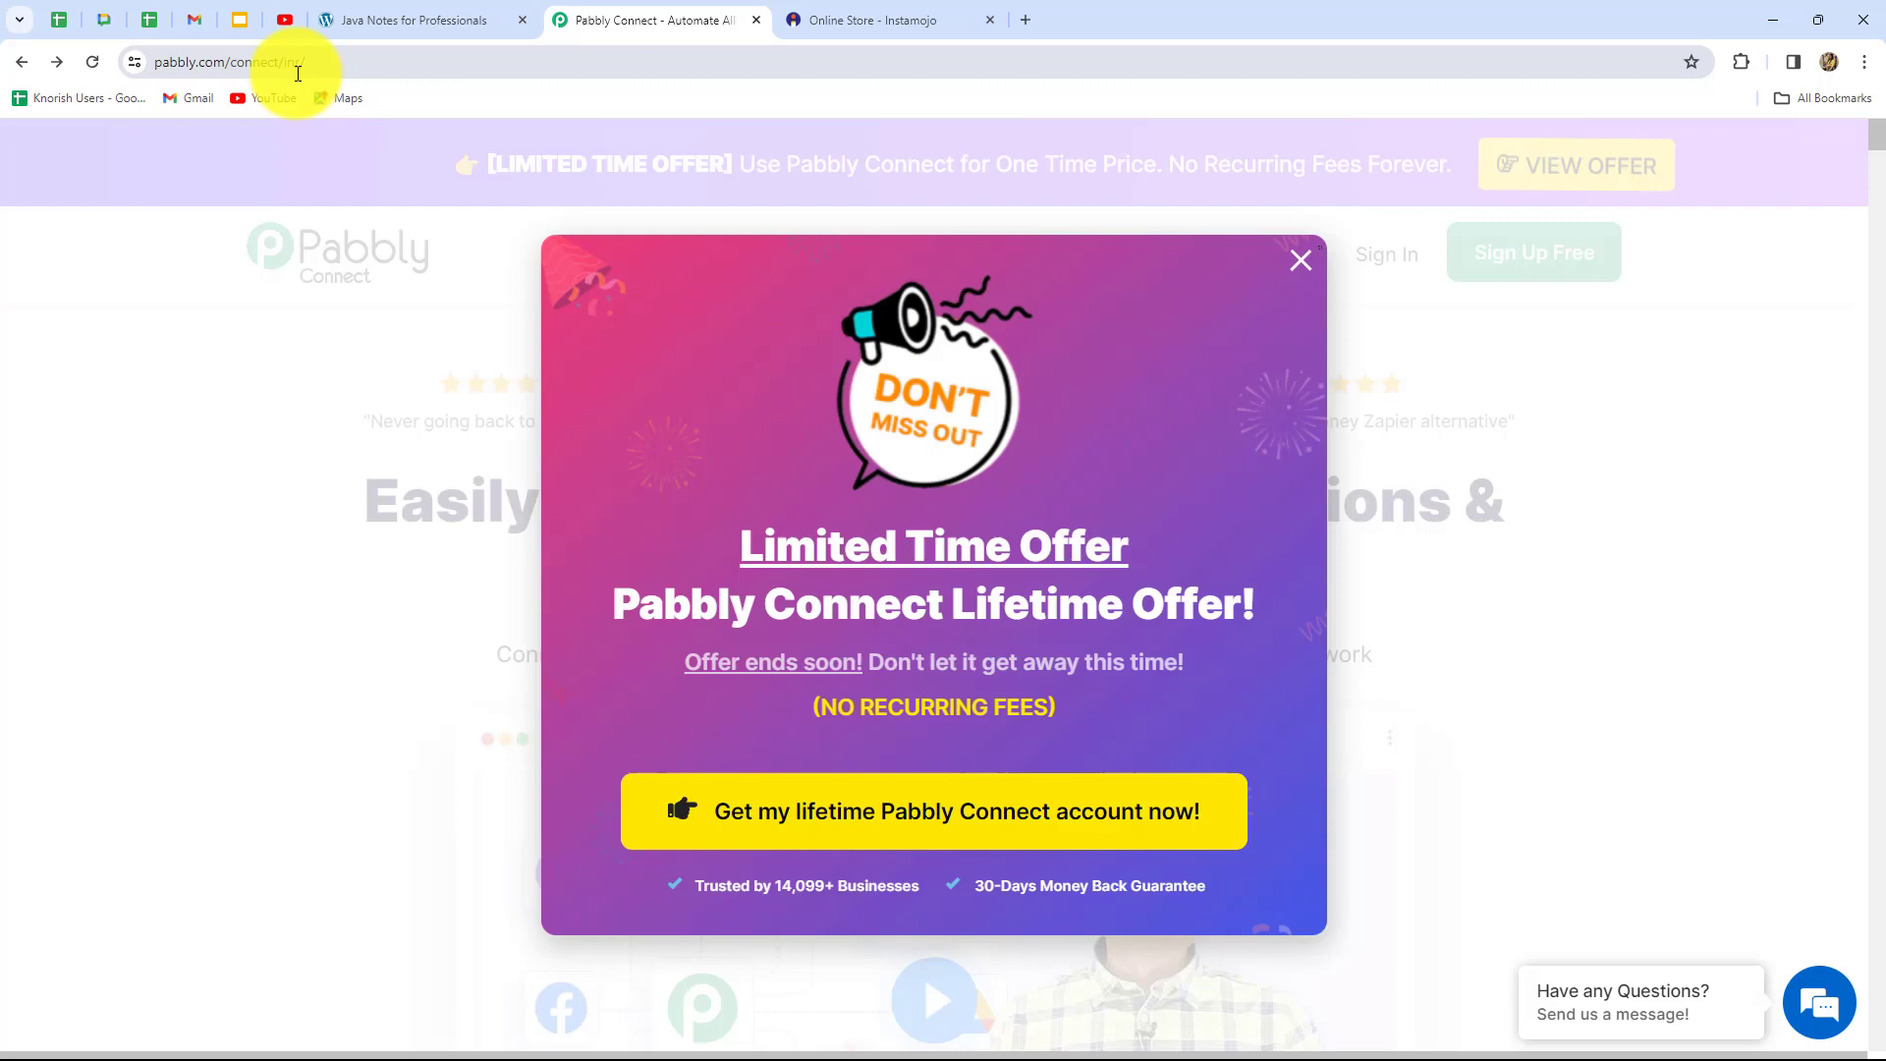
# Dismiss the lifetime-offer popup and sign in to reach the All Pabbly Apps dashboard
pyautogui.click(1302, 263)
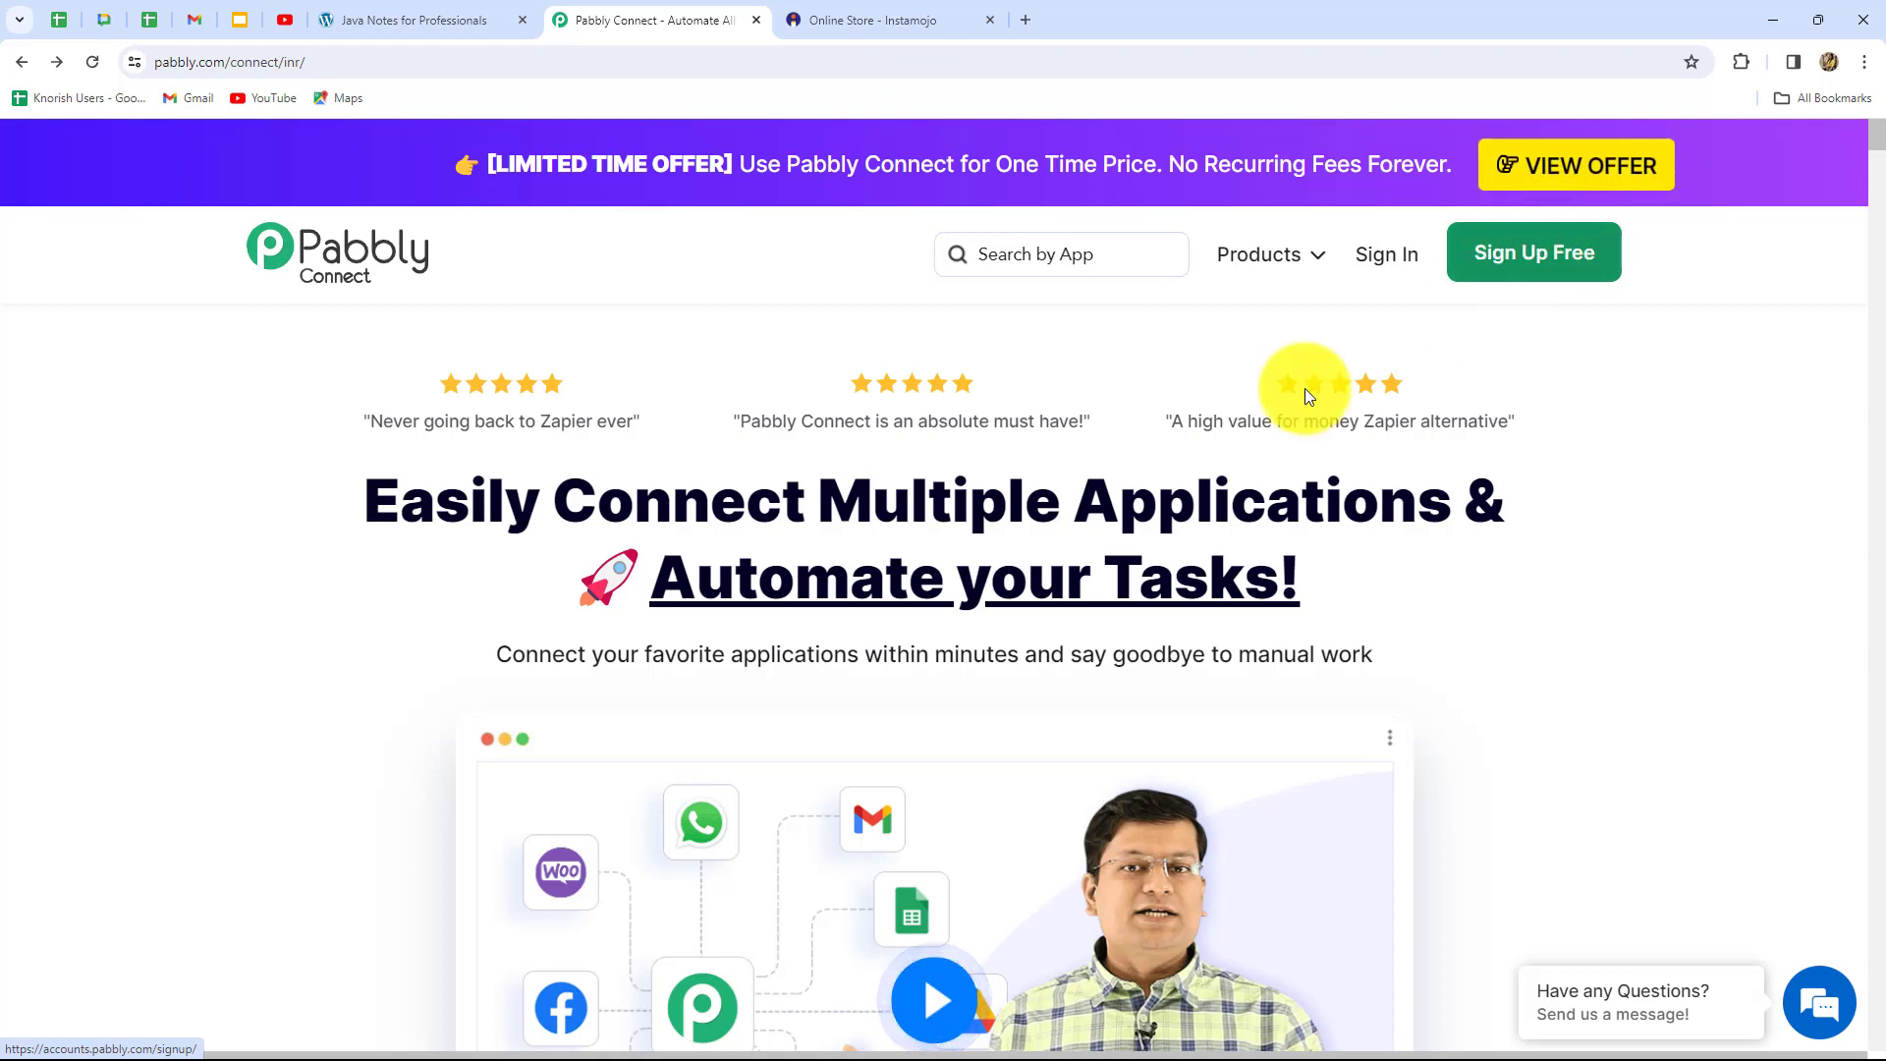
pyautogui.moveTo(398, 496); pyautogui.dragTo(1372, 611)
pyautogui.click(1369, 603)
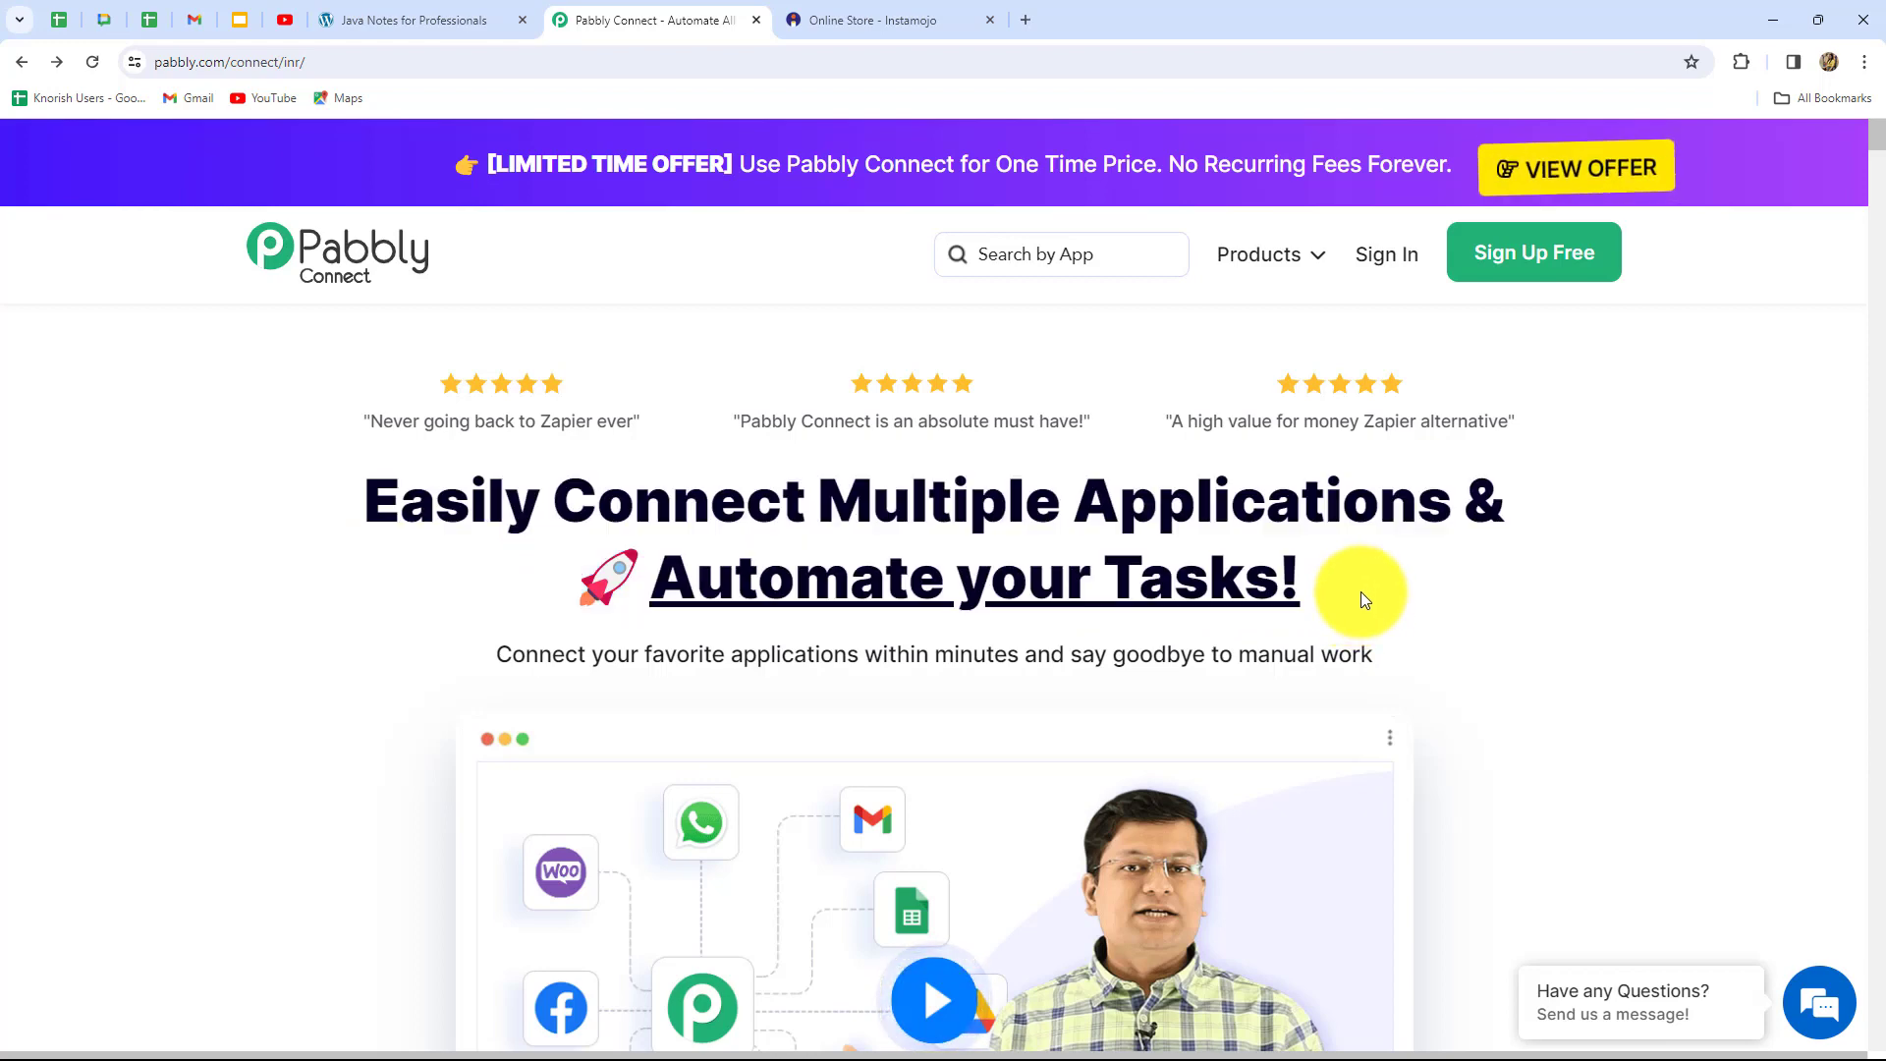
pyautogui.click(1372, 275)
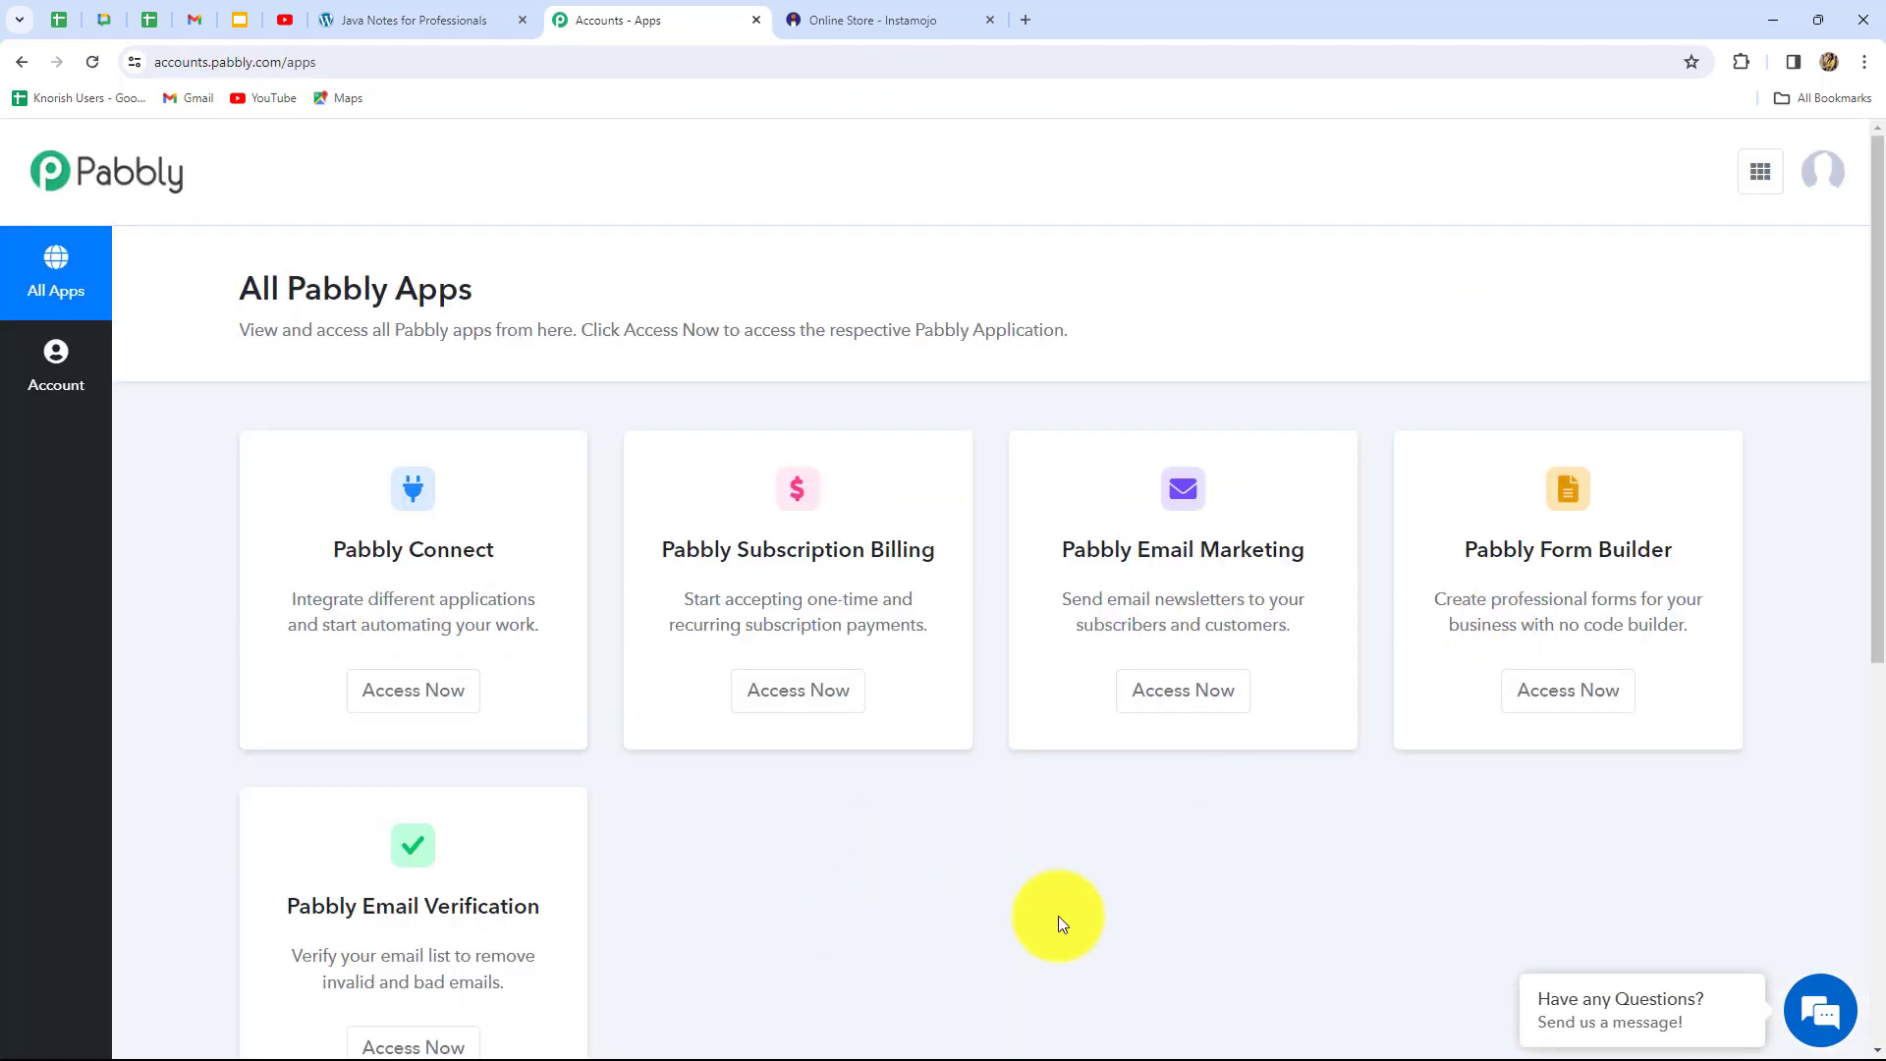
pyautogui.moveTo(328, 549); pyautogui.dragTo(496, 549)
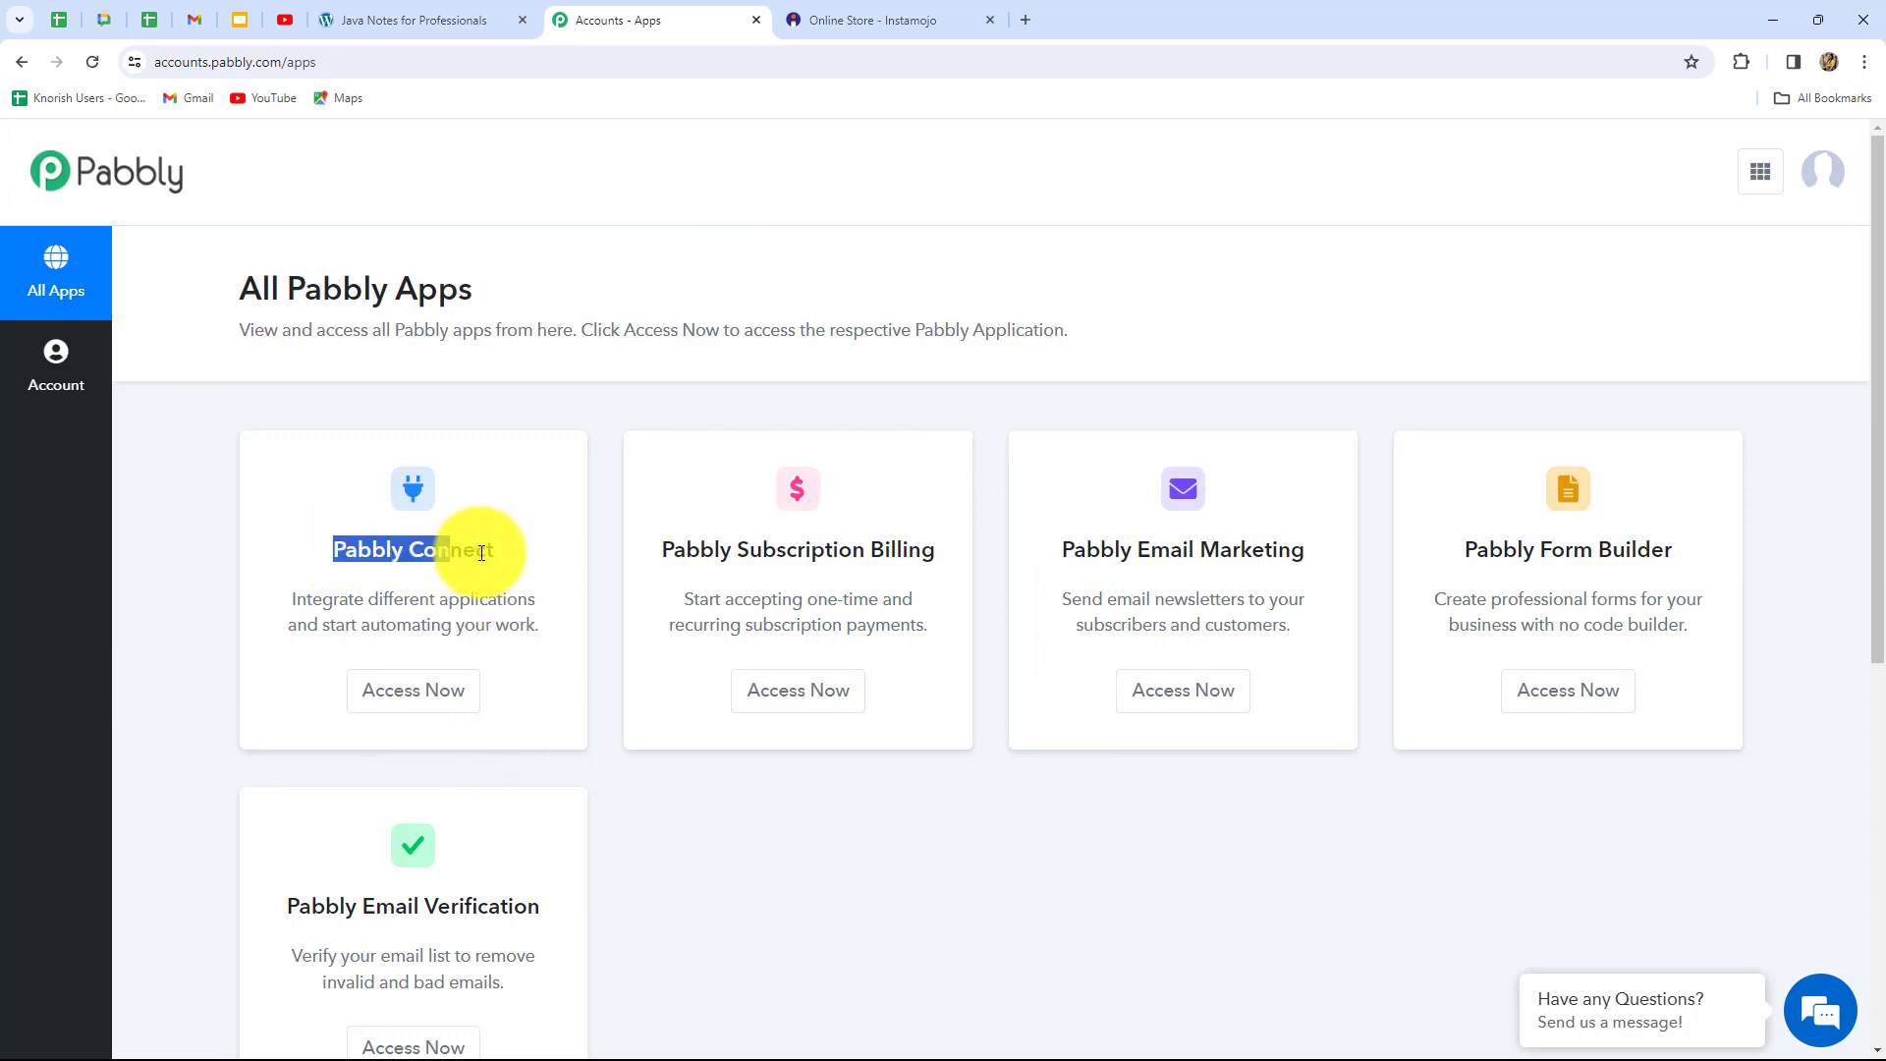
# Open the Pabbly Connect app from the All Pabbly Apps page
pyautogui.click(420, 692)
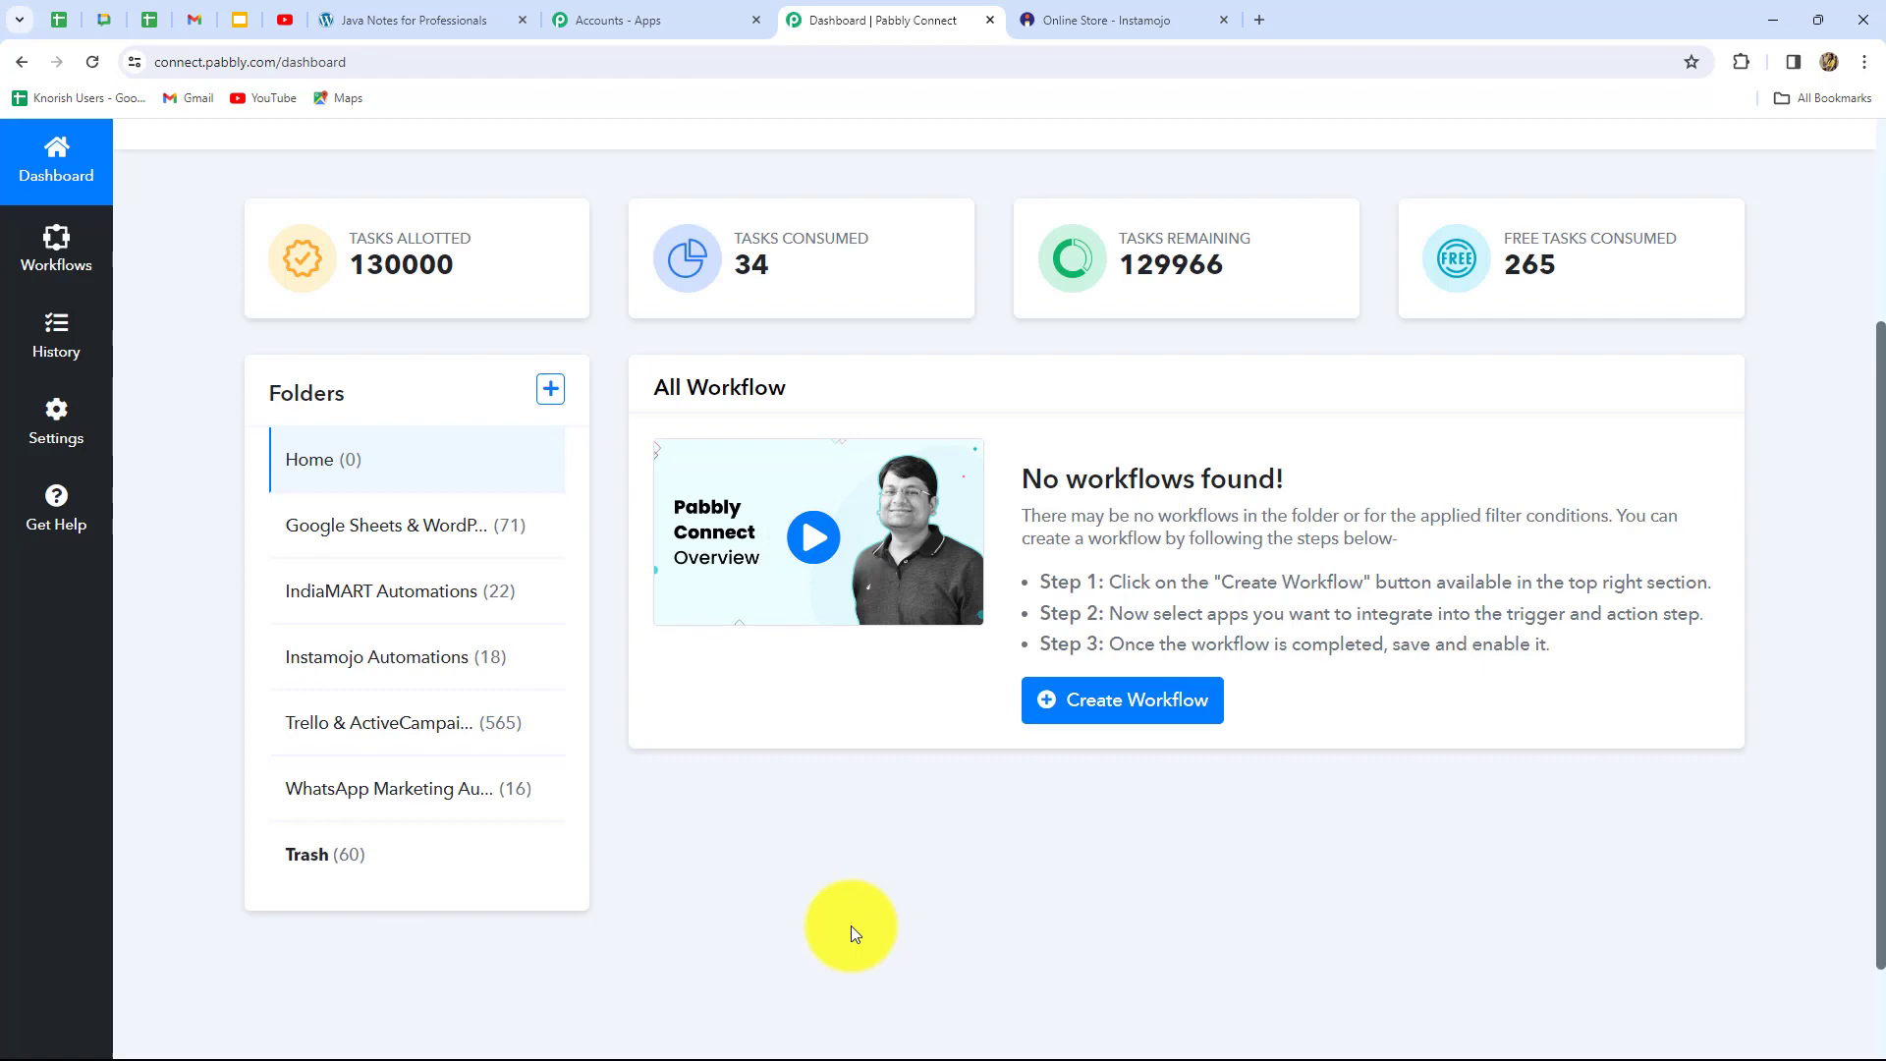
pyautogui.scroll(3, 851, 925)
pyautogui.scroll(-2, 851, 926)
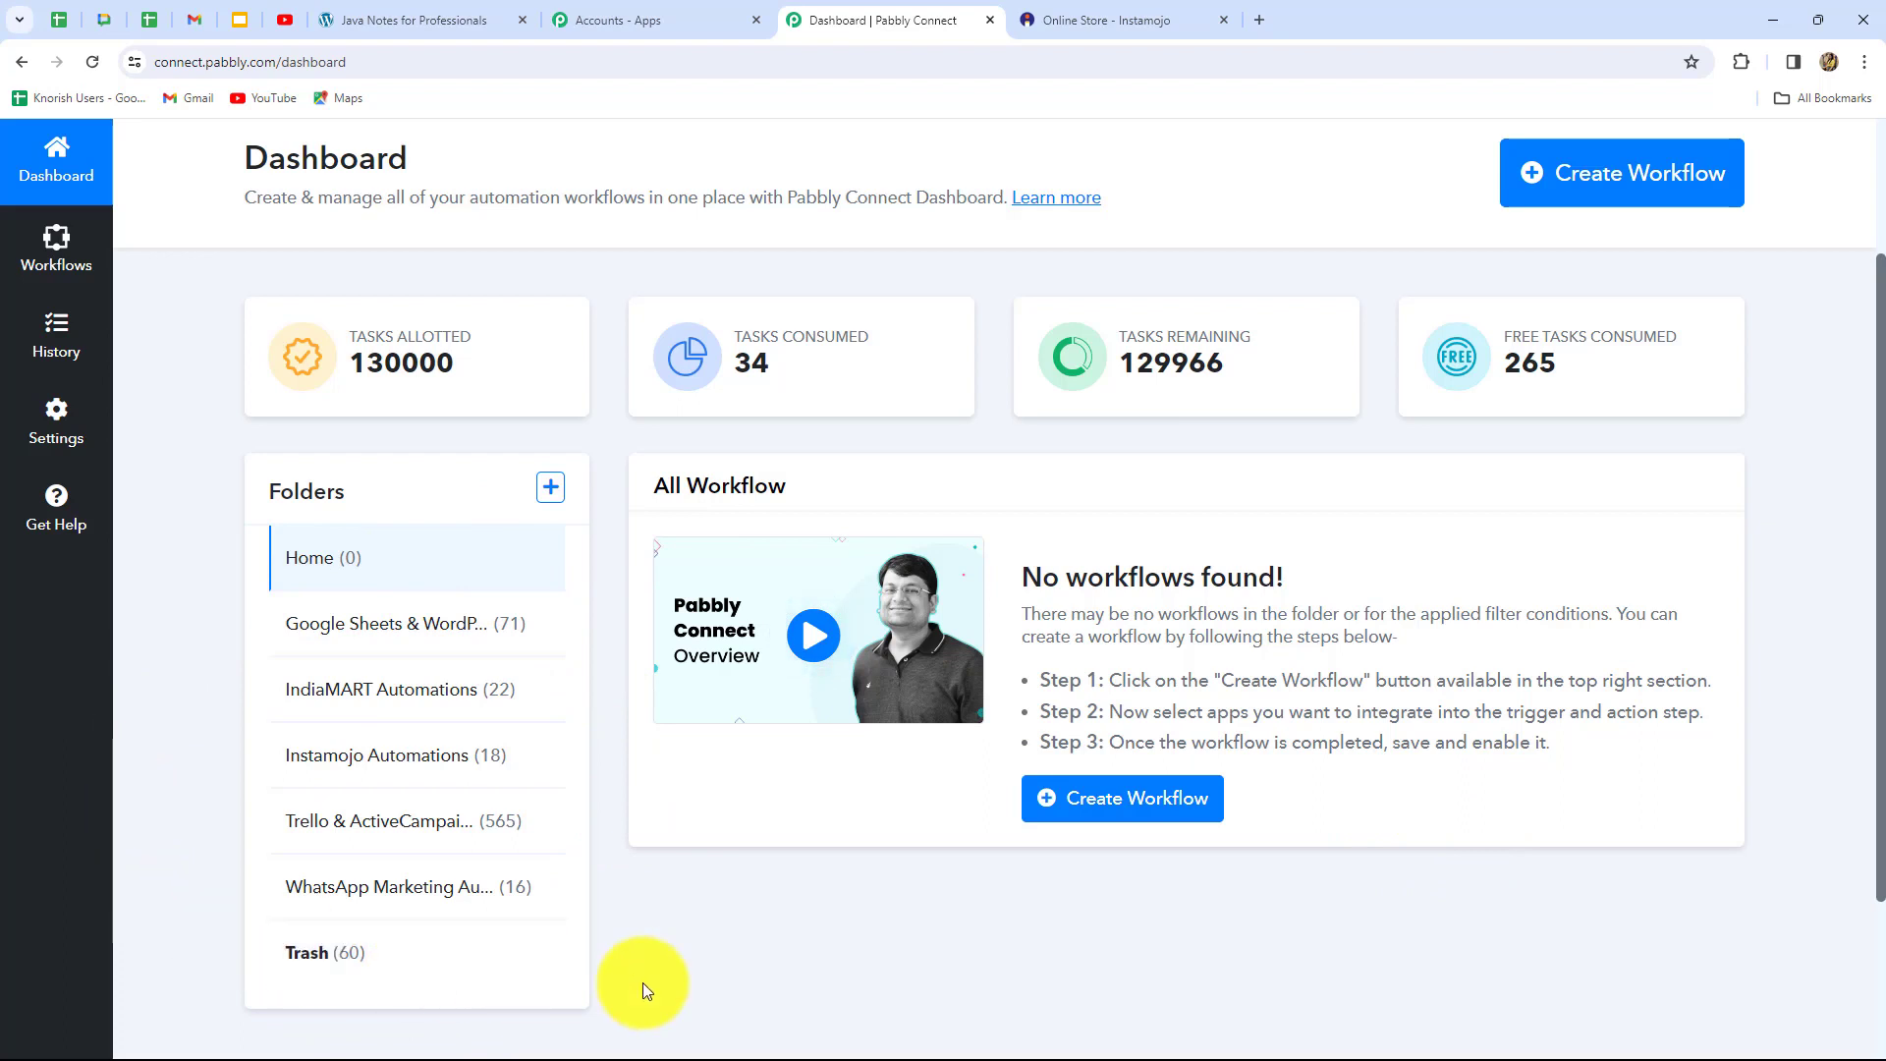
pyautogui.scroll(1, 821, 946)
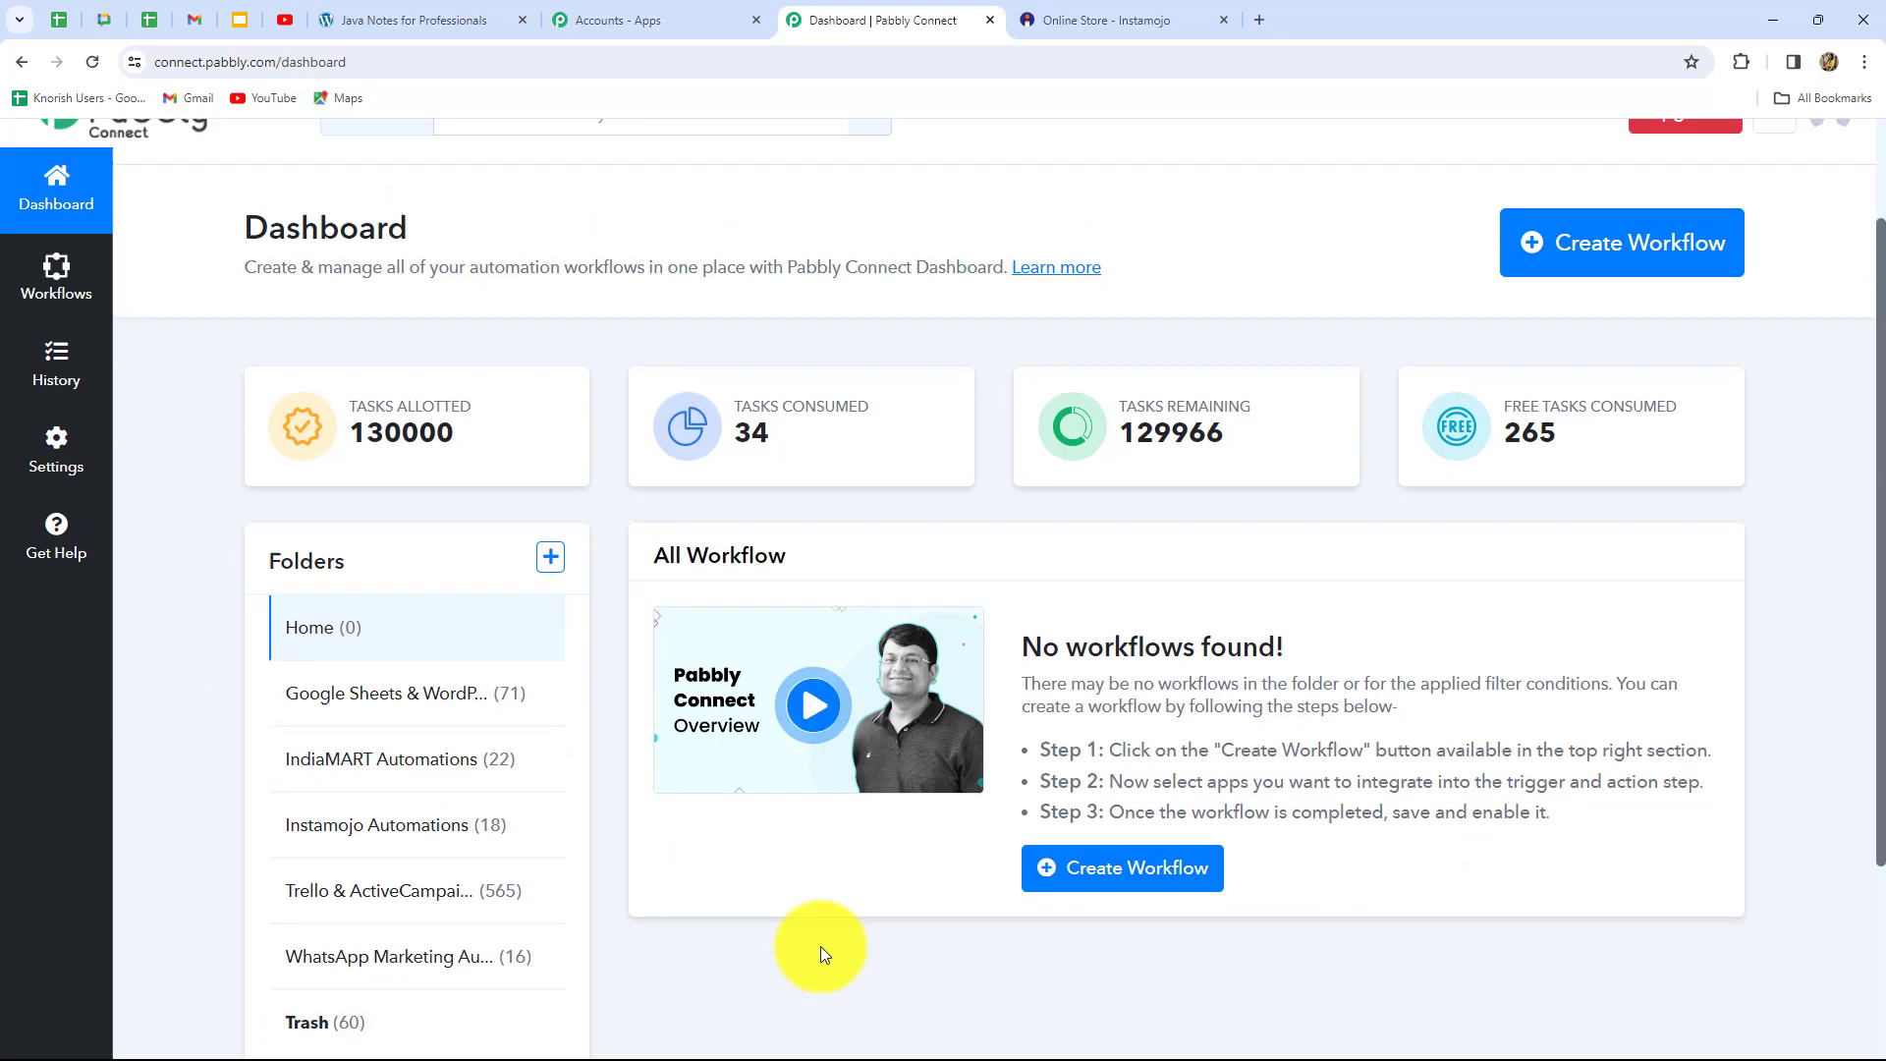
pyautogui.scroll(2, 822, 946)
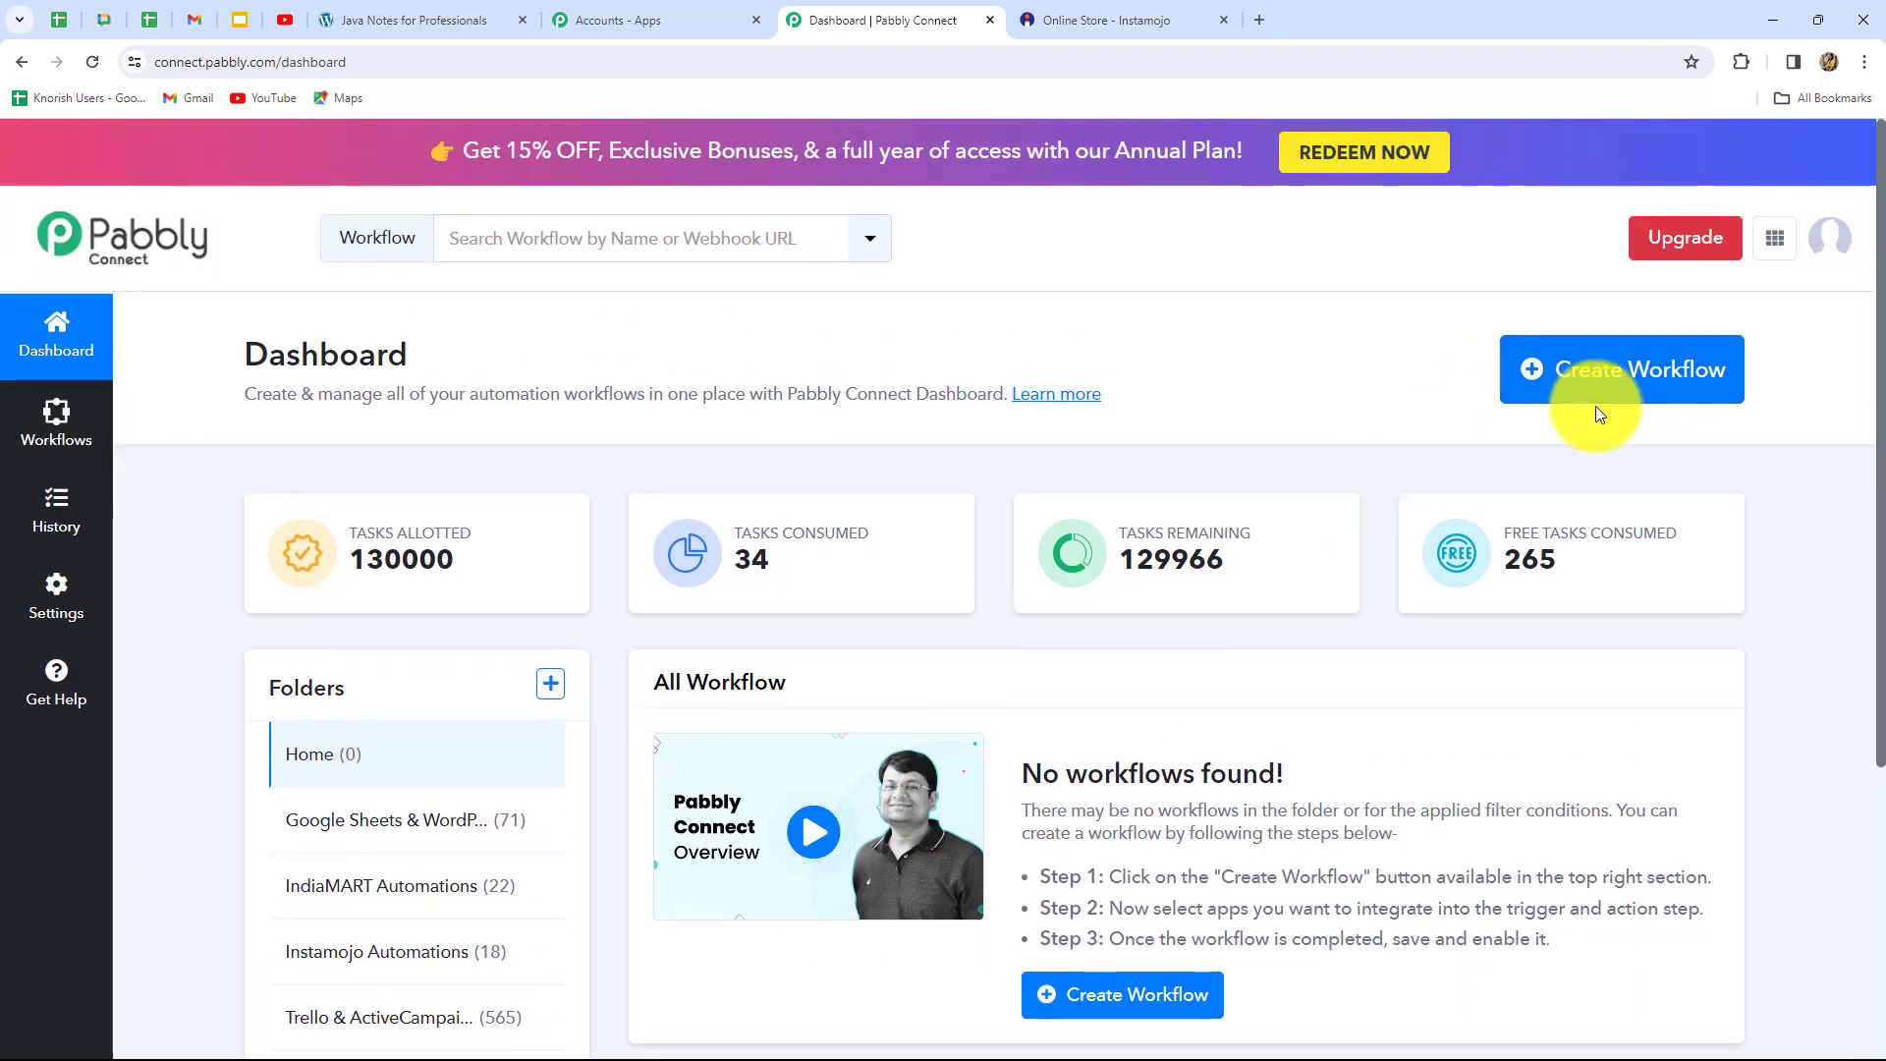
# Create the workflow 'Automatically Share E-Books on Receiving Instamojo Payment' in the Instamojo Automations folder
pyautogui.click(1611, 379)
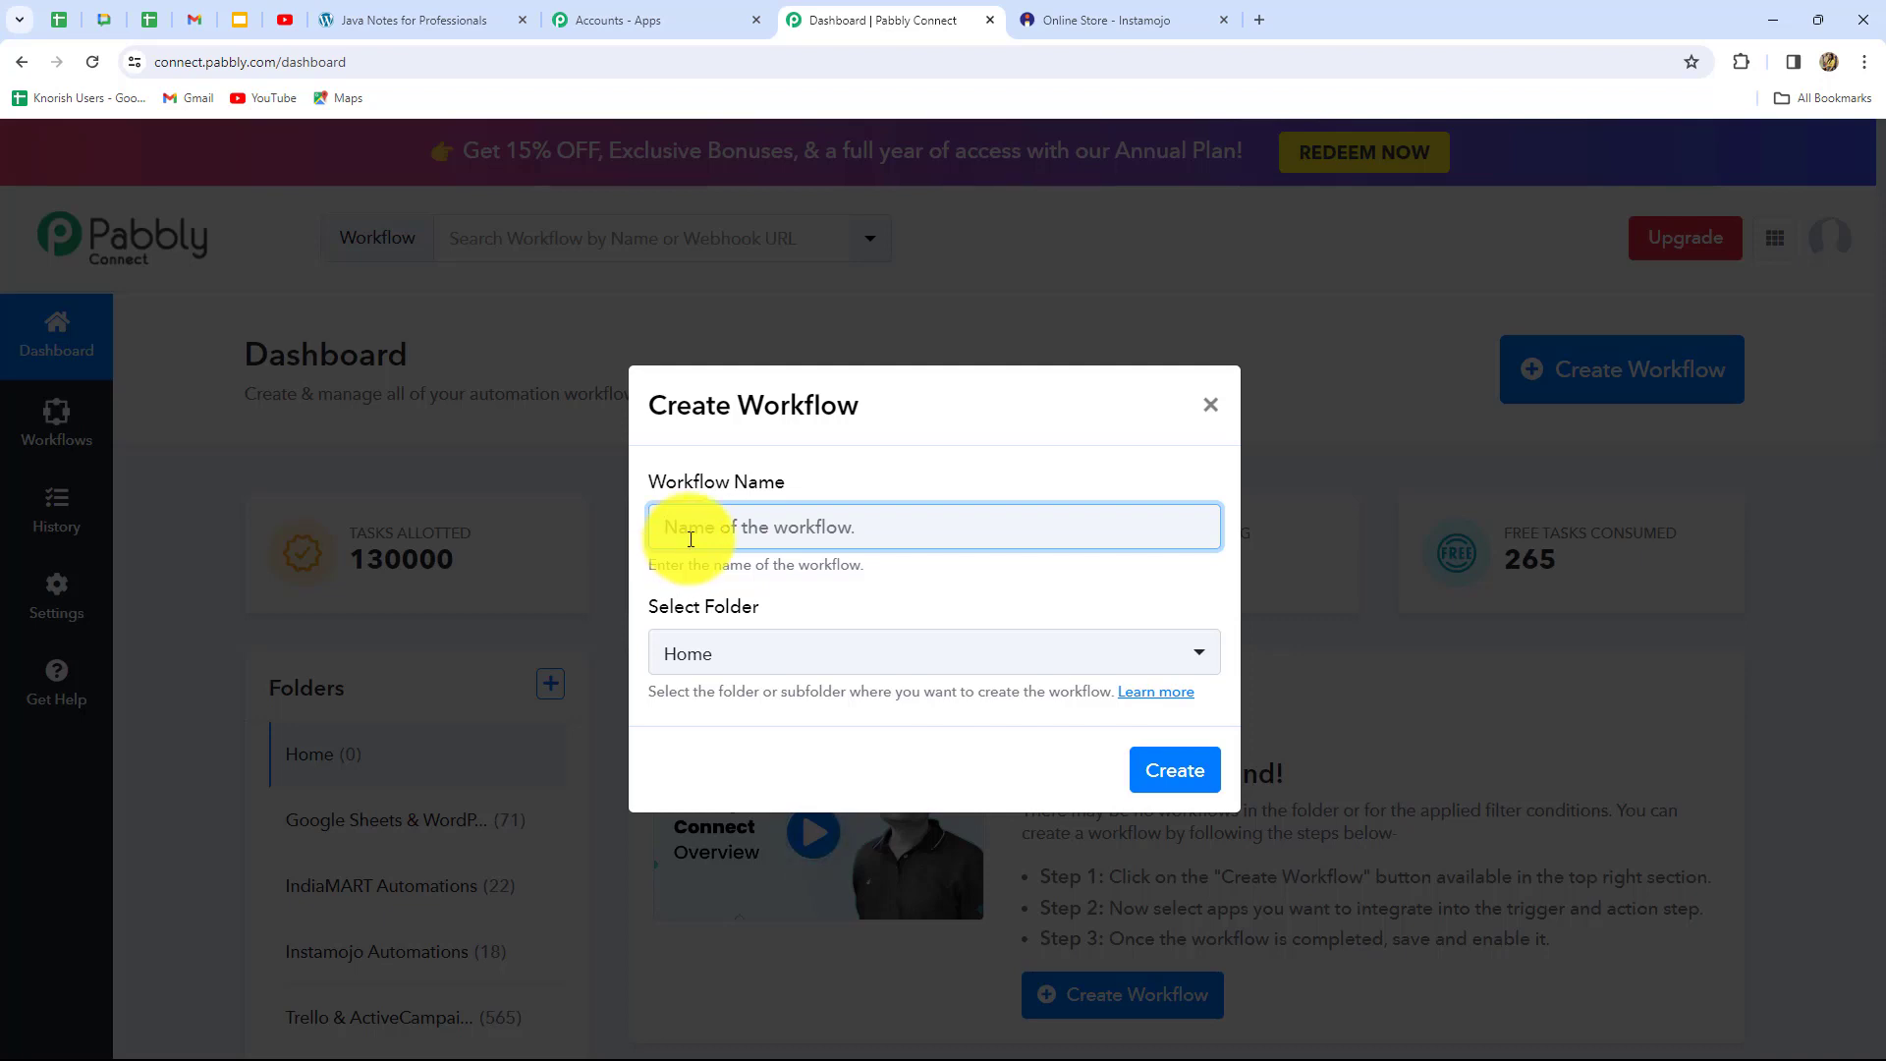
pyautogui.write('Automatically Share E-Books on Receiving Instamojo Payment')
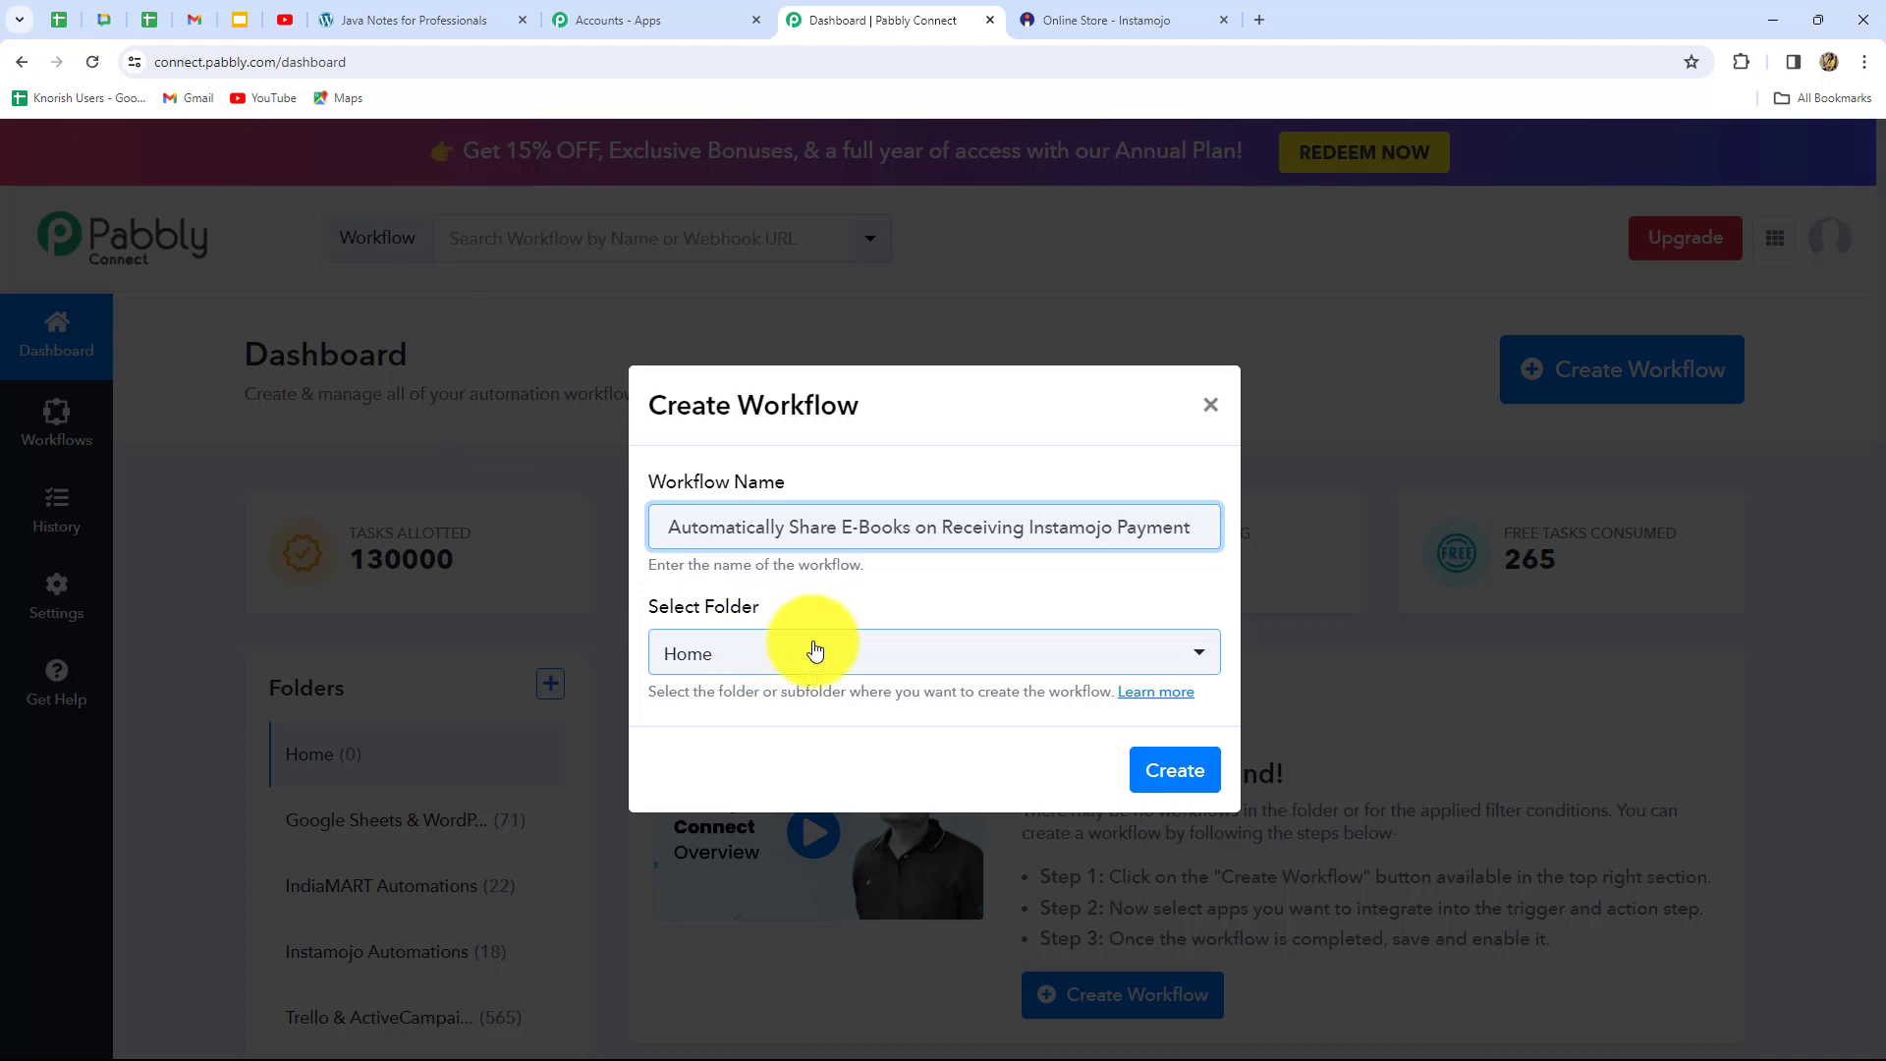
pyautogui.click(813, 650)
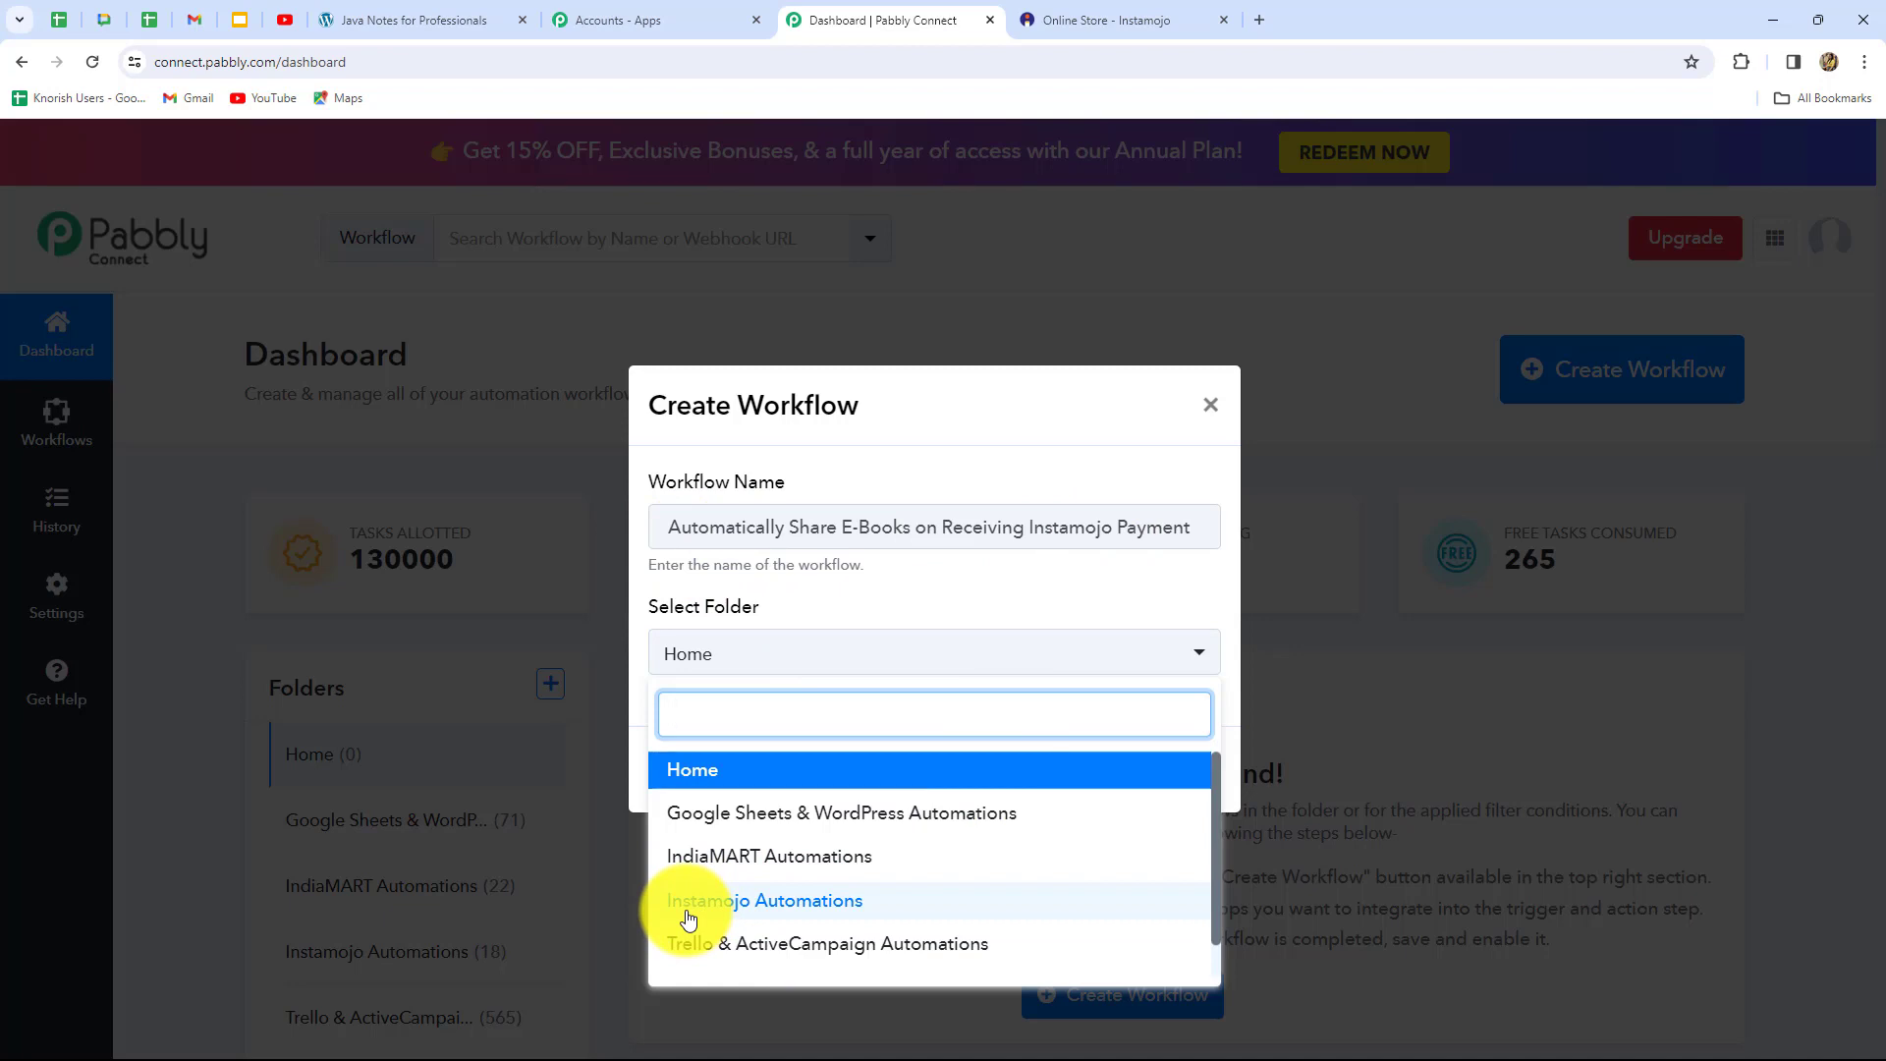
pyautogui.click(813, 901)
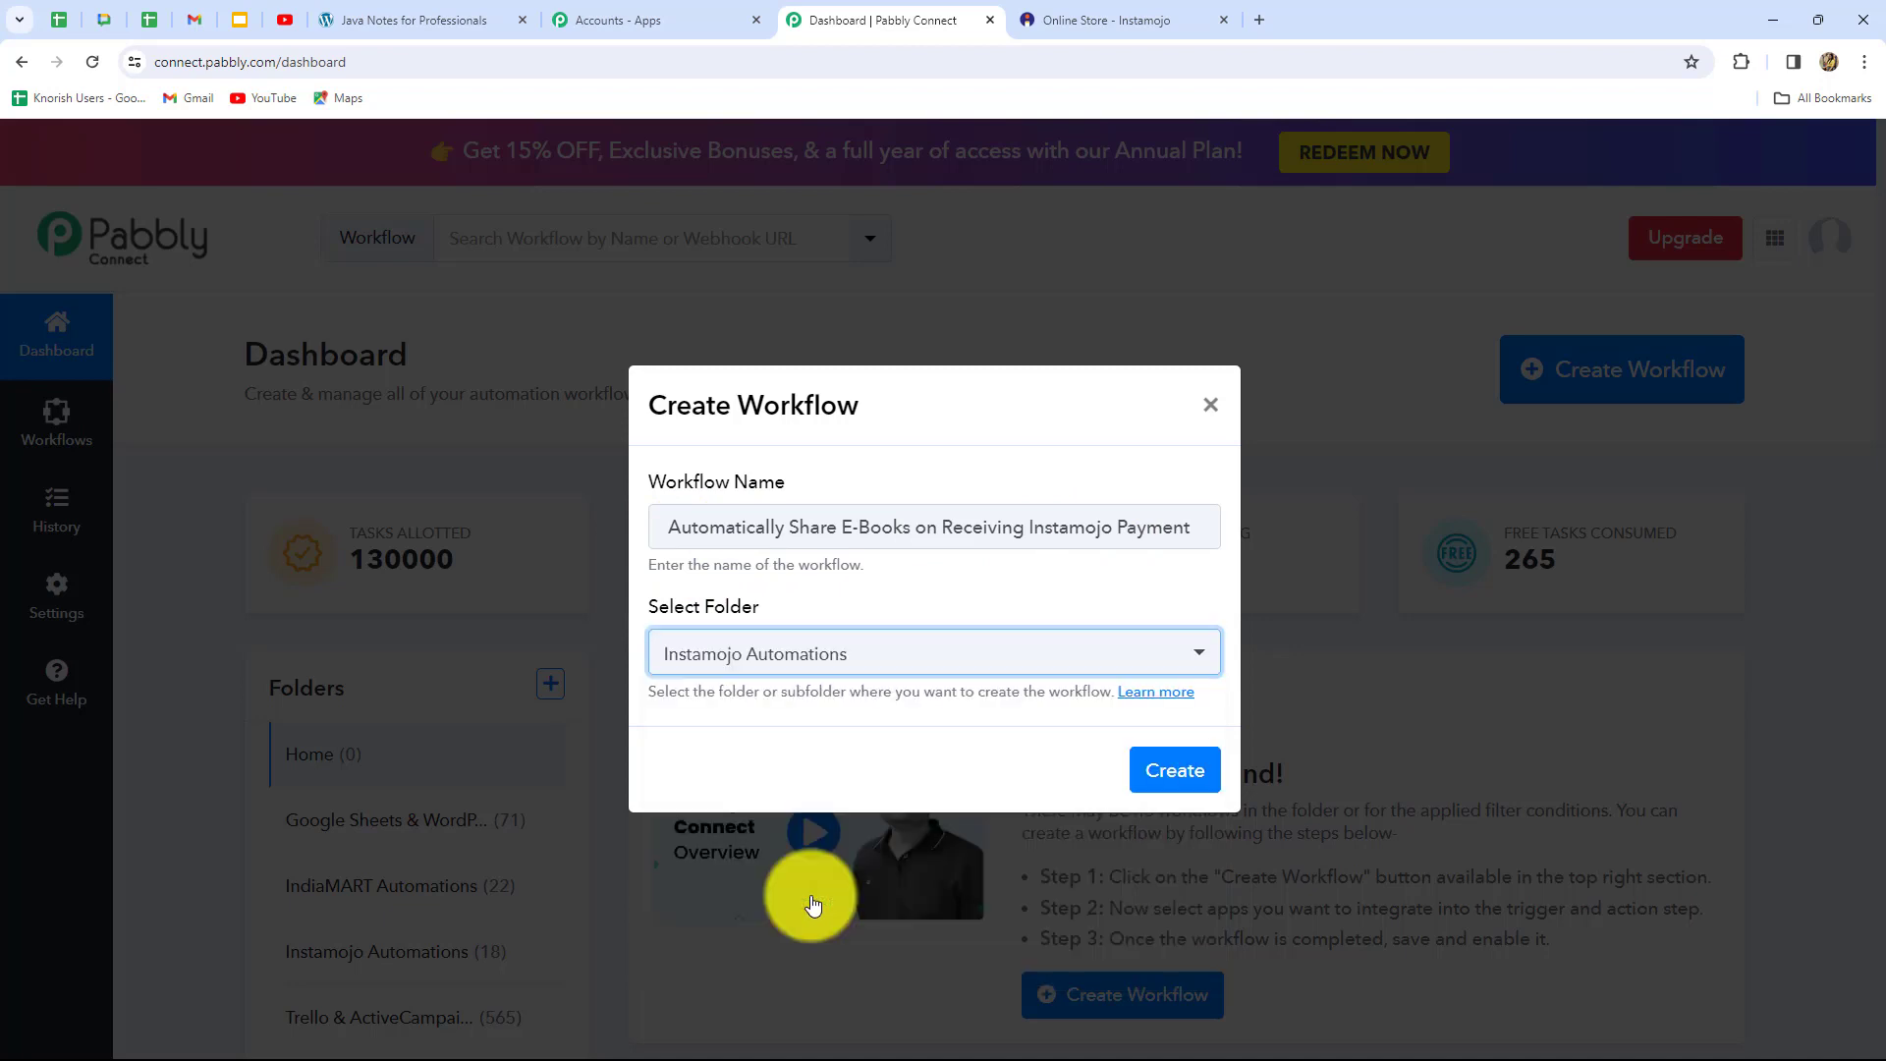
pyautogui.click(1184, 772)
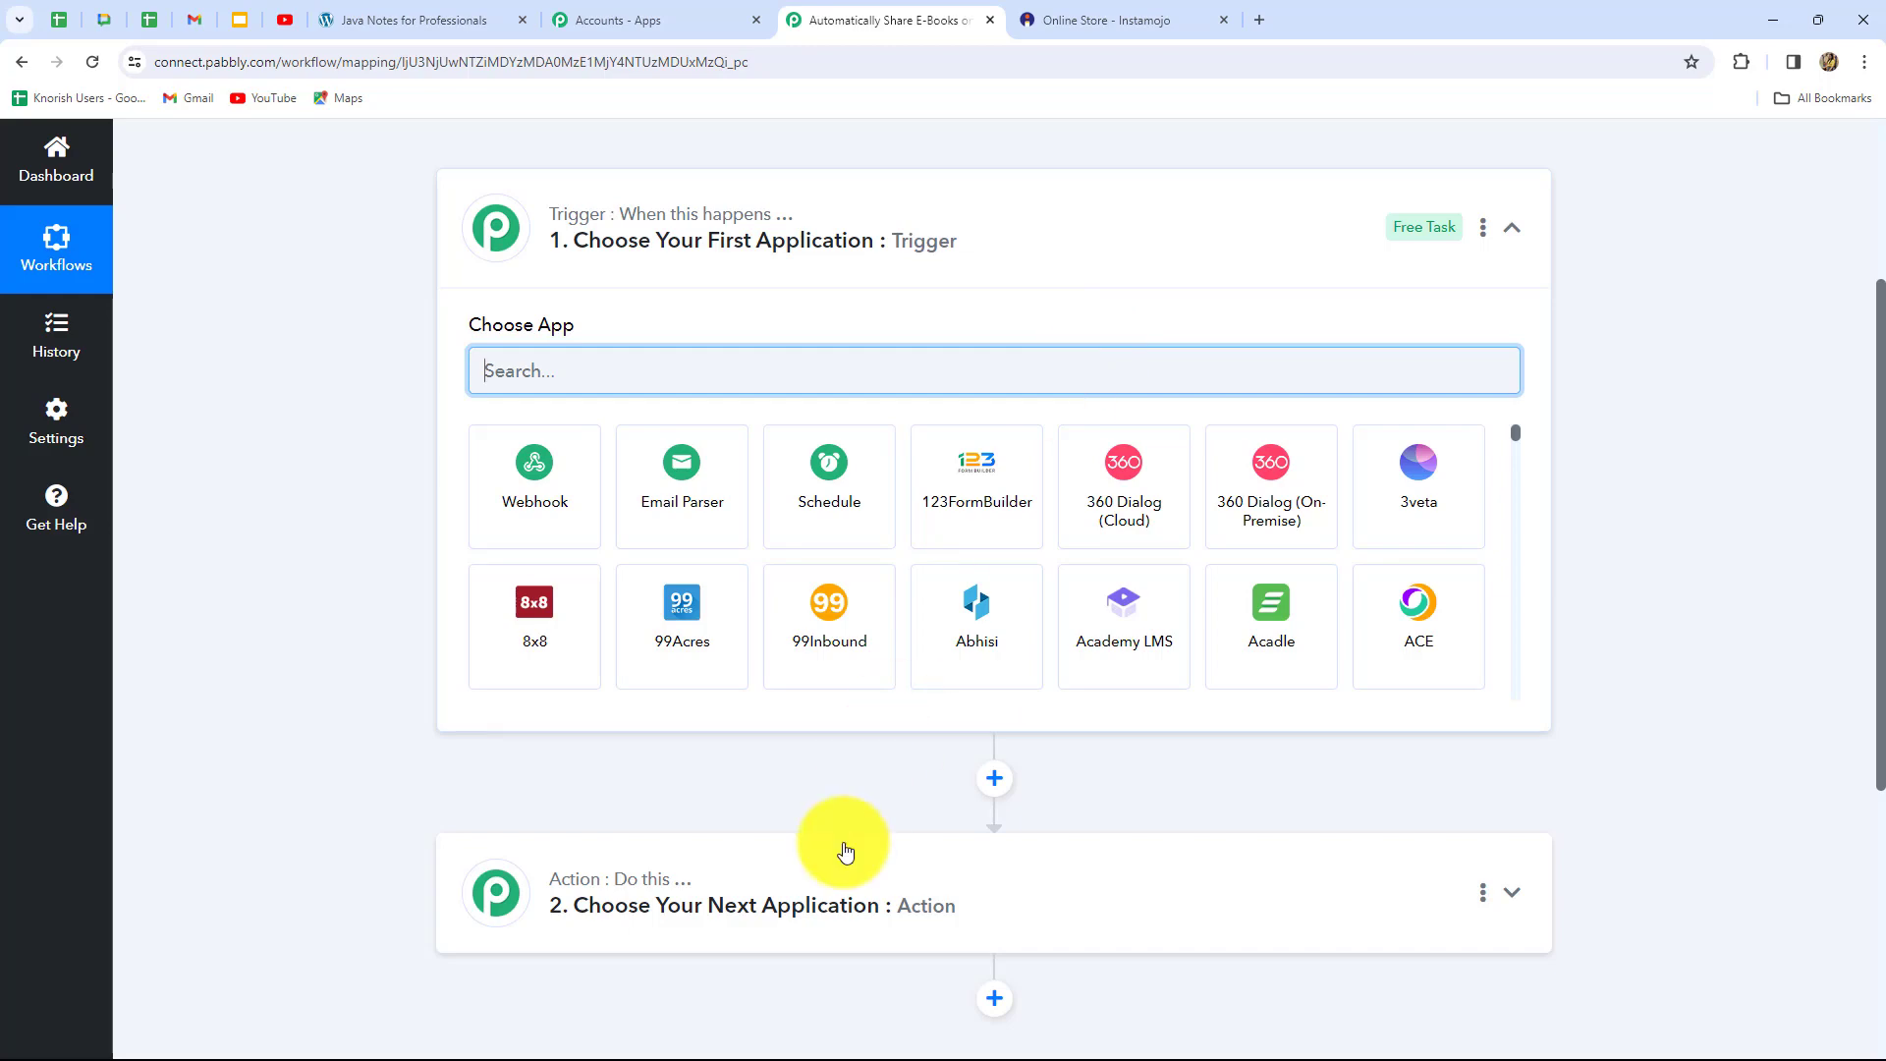
# Choose Instamojo as the trigger app and New Sale as its trigger event
pyautogui.scroll(-5, 843, 853)
pyautogui.scroll(5, 843, 852)
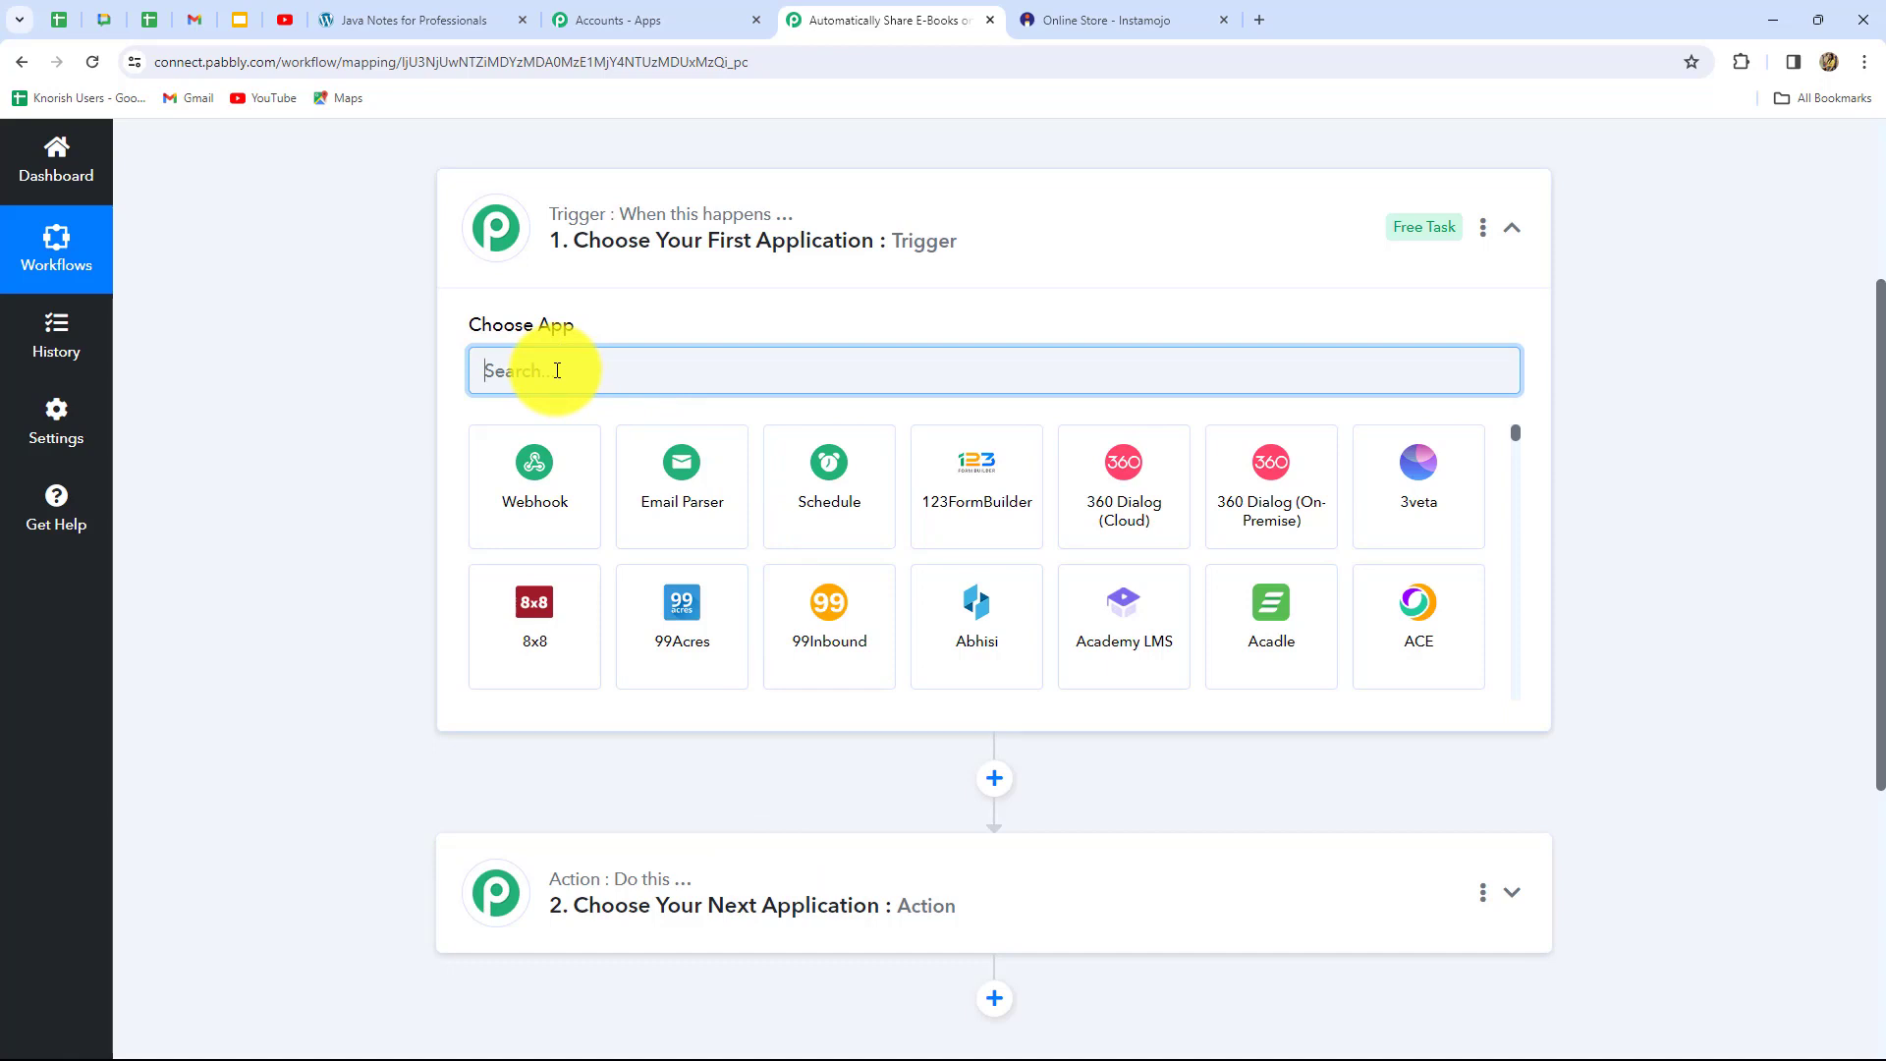
pyautogui.write('Ins')
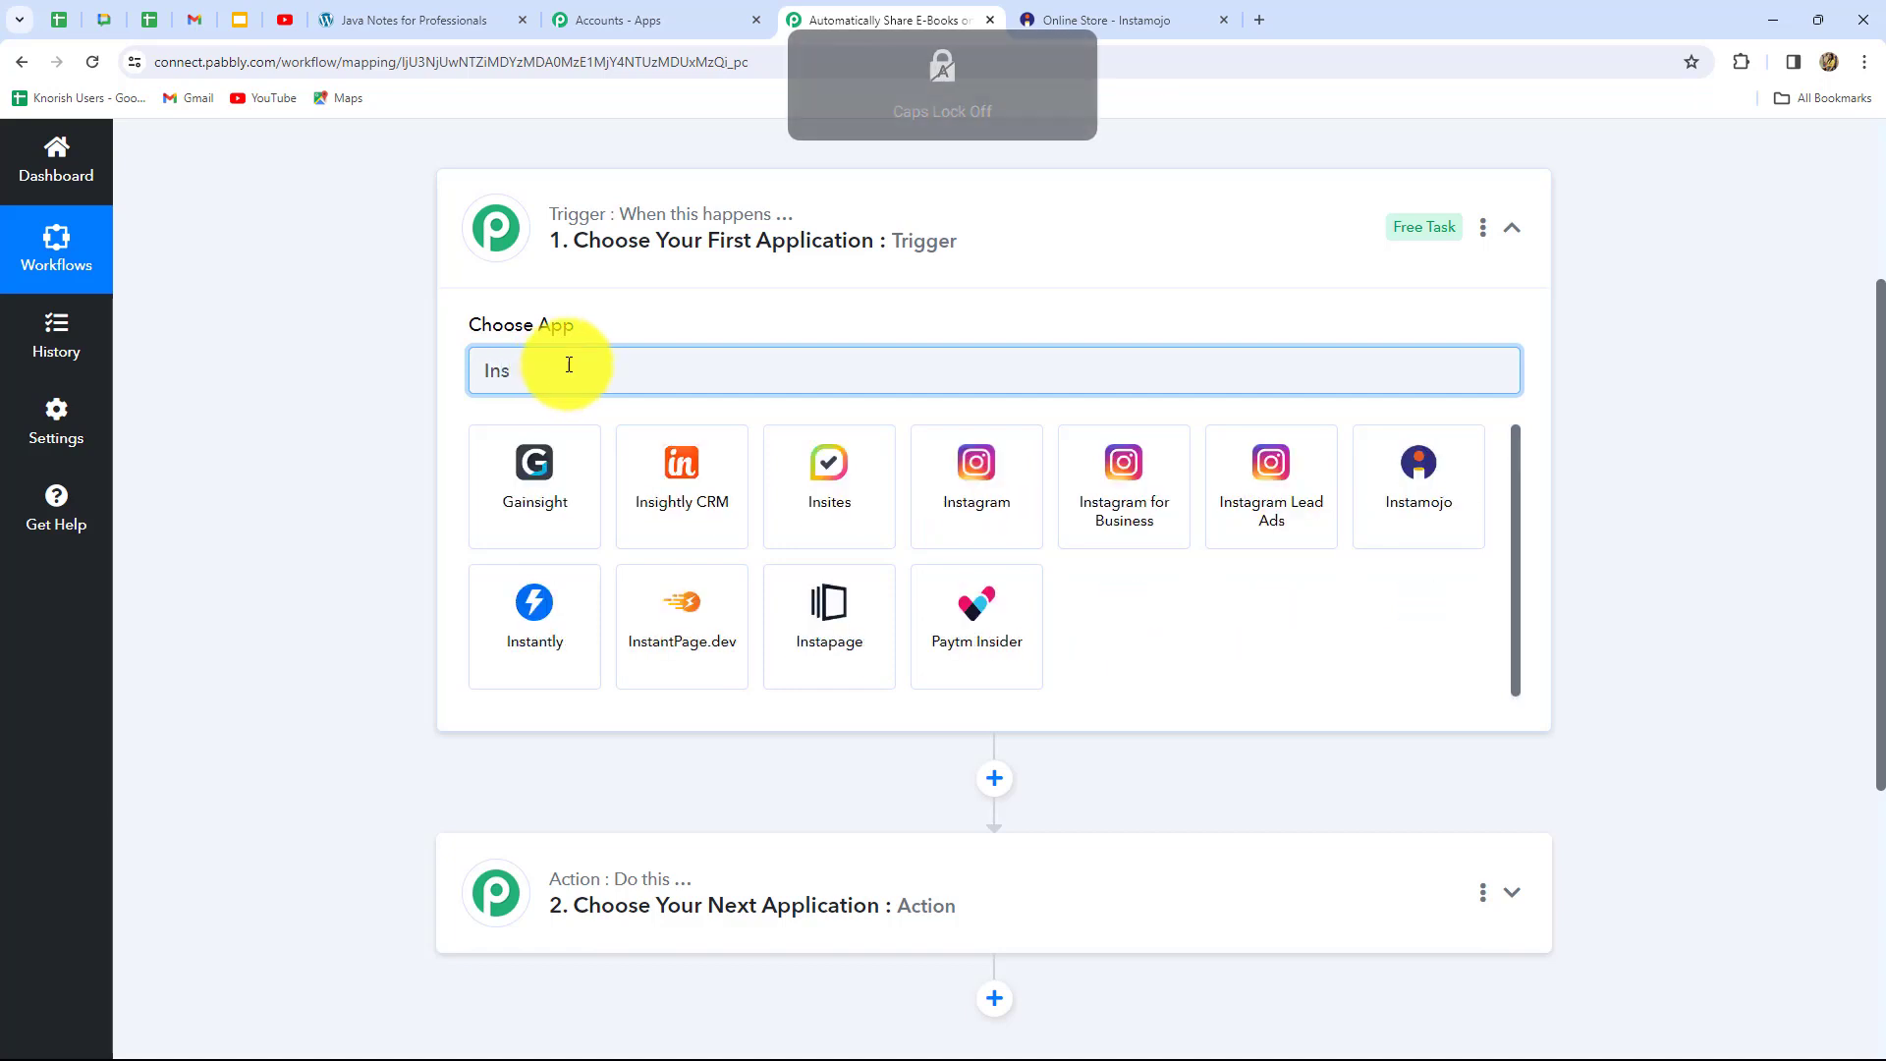
pyautogui.click(1386, 501)
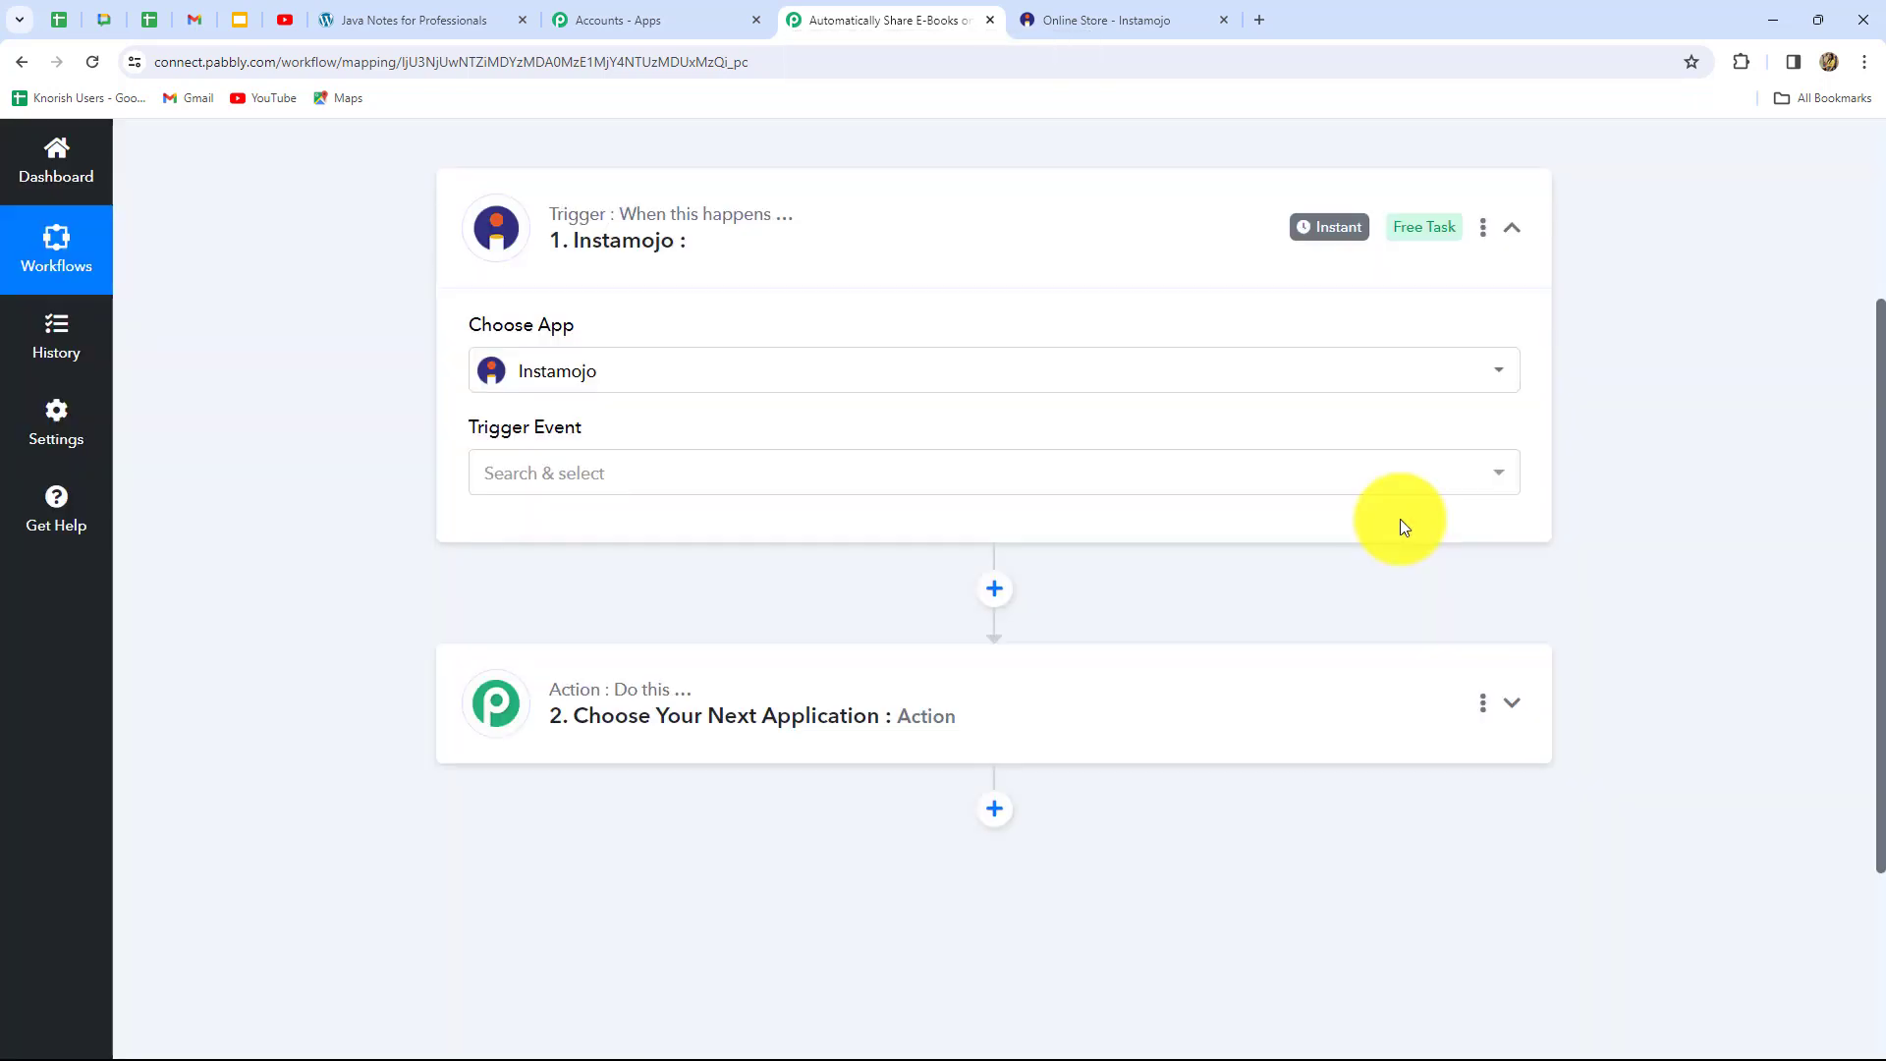
pyautogui.click(626, 479)
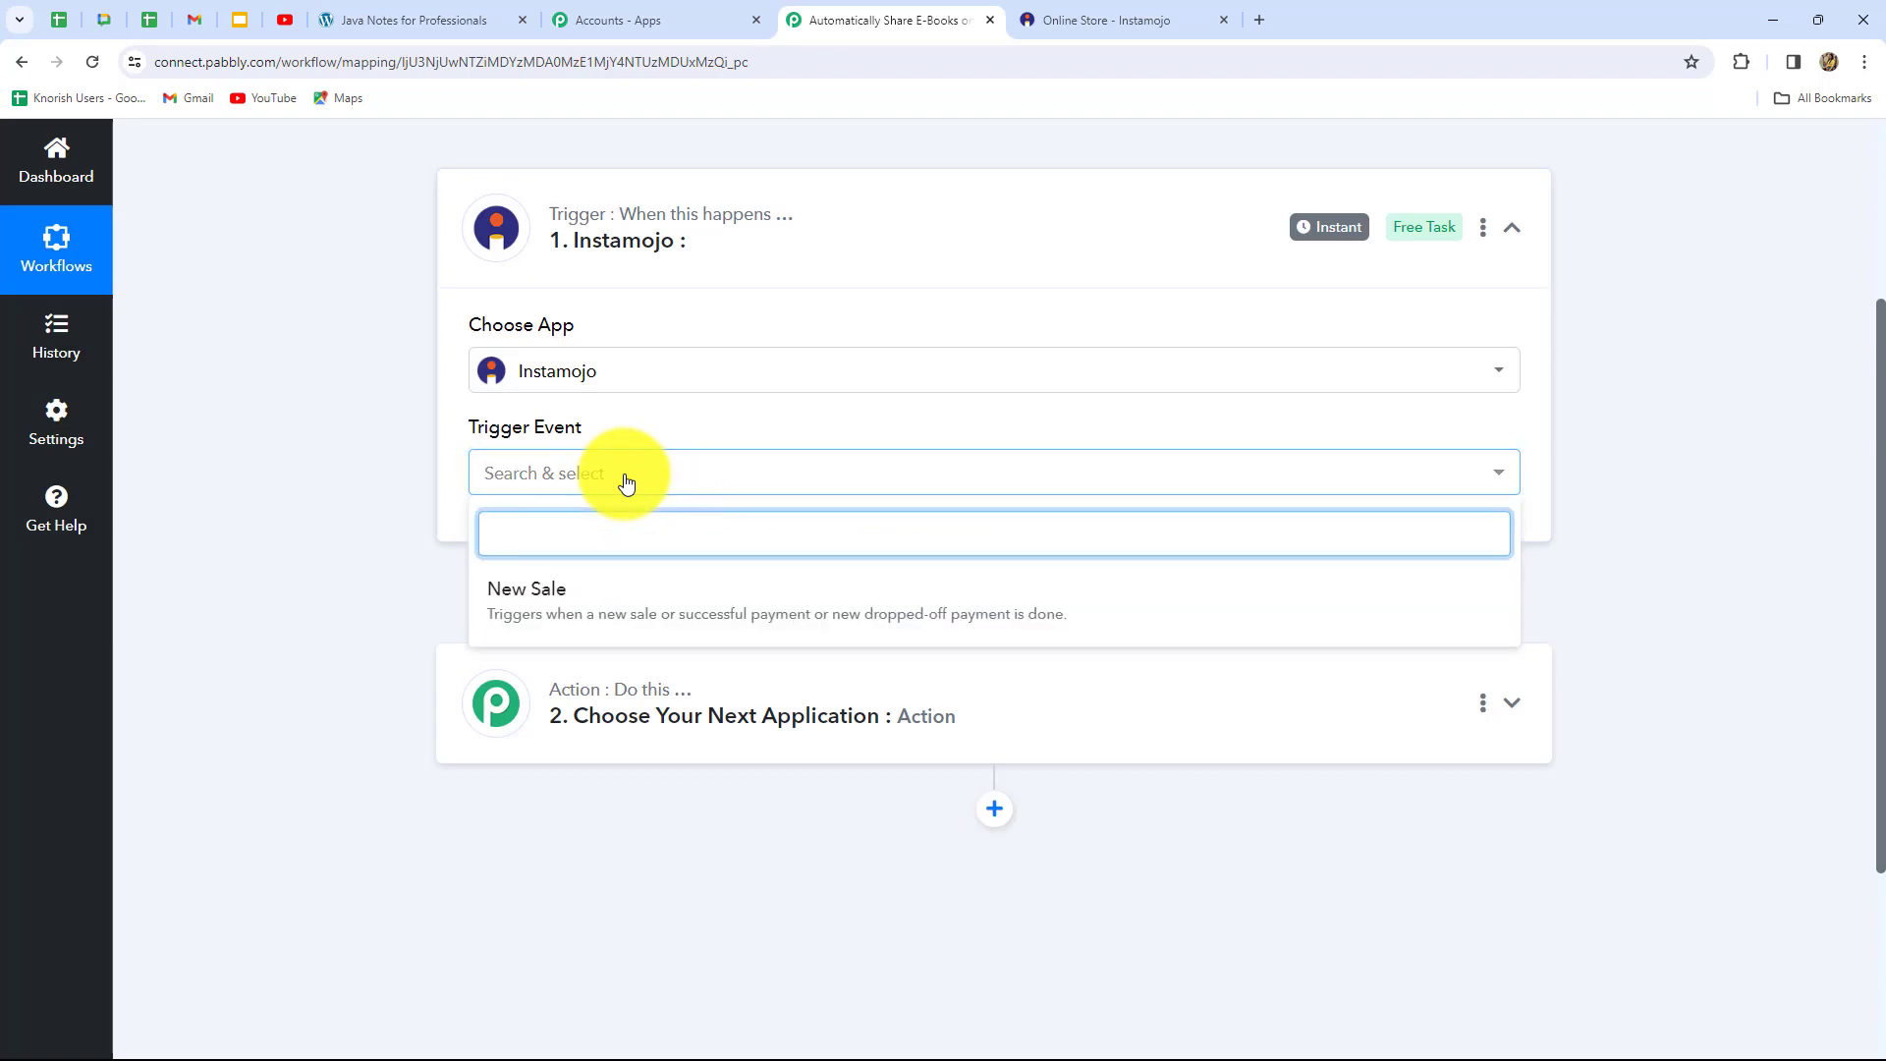
pyautogui.click(547, 609)
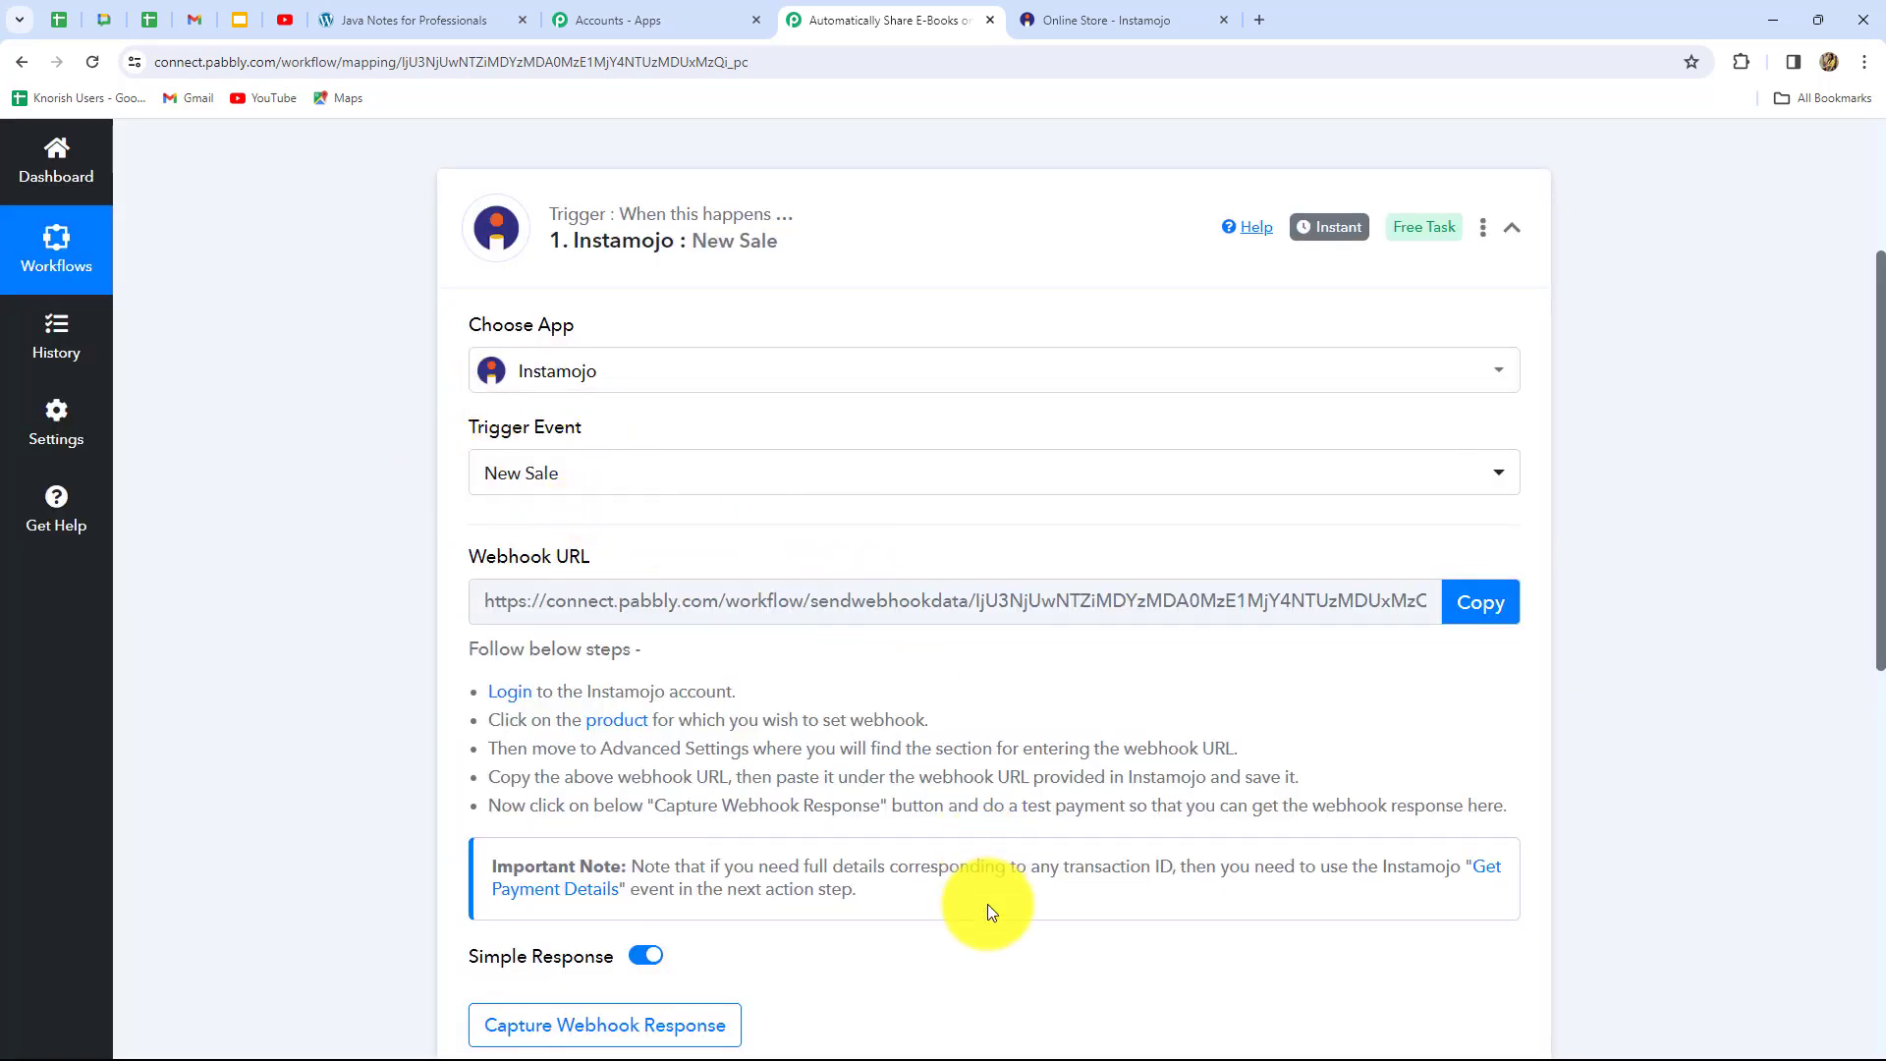
# Copy the New Sale trigger's webhook URL and switch back to the Instamojo product list
pyautogui.scroll(-2, 987, 904)
pyautogui.scroll(3, 988, 903)
pyautogui.scroll(-2, 987, 904)
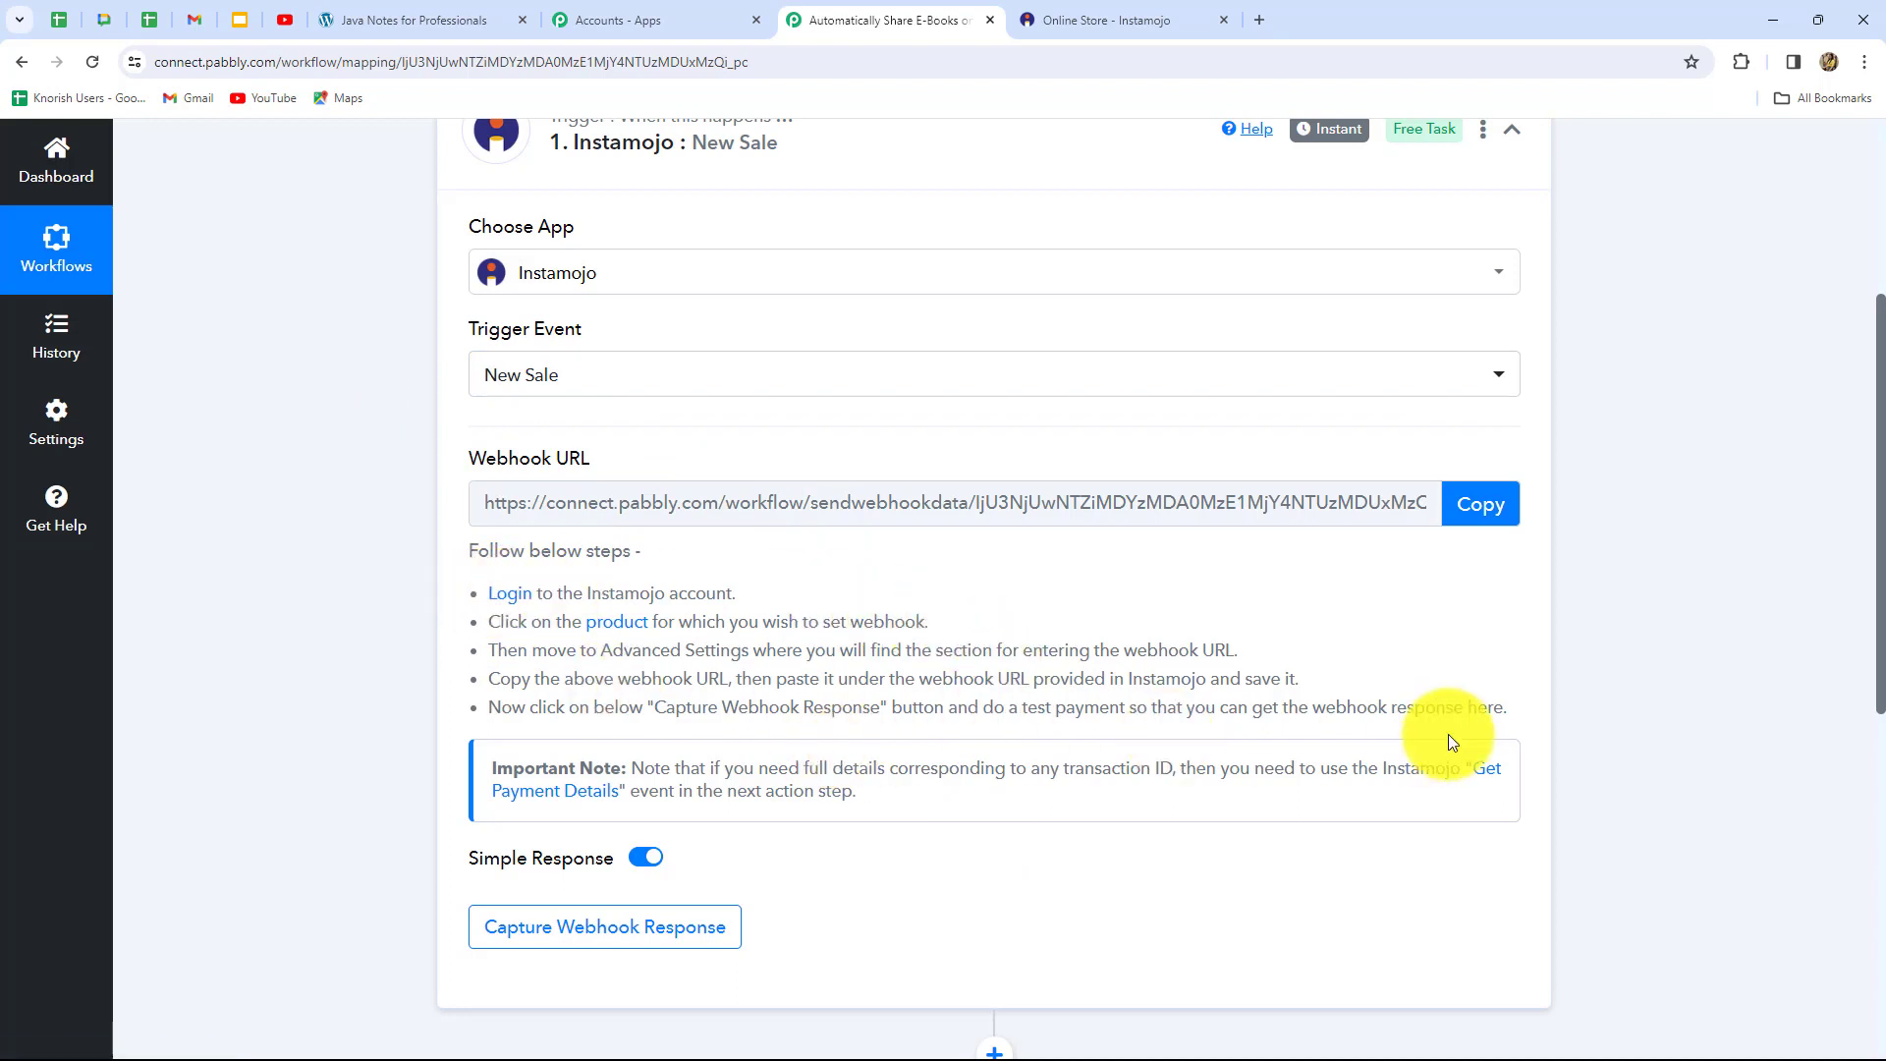
pyautogui.scroll(2, 1448, 734)
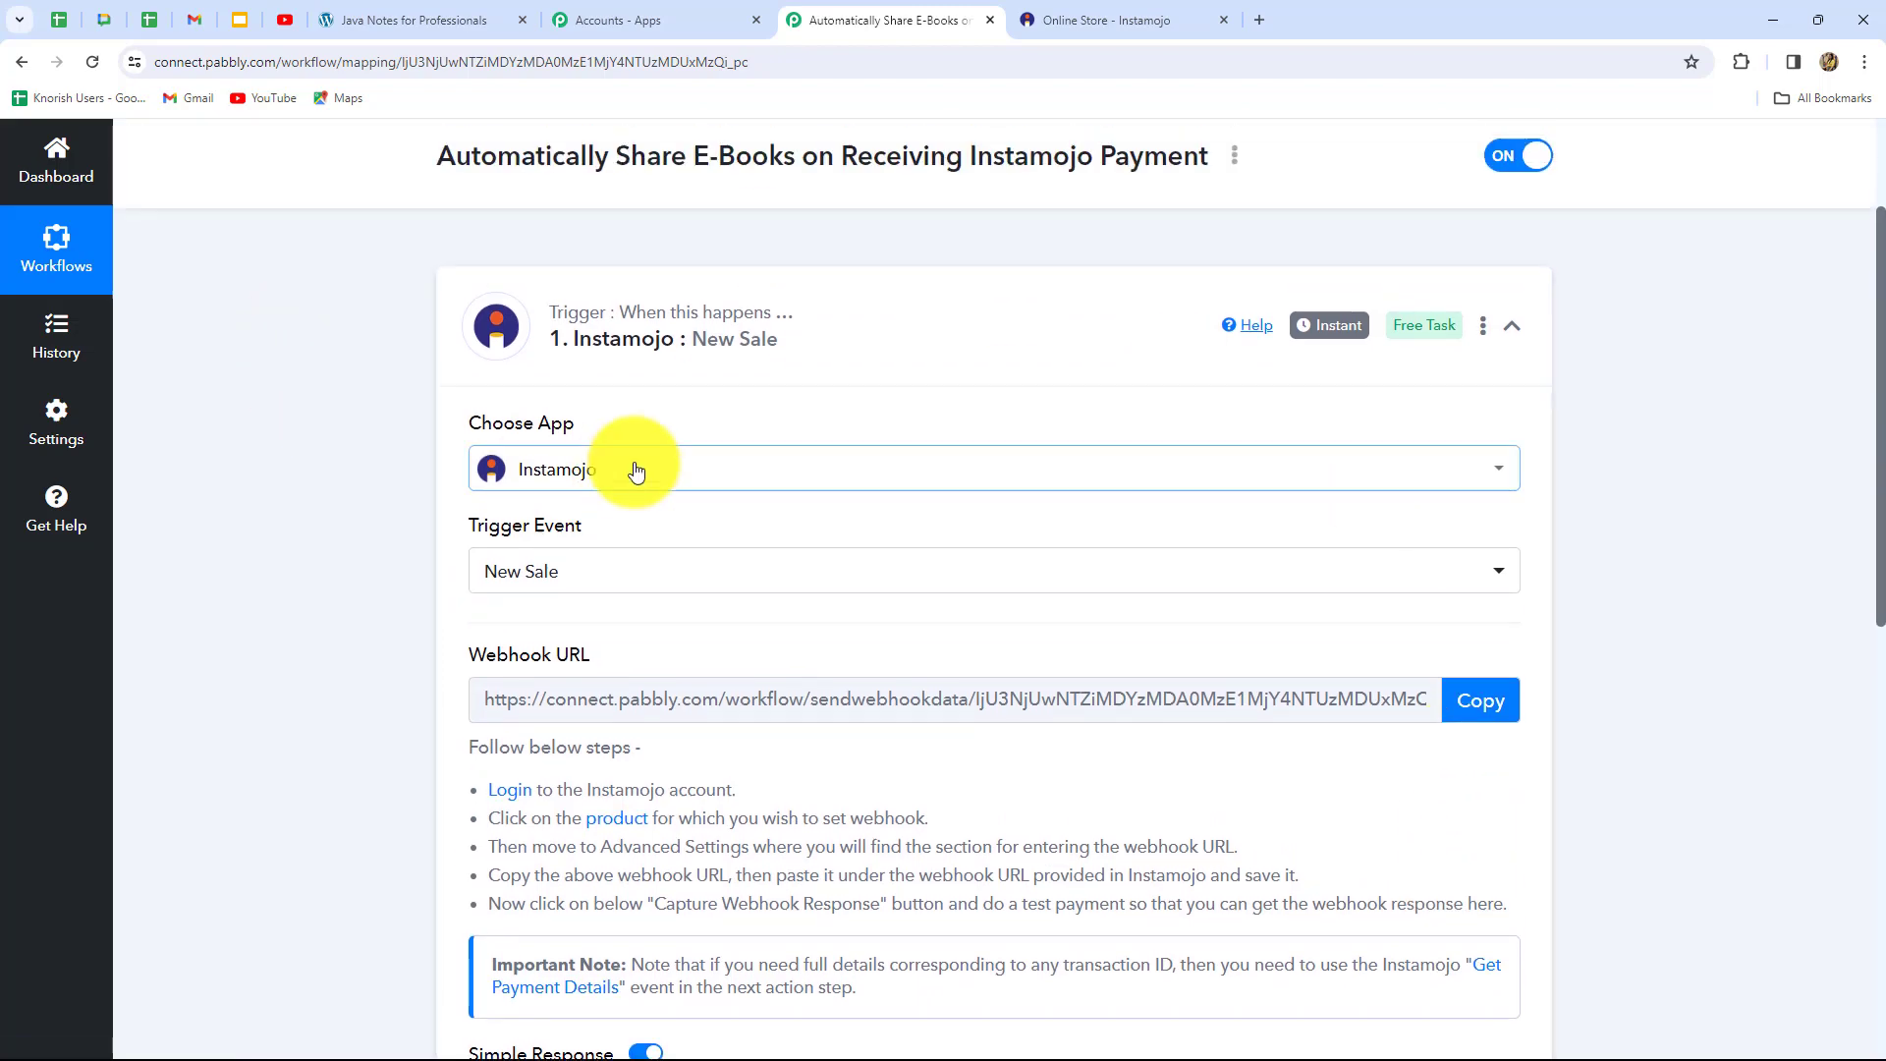
pyautogui.click(1466, 699)
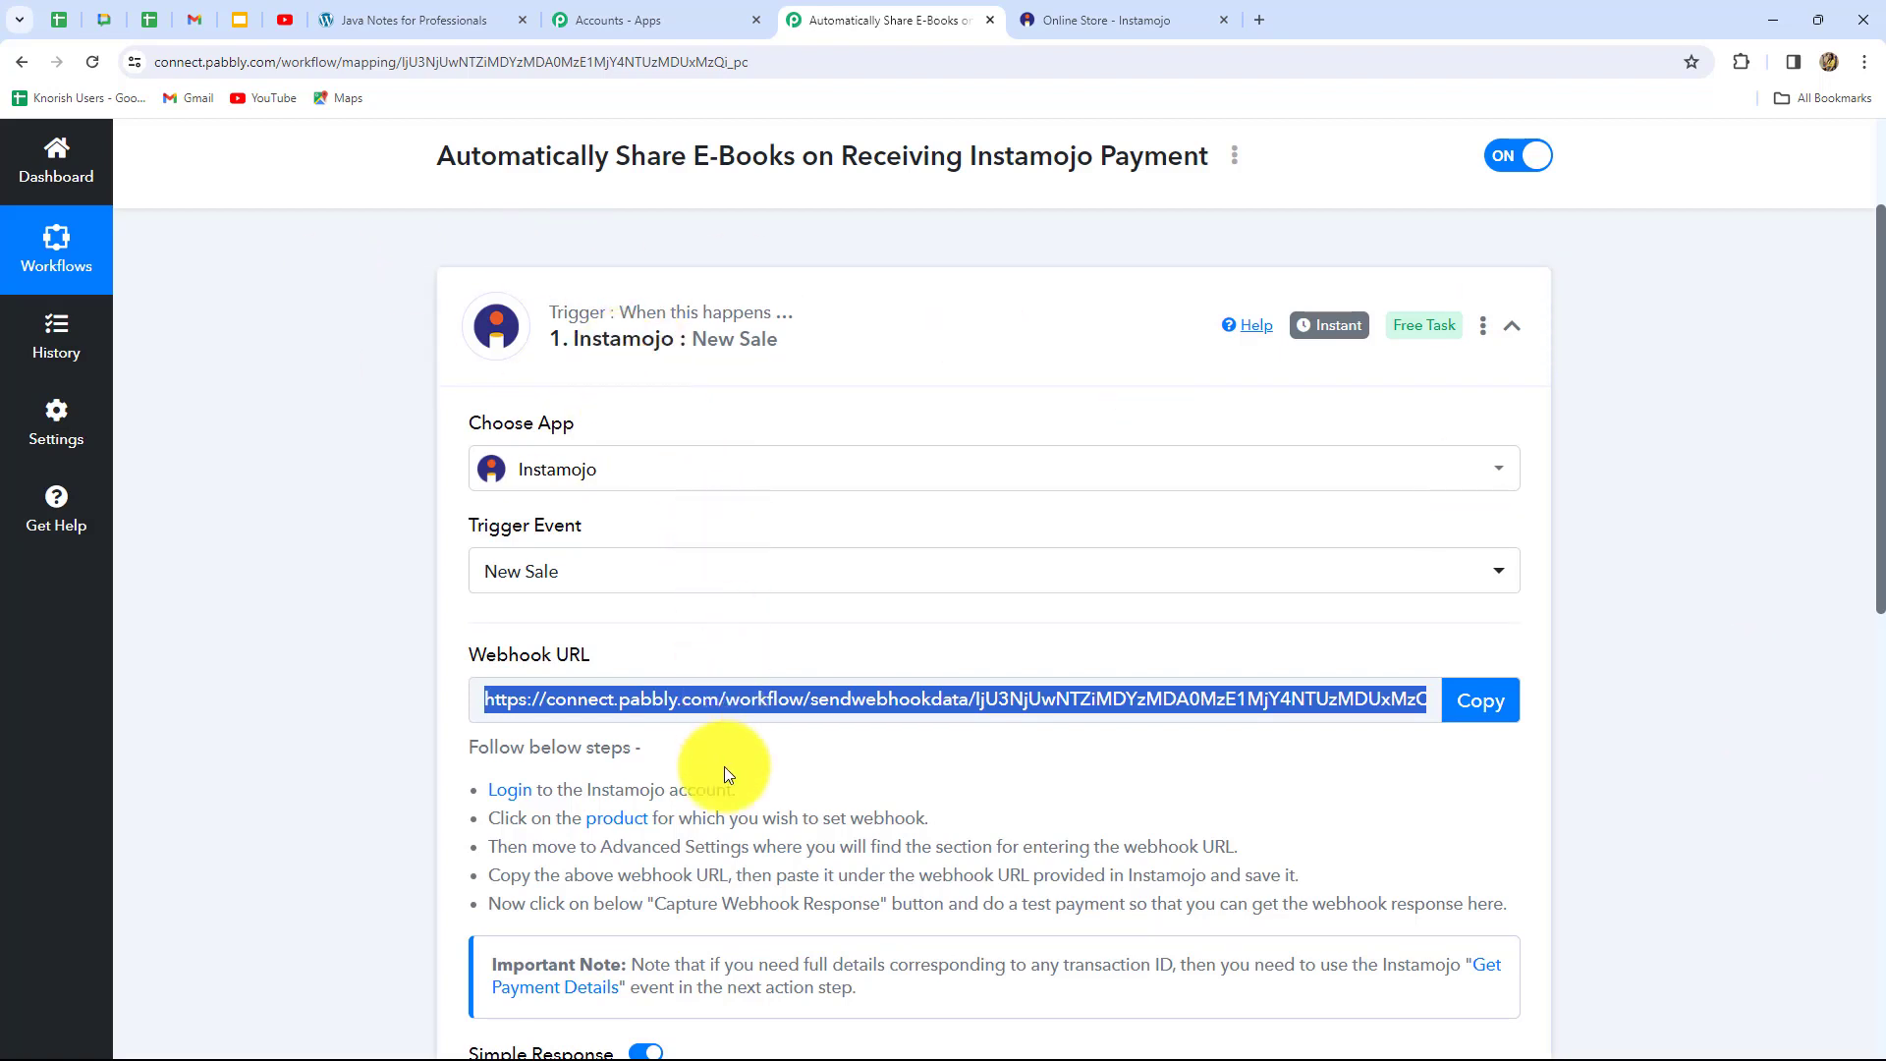
pyautogui.click(1071, 20)
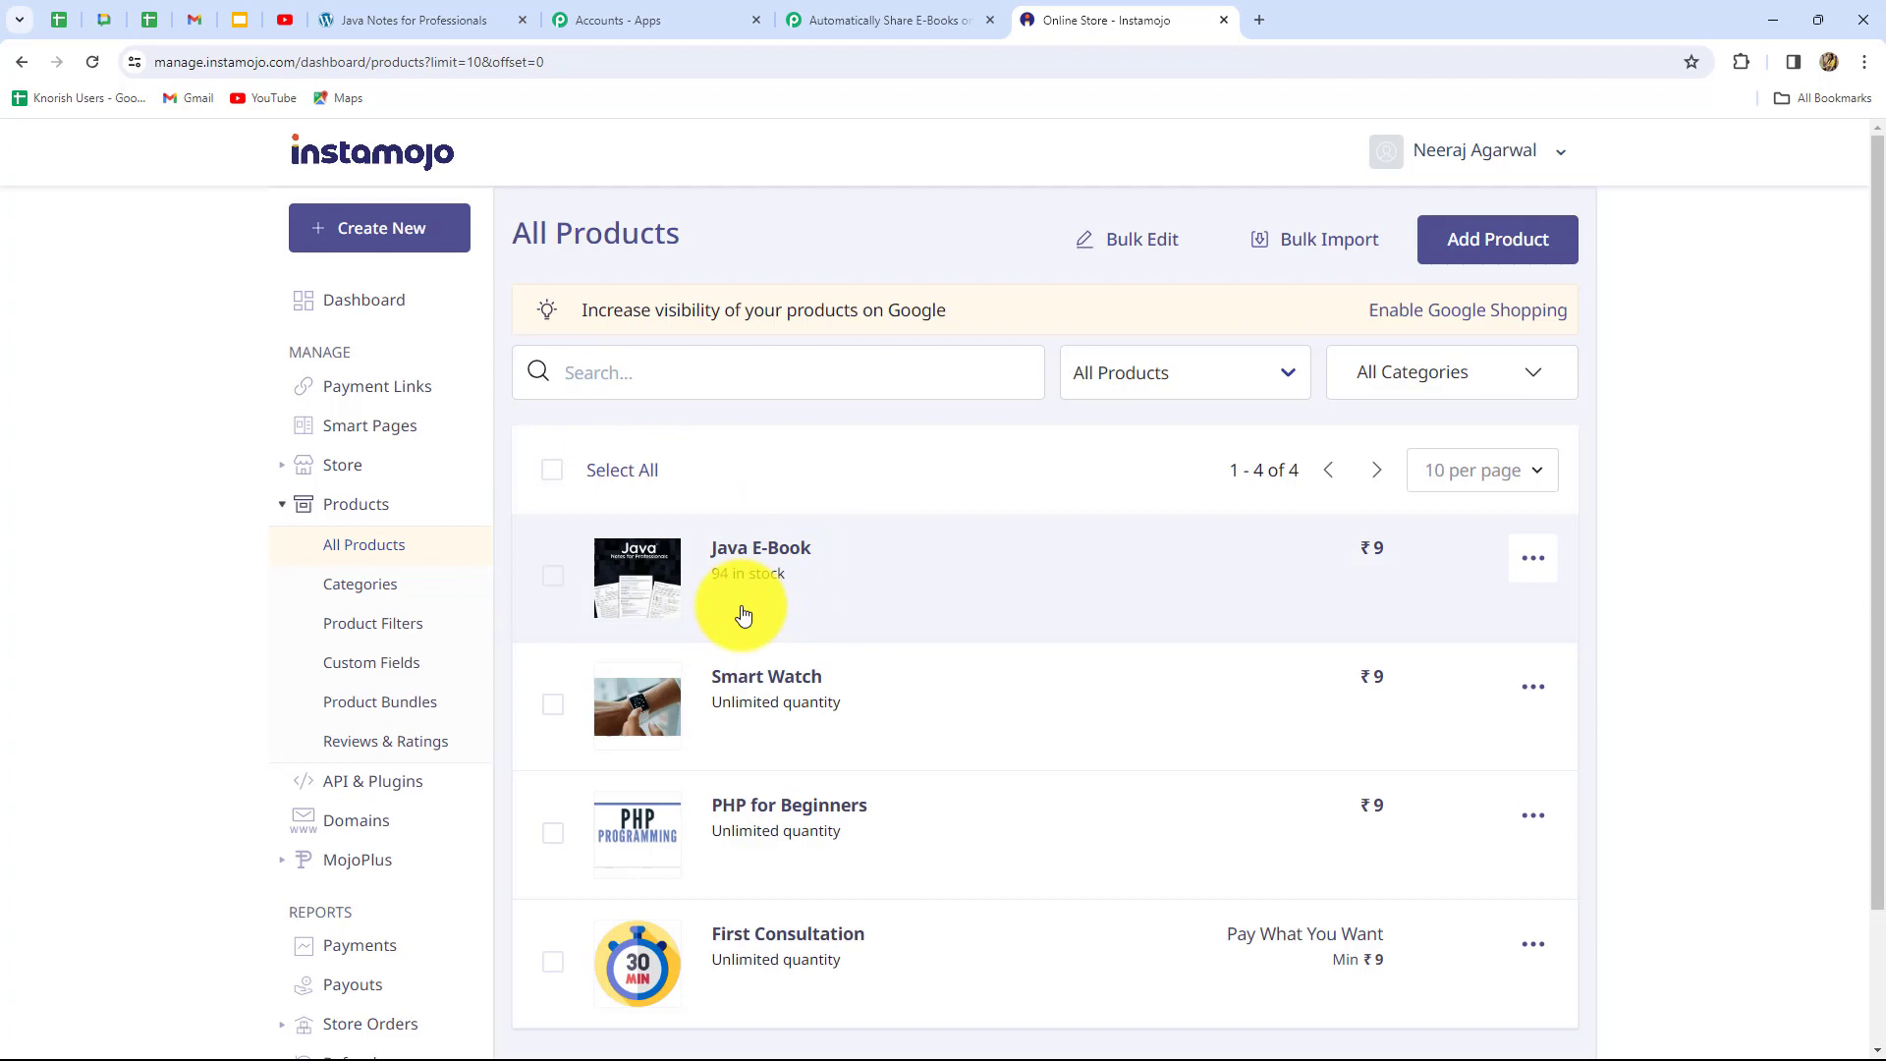
# Swap the Java E-Book's Advanced webhook URL for the Pabbly URL, save, and return to All Products
pyautogui.click(726, 552)
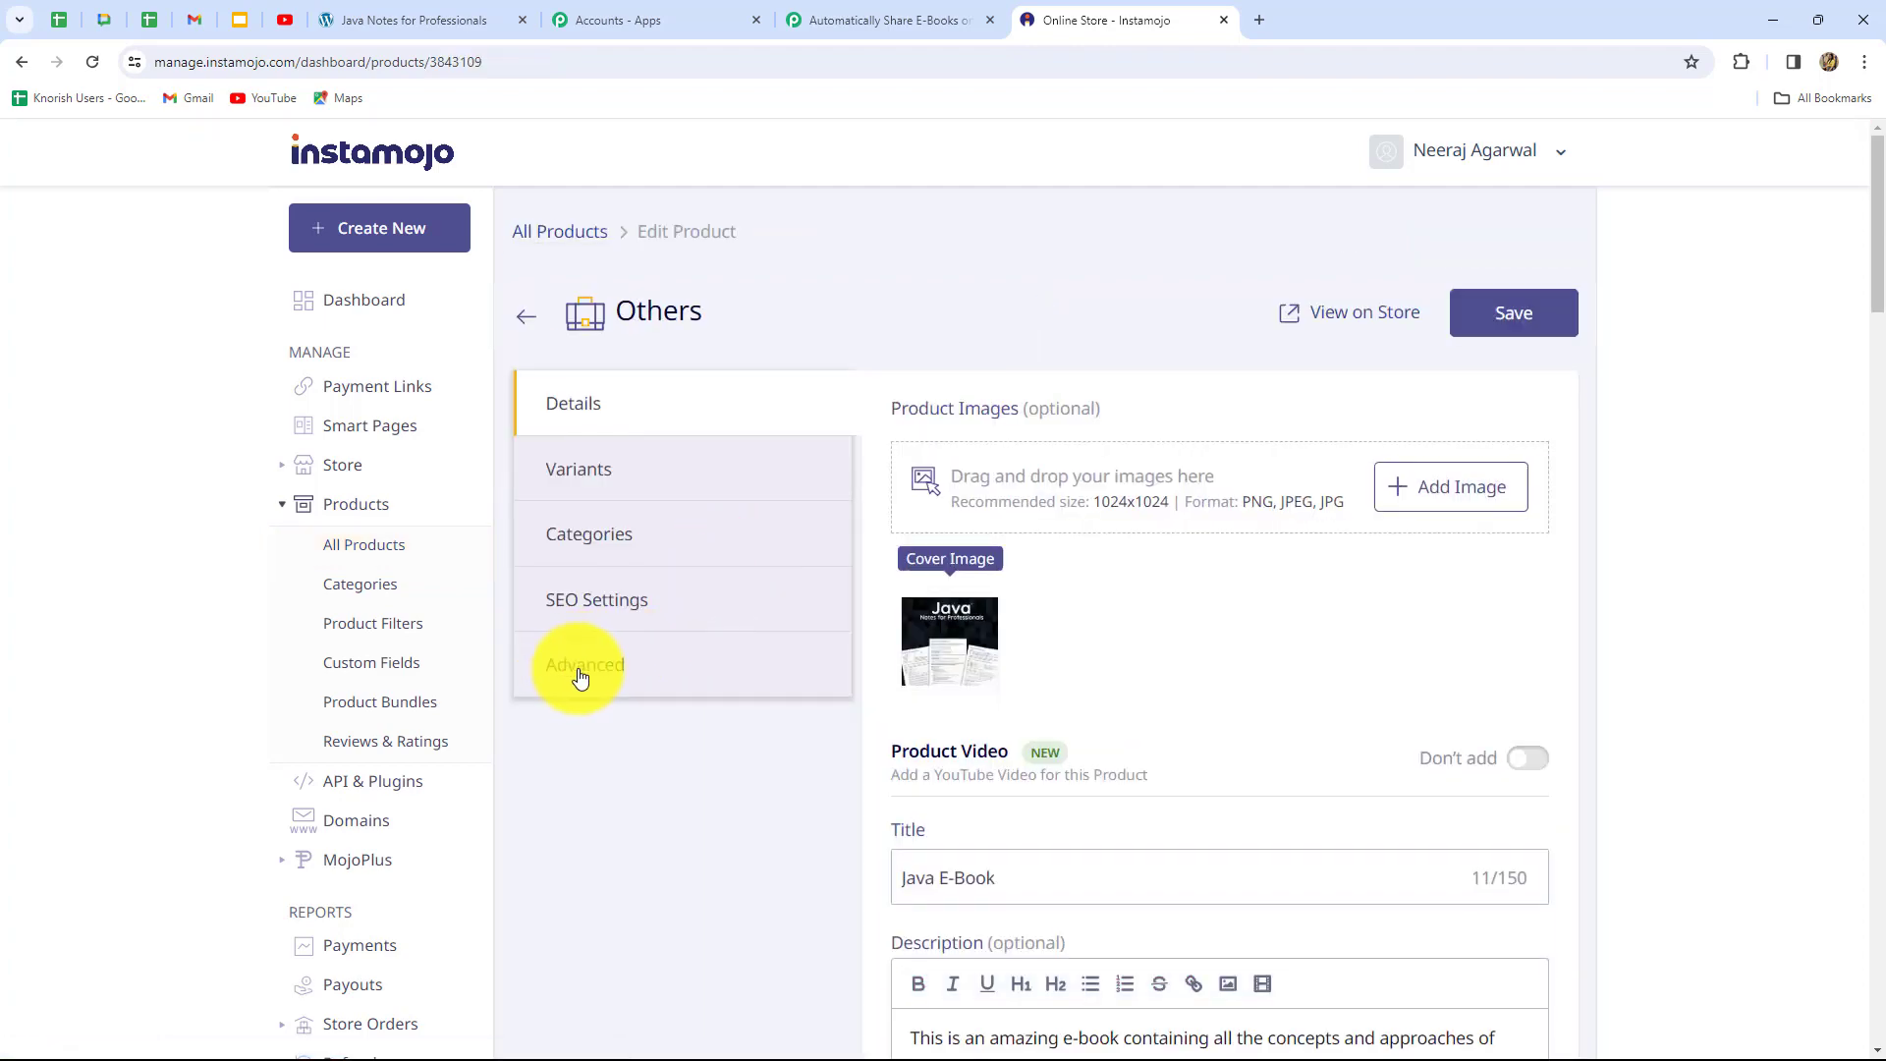
pyautogui.click(591, 676)
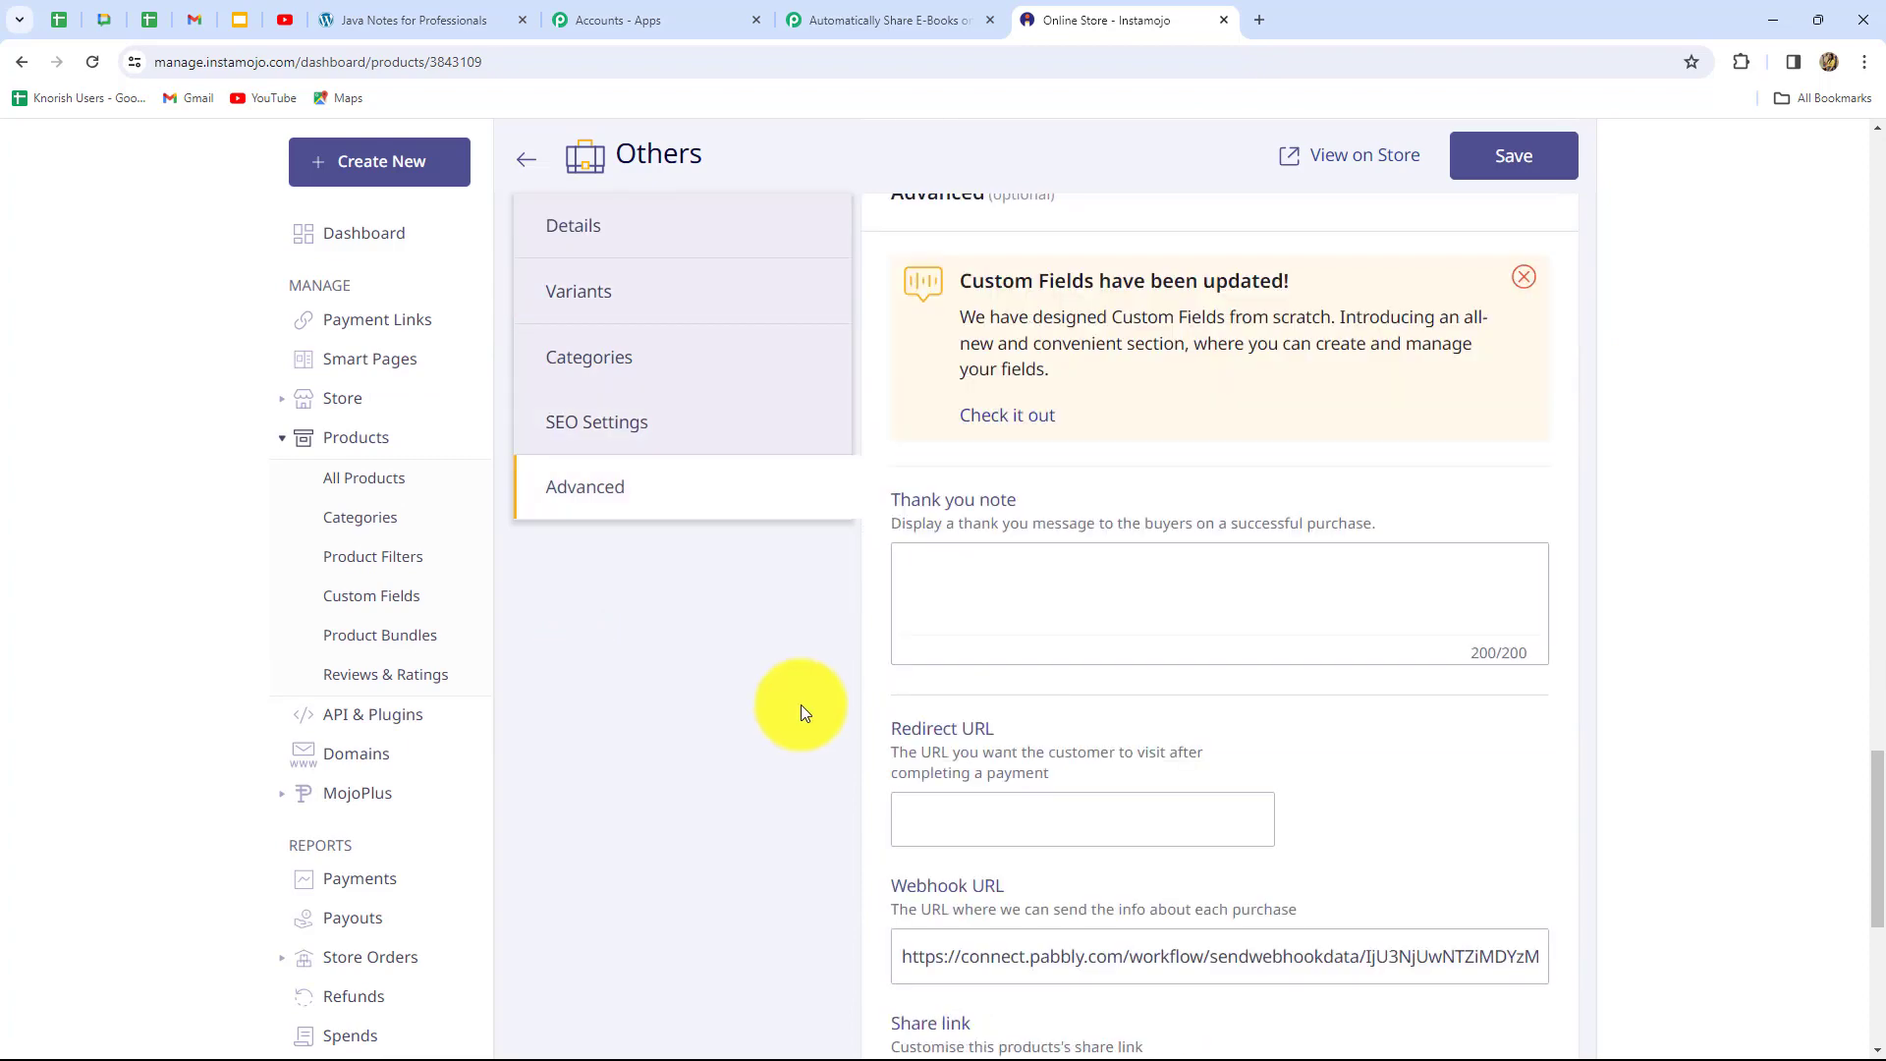
pyautogui.scroll(-5, 945, 674)
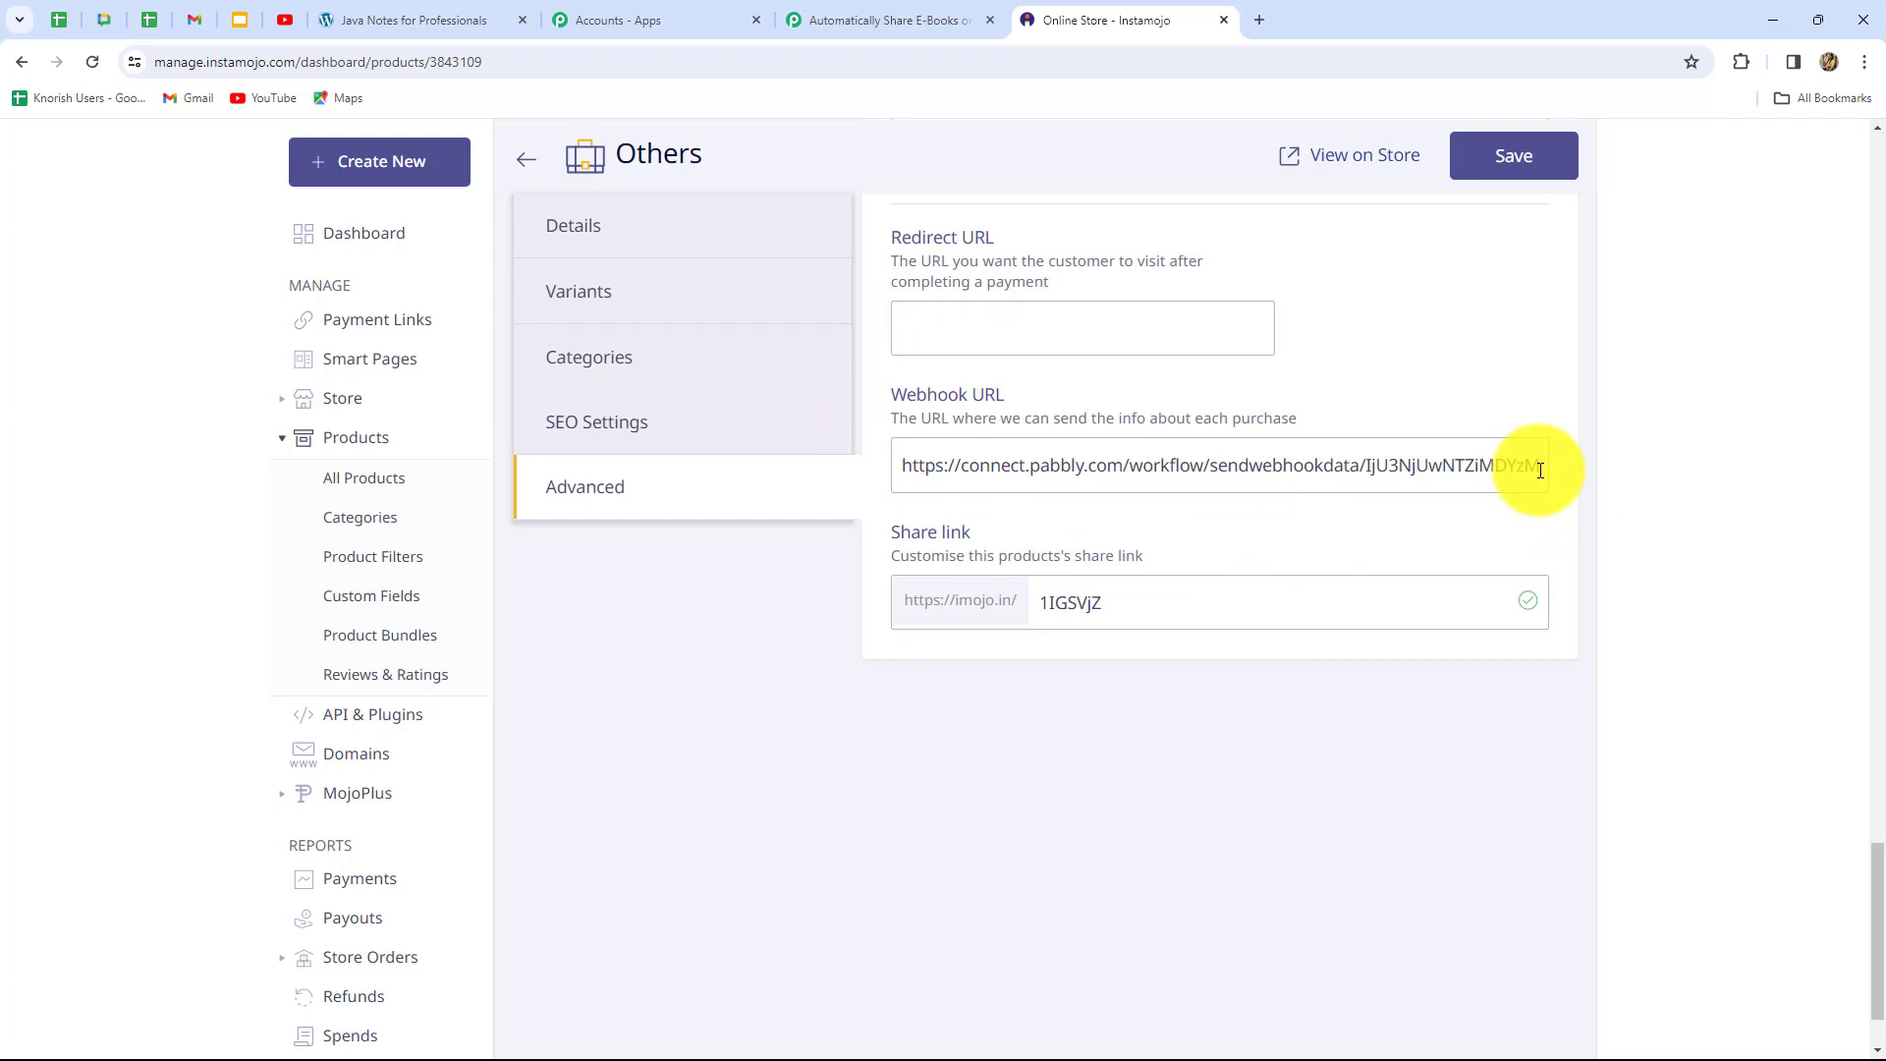
pyautogui.moveTo(1532, 468); pyautogui.dragTo(842, 505)
pyautogui.moveTo(1389, 455); pyautogui.dragTo(819, 494)
pyautogui.press('BackSpace')
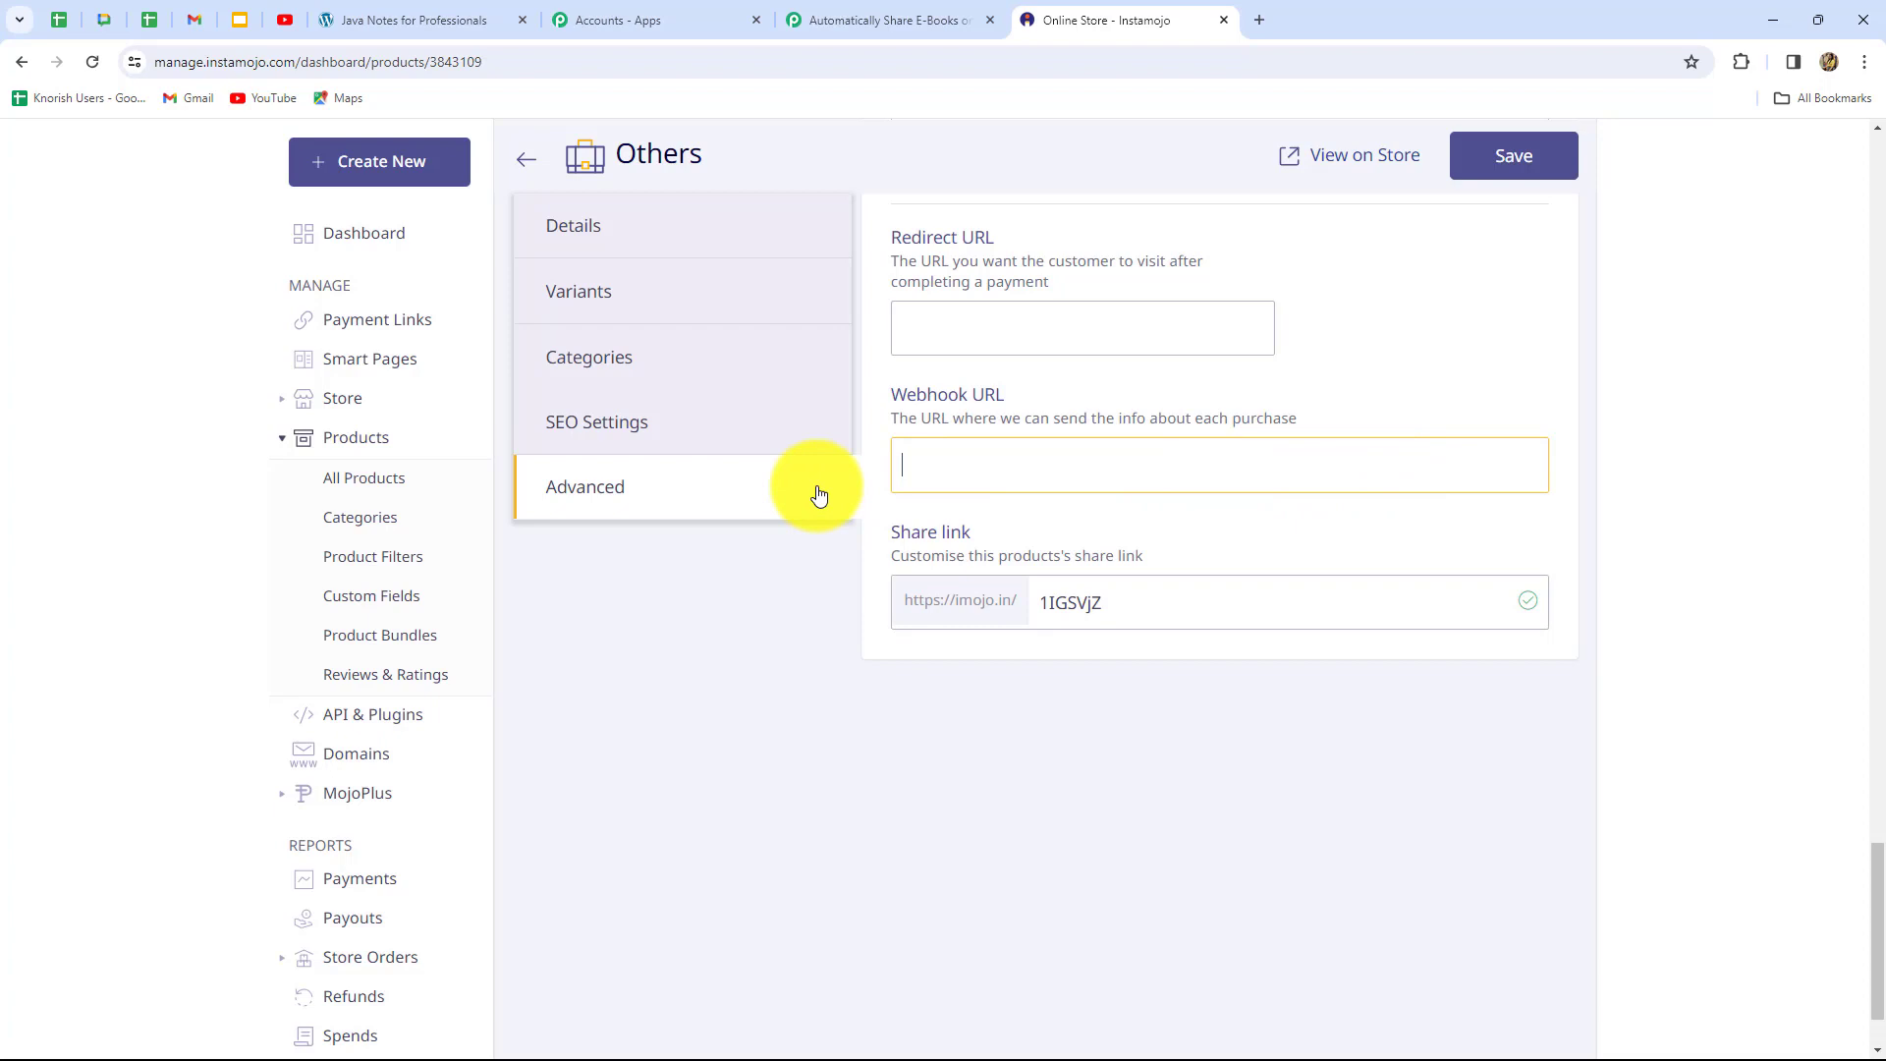
pyautogui.hotkey('ctrl', 'v')
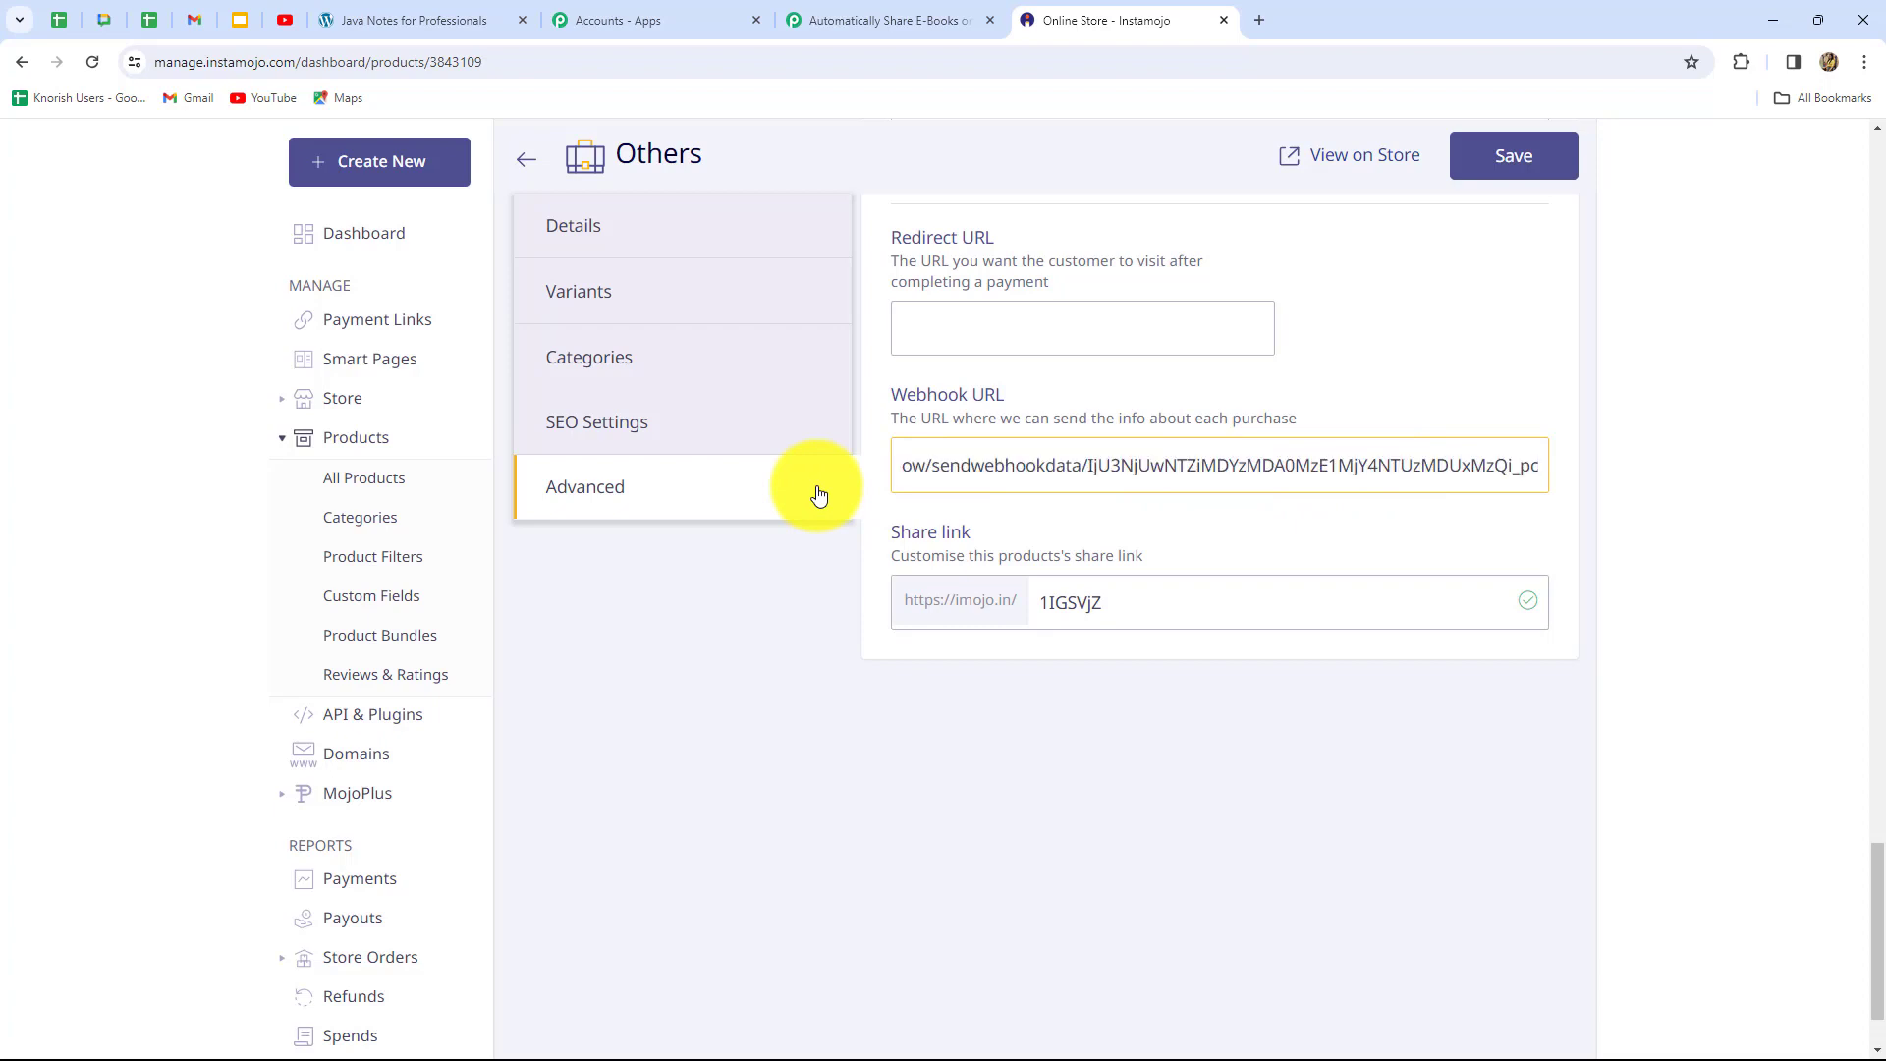
pyautogui.click(1538, 183)
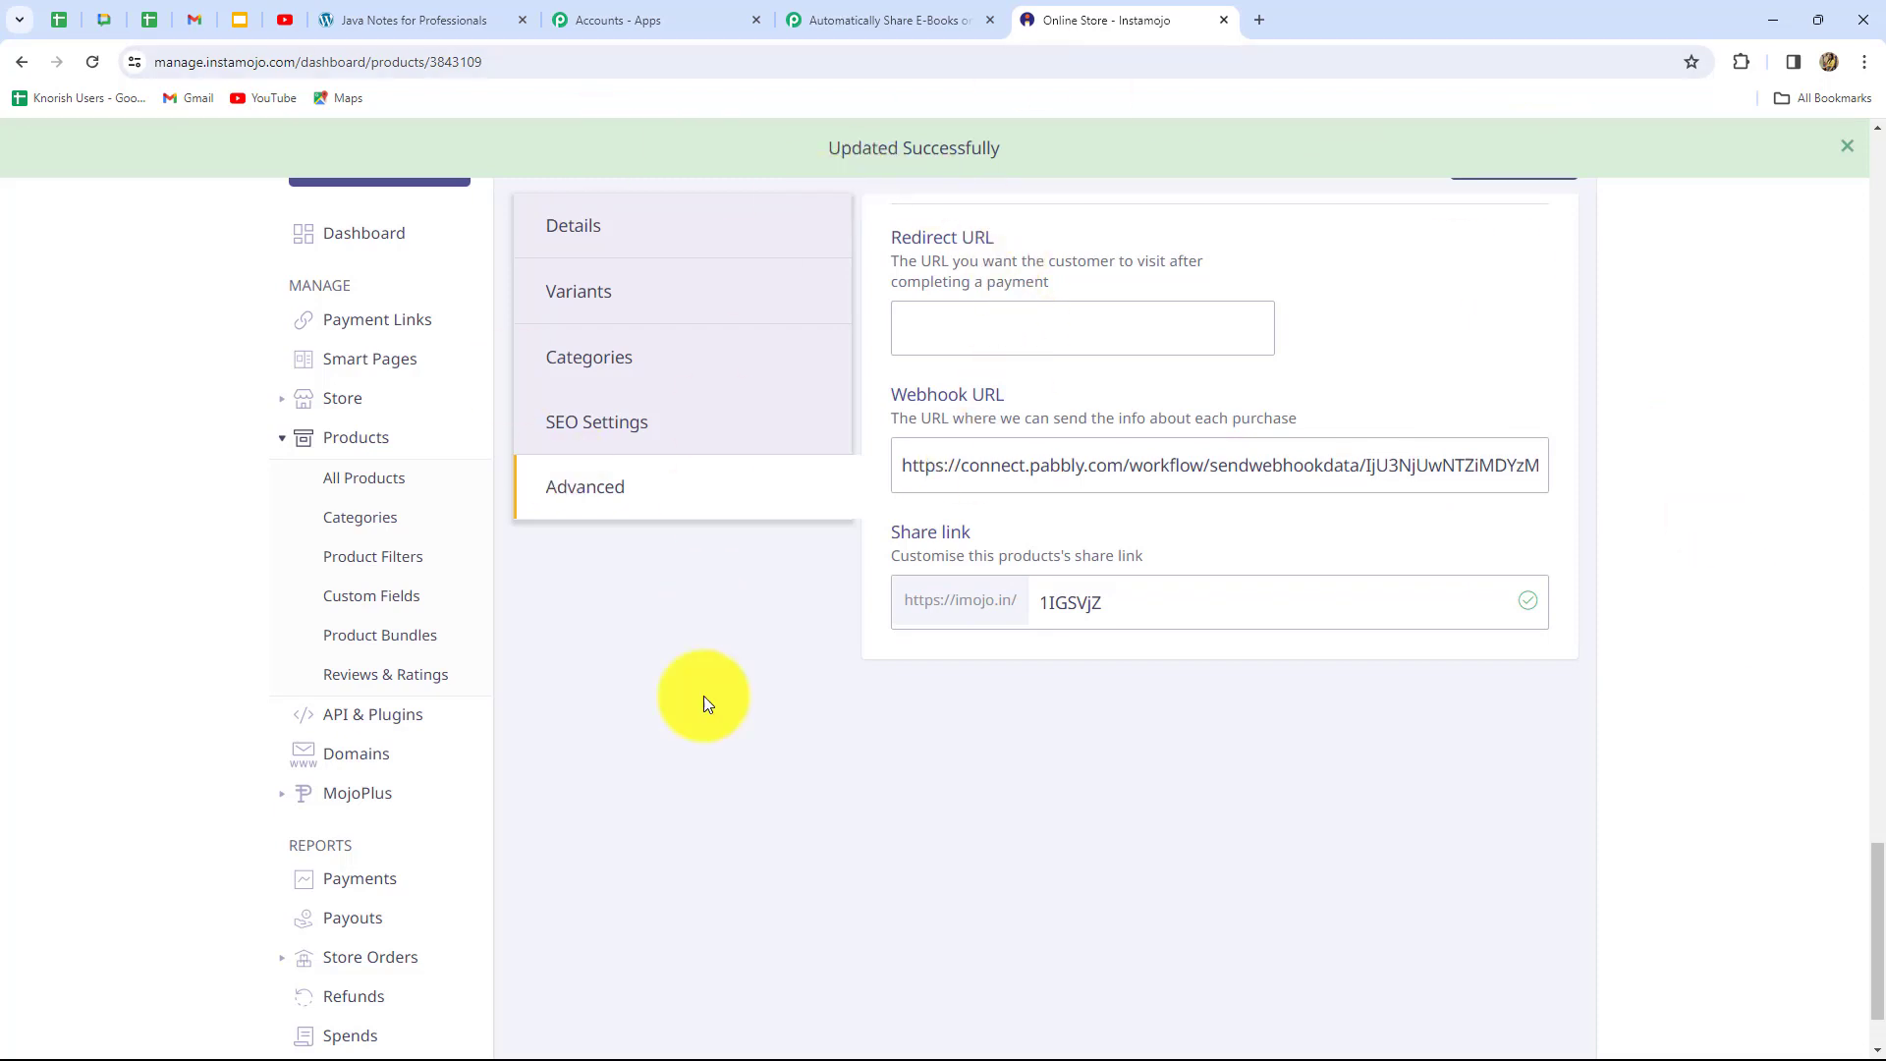
pyautogui.hotkey('alt', 'Left')
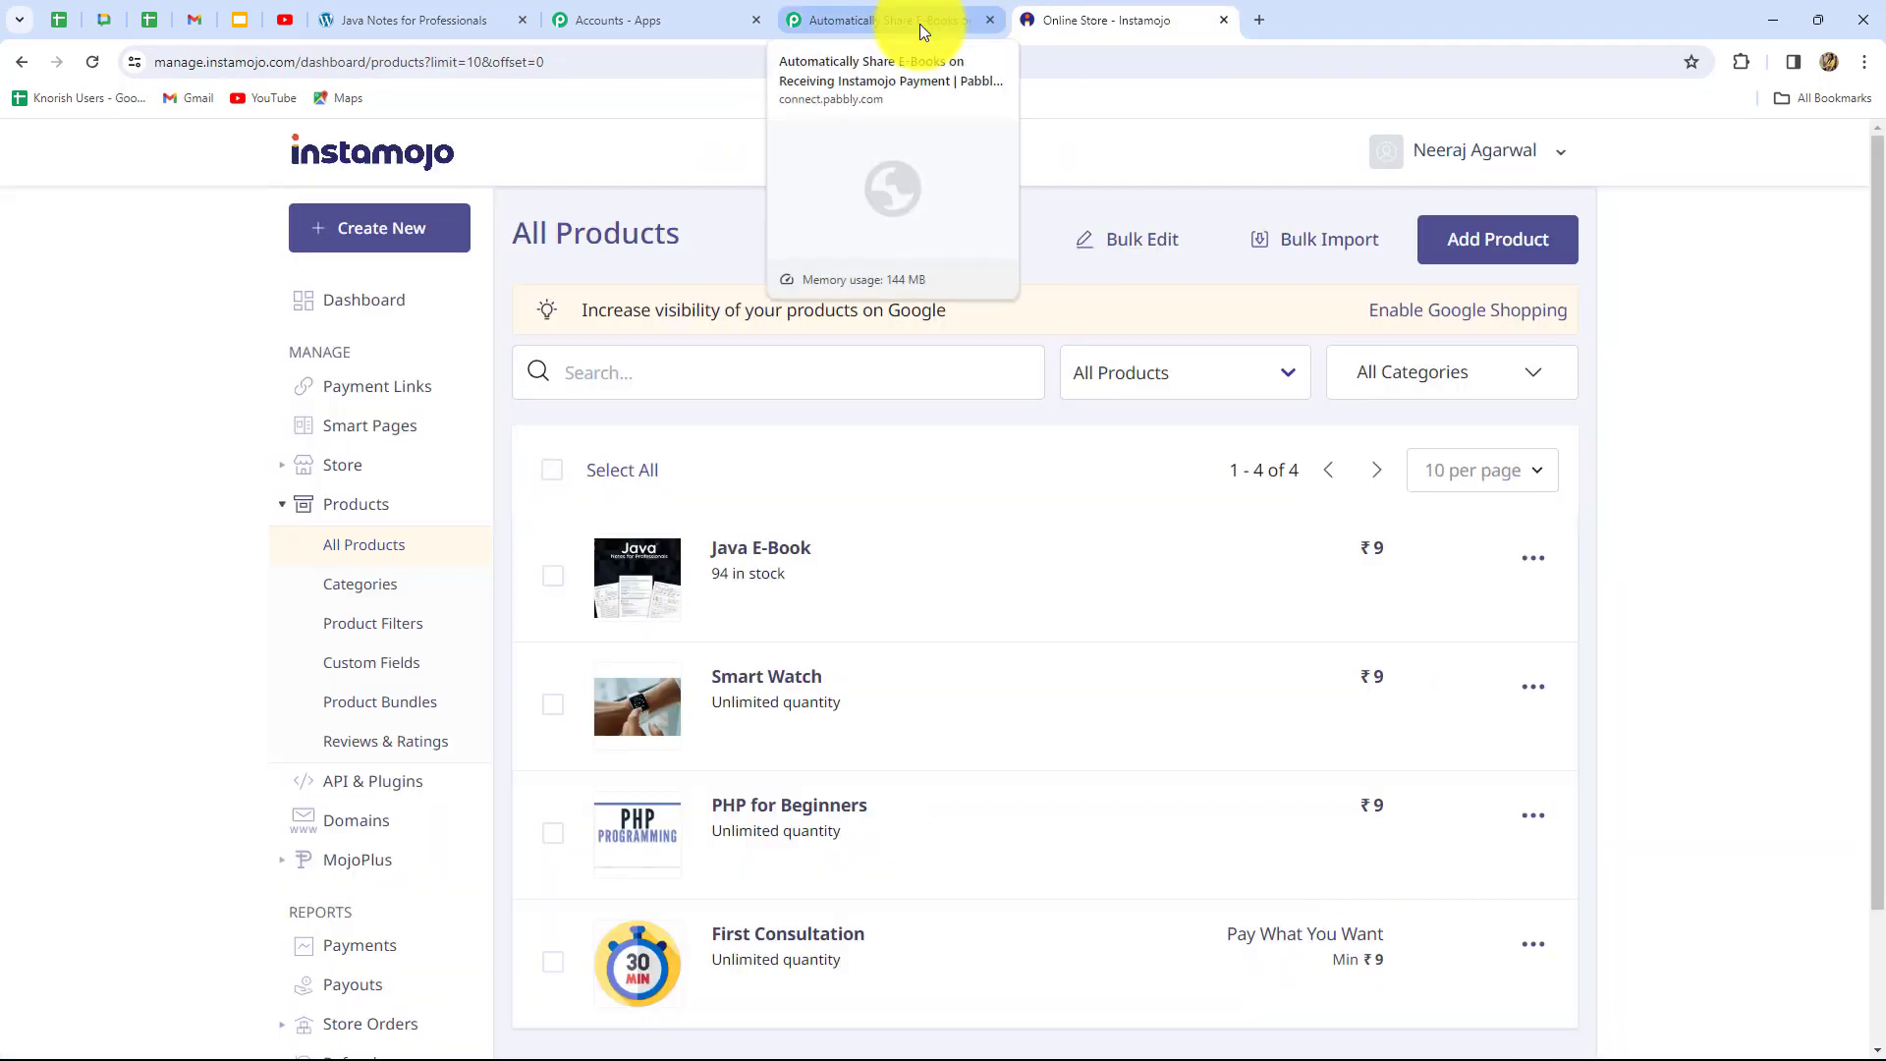
pyautogui.click(920, 24)
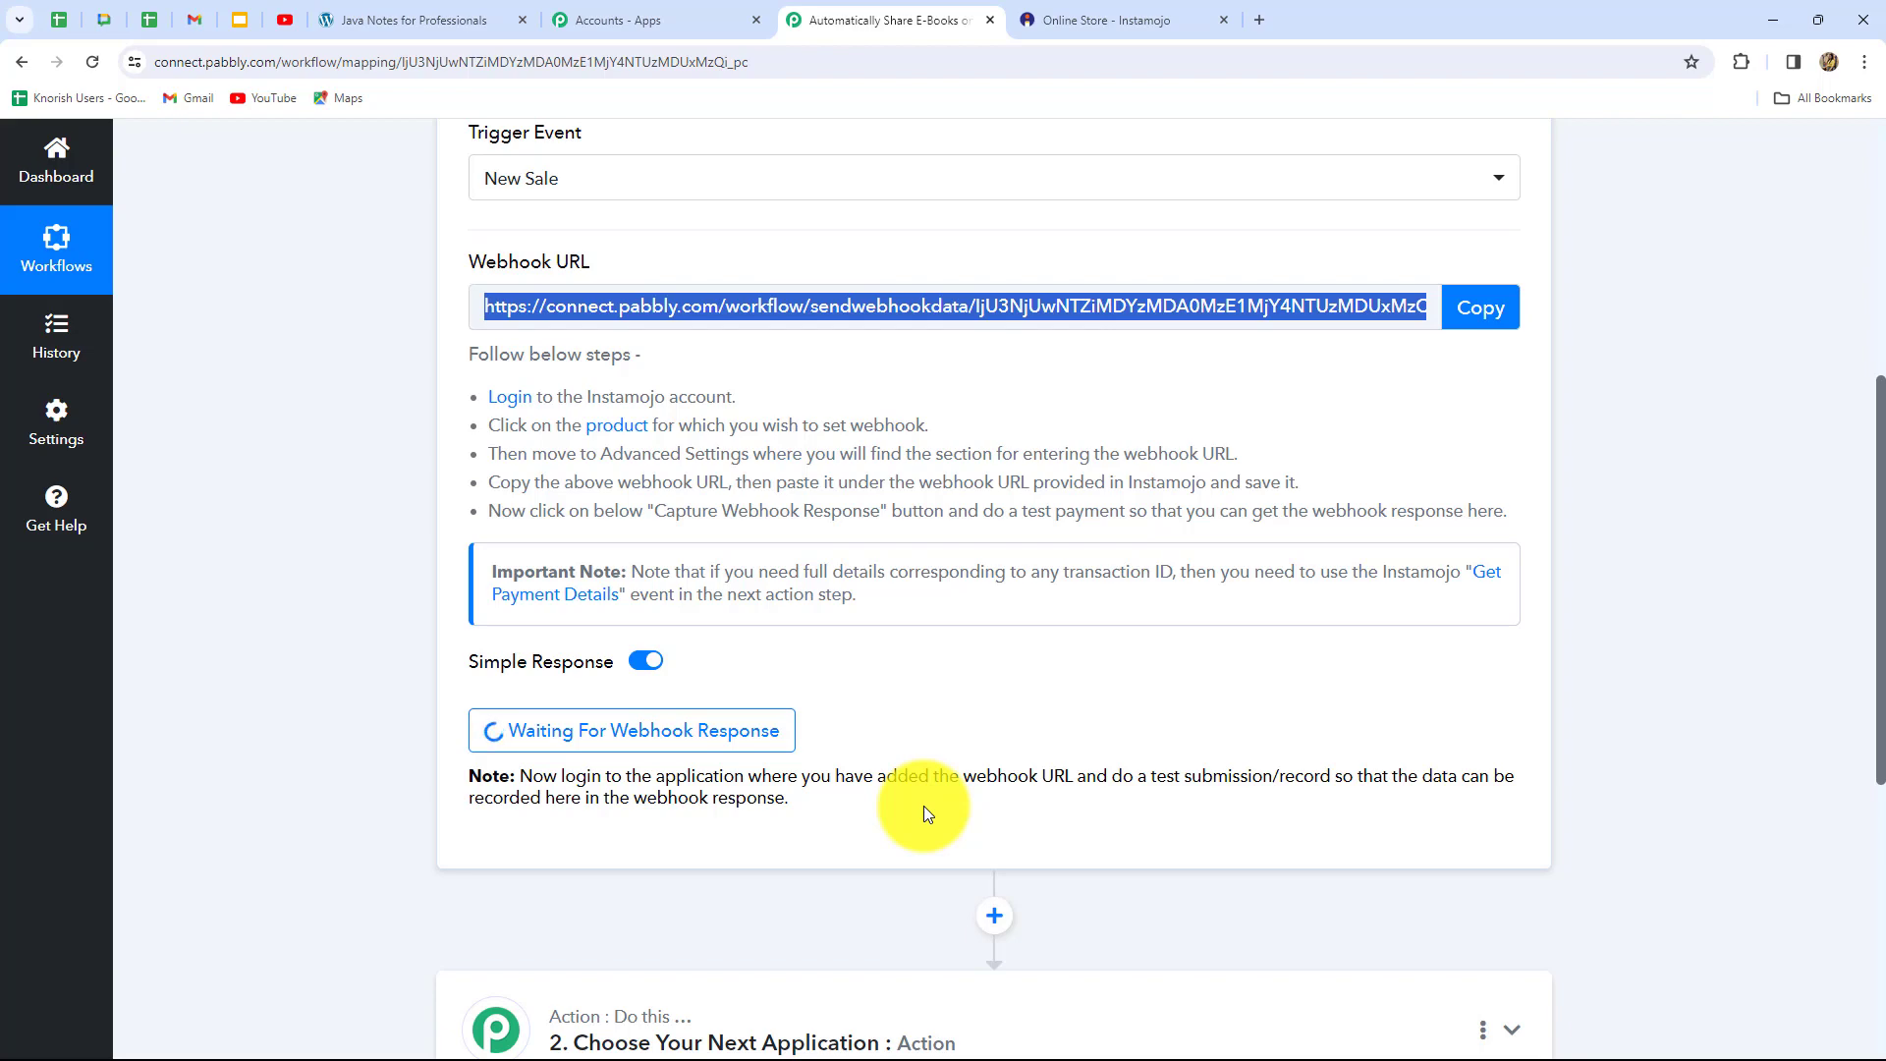
pyautogui.scroll(-5, 927, 806)
pyautogui.scroll(8, 927, 805)
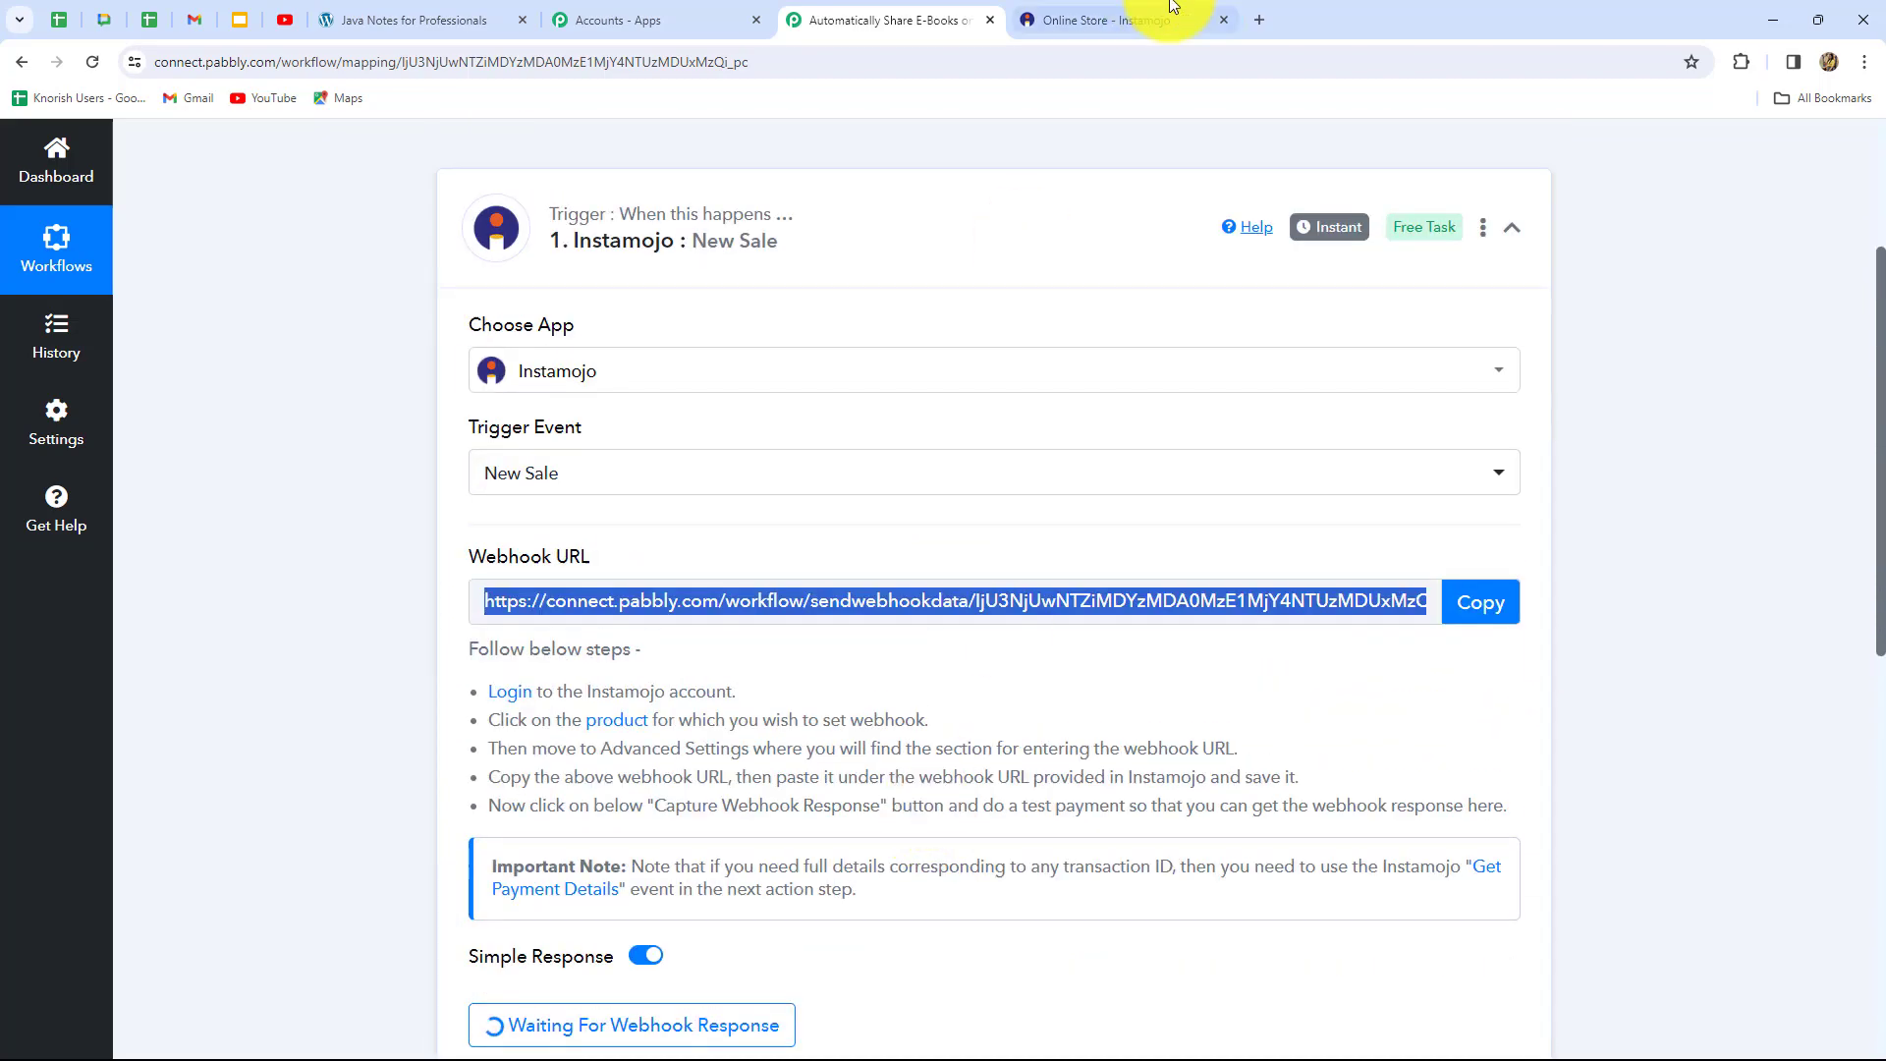
pyautogui.click(1139, 20)
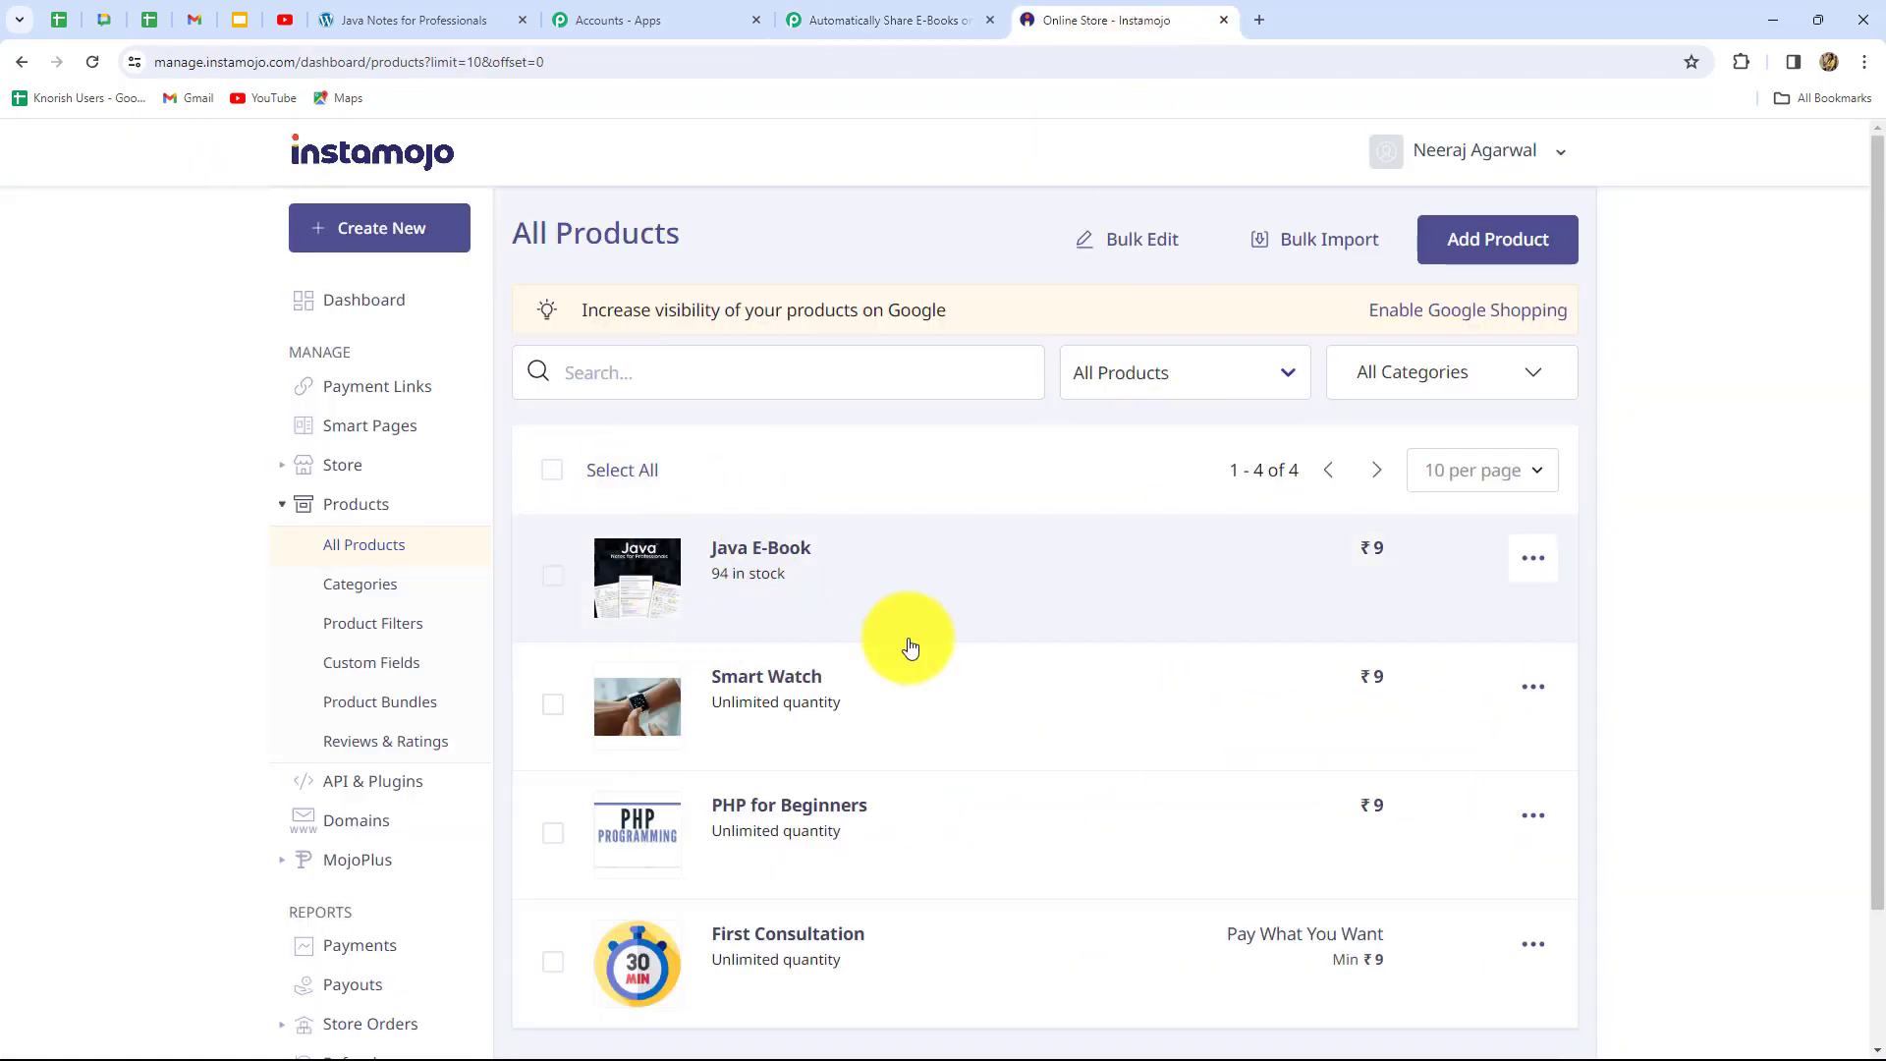
# Open the Java E-Book's public store page and choose Buy Now
pyautogui.click(776, 553)
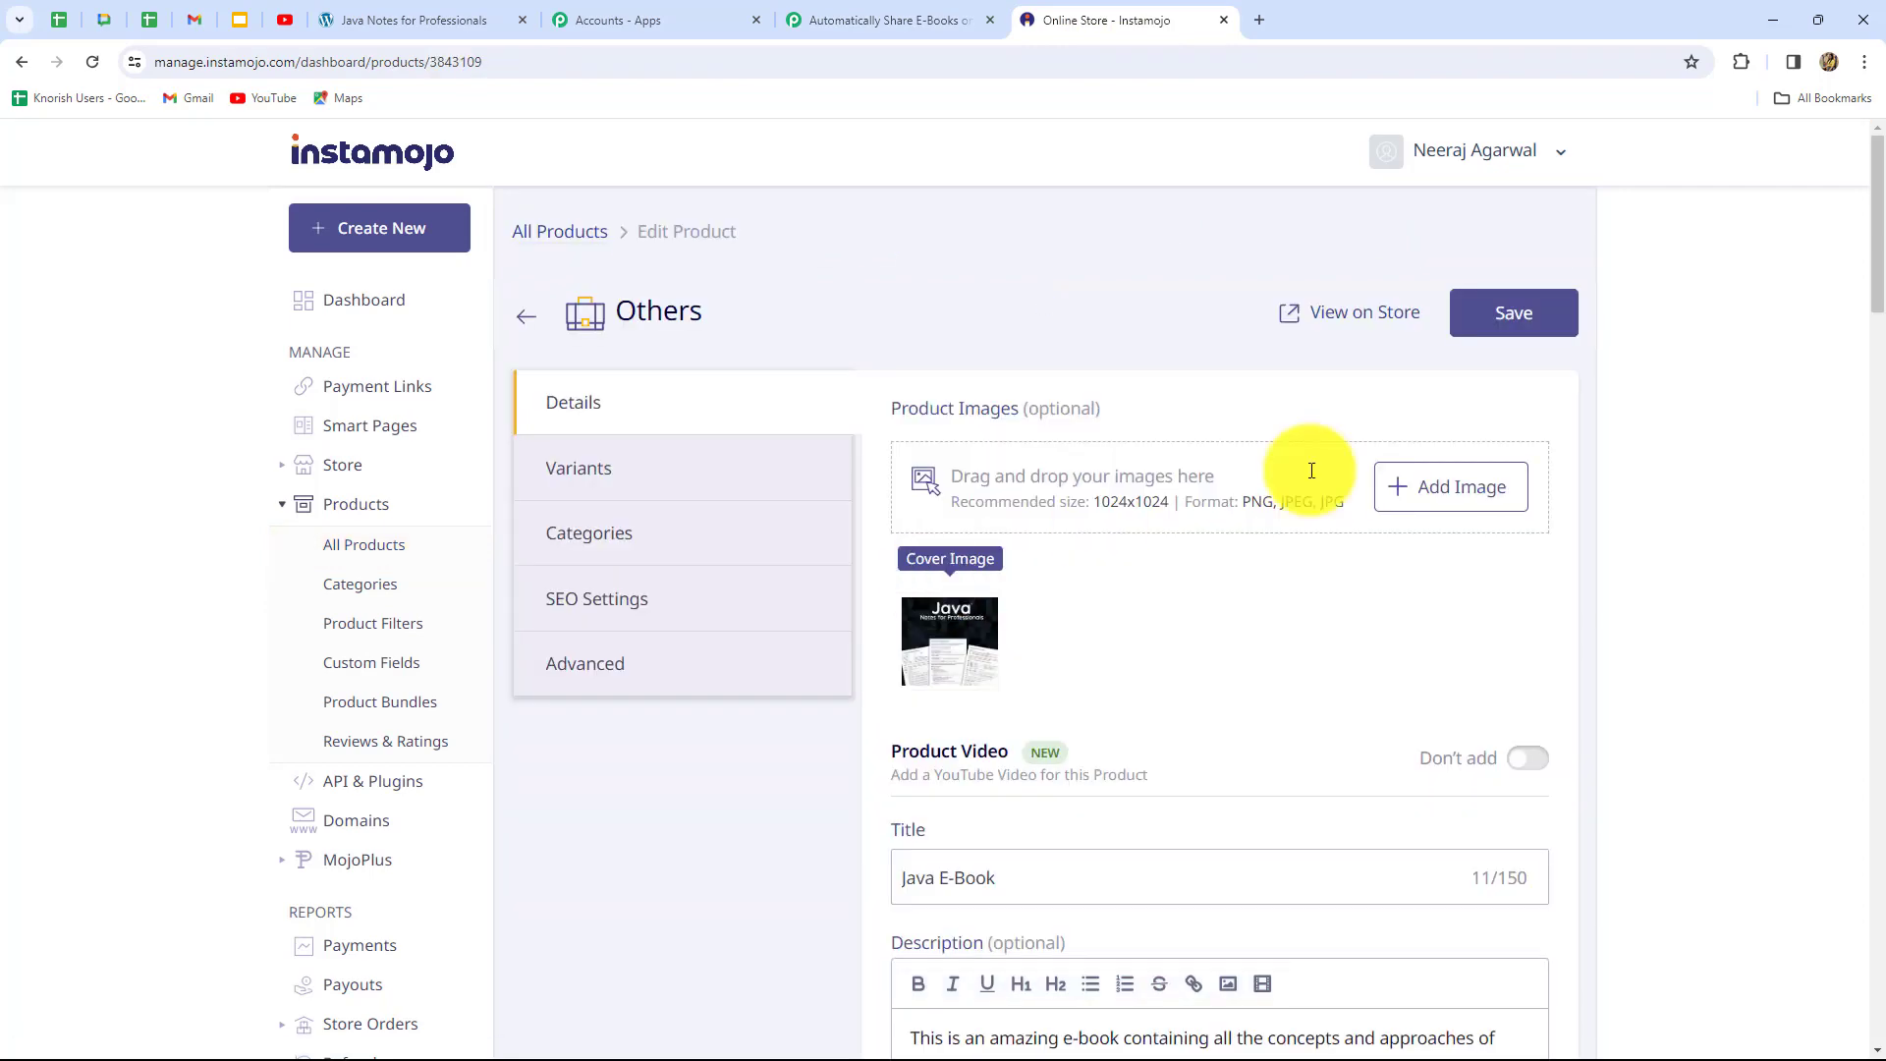
pyautogui.click(1342, 316)
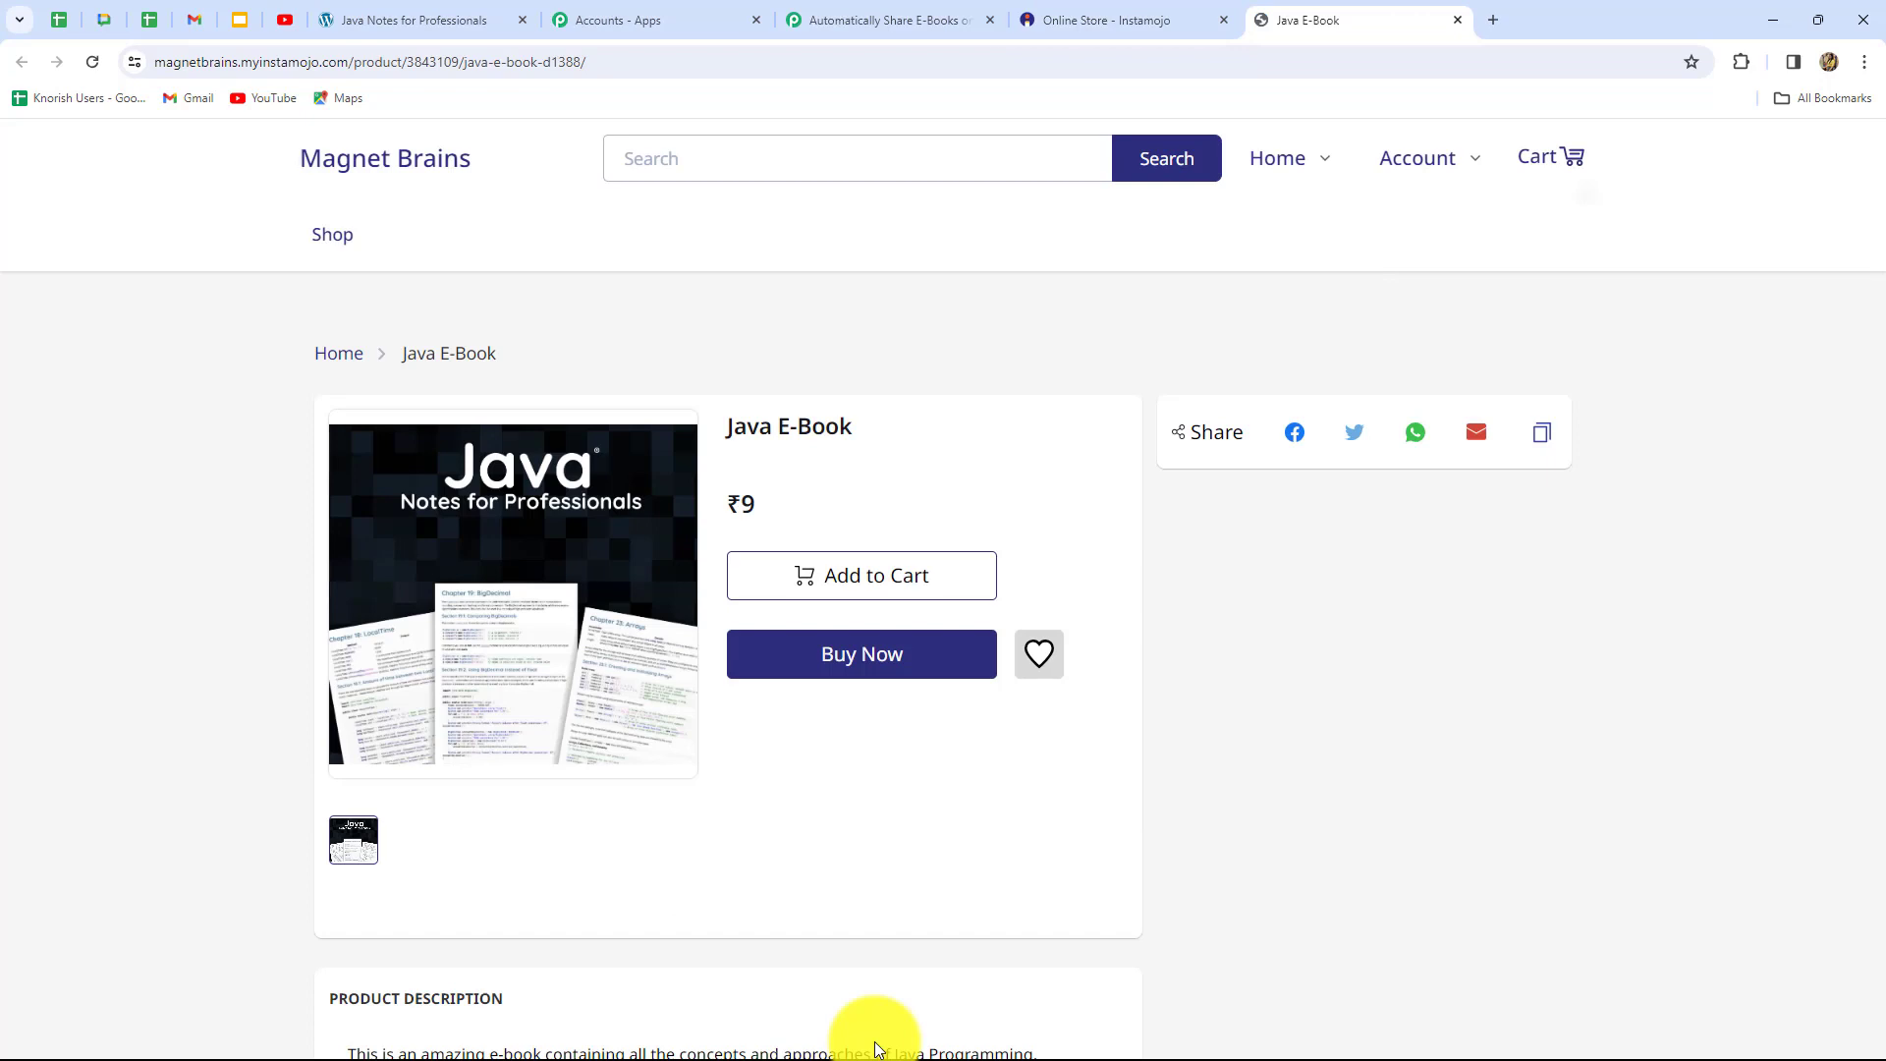
pyautogui.click(826, 664)
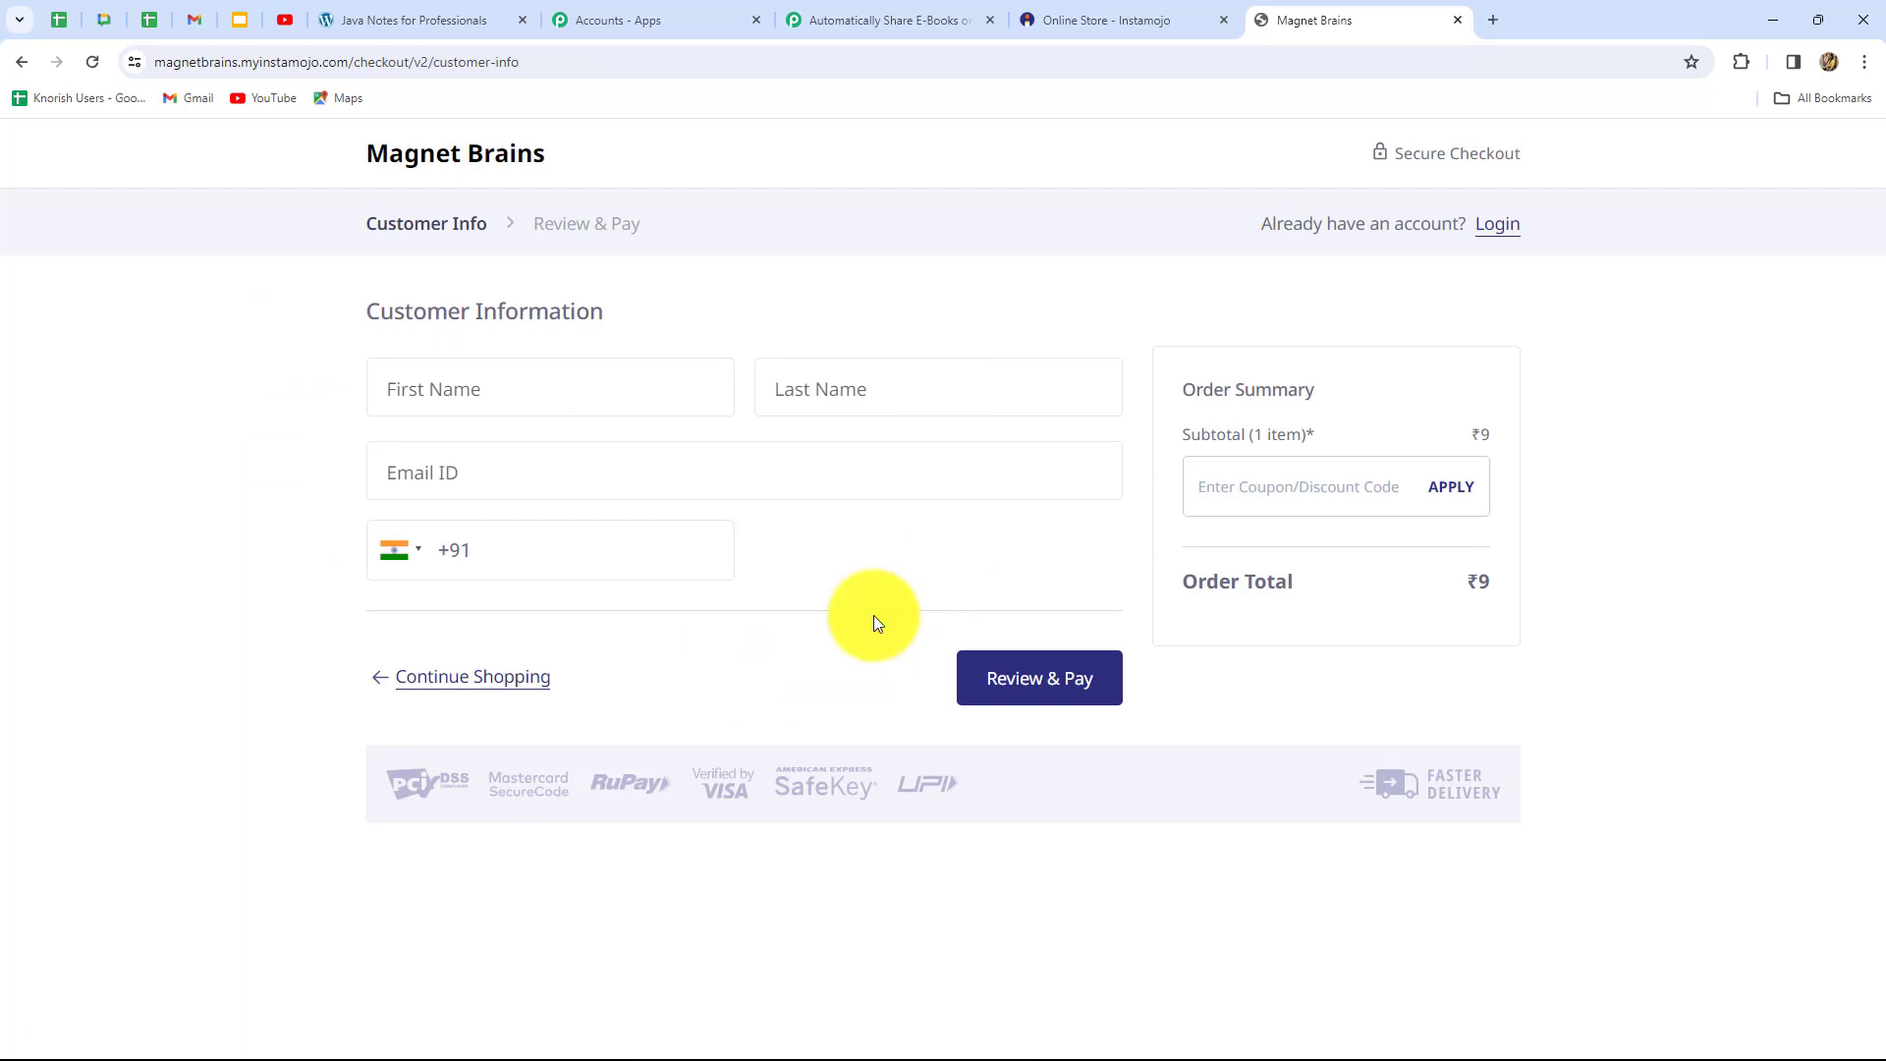
pyautogui.click(908, 21)
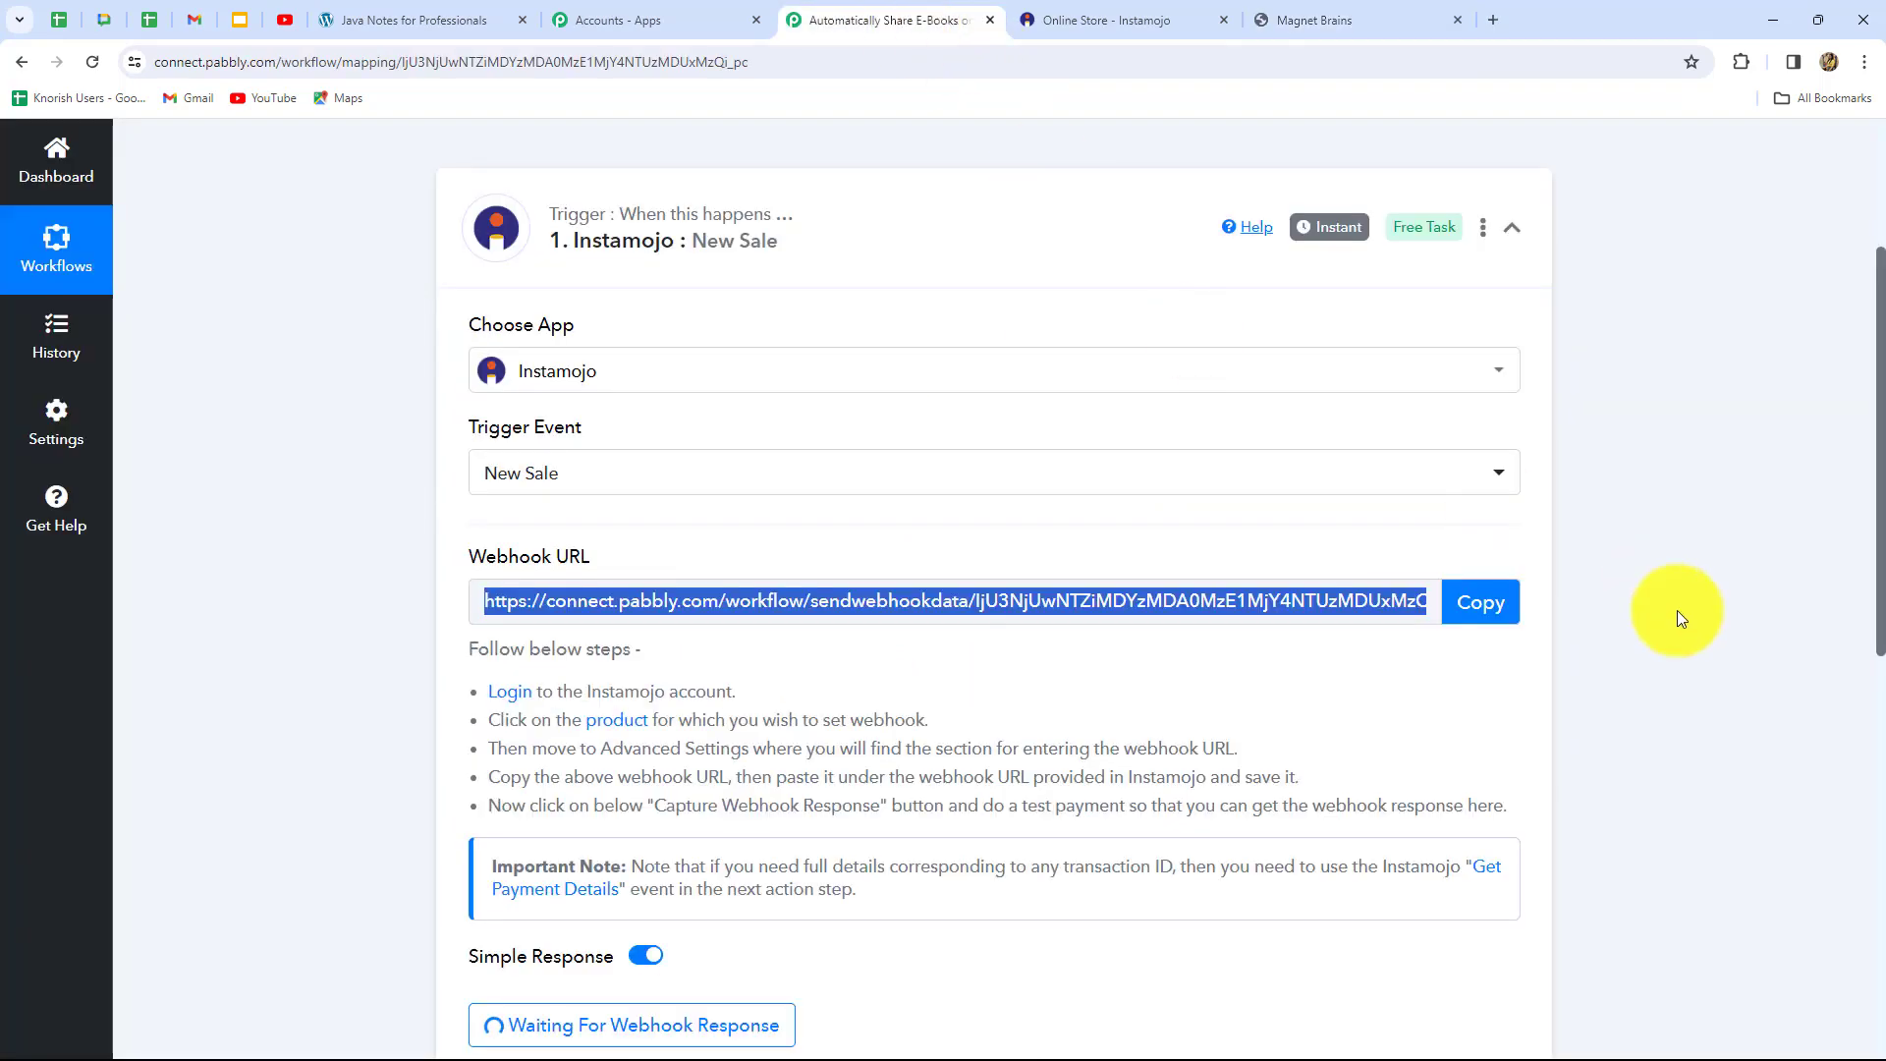
pyautogui.click(1301, 11)
# Fill in the buyer's first name, last name, e-mail address and mobile number
pyautogui.click(506, 404)
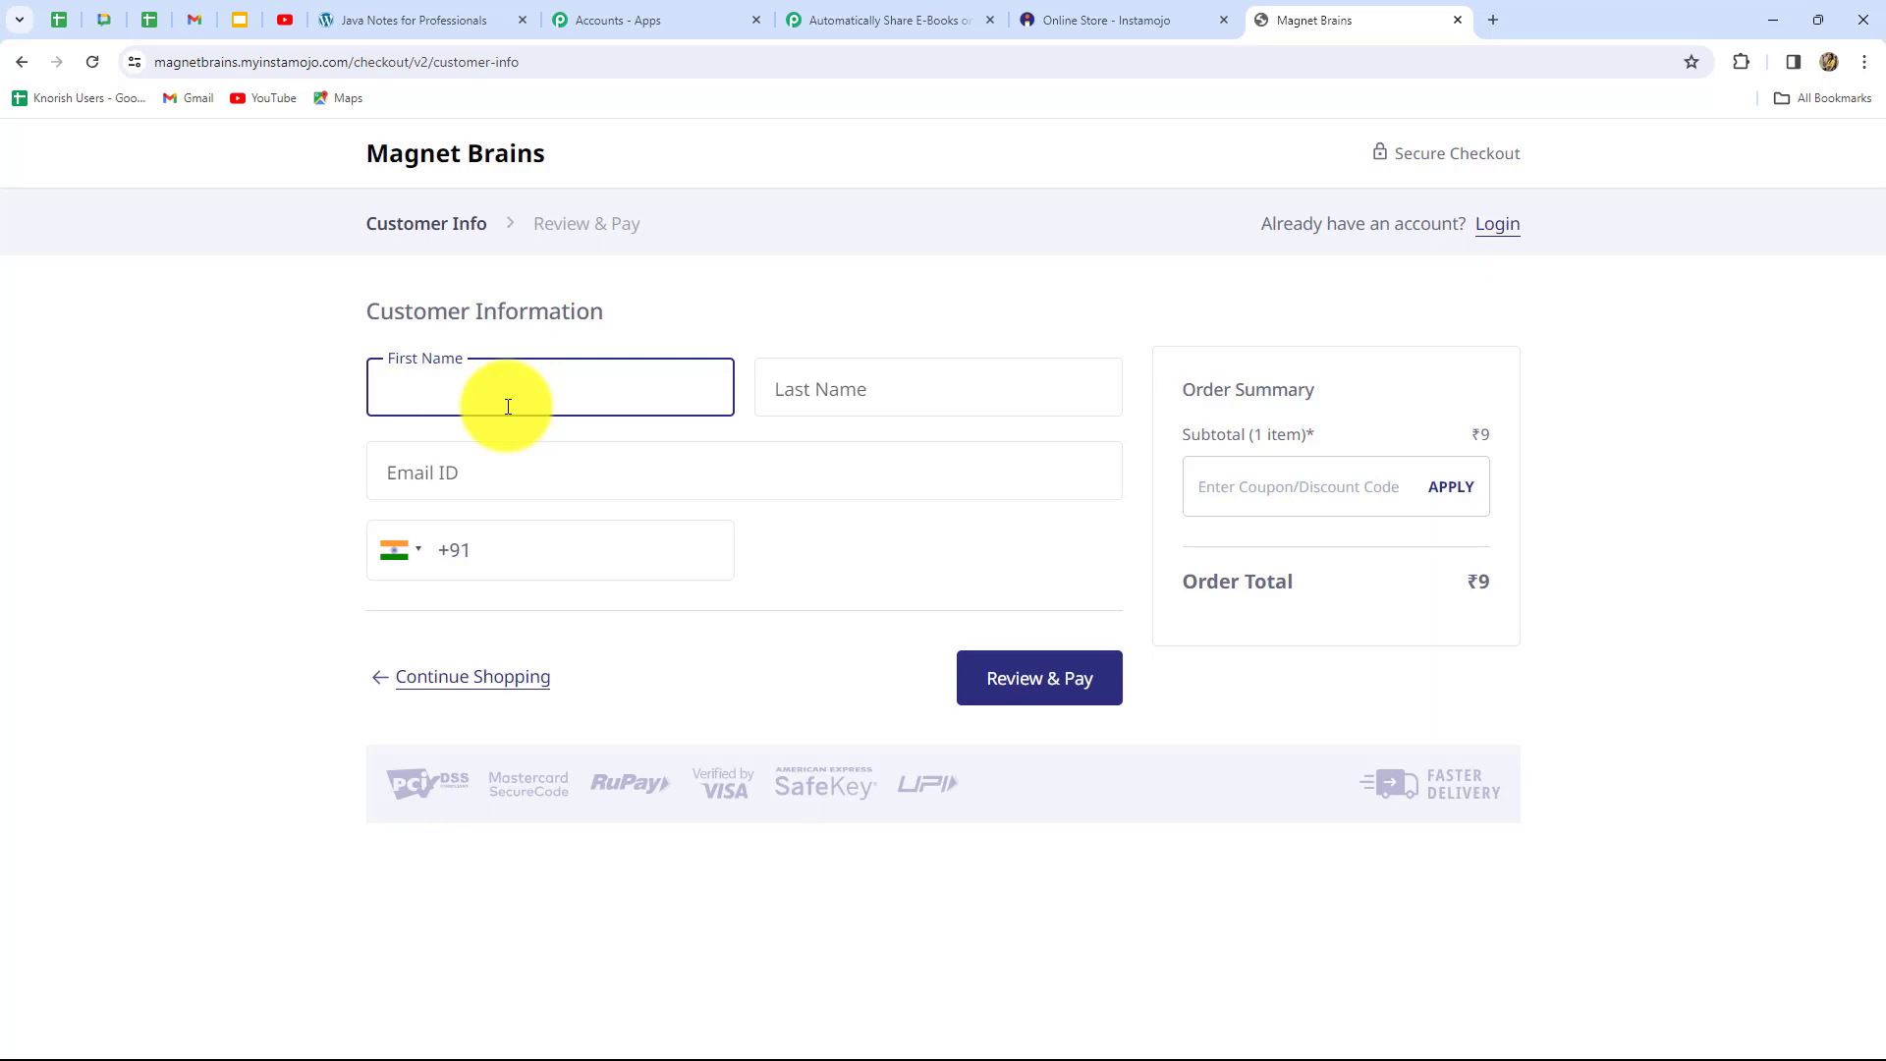
pyautogui.write('Smart')
pyautogui.click(838, 378)
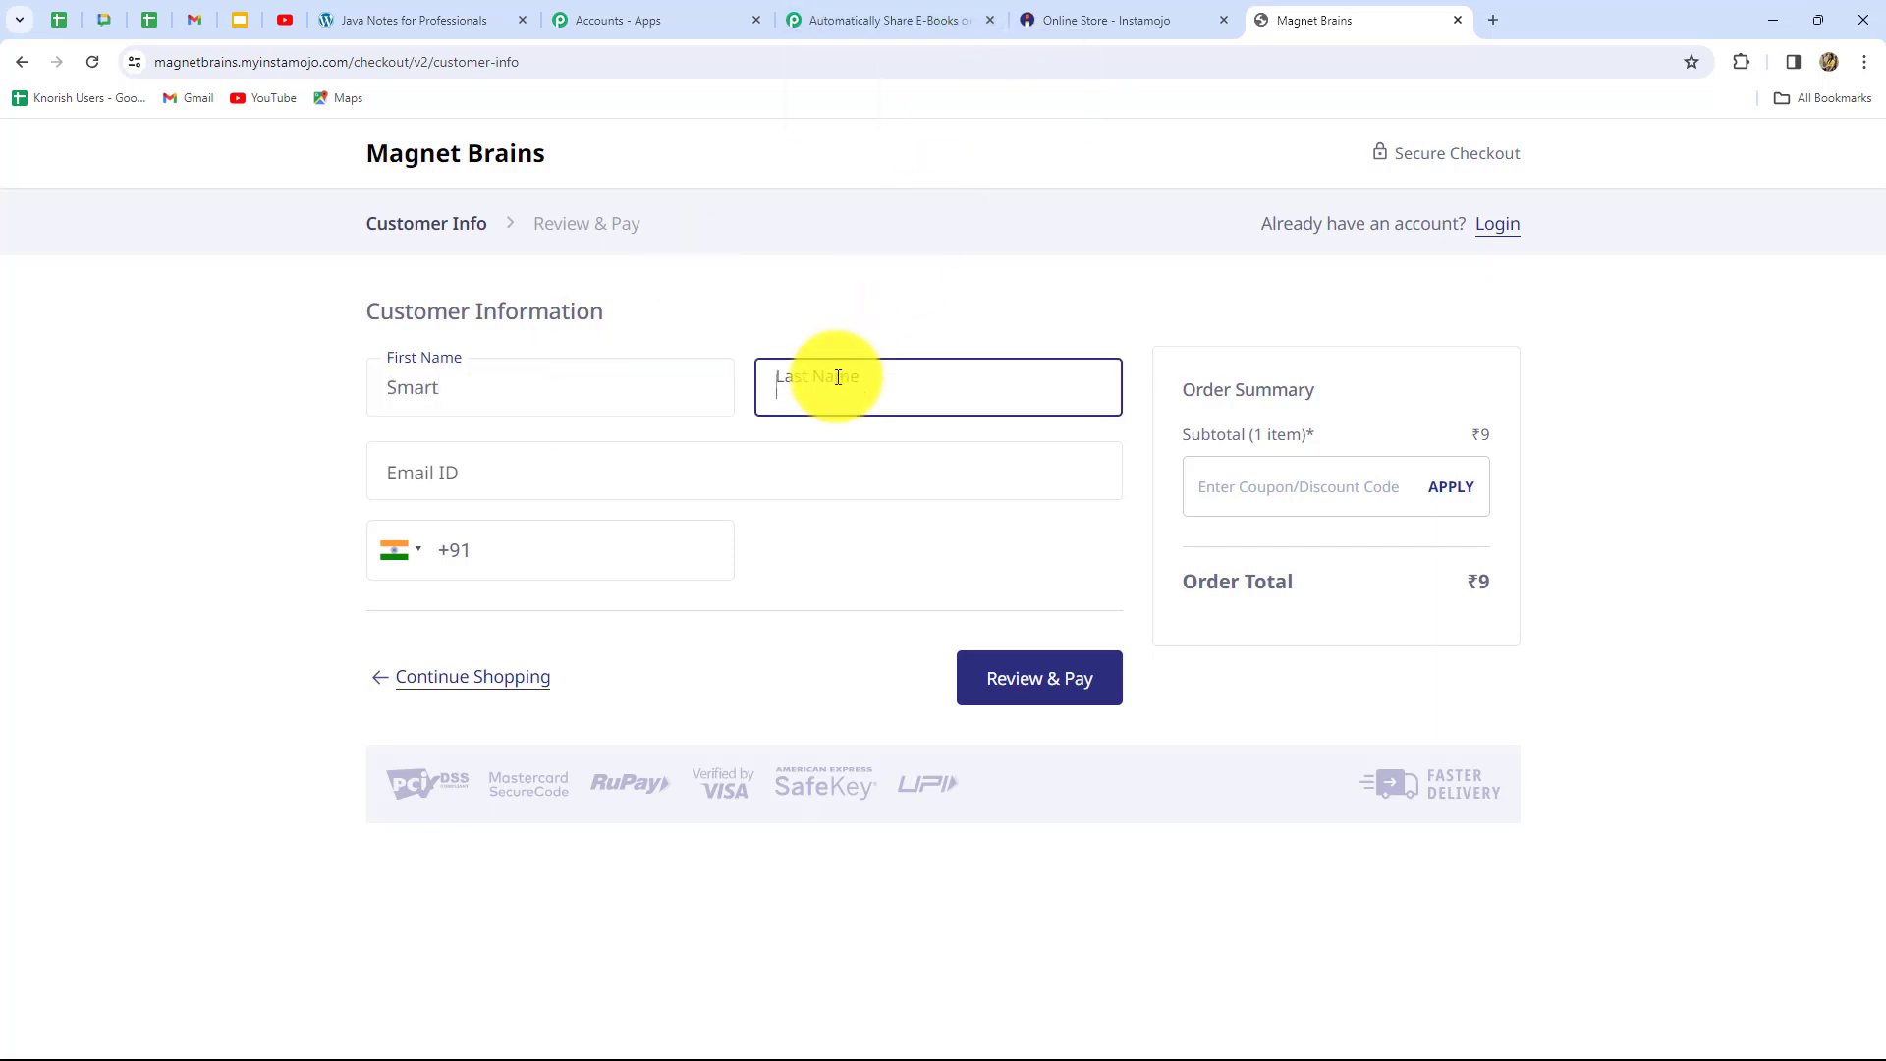
pyautogui.write('User')
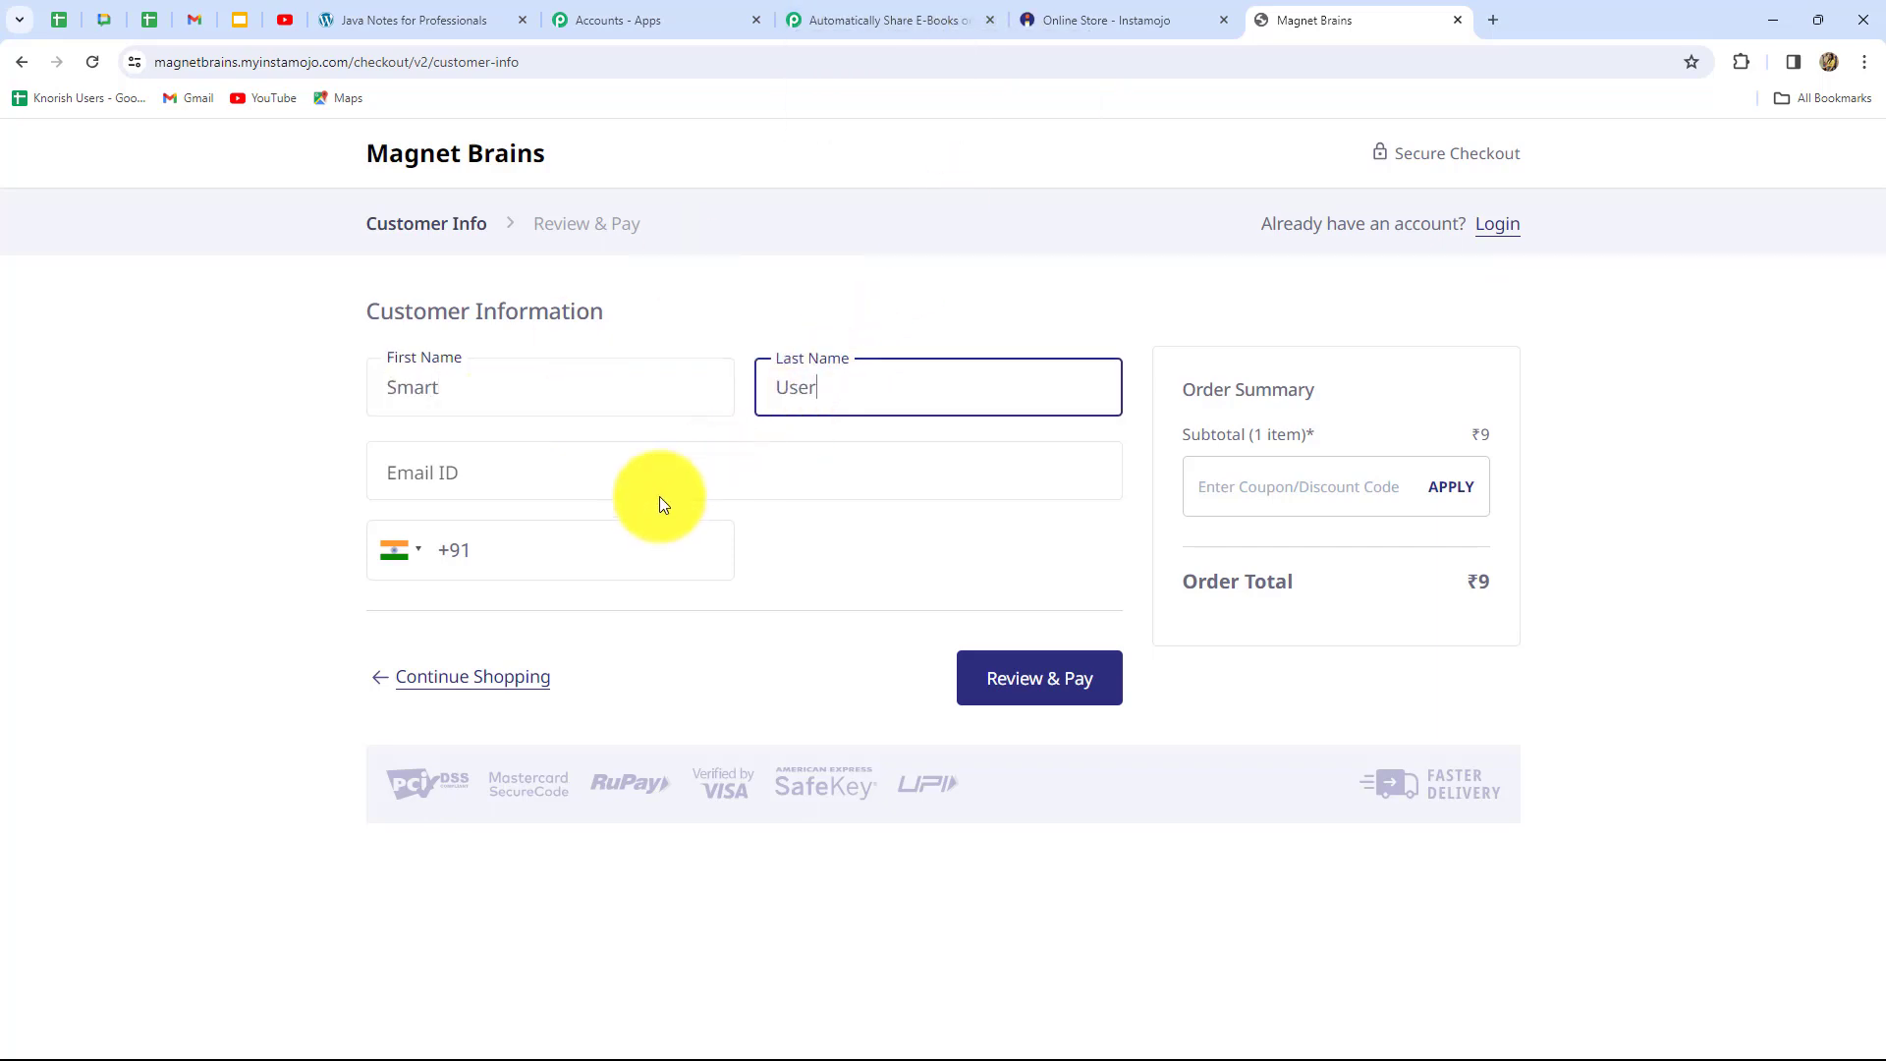
pyautogui.click(663, 471)
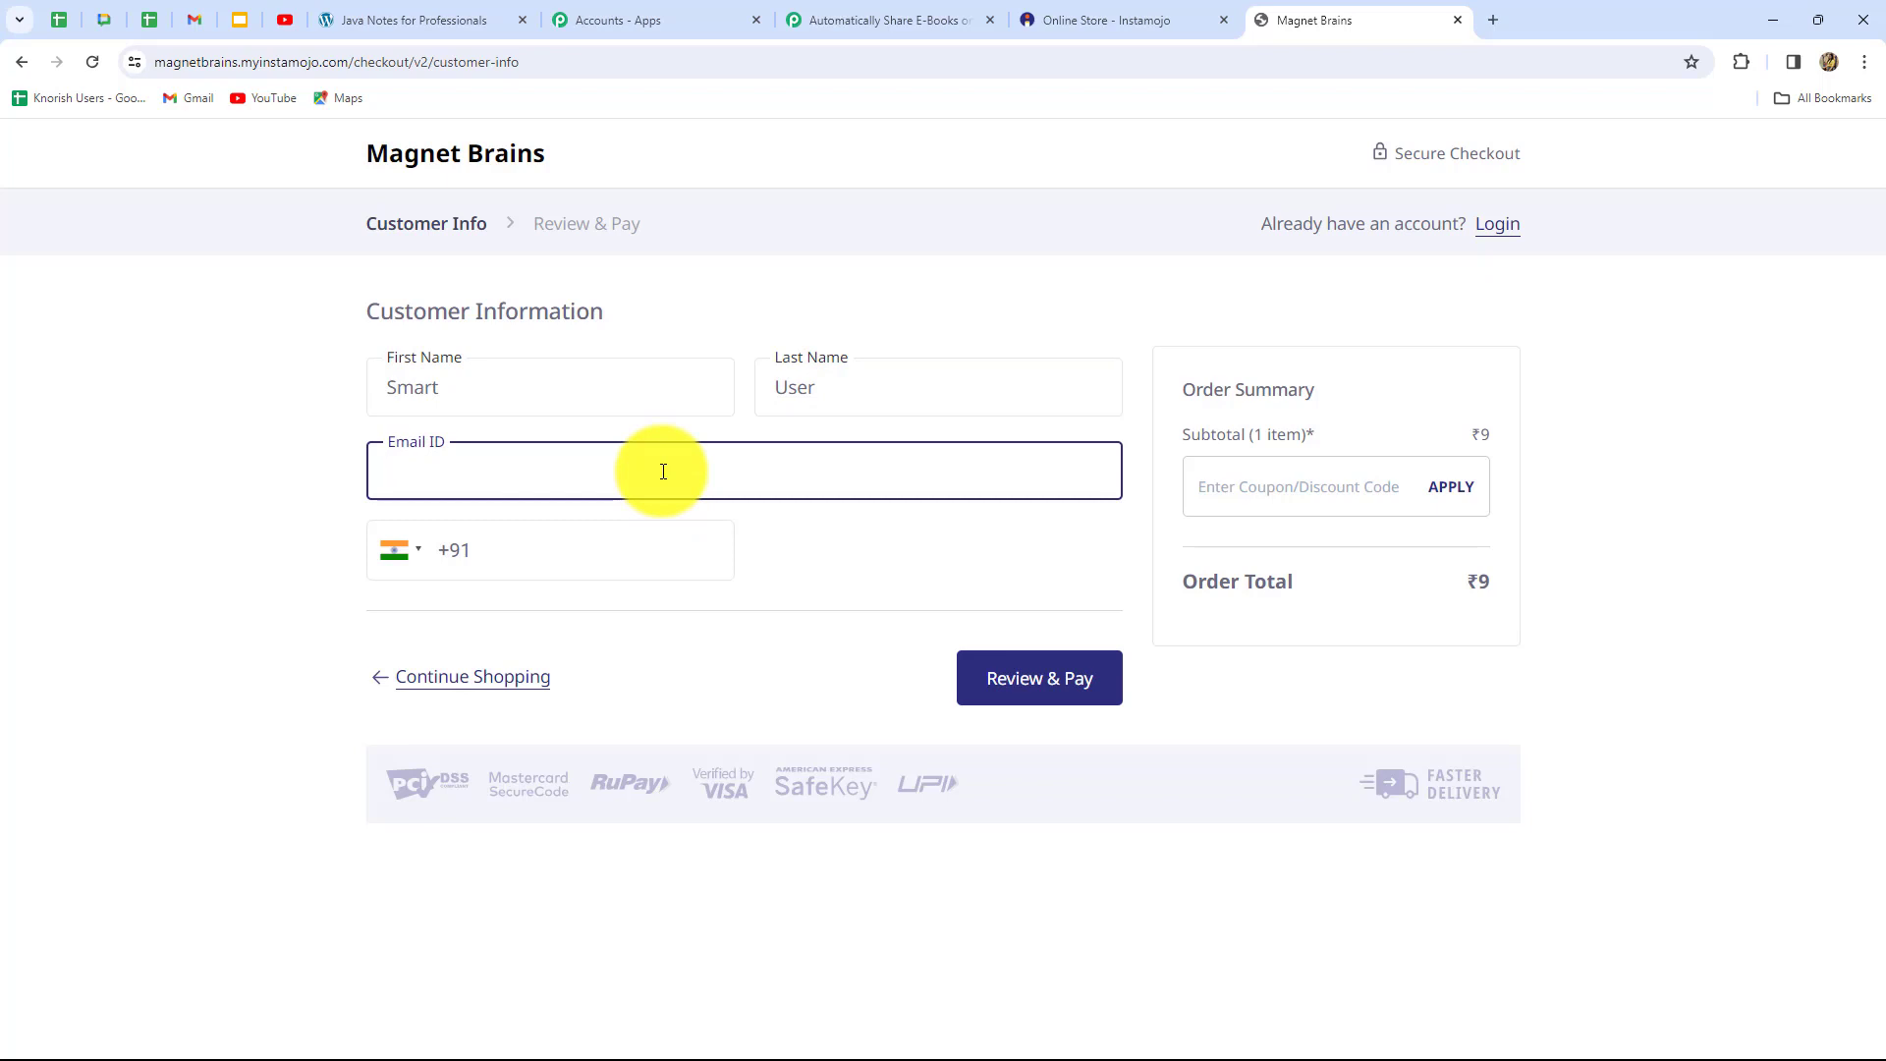
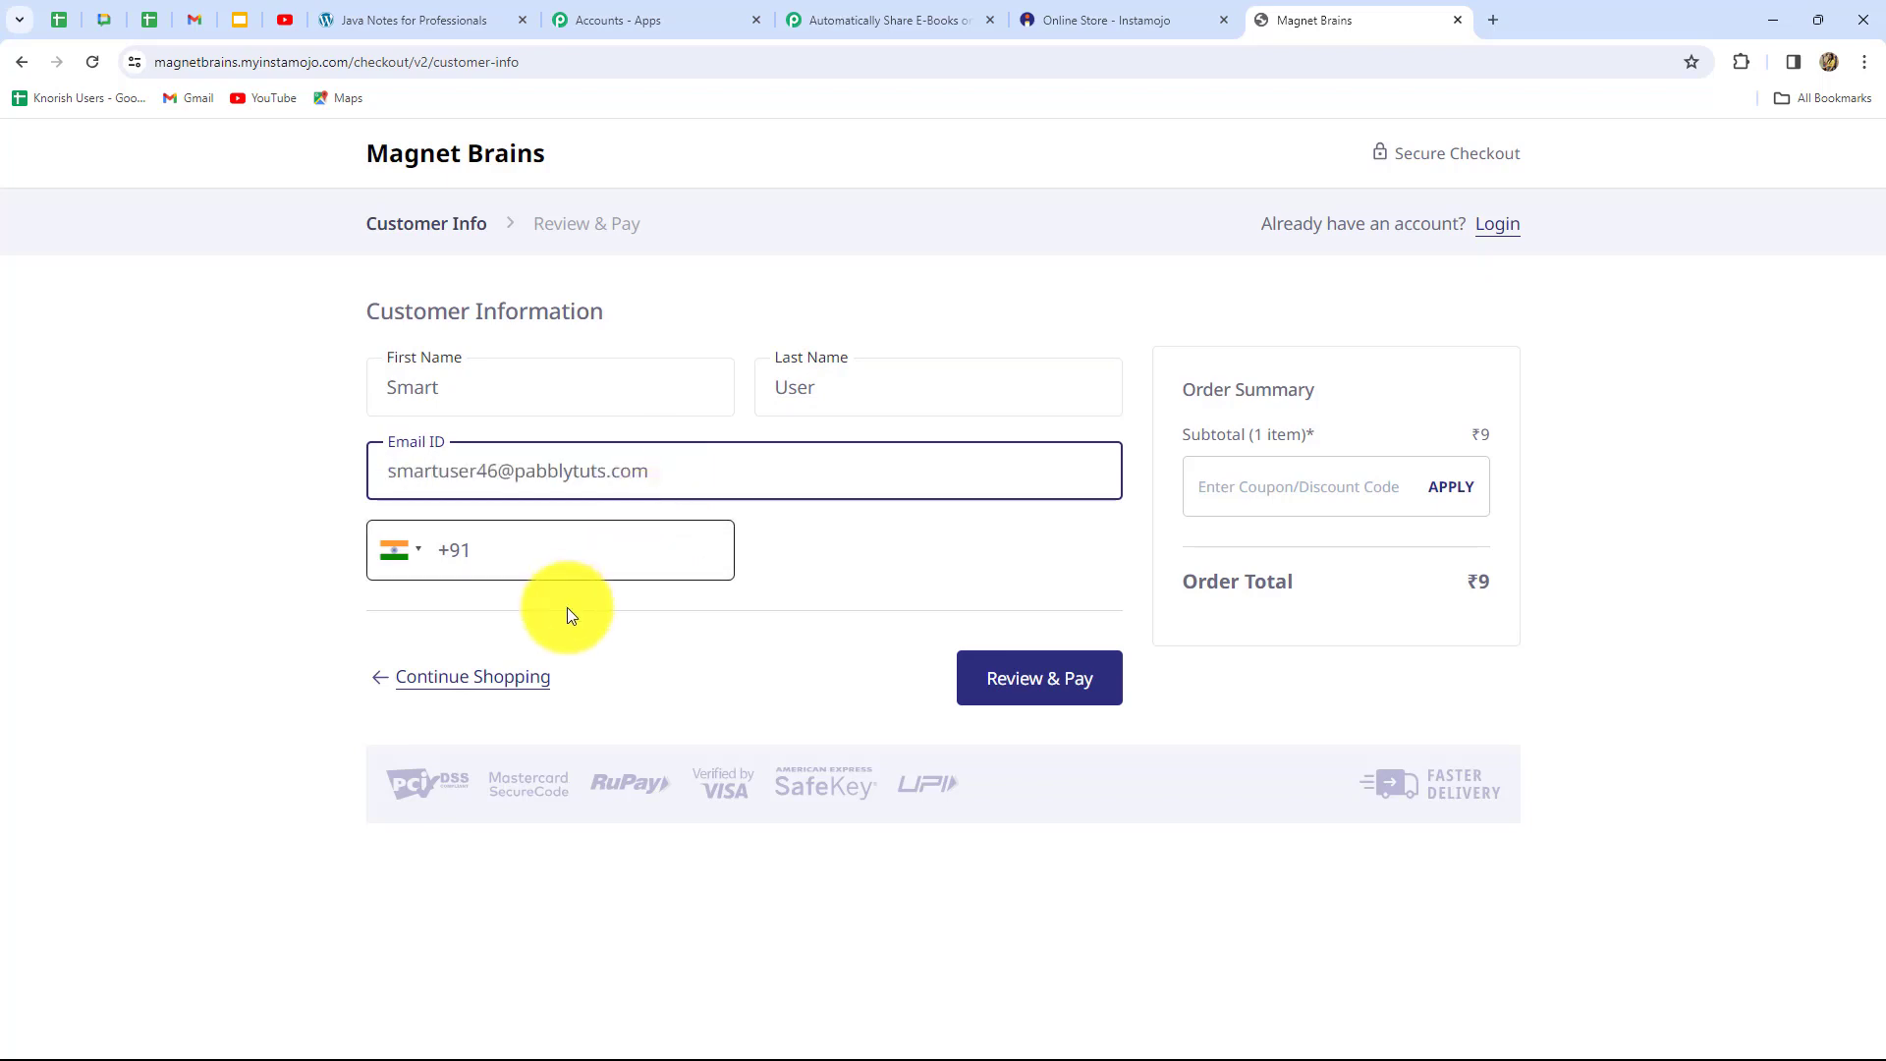
pyautogui.click(568, 560)
pyautogui.write('8989898989')
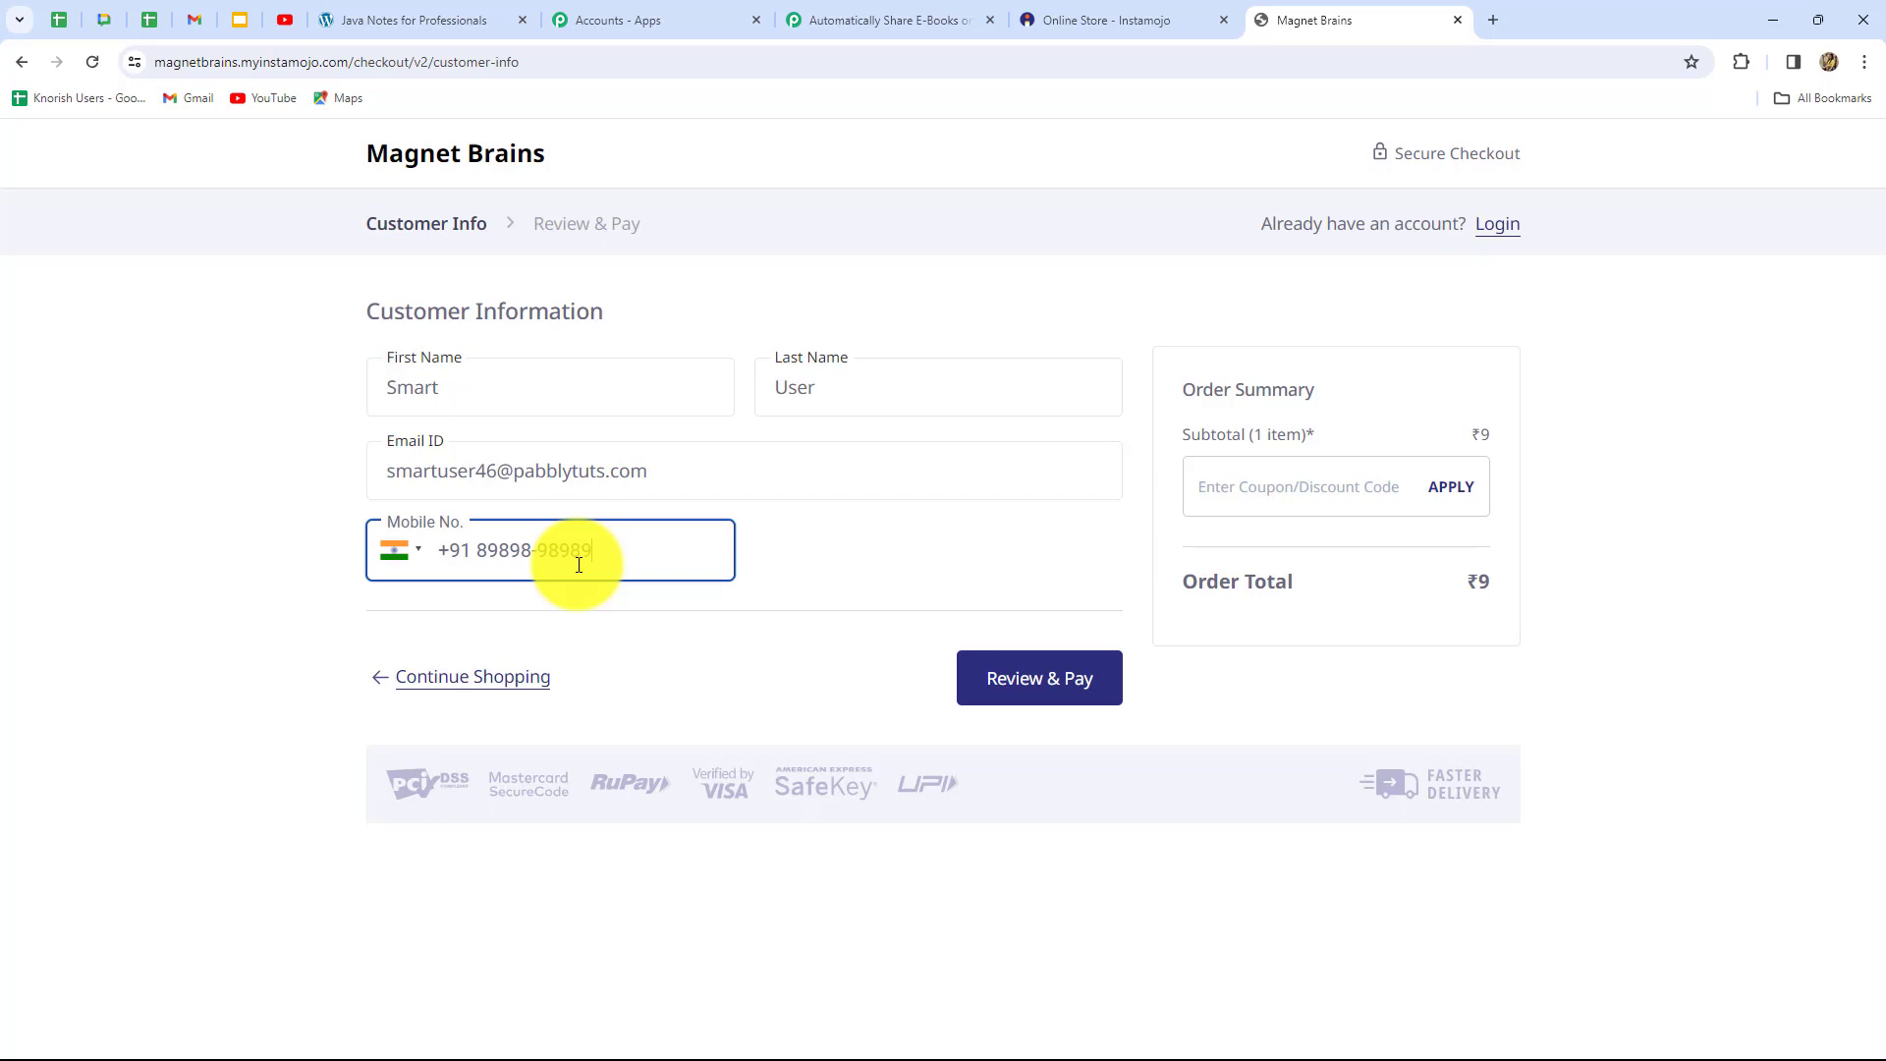
# Review the ₹9 order and pay via UPI, then return to the Pabbly workflow
pyautogui.click(1003, 680)
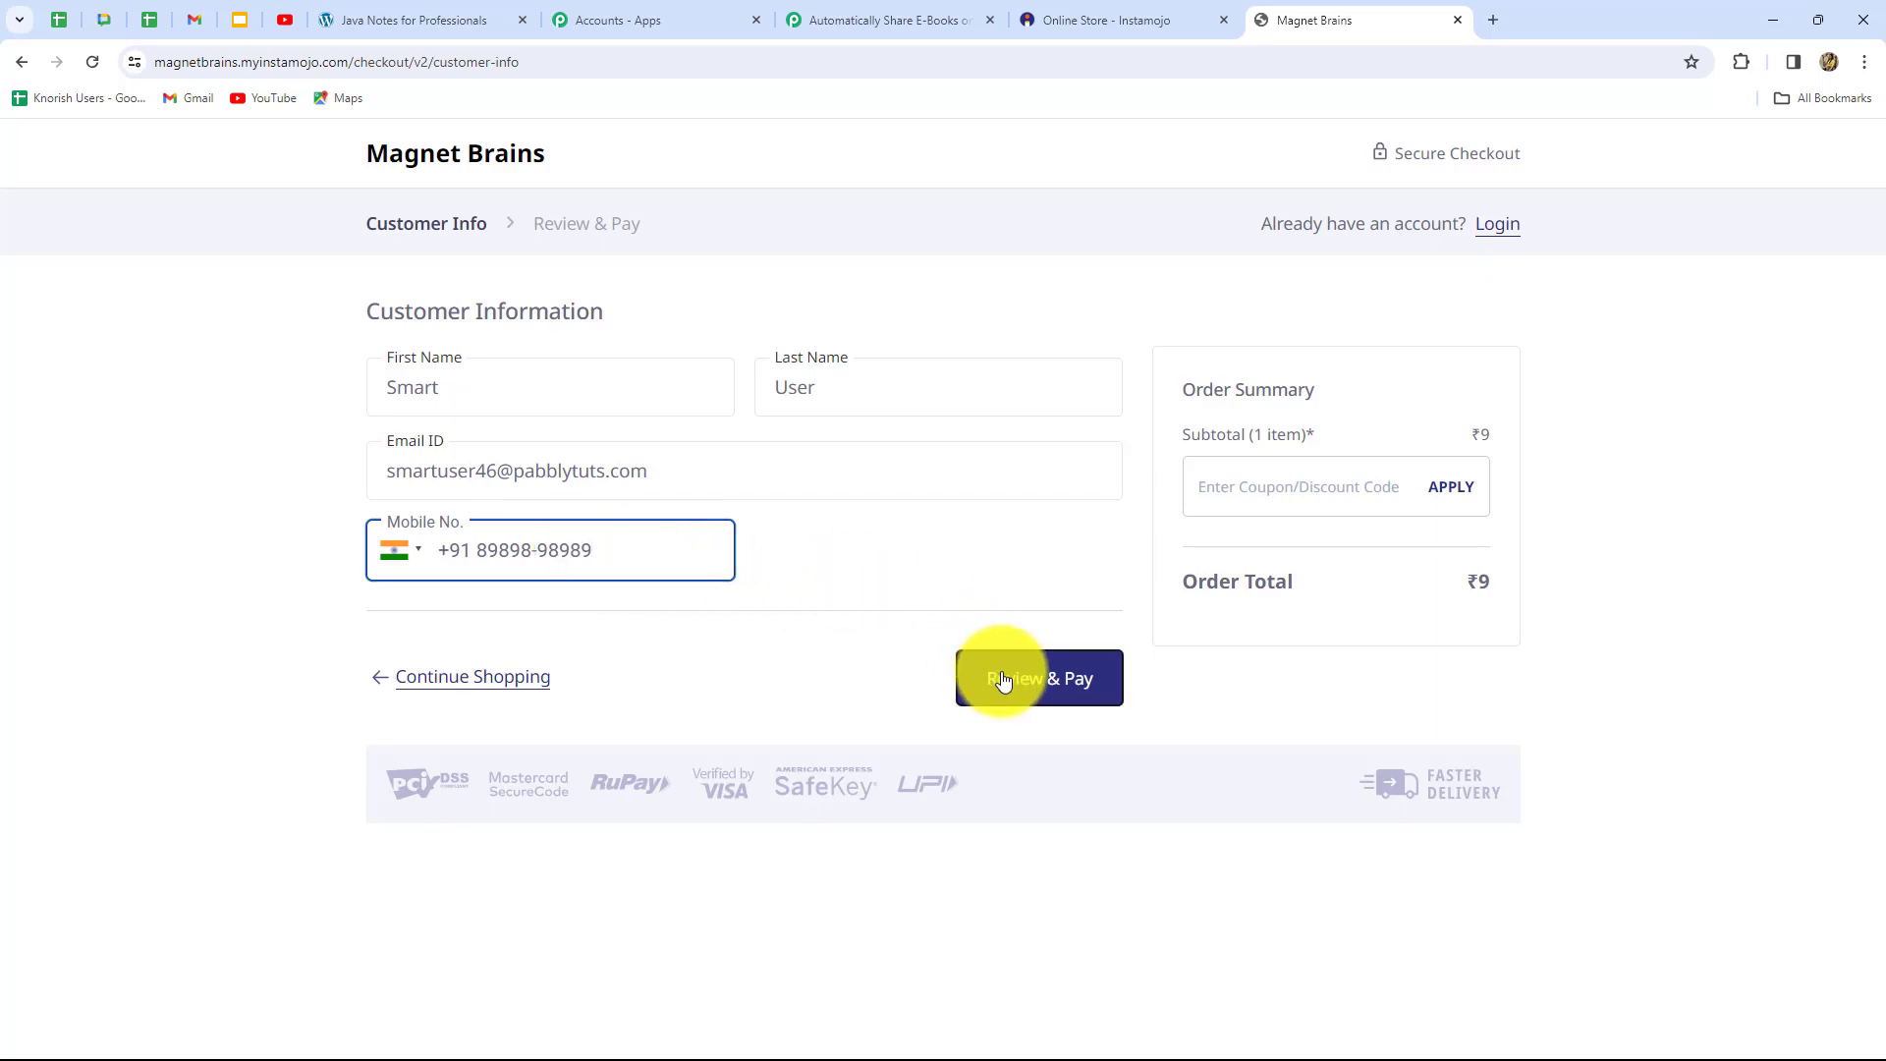
pyautogui.click(999, 594)
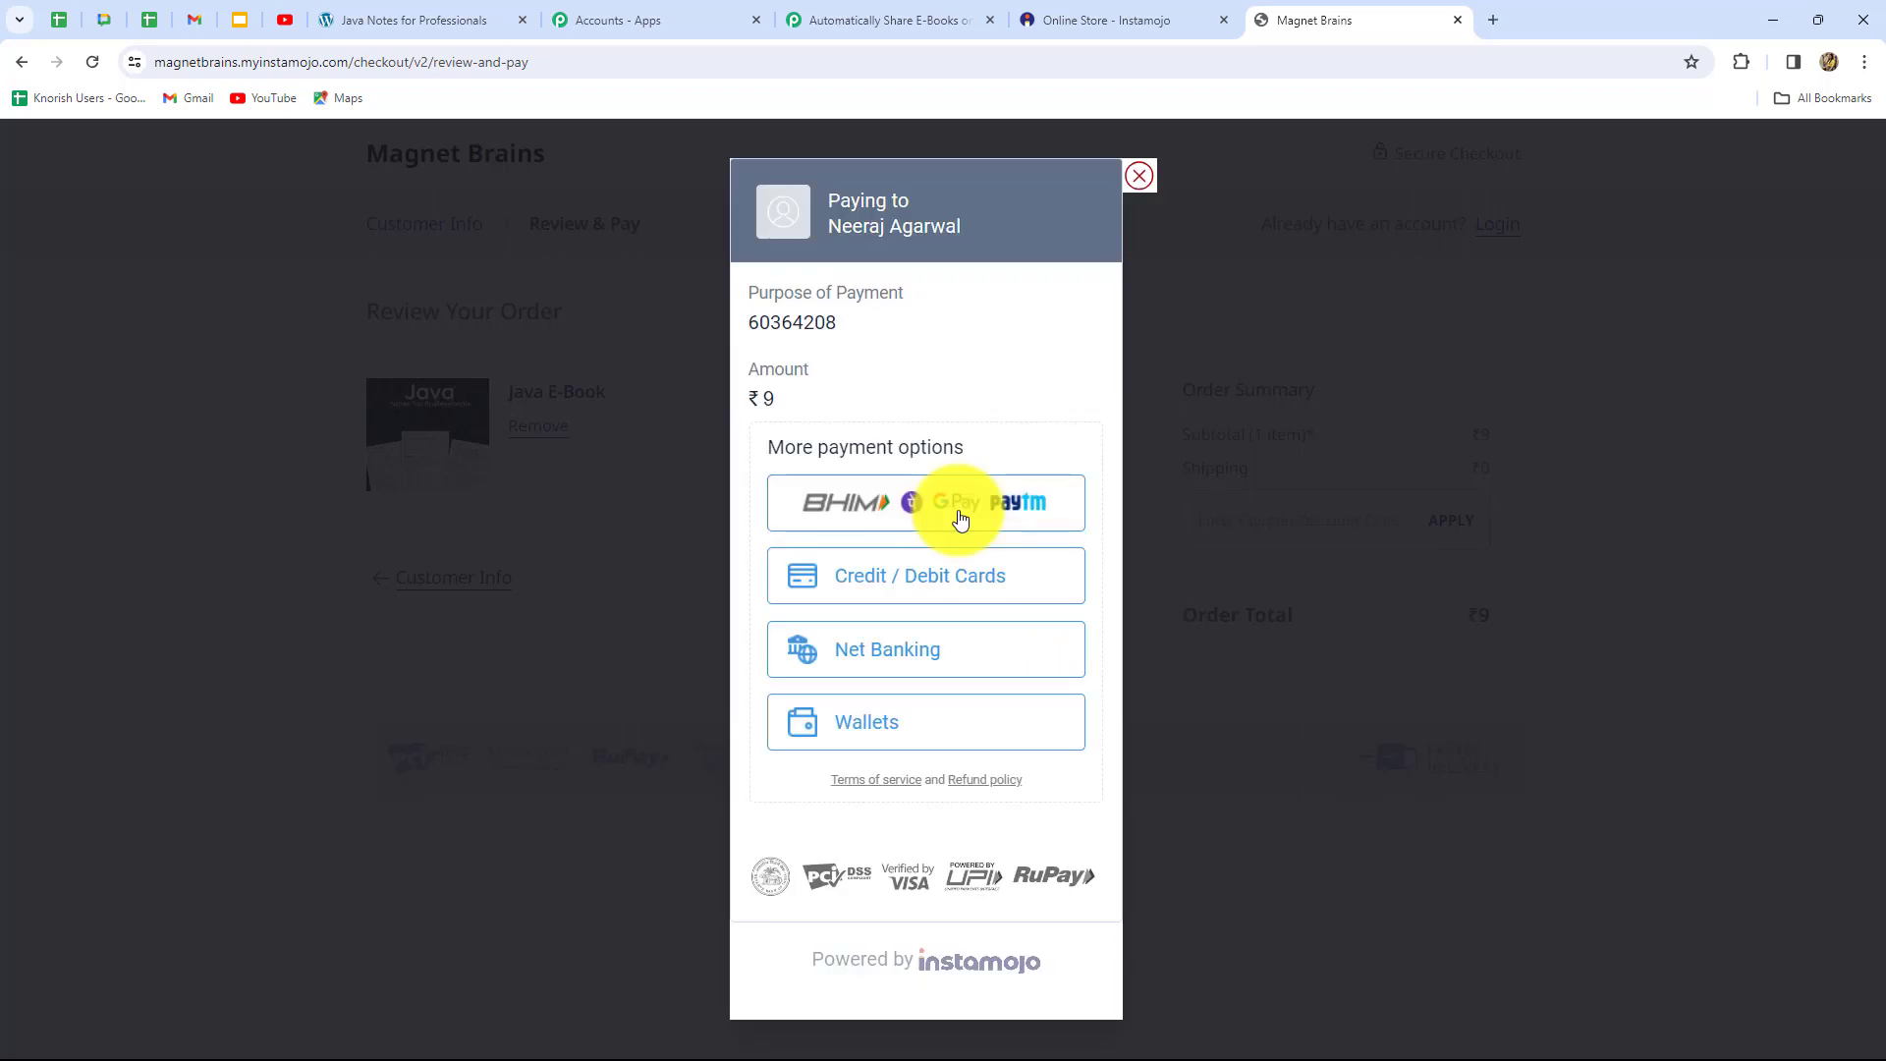
pyautogui.click(959, 520)
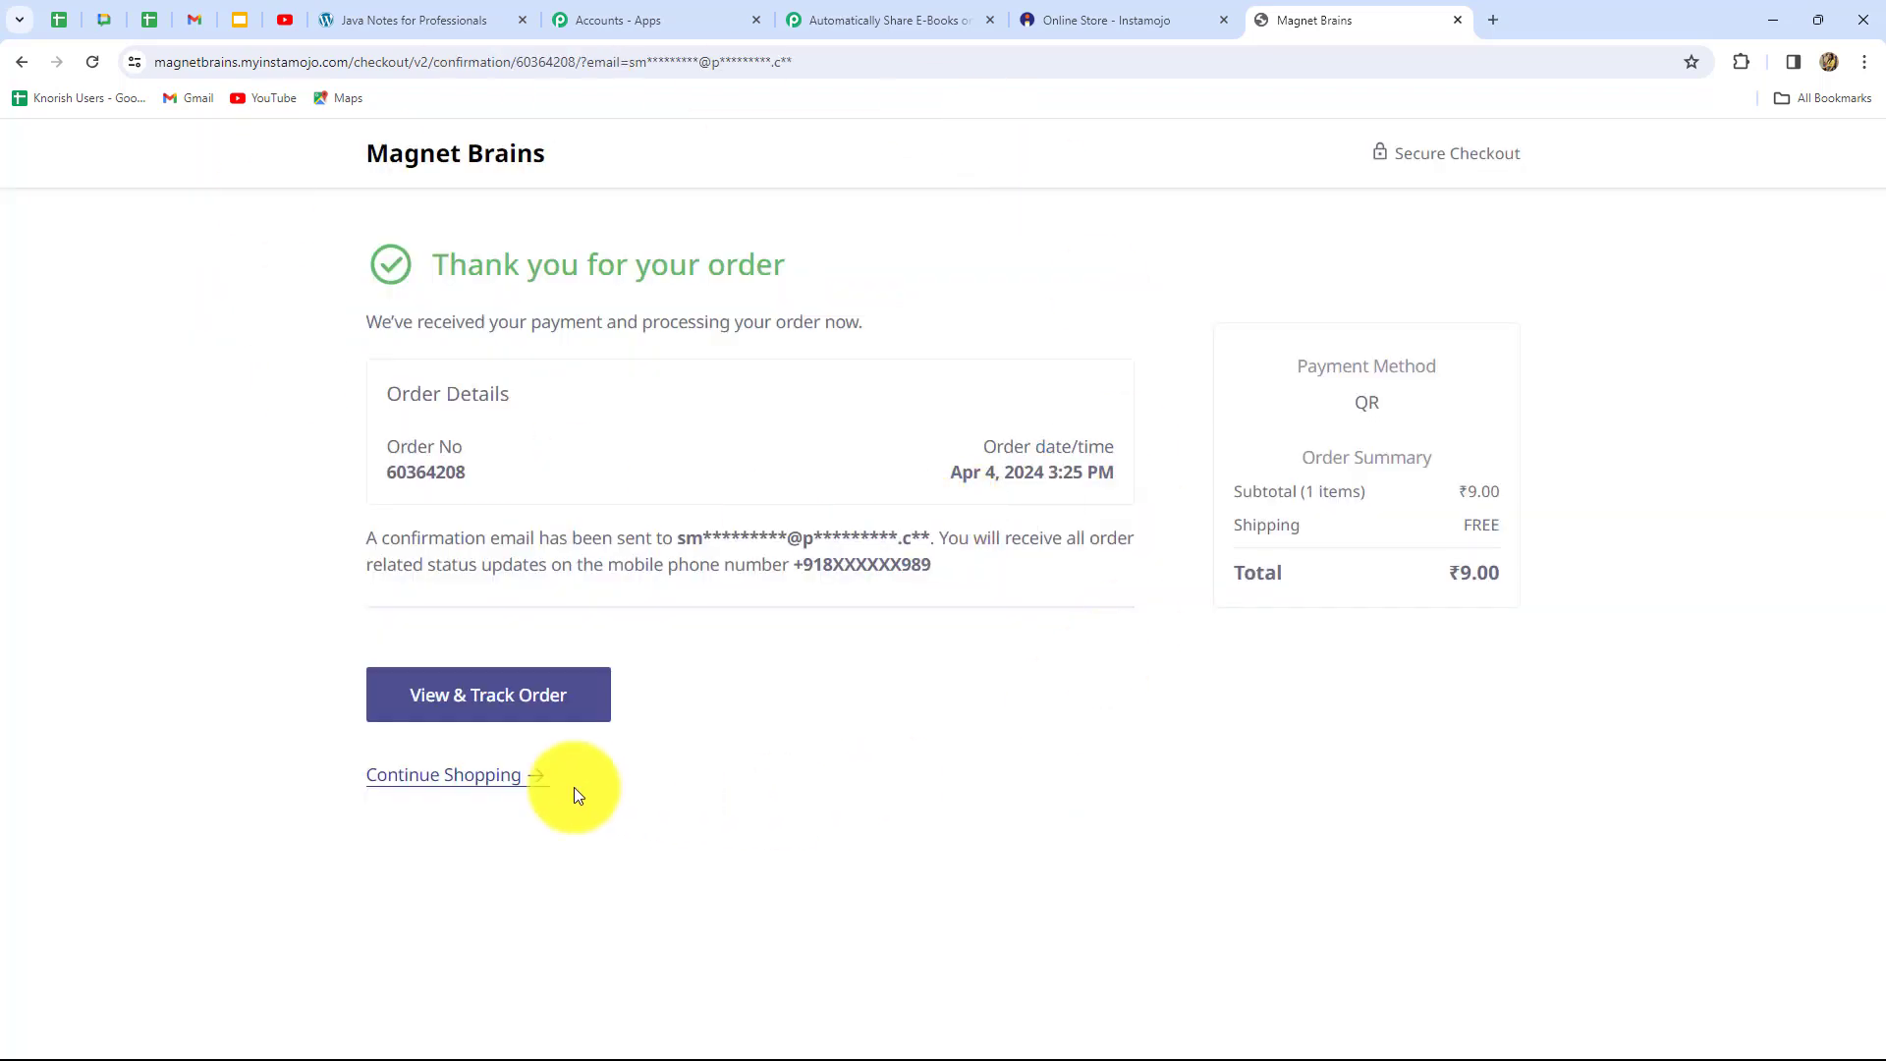
pyautogui.click(864, 16)
# Inspect the captured response's Status (Credit), Purpose and Payment Id values
pyautogui.scroll(-4, 1711, 675)
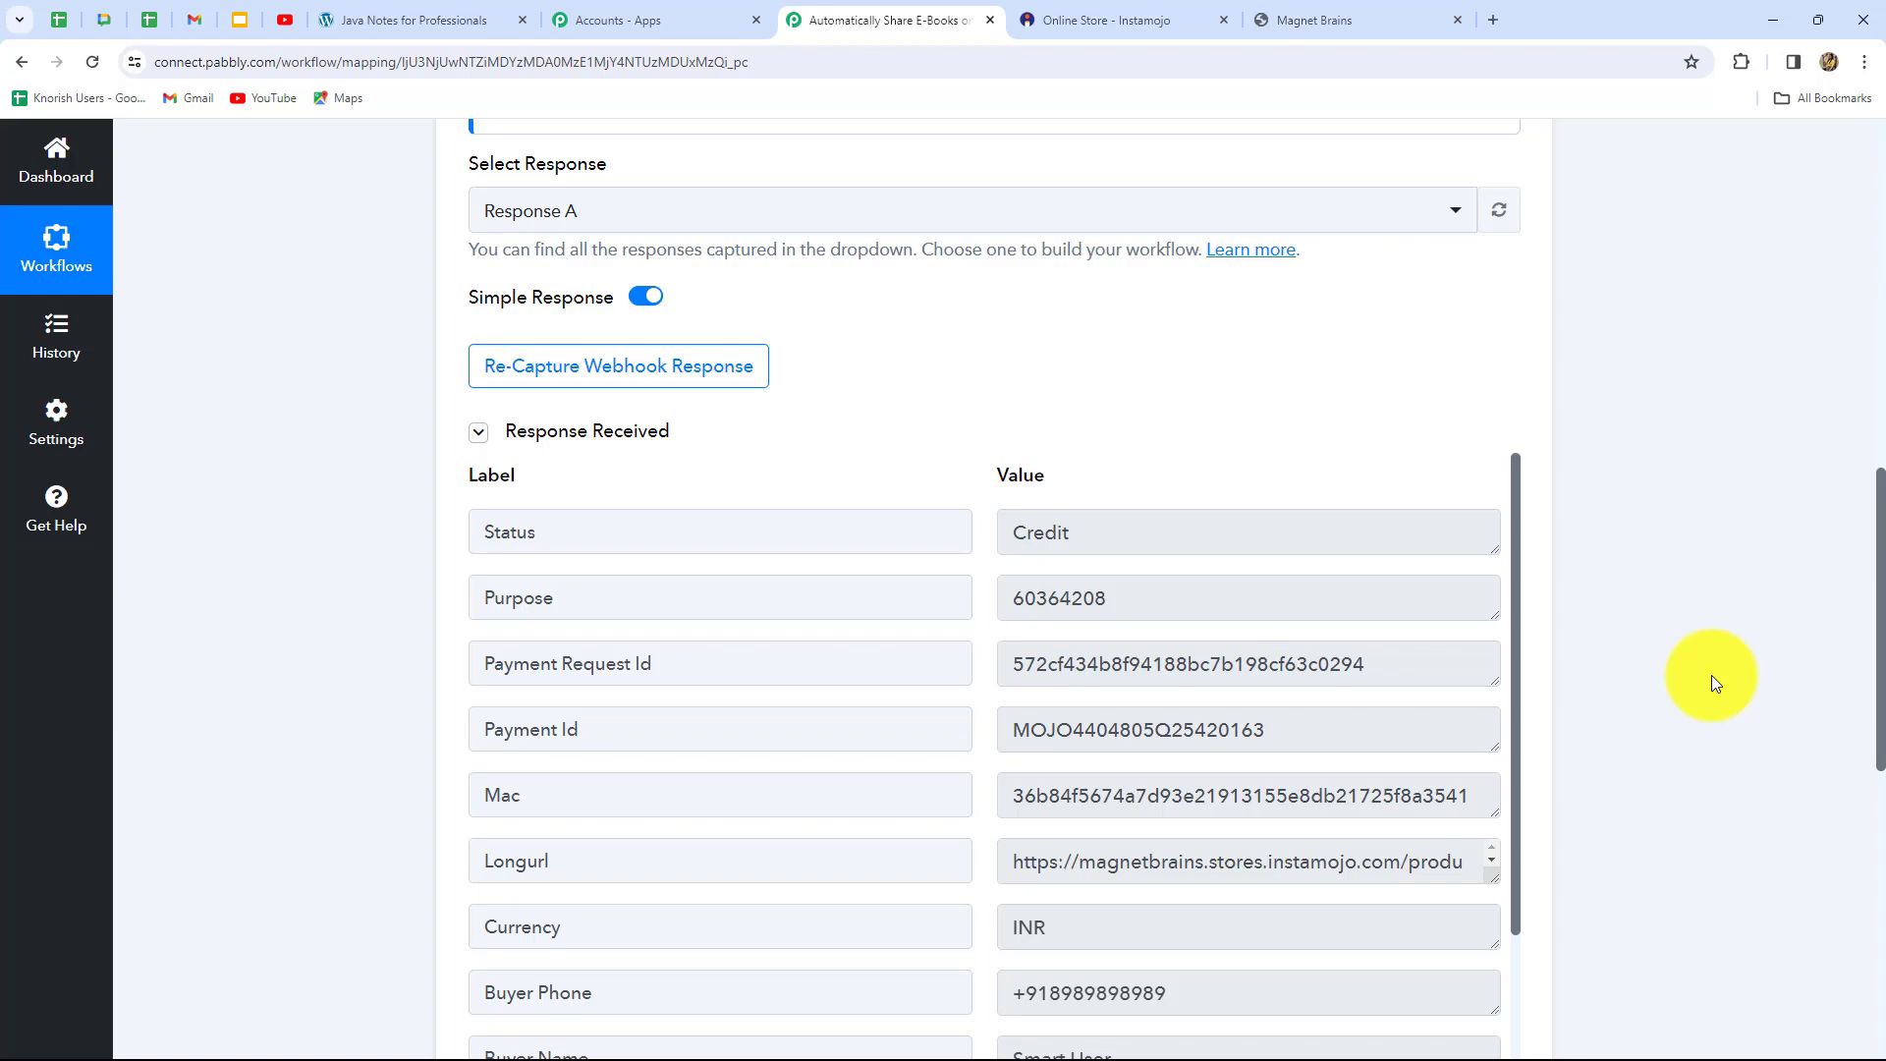
pyautogui.scroll(-4, 1711, 675)
pyautogui.scroll(2, 1711, 674)
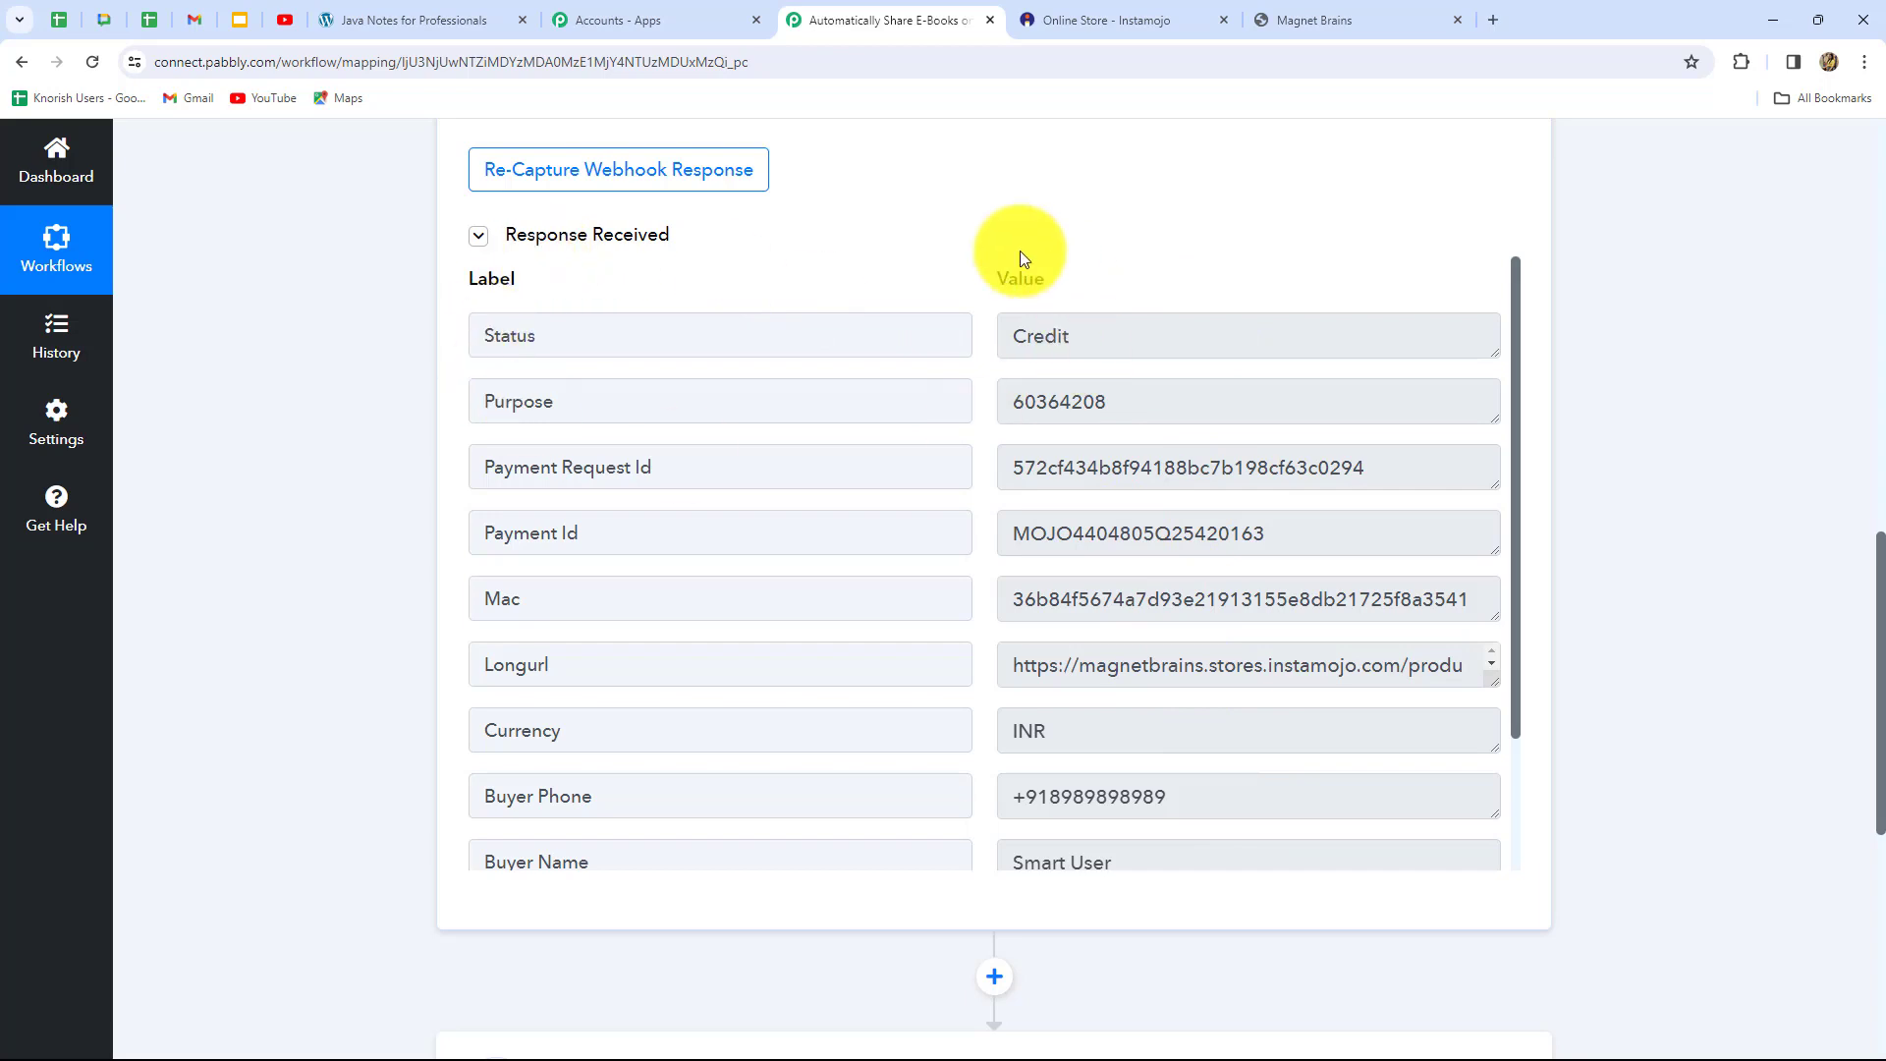
pyautogui.moveTo(1017, 337); pyautogui.dragTo(1103, 336)
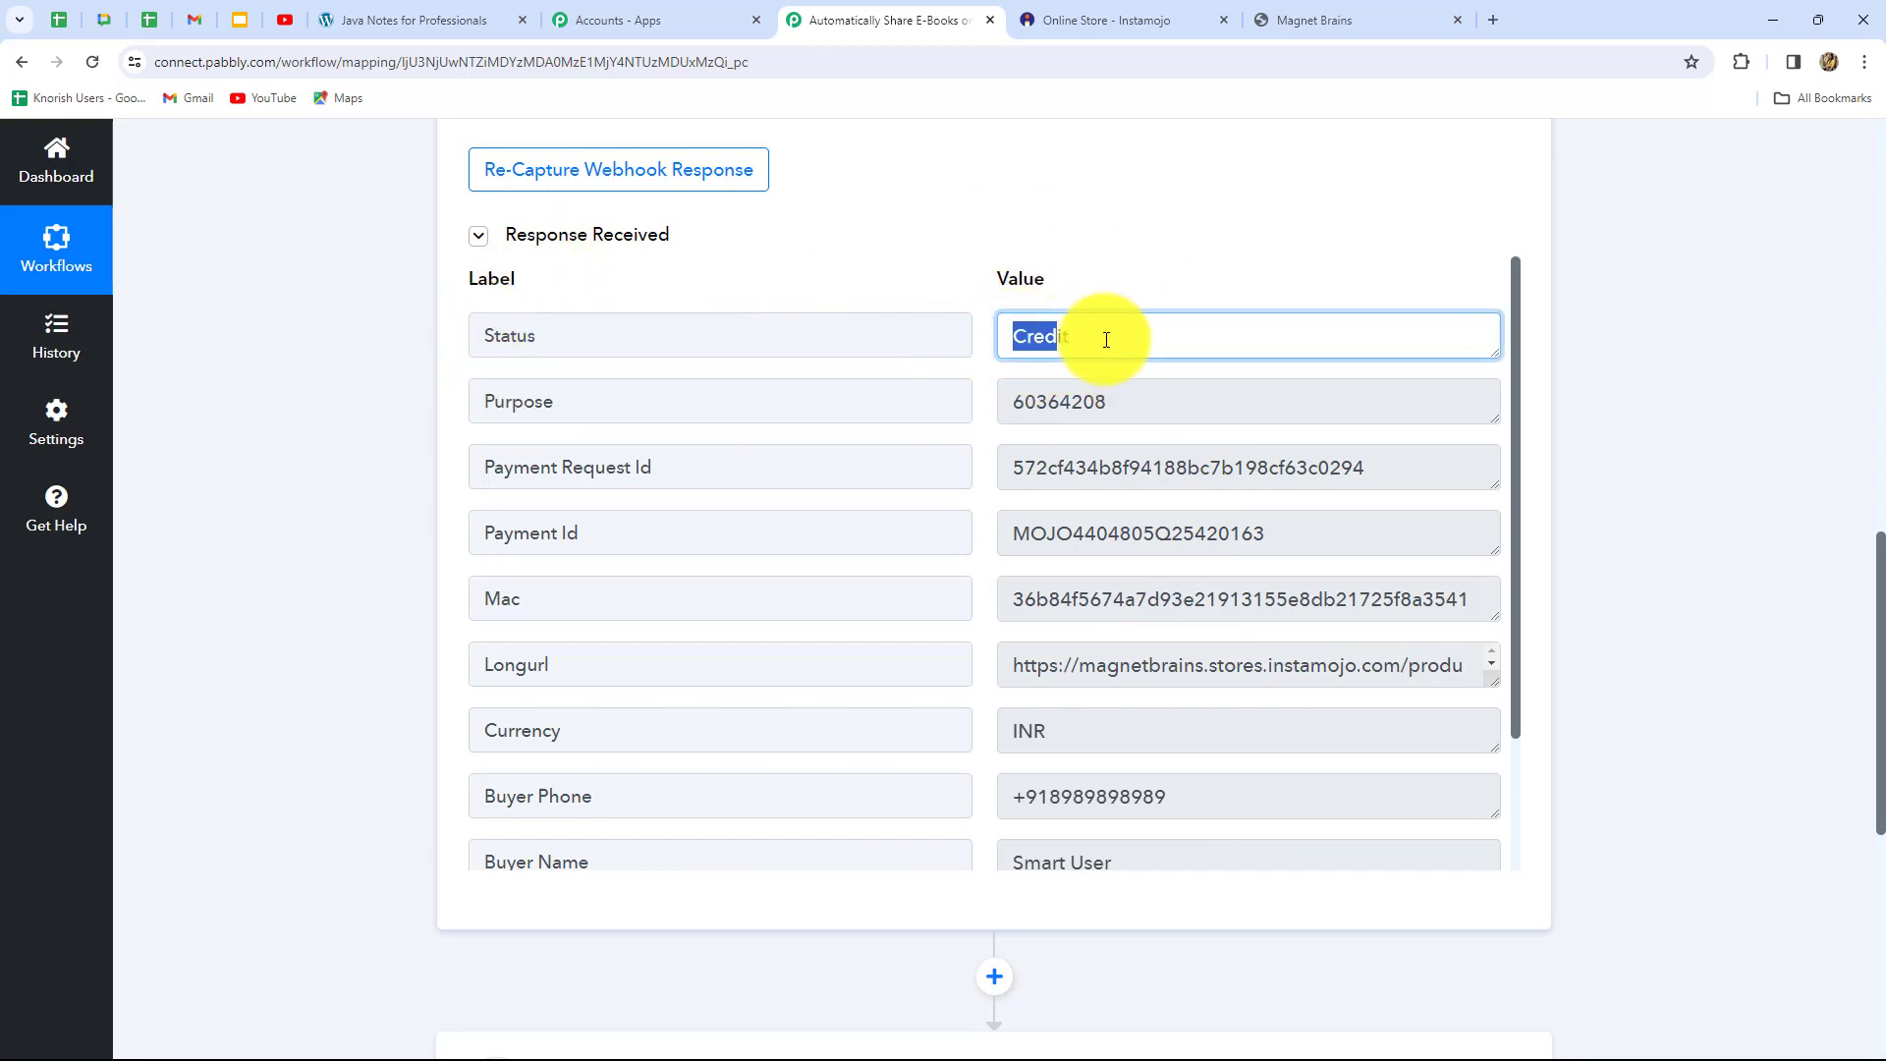
pyautogui.moveTo(1012, 403); pyautogui.dragTo(1167, 420)
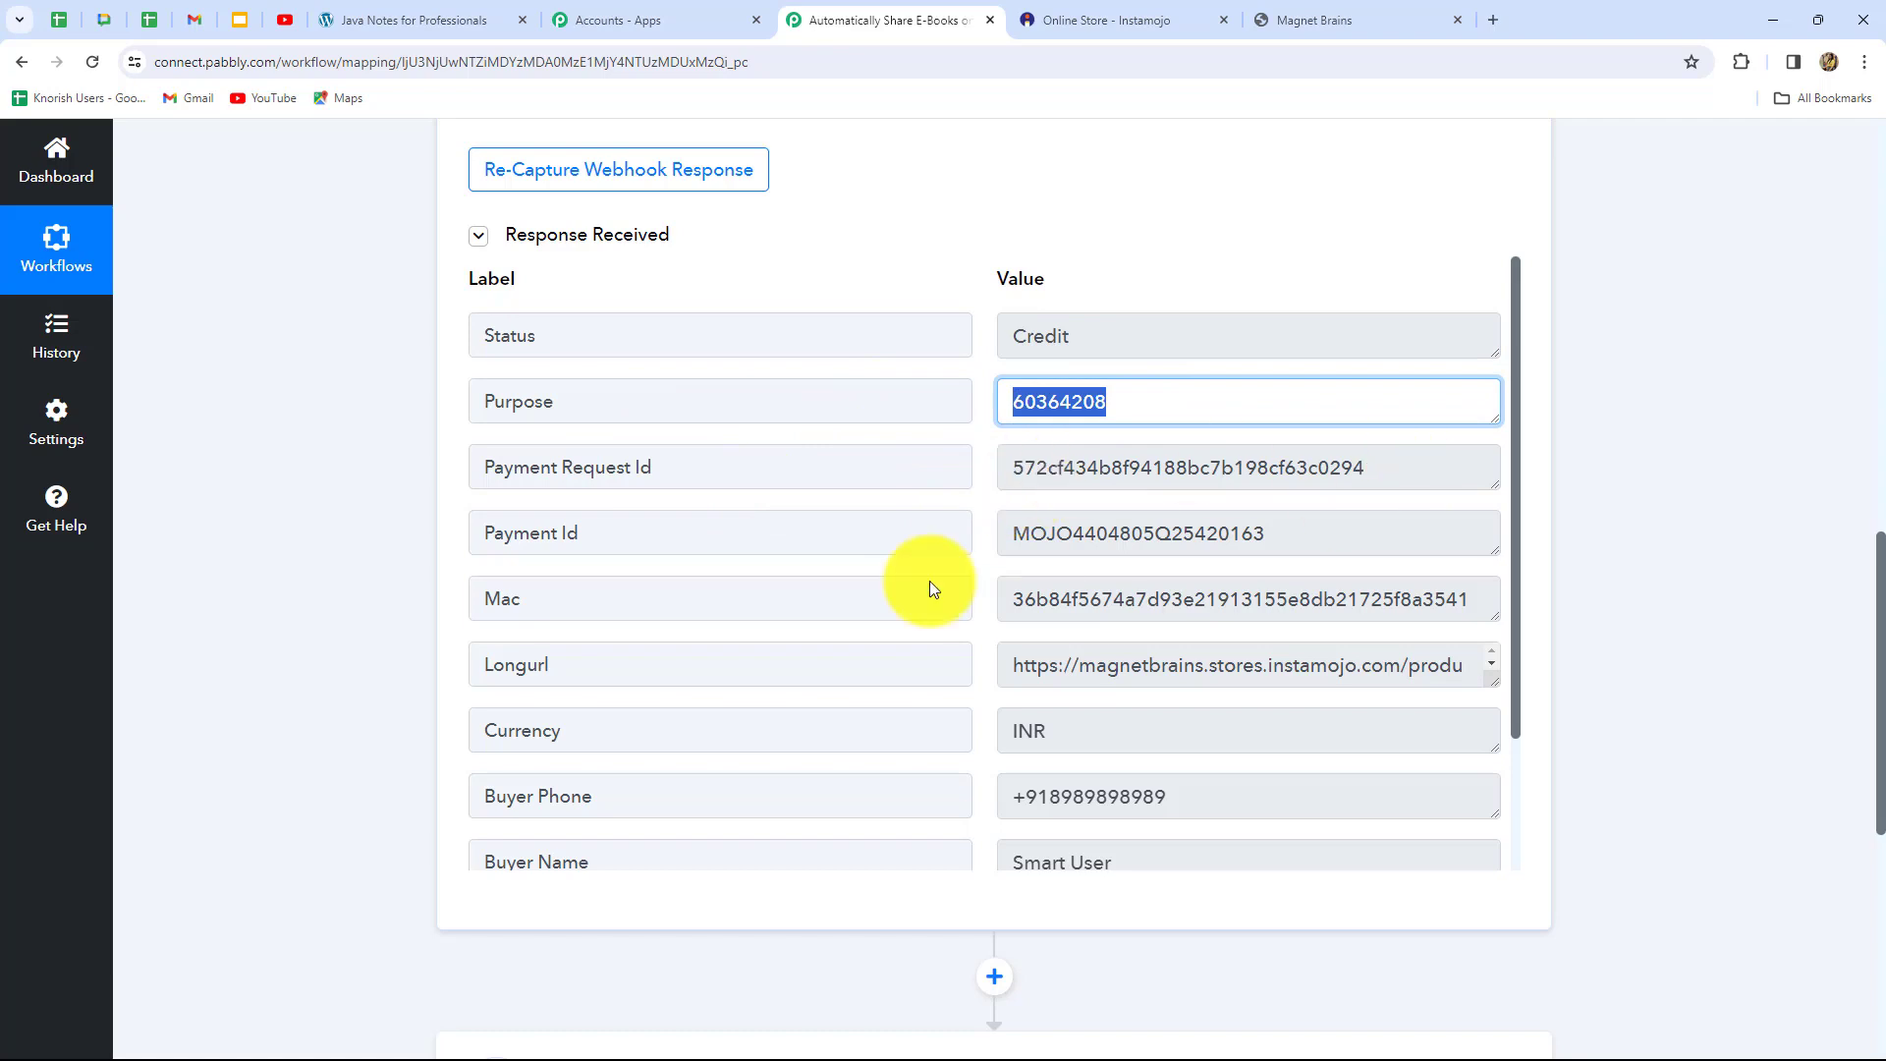
pyautogui.scroll(-1, 1140, 680)
pyautogui.moveTo(1010, 533); pyautogui.dragTo(1263, 665)
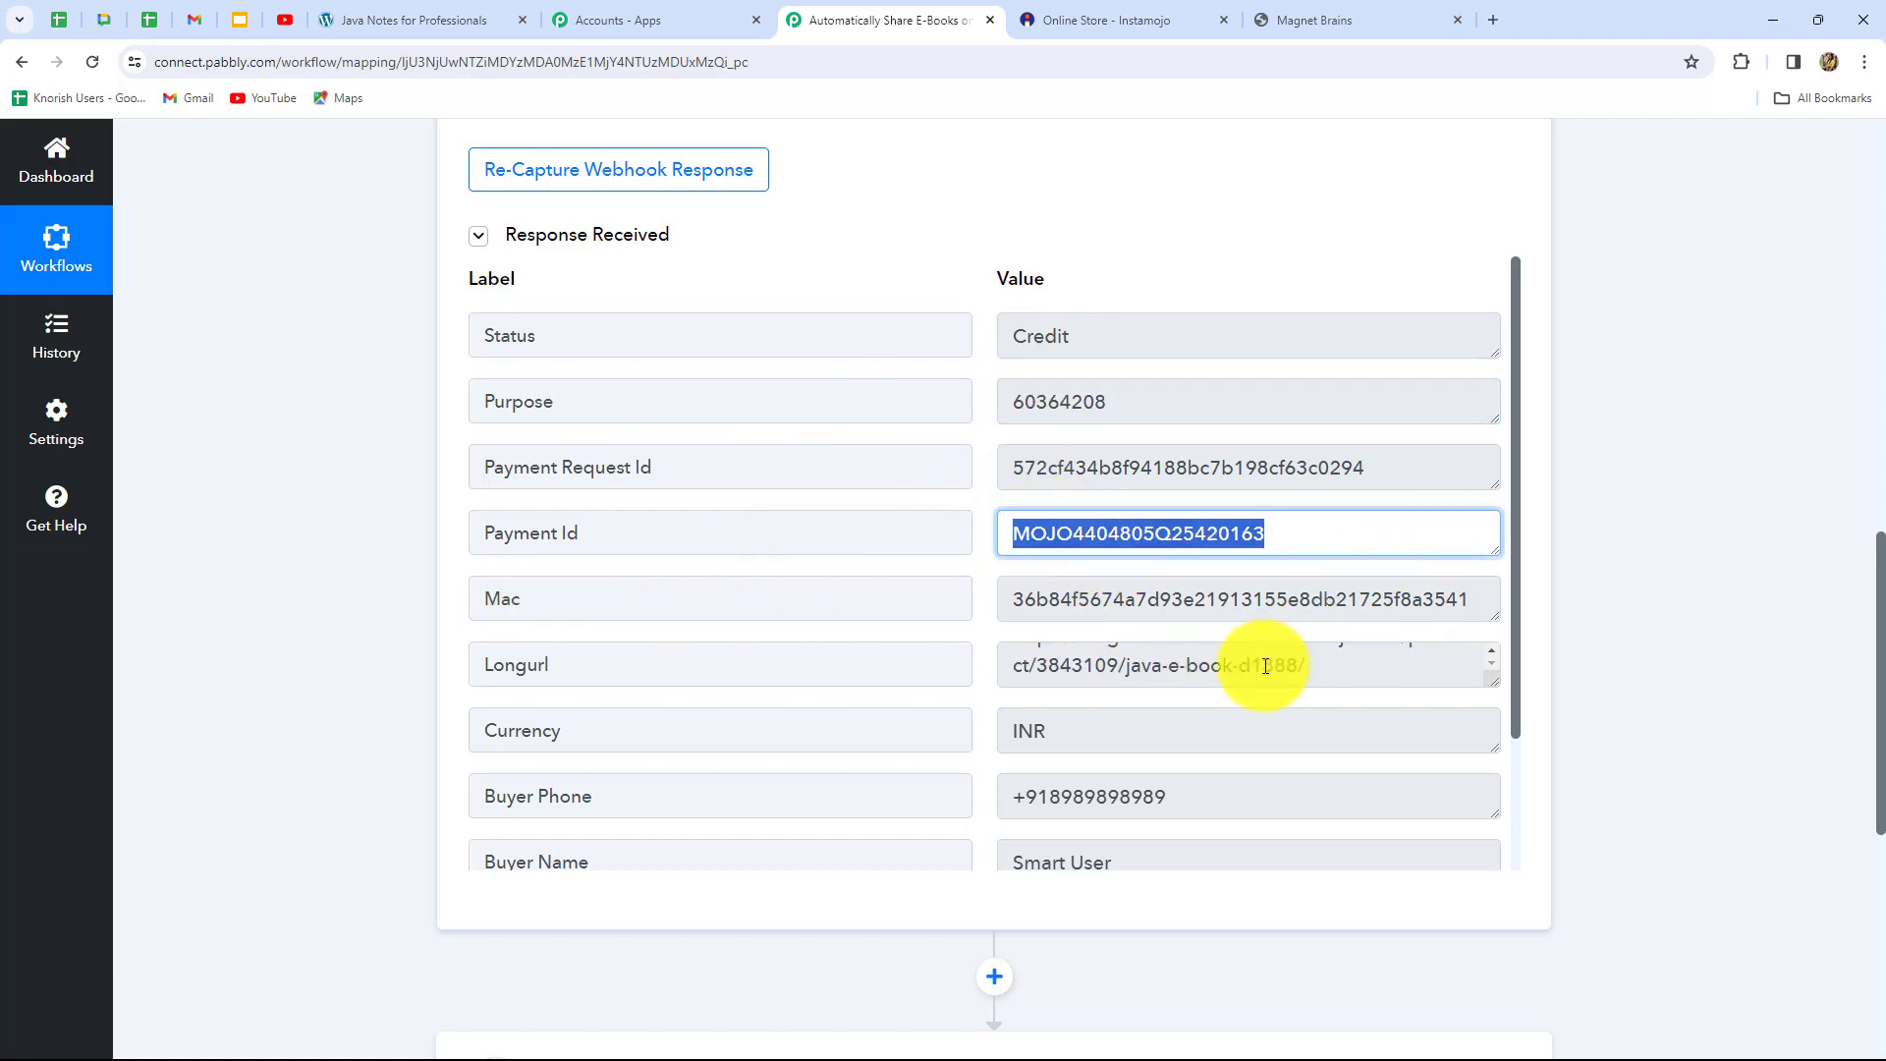
# Enlarge the Longurl box to read the Java E-Book's full product URL, then review remaining fields
pyautogui.scroll(-3, 1247, 639)
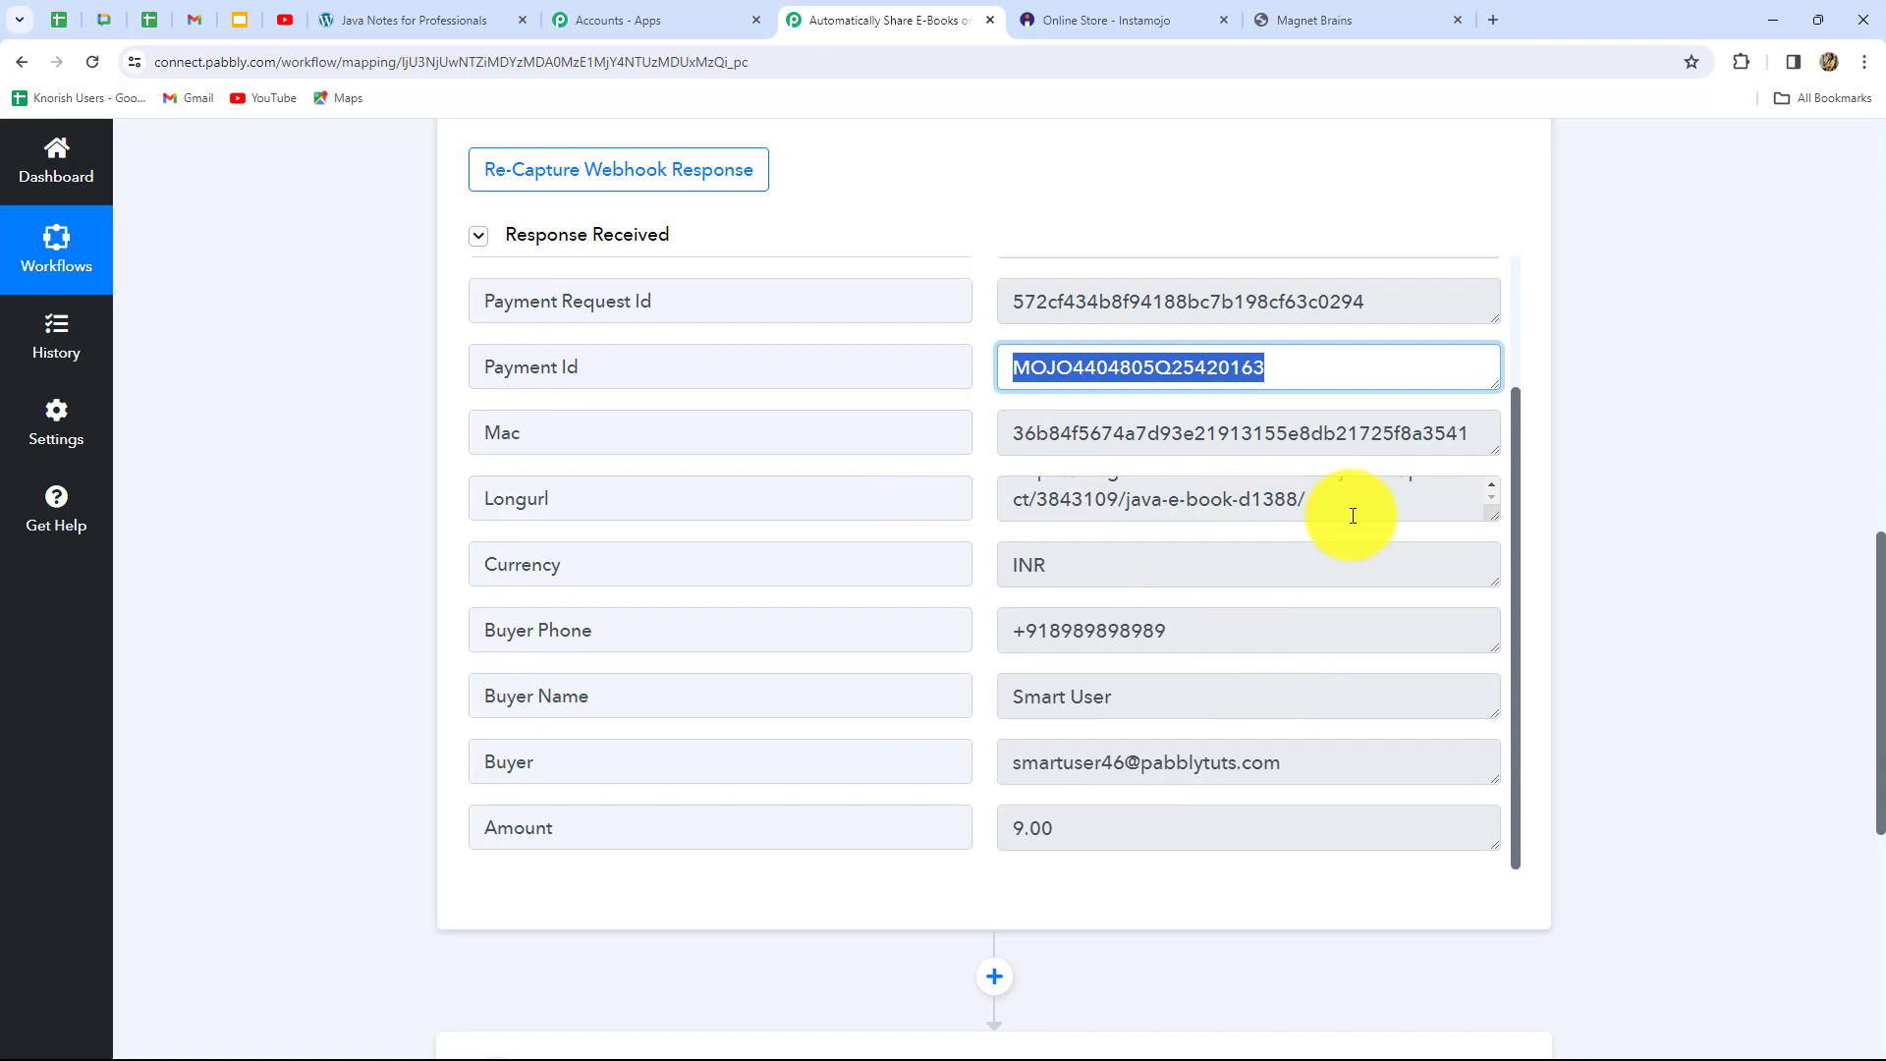
pyautogui.moveTo(1490, 515); pyautogui.dragTo(1503, 639)
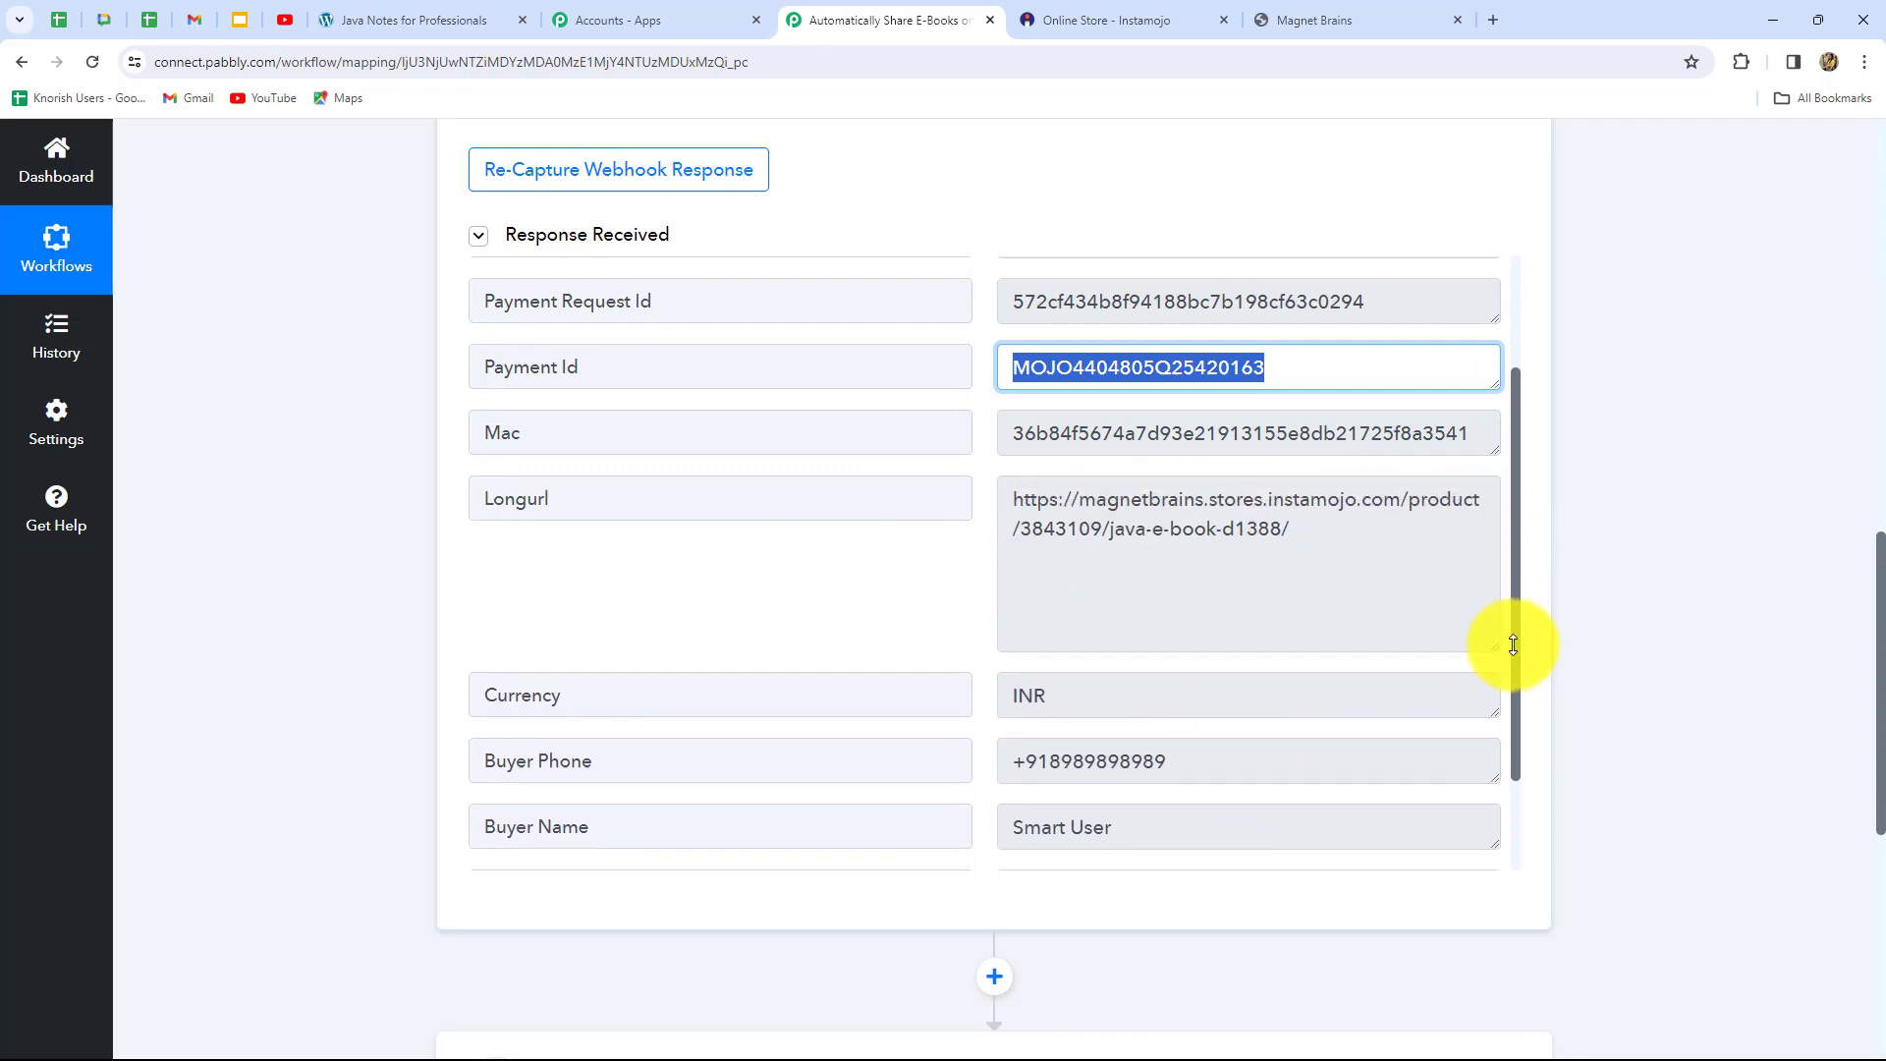
pyautogui.moveTo(1012, 501); pyautogui.dragTo(1303, 555)
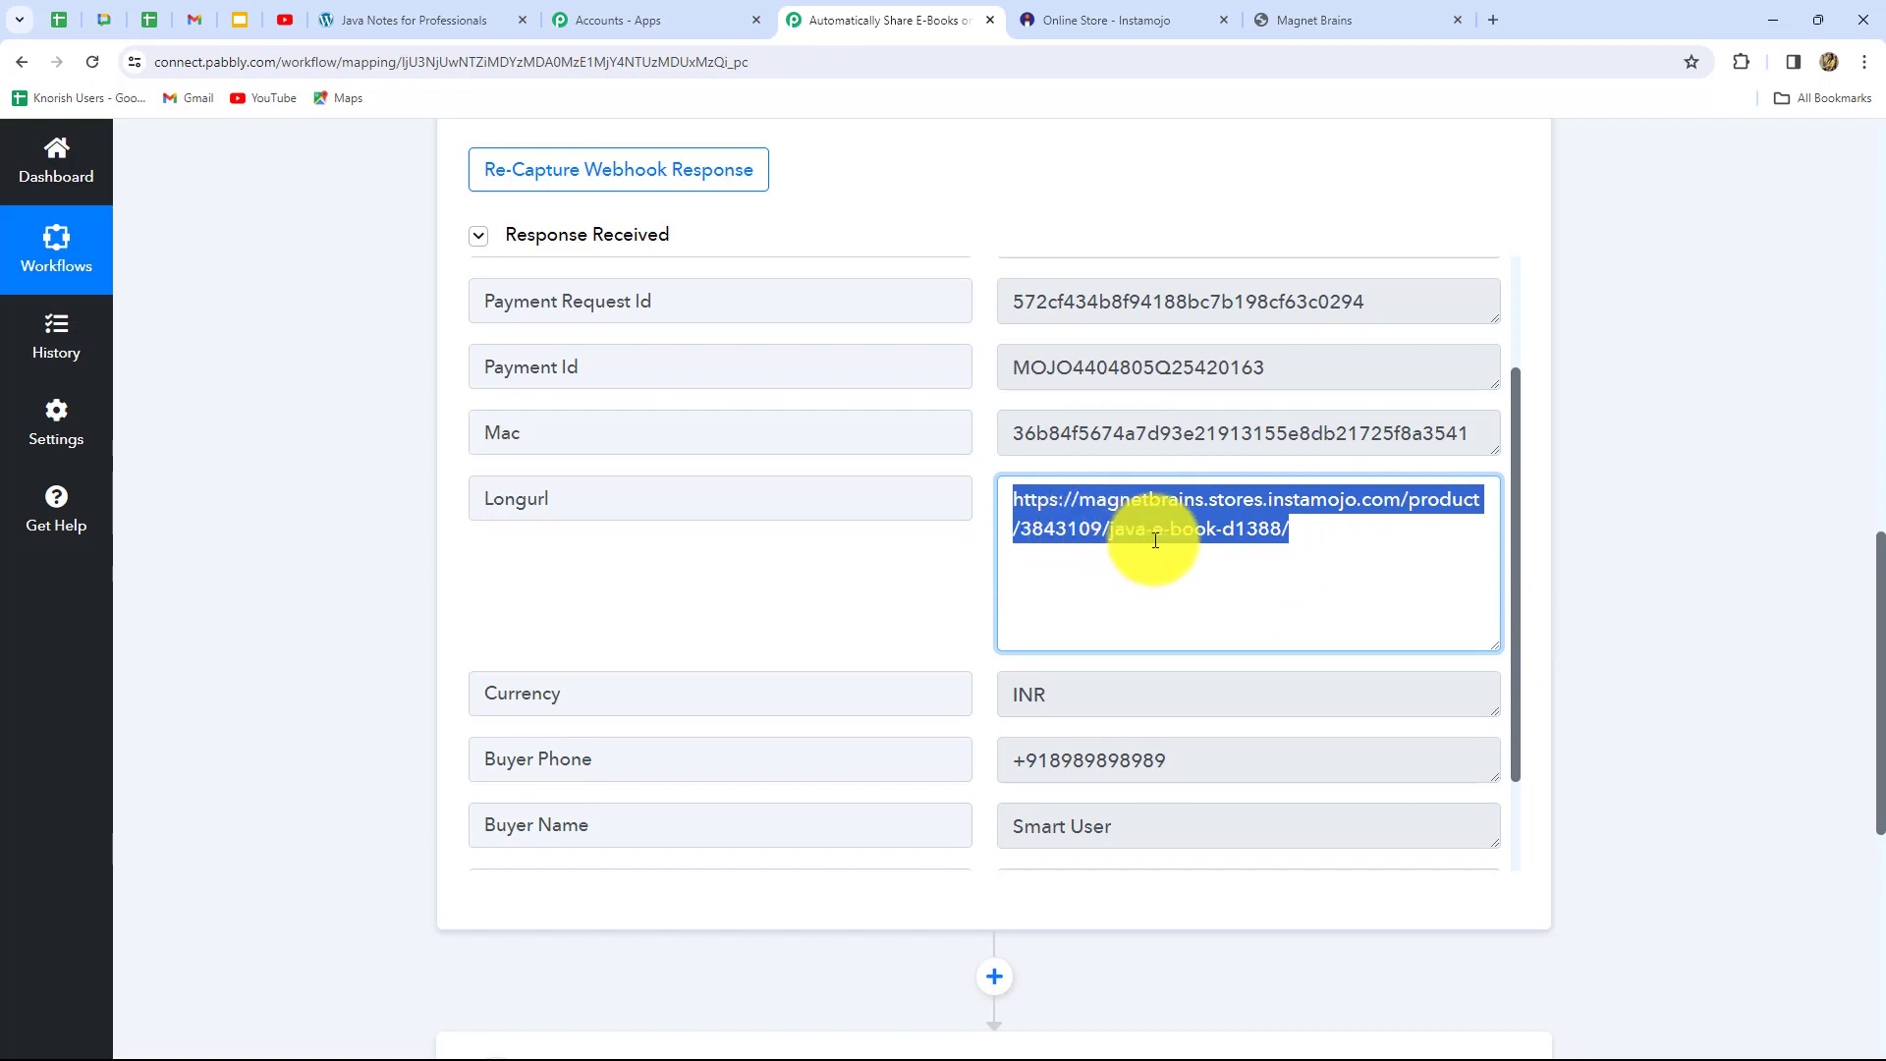
pyautogui.click(1100, 545)
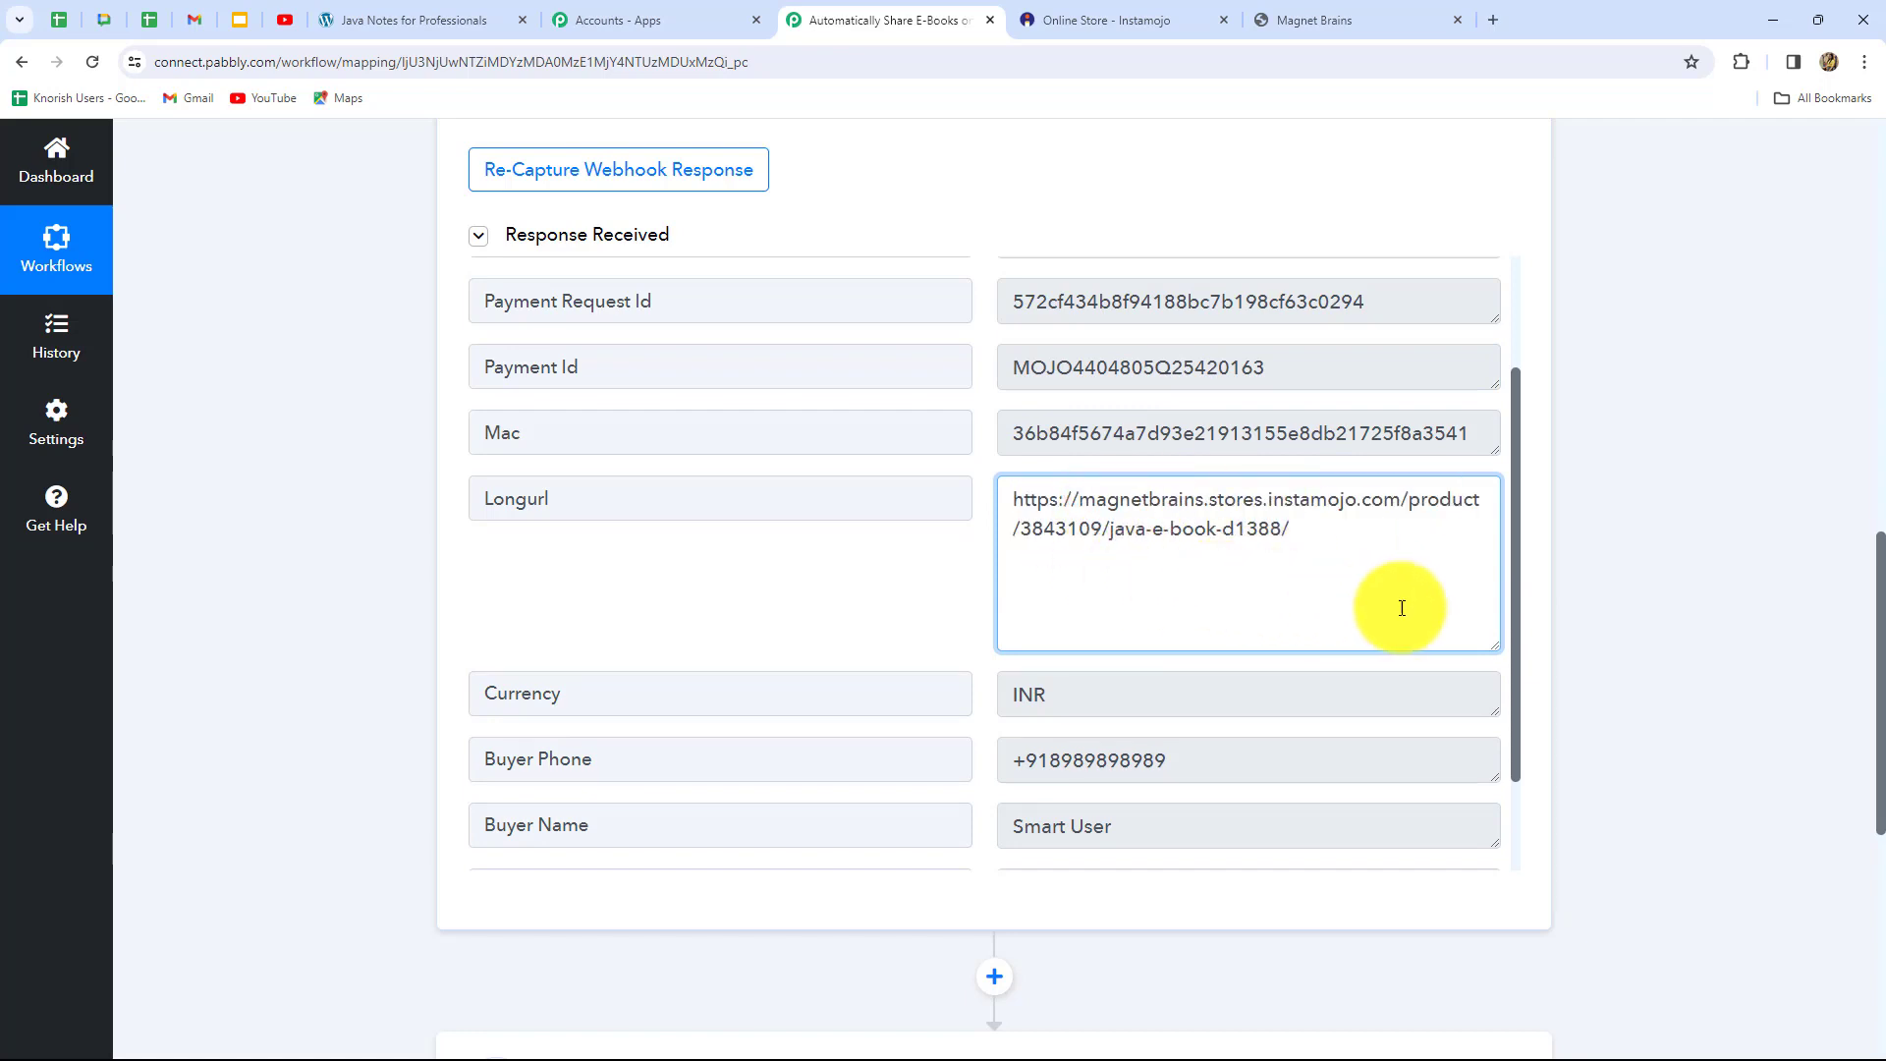
pyautogui.scroll(-2, 952, 569)
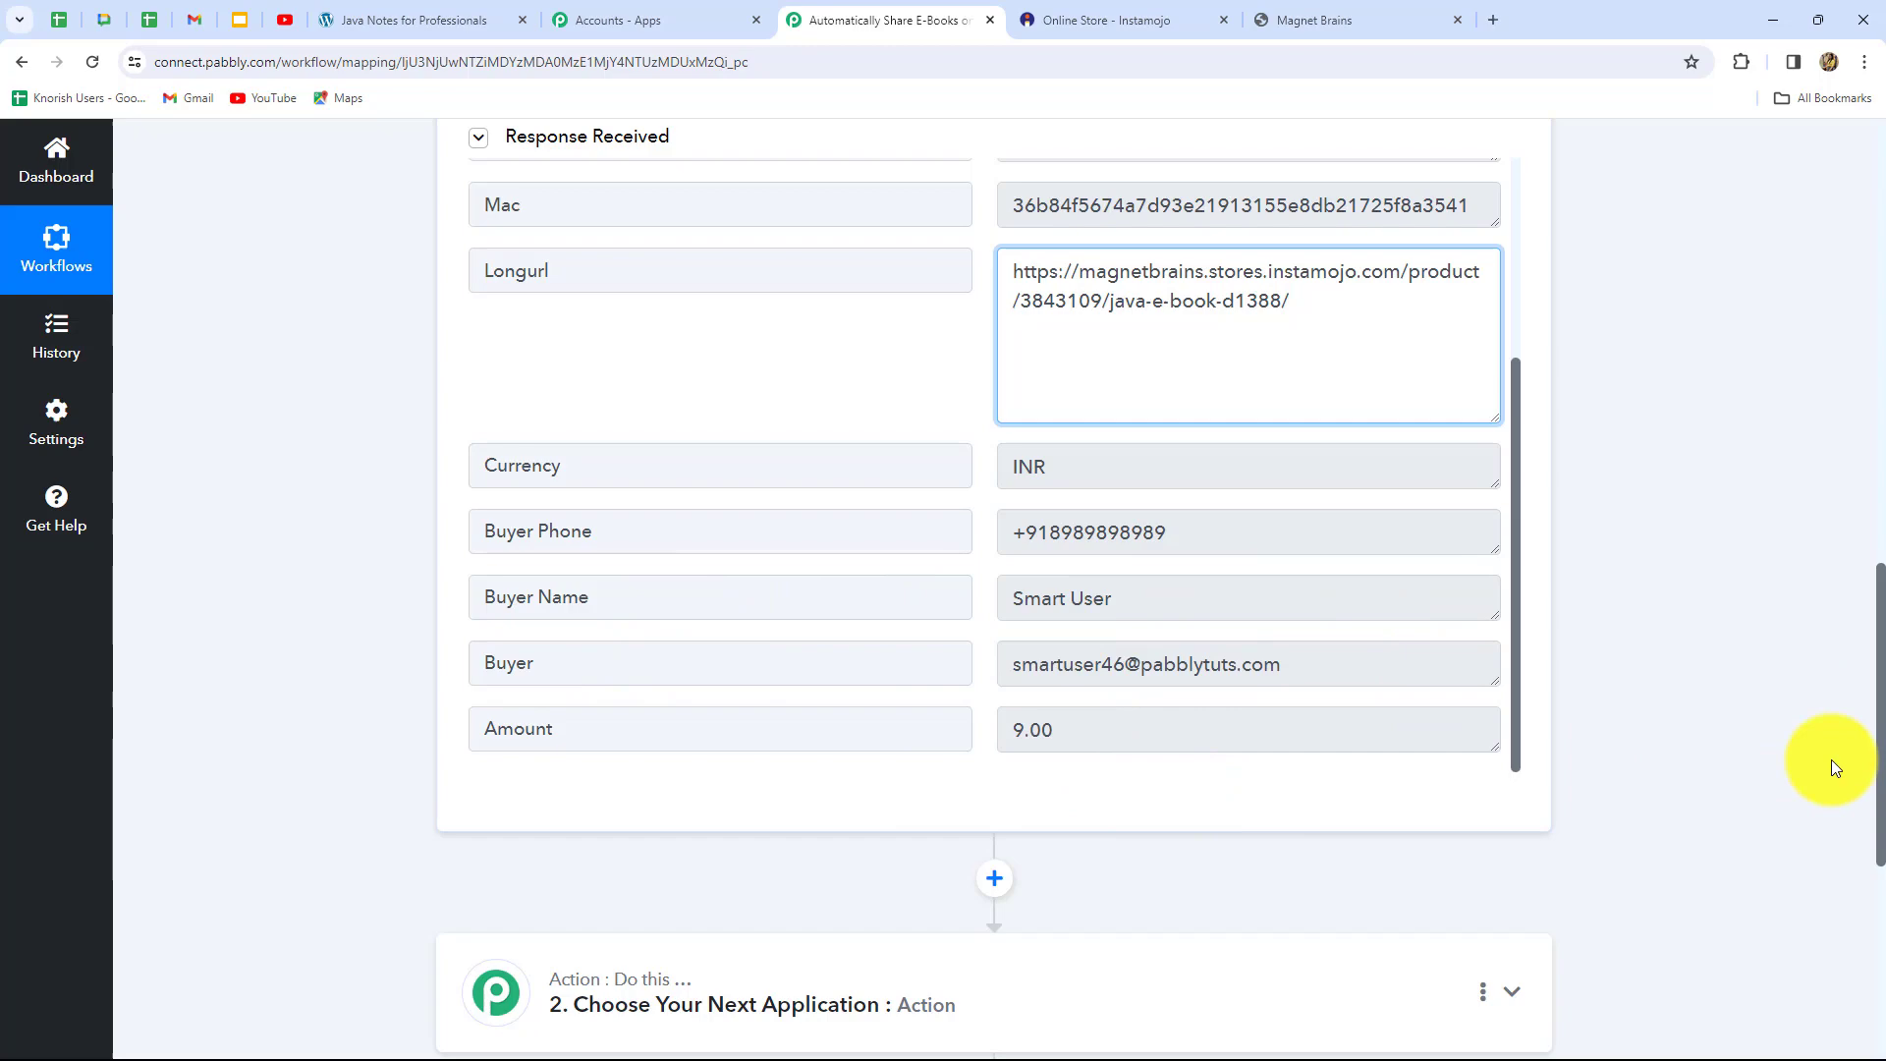
pyautogui.scroll(3, 1847, 757)
pyautogui.scroll(-3, 1847, 757)
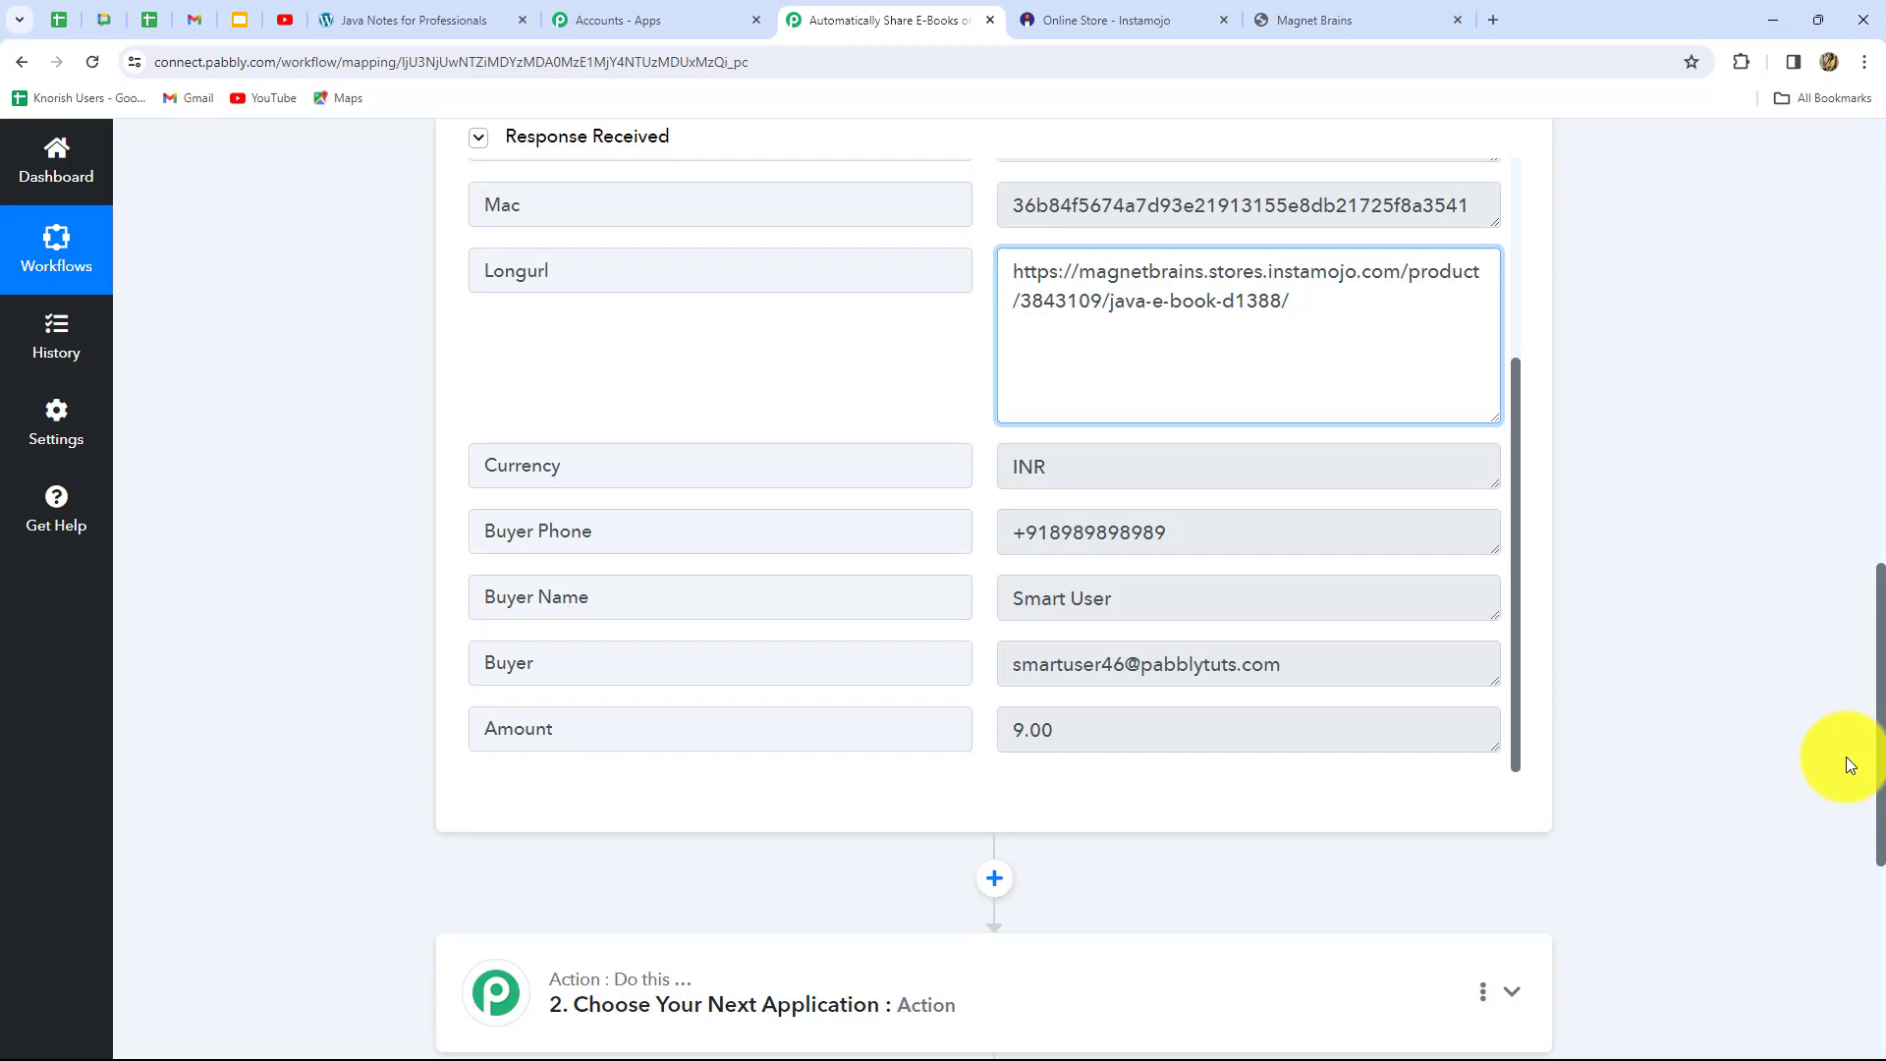
pyautogui.scroll(-4, 1847, 756)
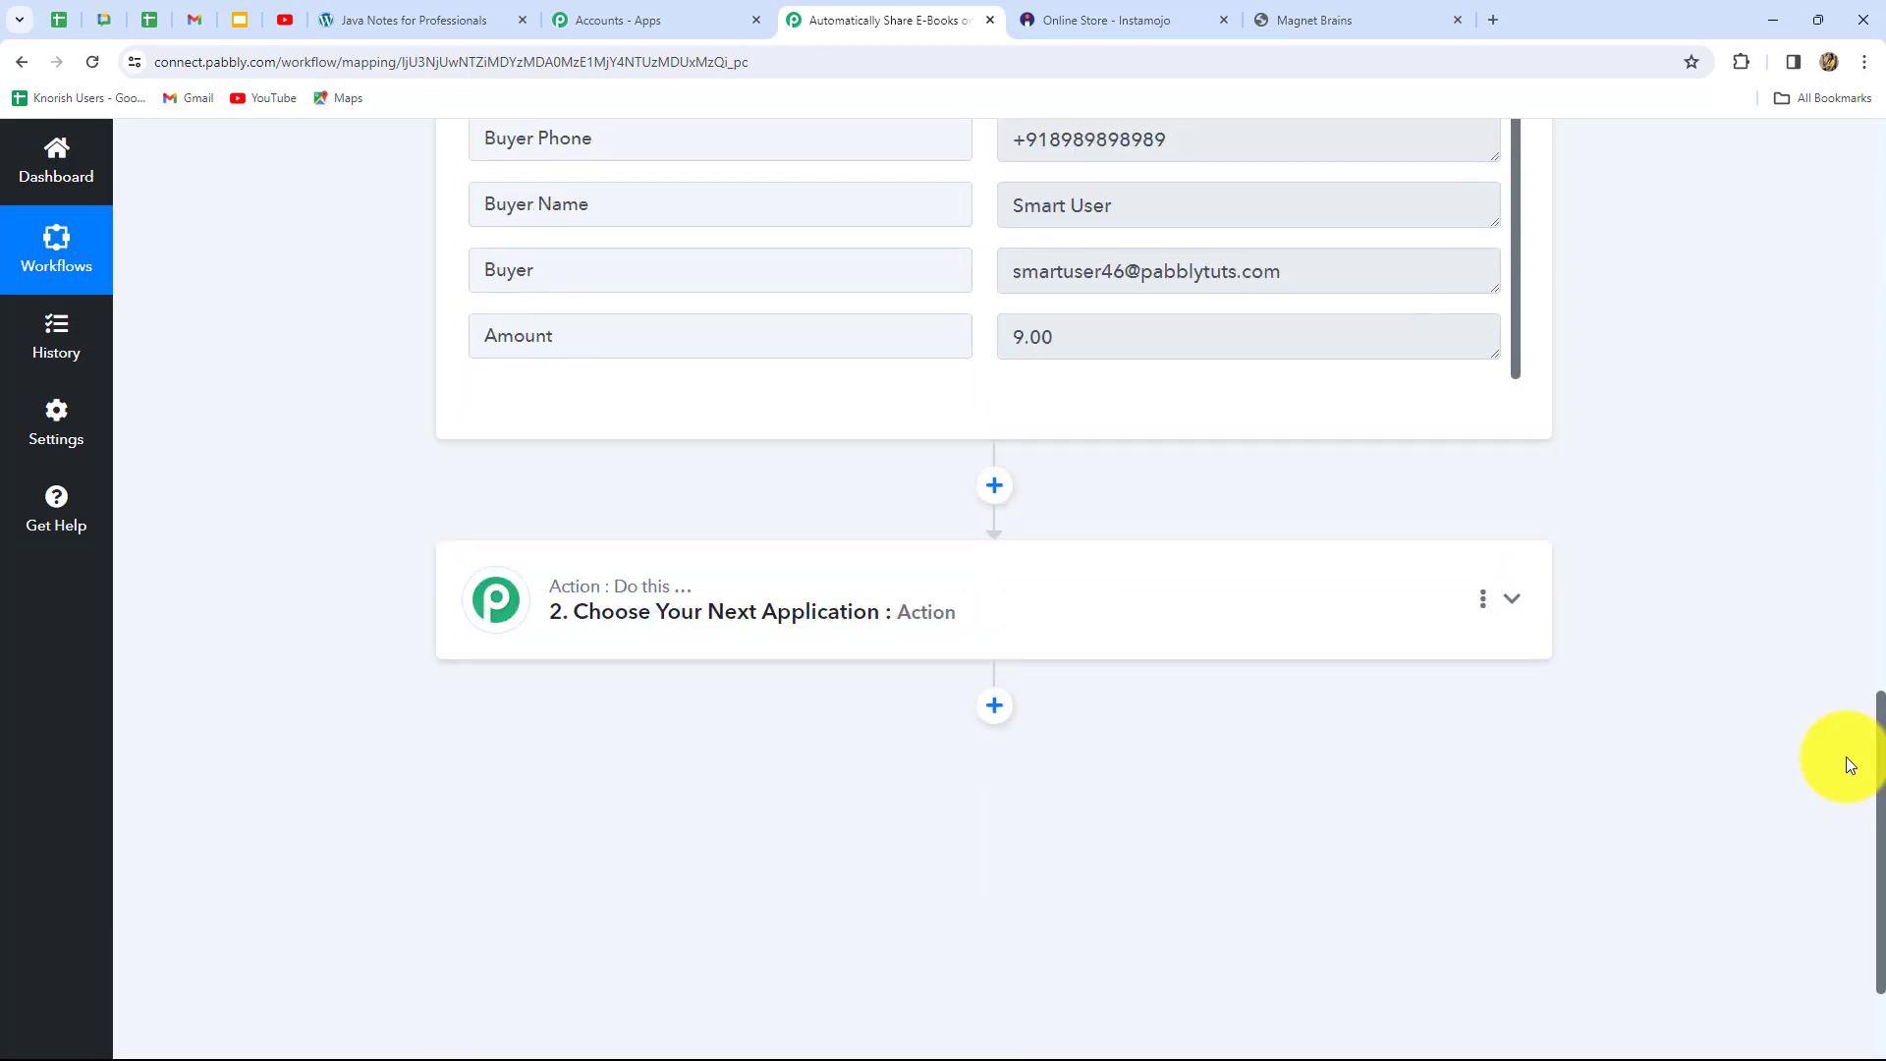
# Pick Gmail as the action app and Send Email as its action event
pyautogui.click(883, 641)
pyautogui.scroll(2, 590, 619)
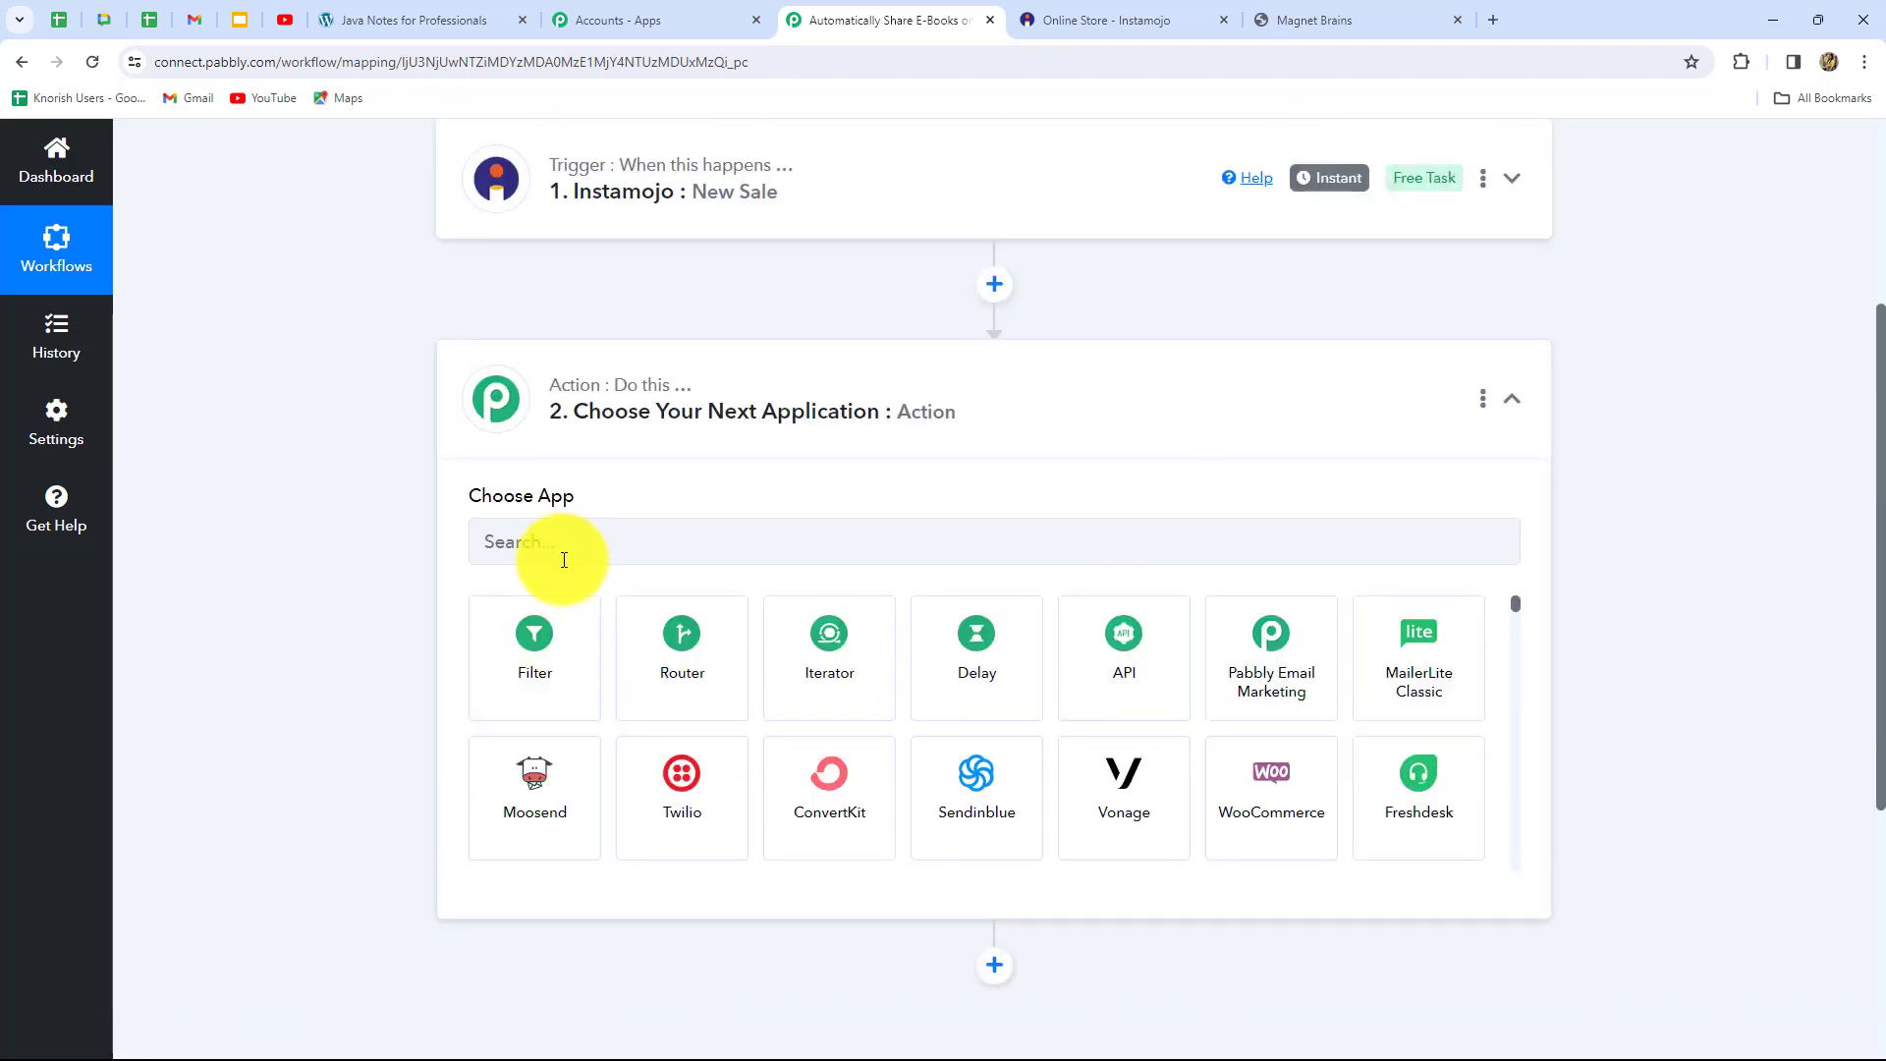
pyautogui.click(564, 547)
pyautogui.write('Gmai')
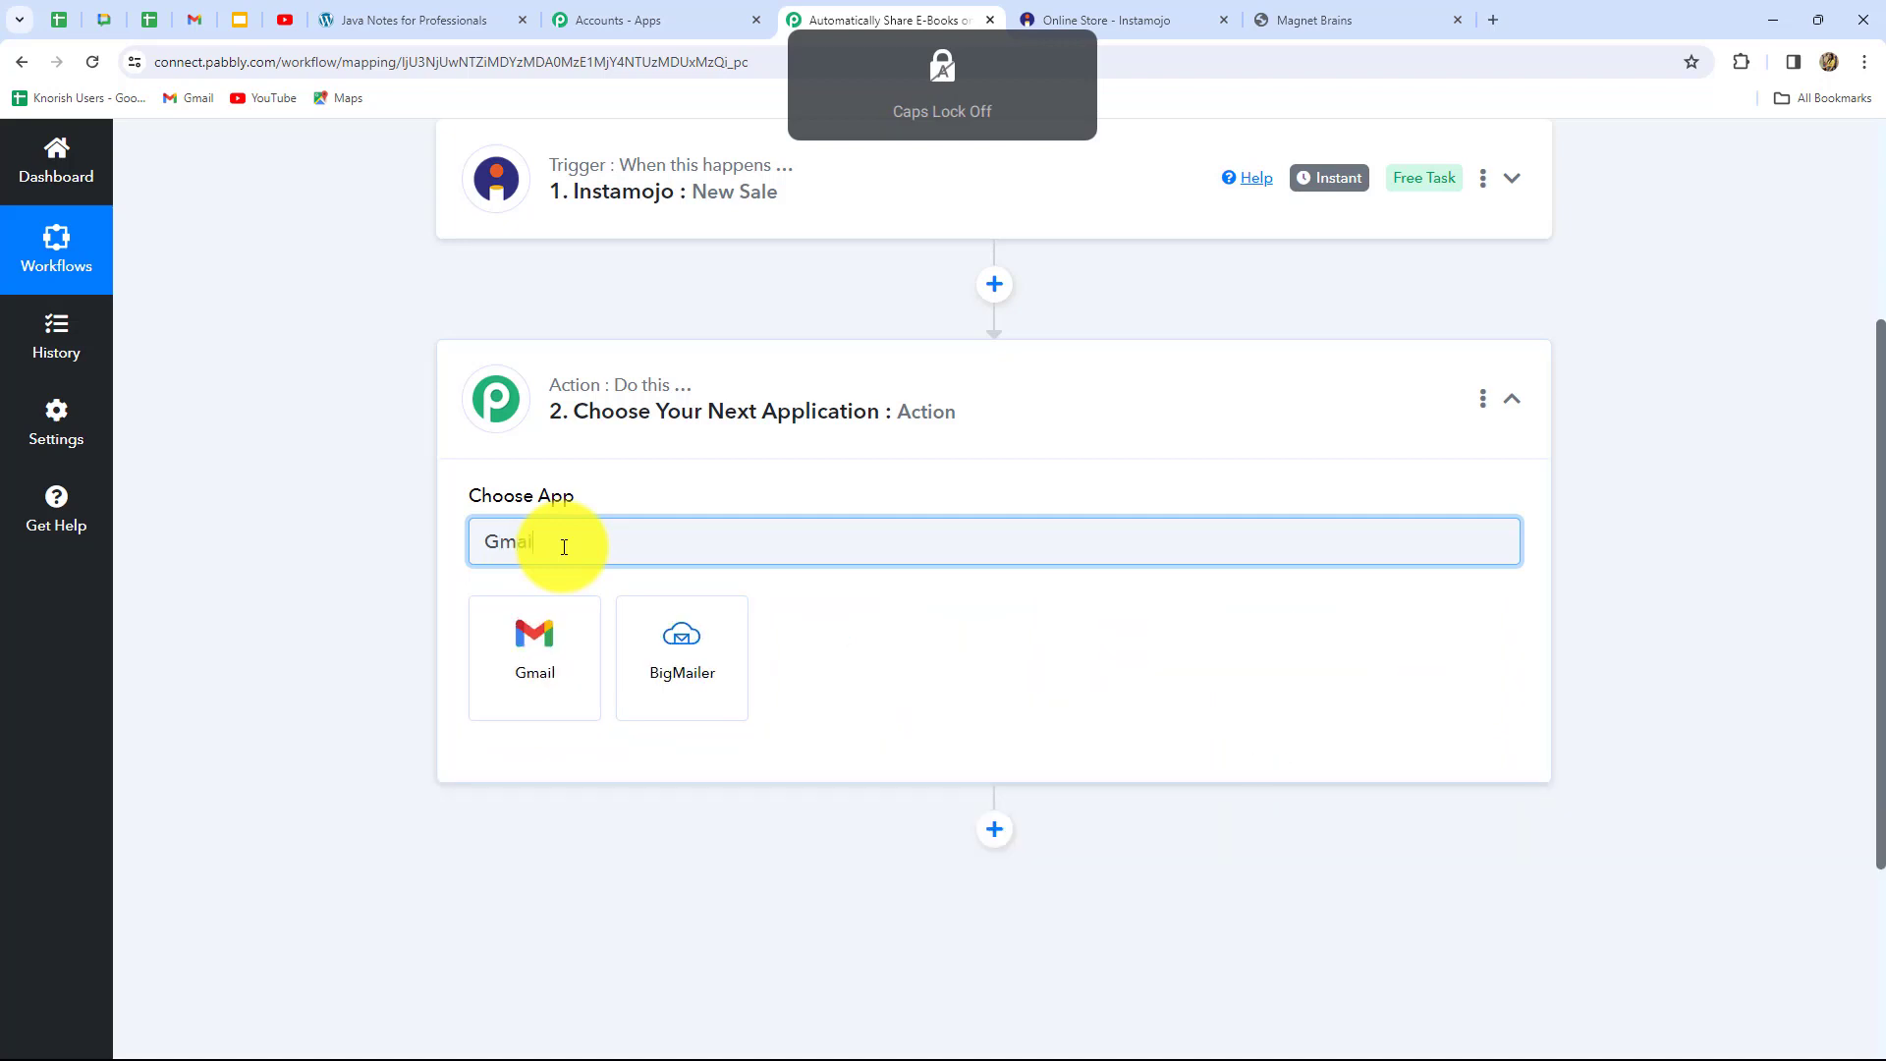
pyautogui.click(548, 649)
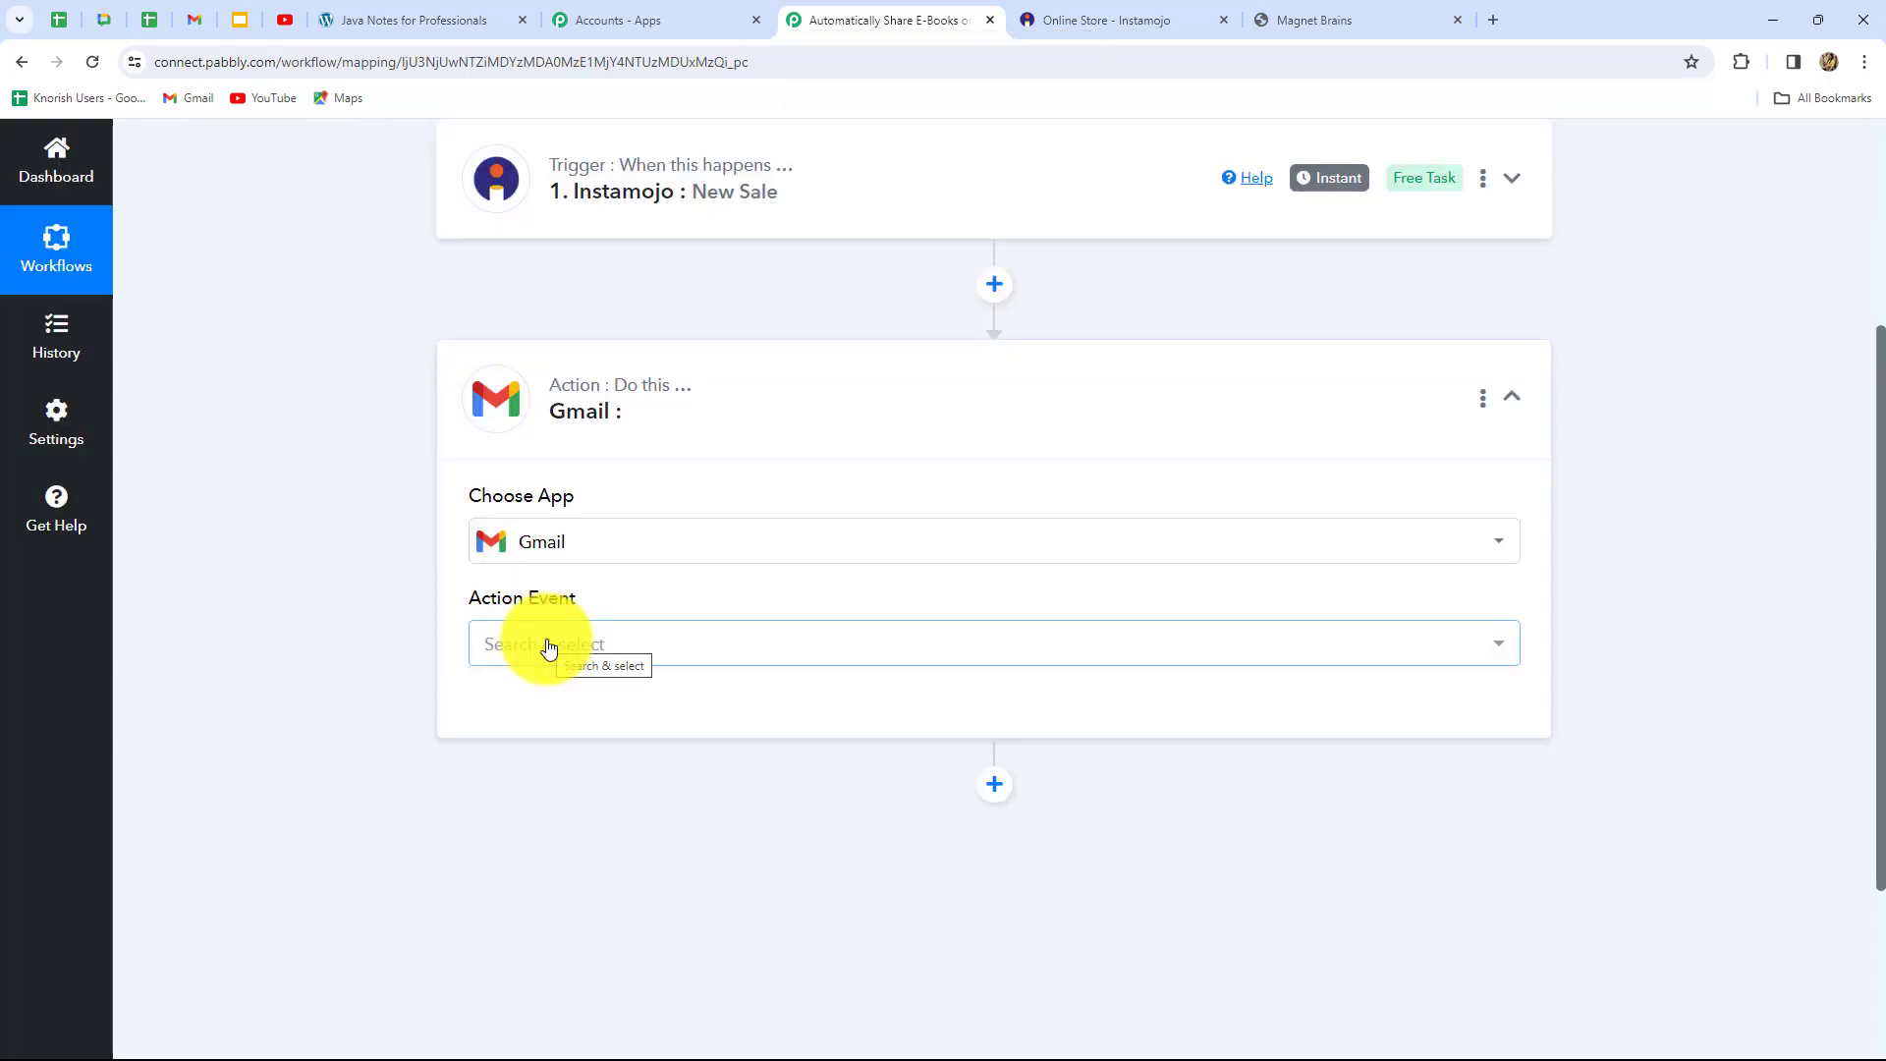
pyautogui.click(548, 647)
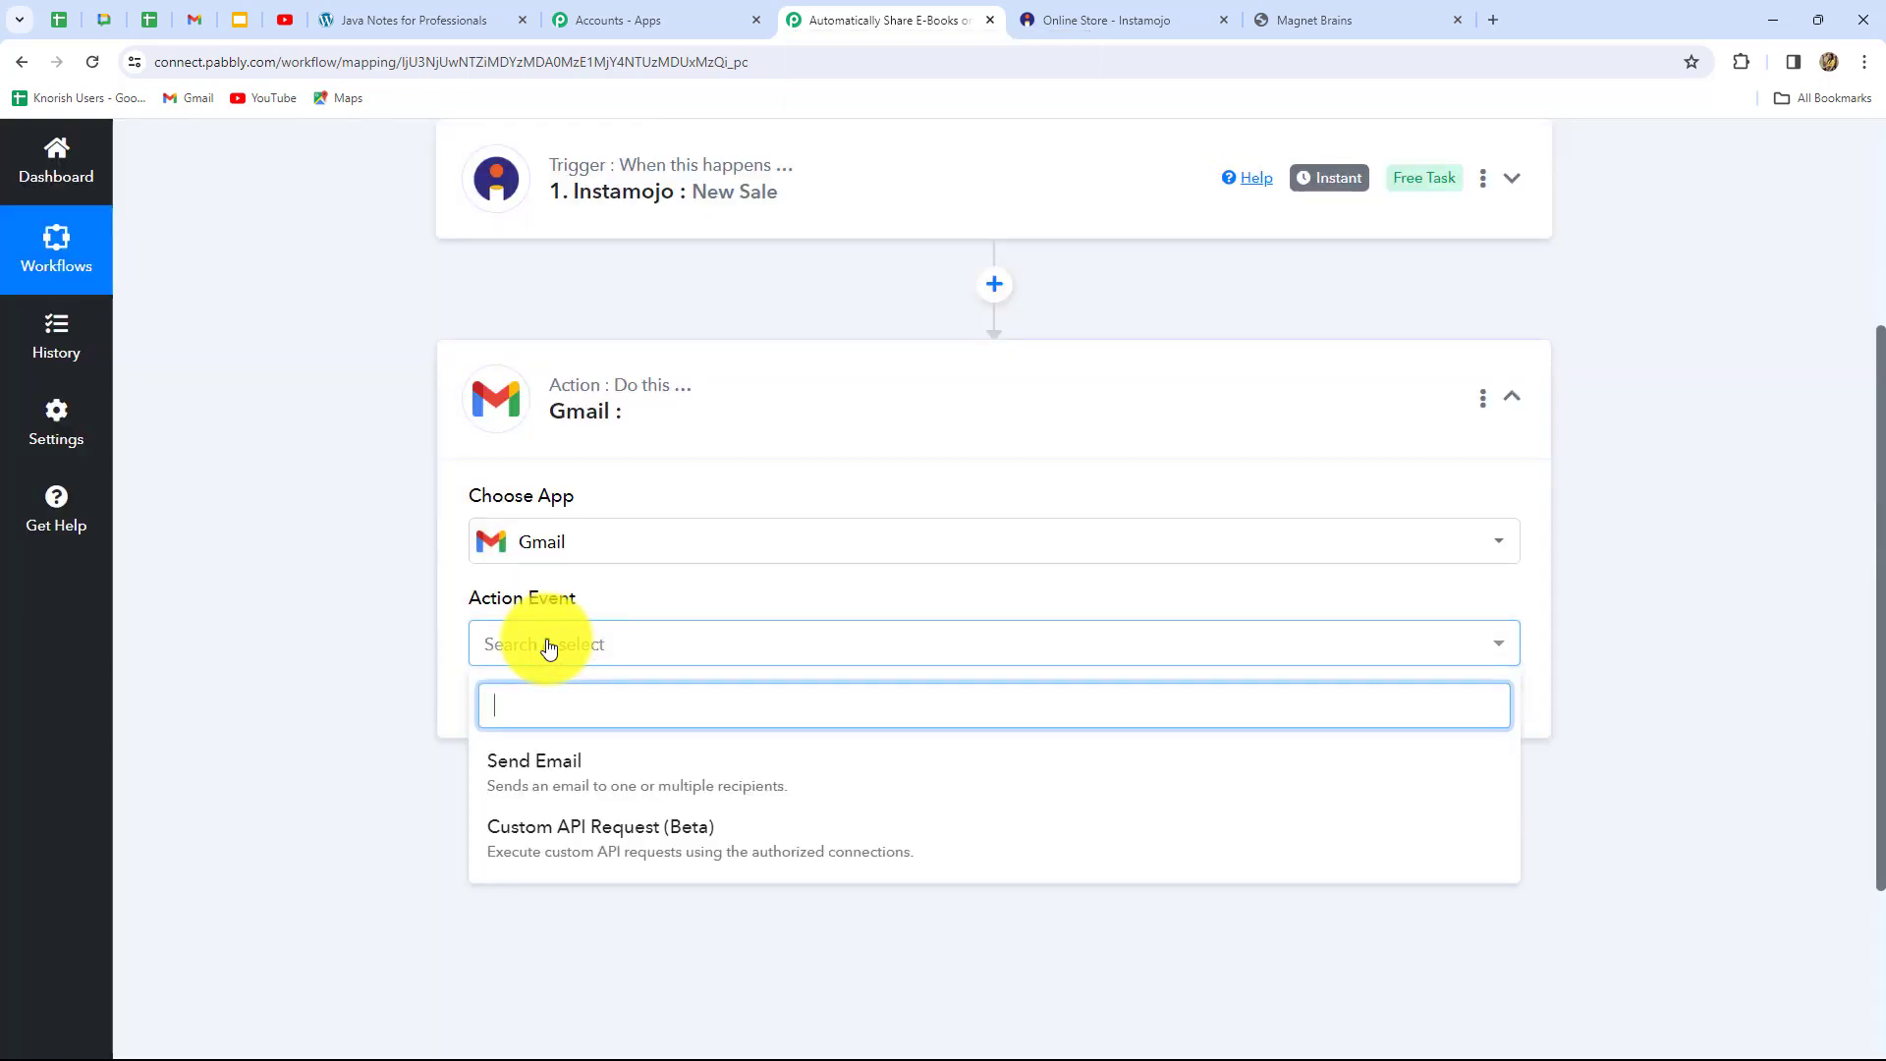
pyautogui.click(519, 763)
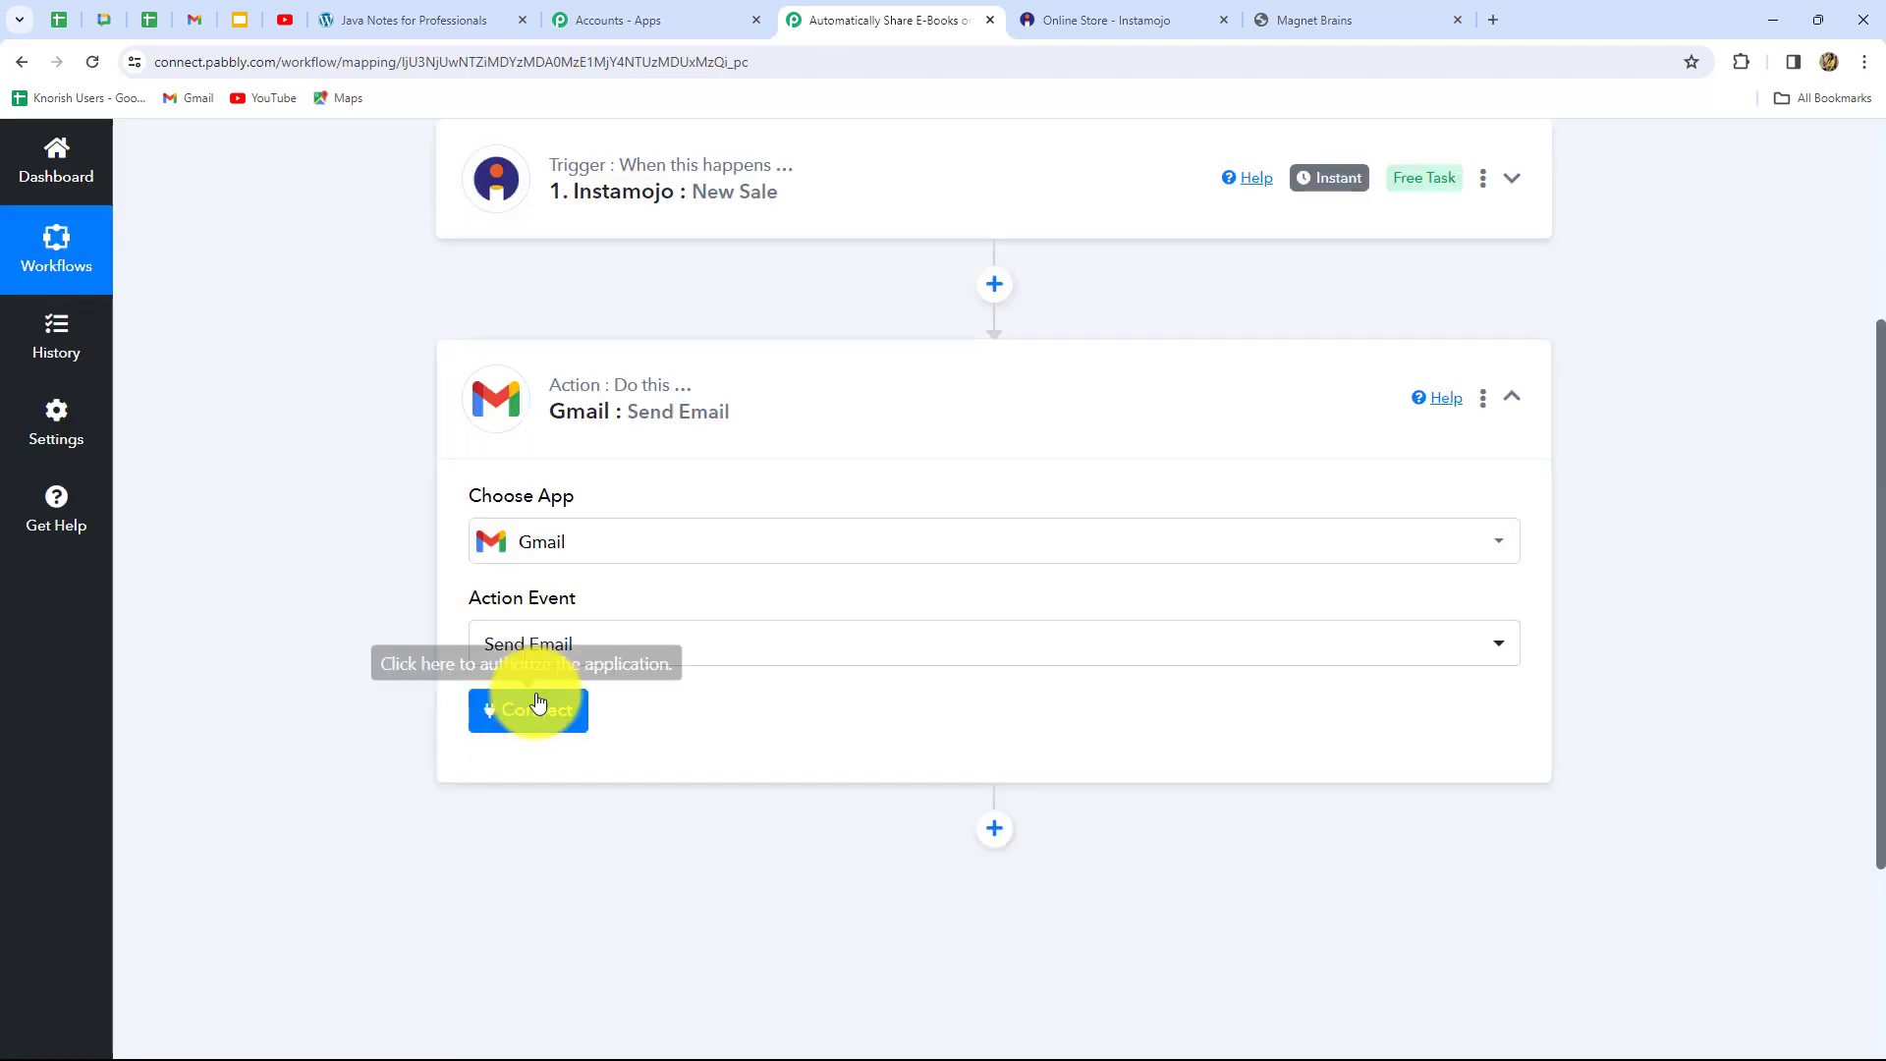
# Connect the Gmail action through the existing Gmail #30 connection and save it
pyautogui.click(526, 709)
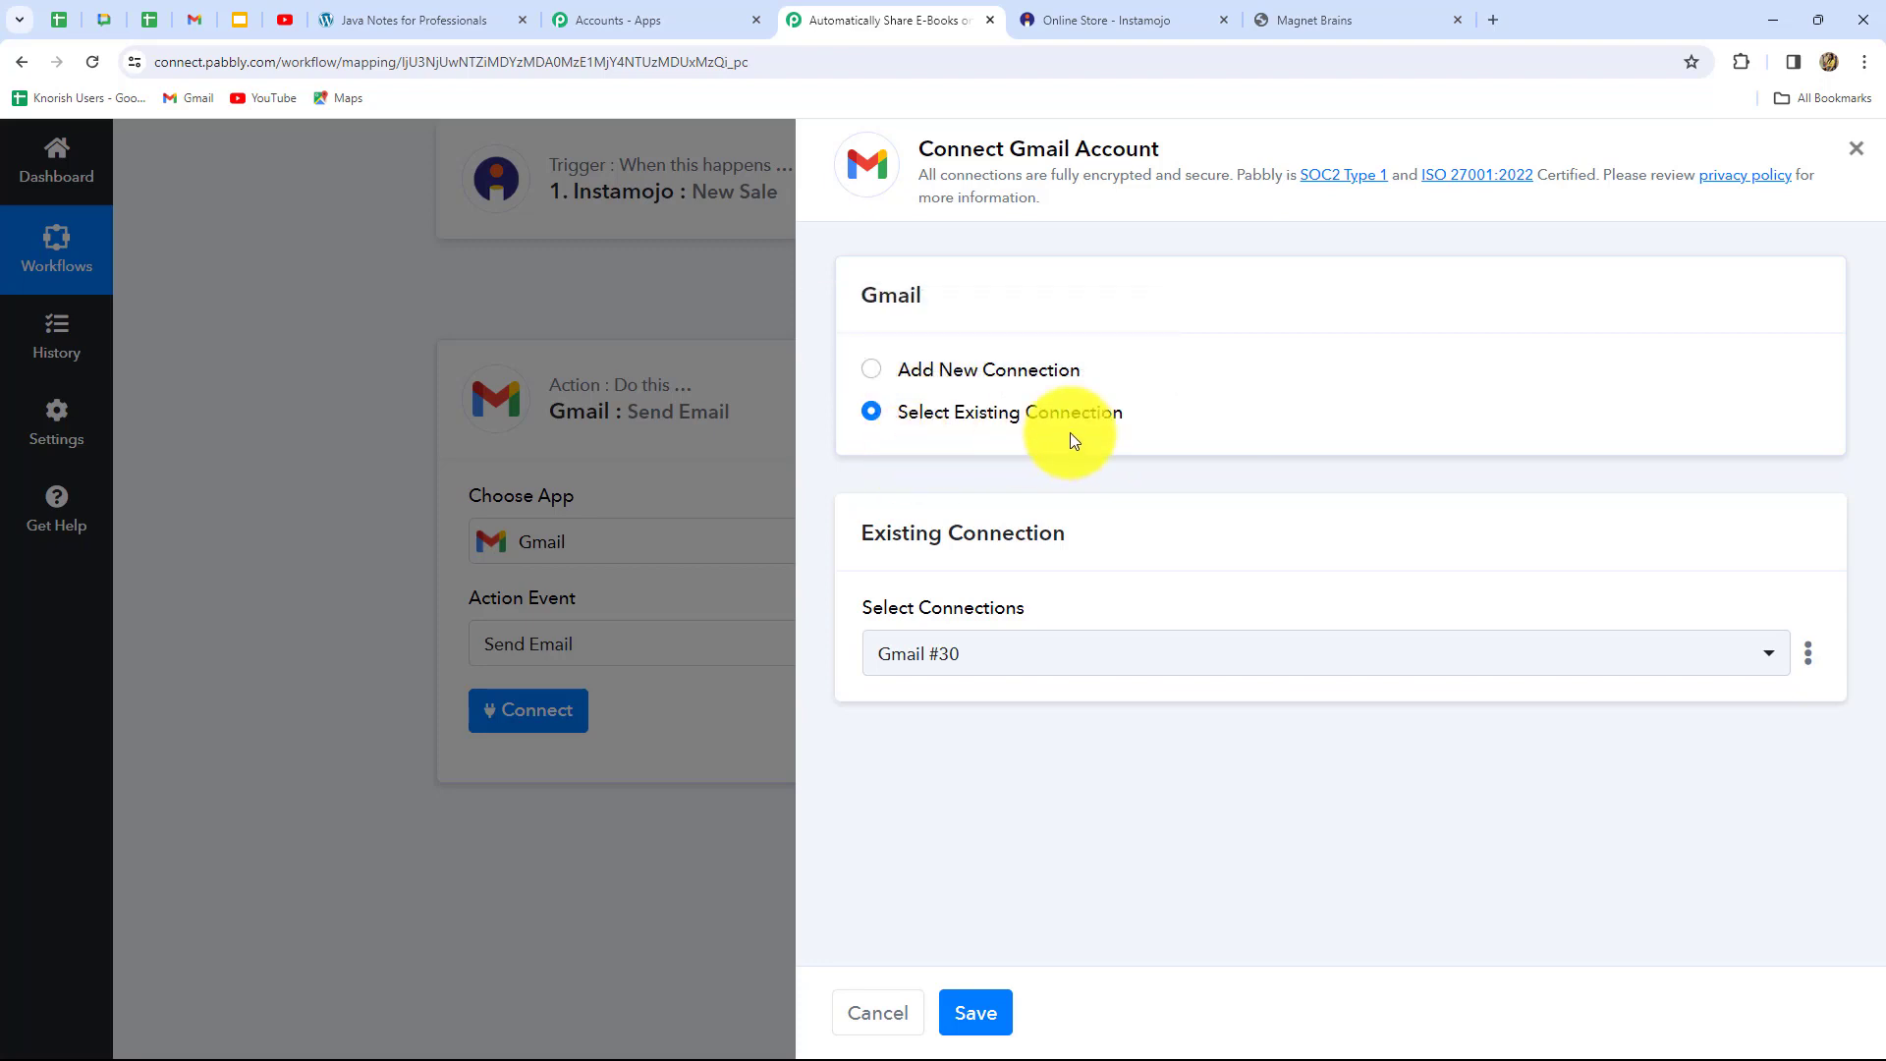
pyautogui.click(870, 370)
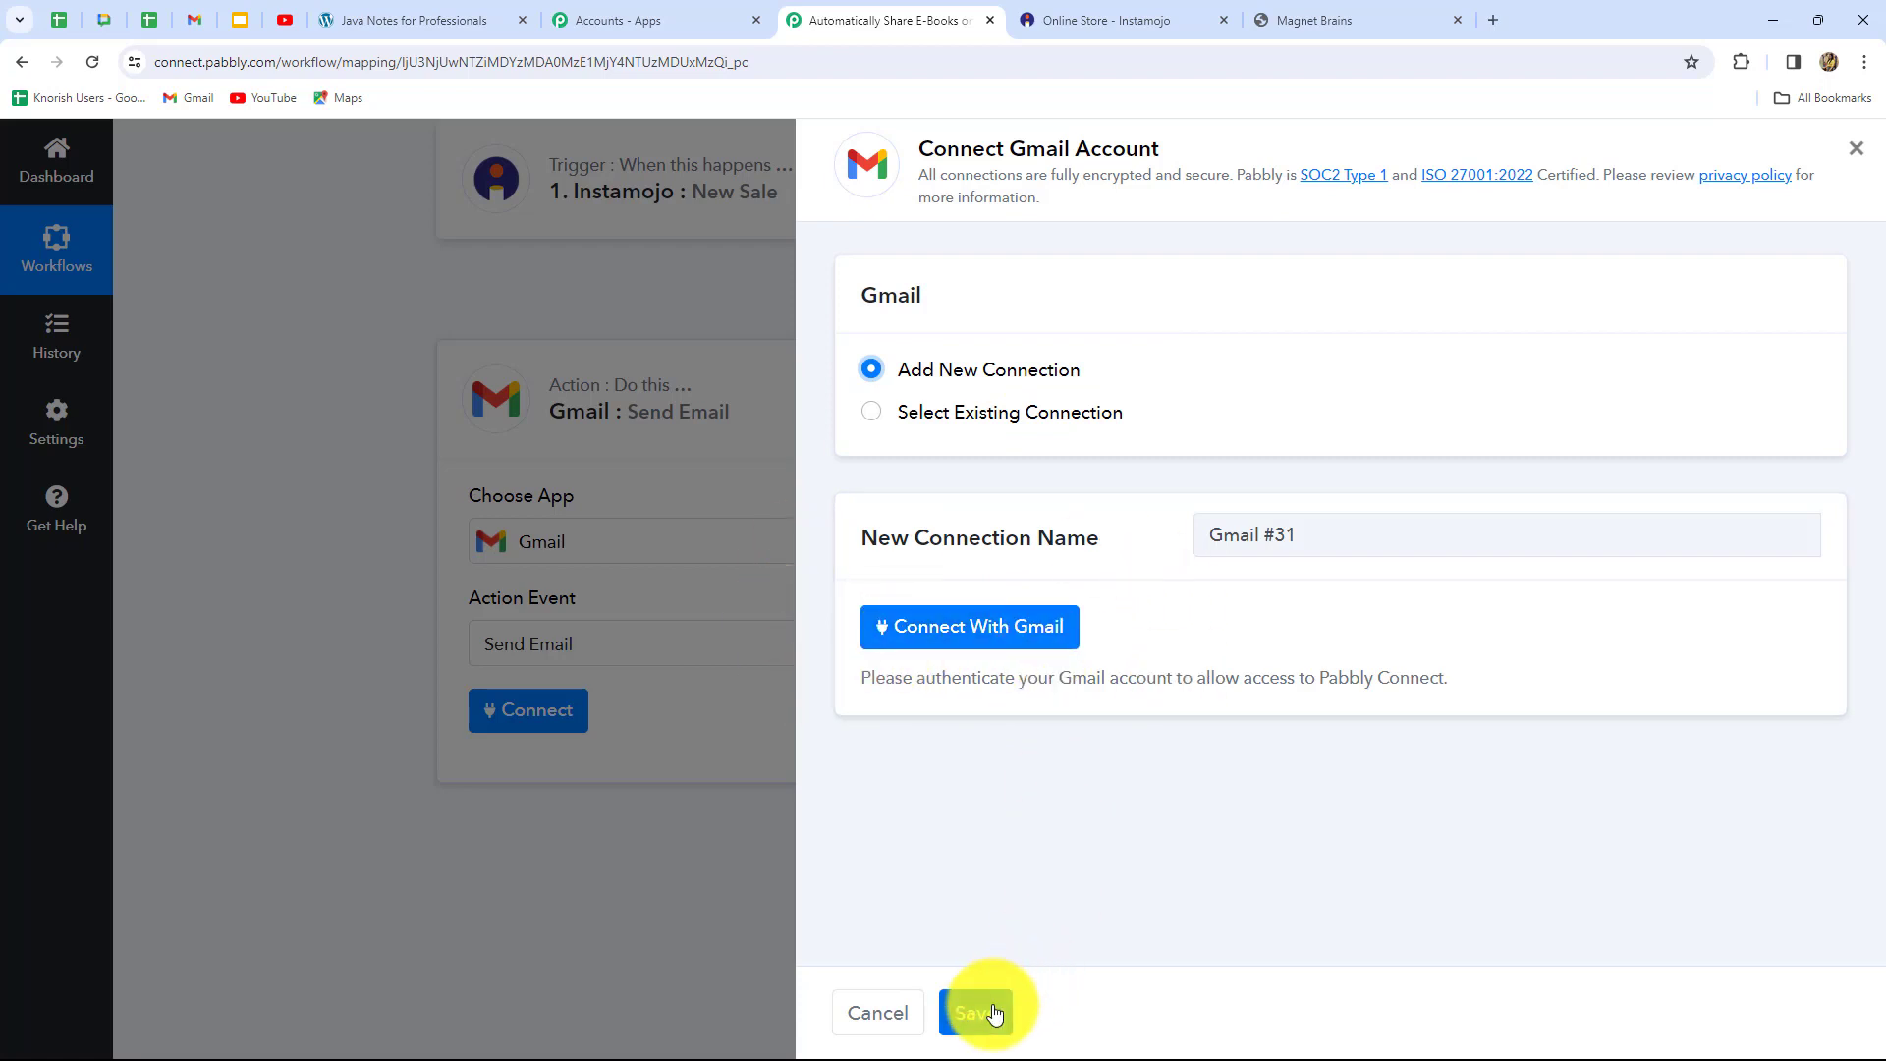
pyautogui.click(873, 411)
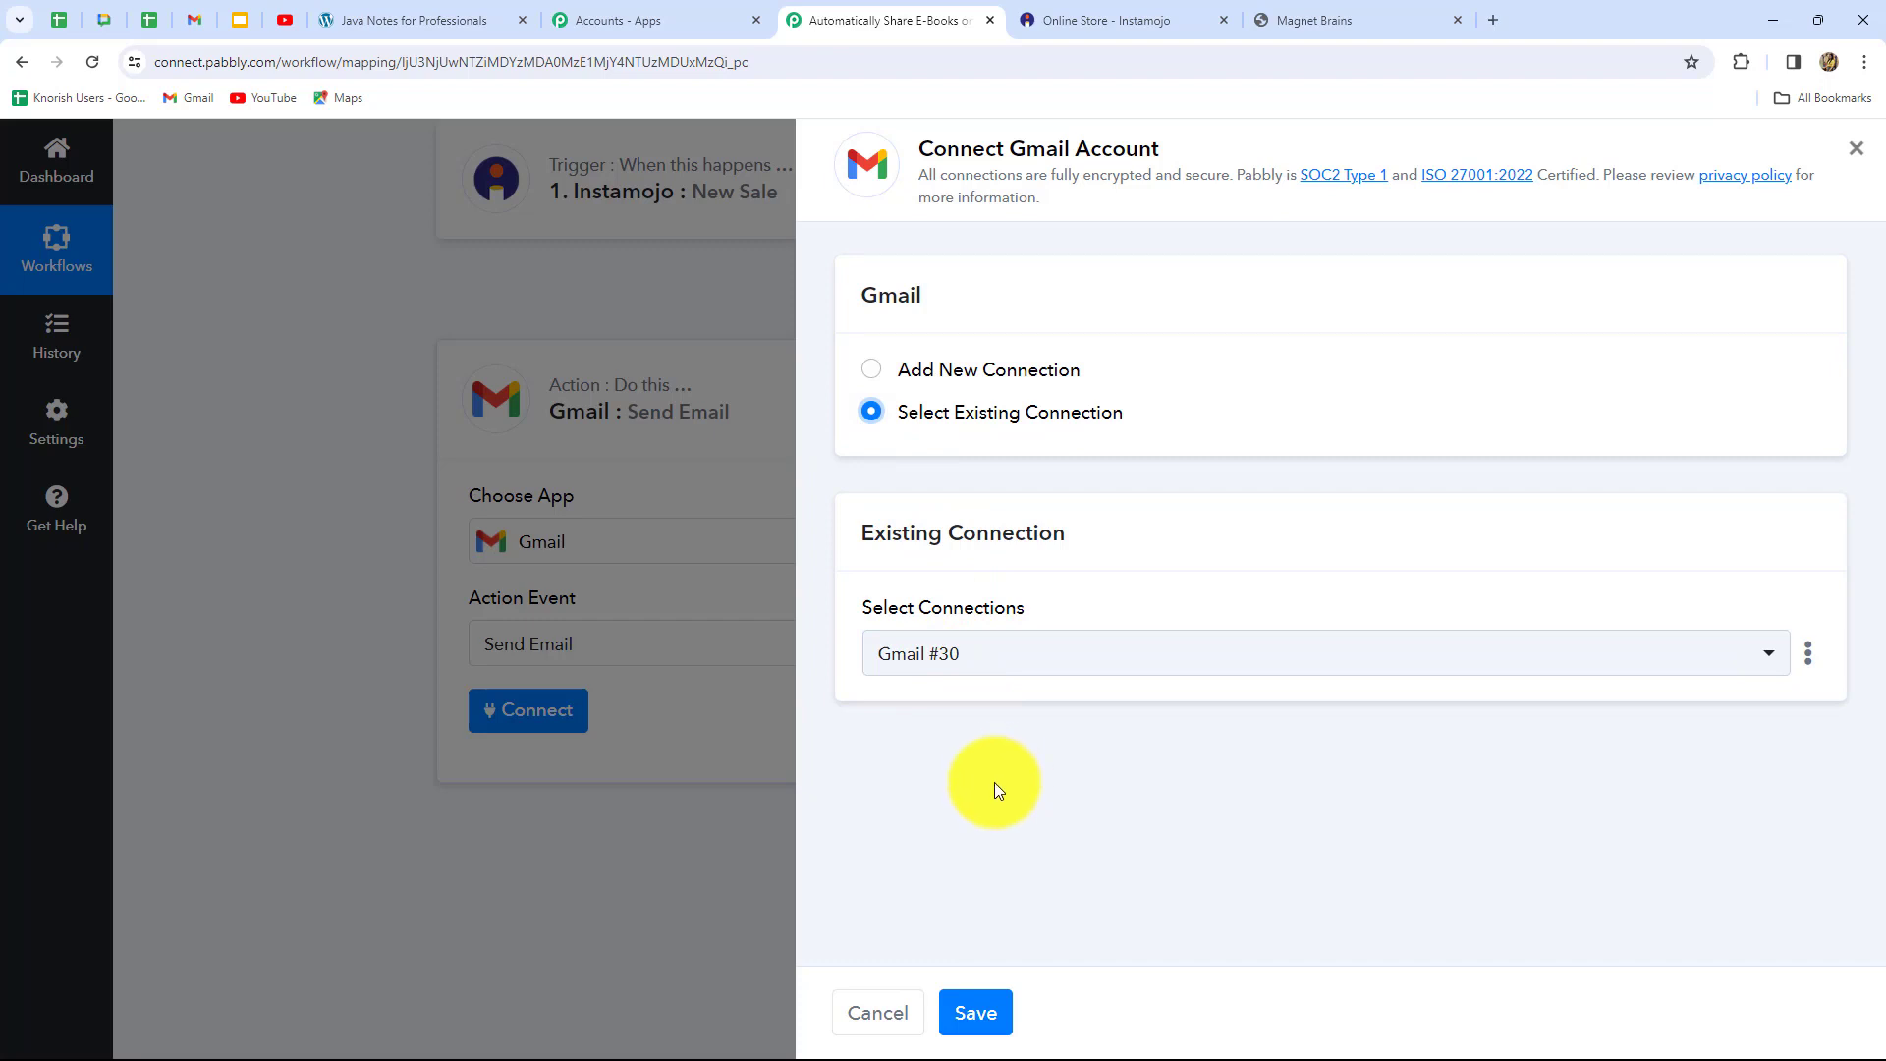
pyautogui.click(983, 1015)
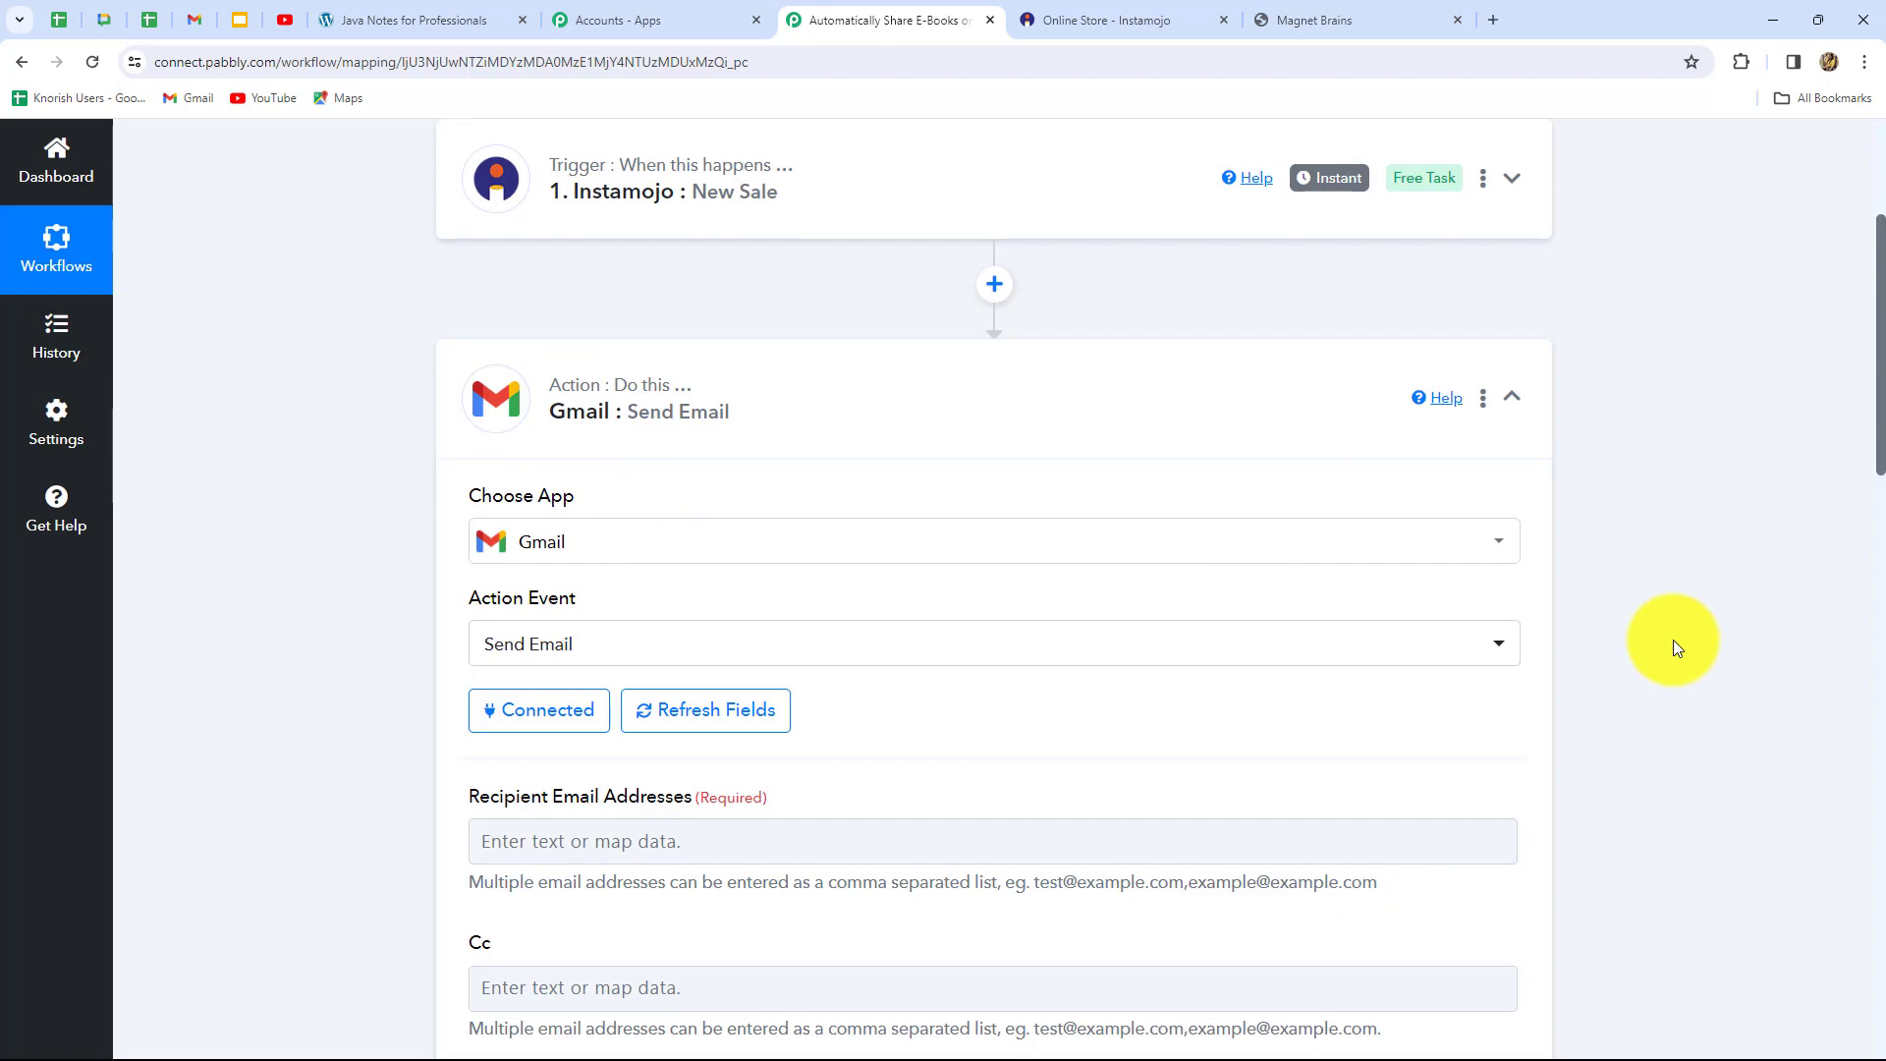
# Map Recipient Email Addresses to the Buyer email field from 1. Instamojo: New Sale data
pyautogui.scroll(-5, 1674, 643)
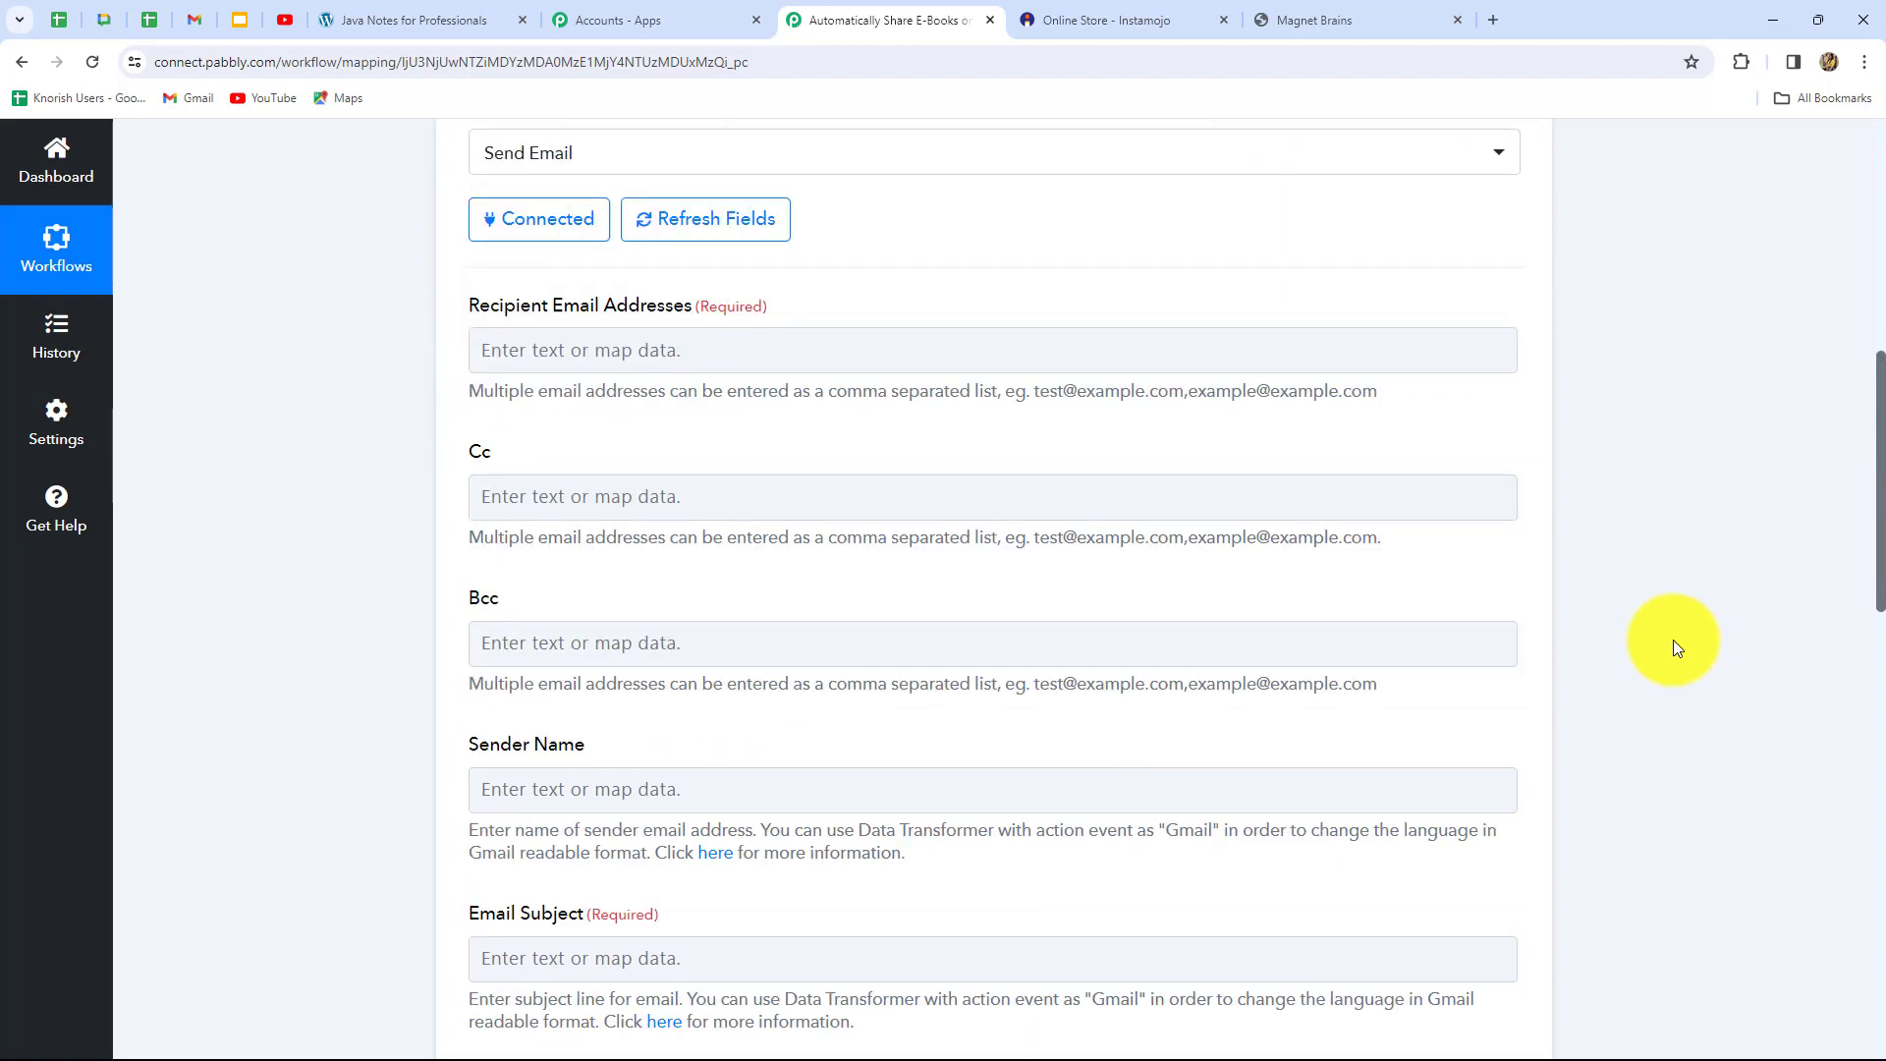
pyautogui.scroll(-6, 724, 640)
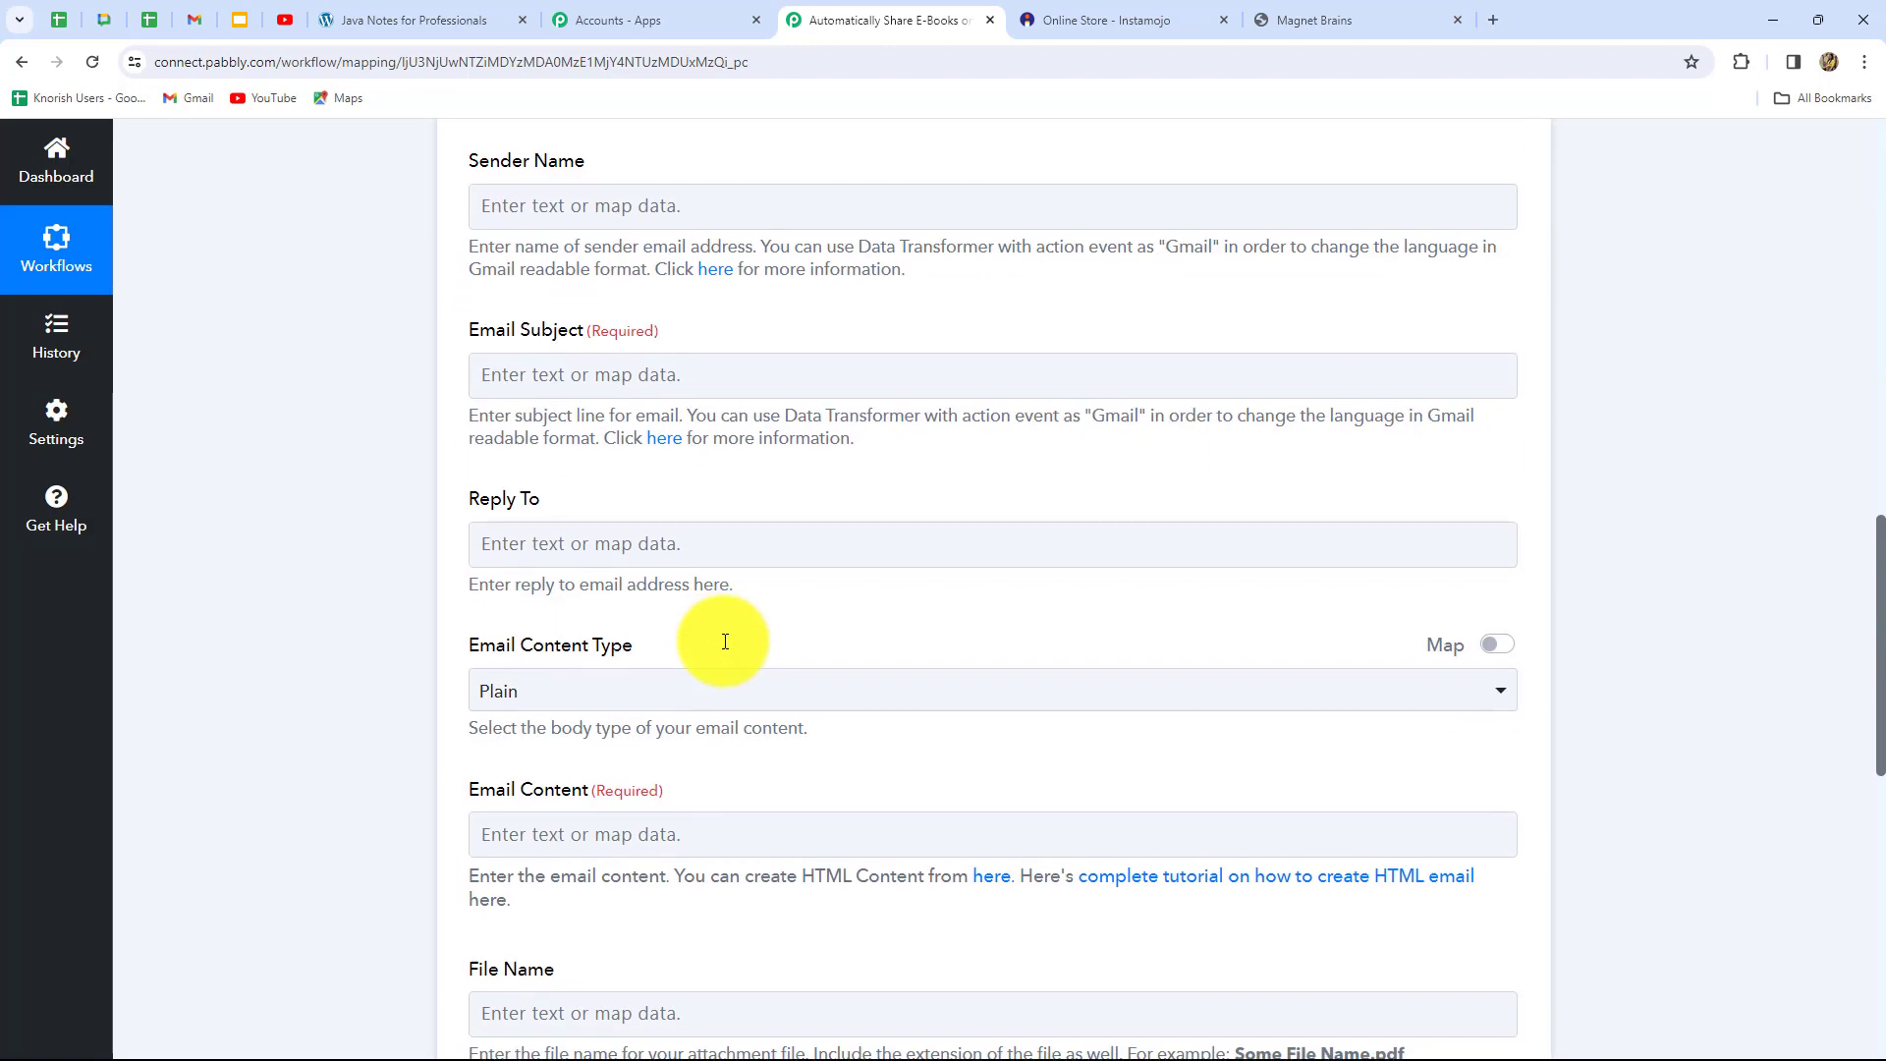
pyautogui.scroll(8, 724, 639)
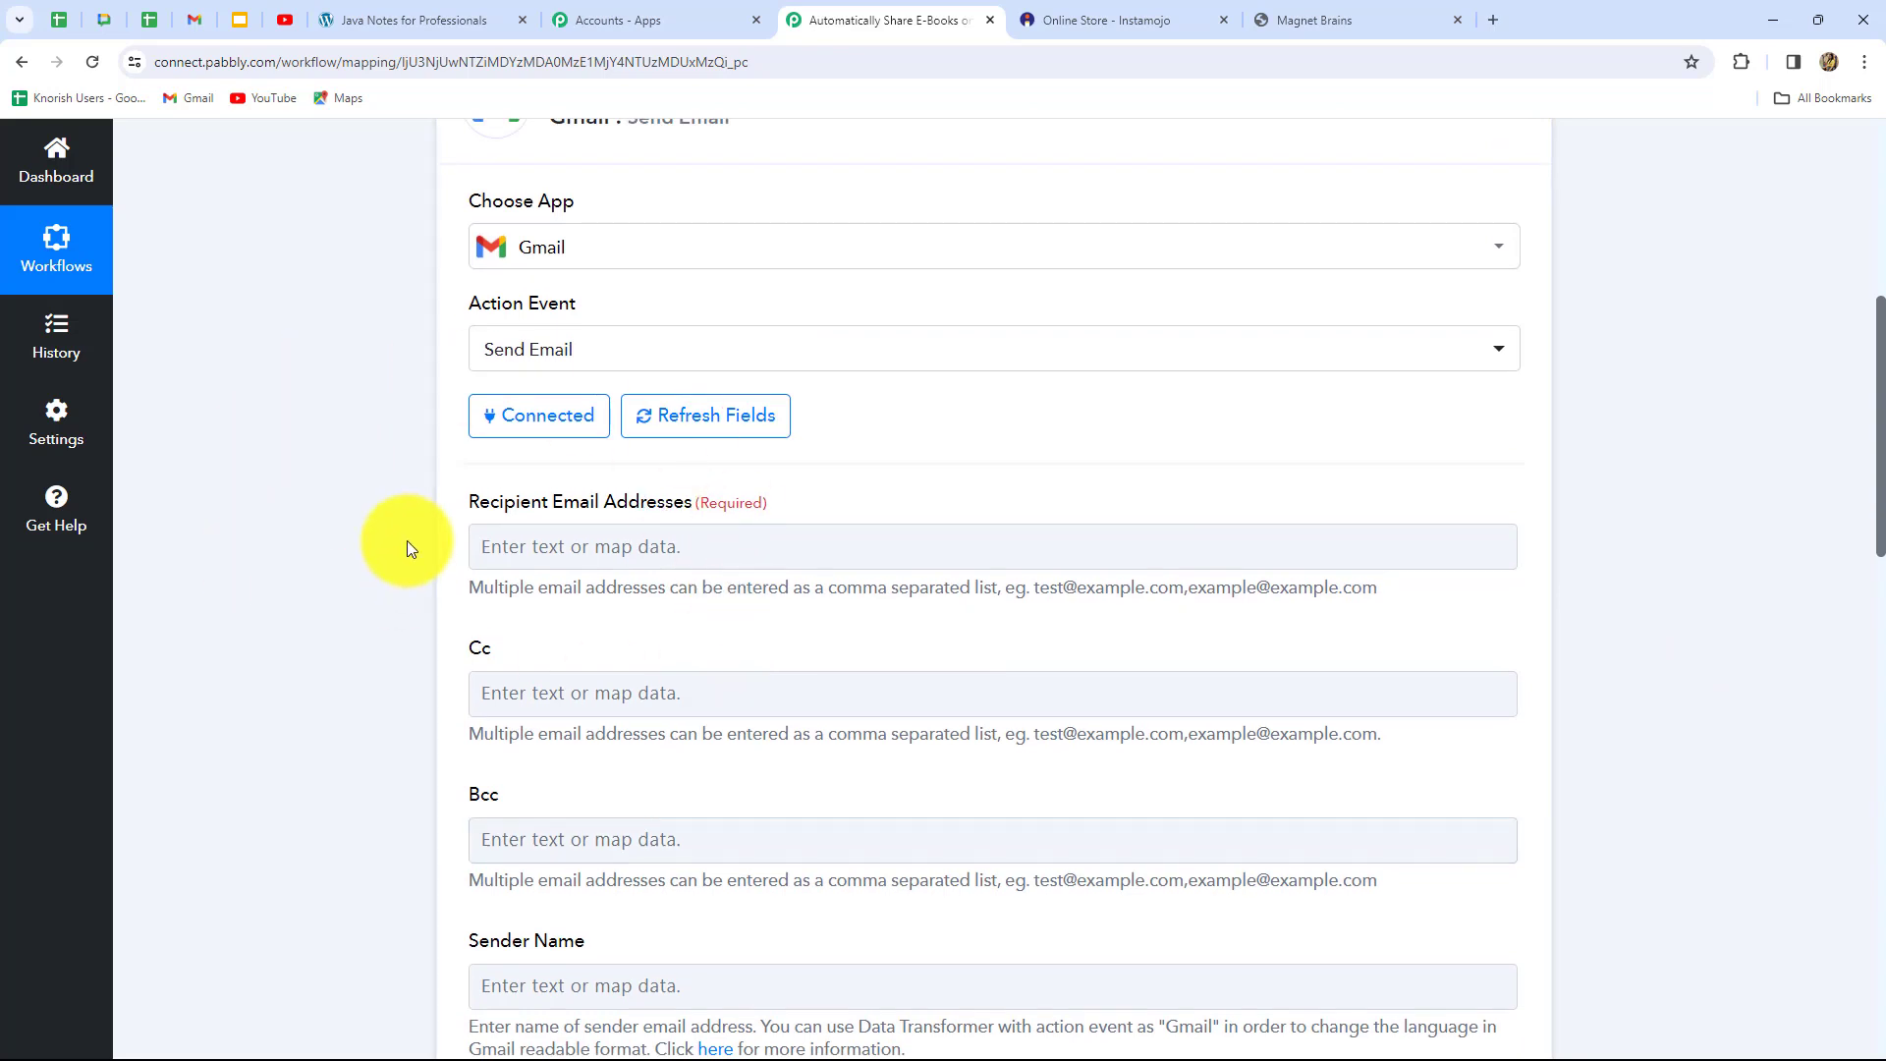
pyautogui.click(667, 555)
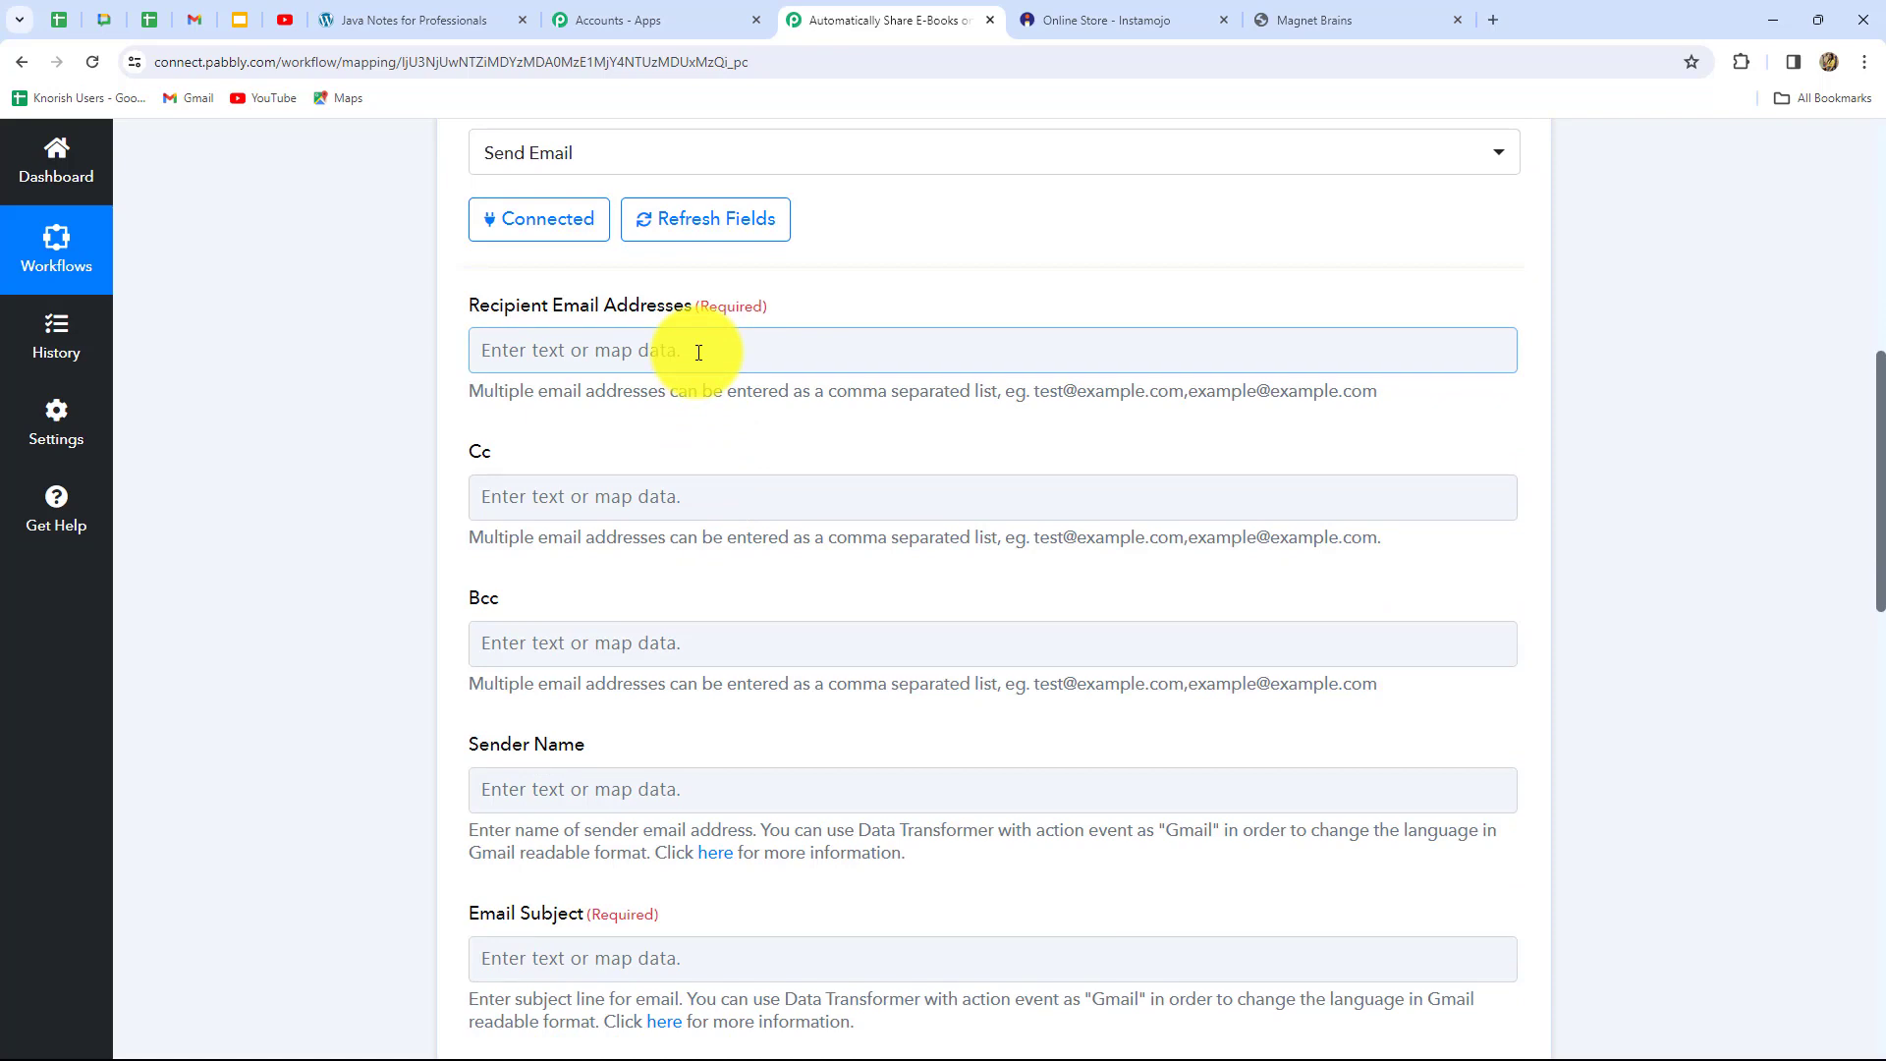
pyautogui.click(699, 353)
pyautogui.click(698, 533)
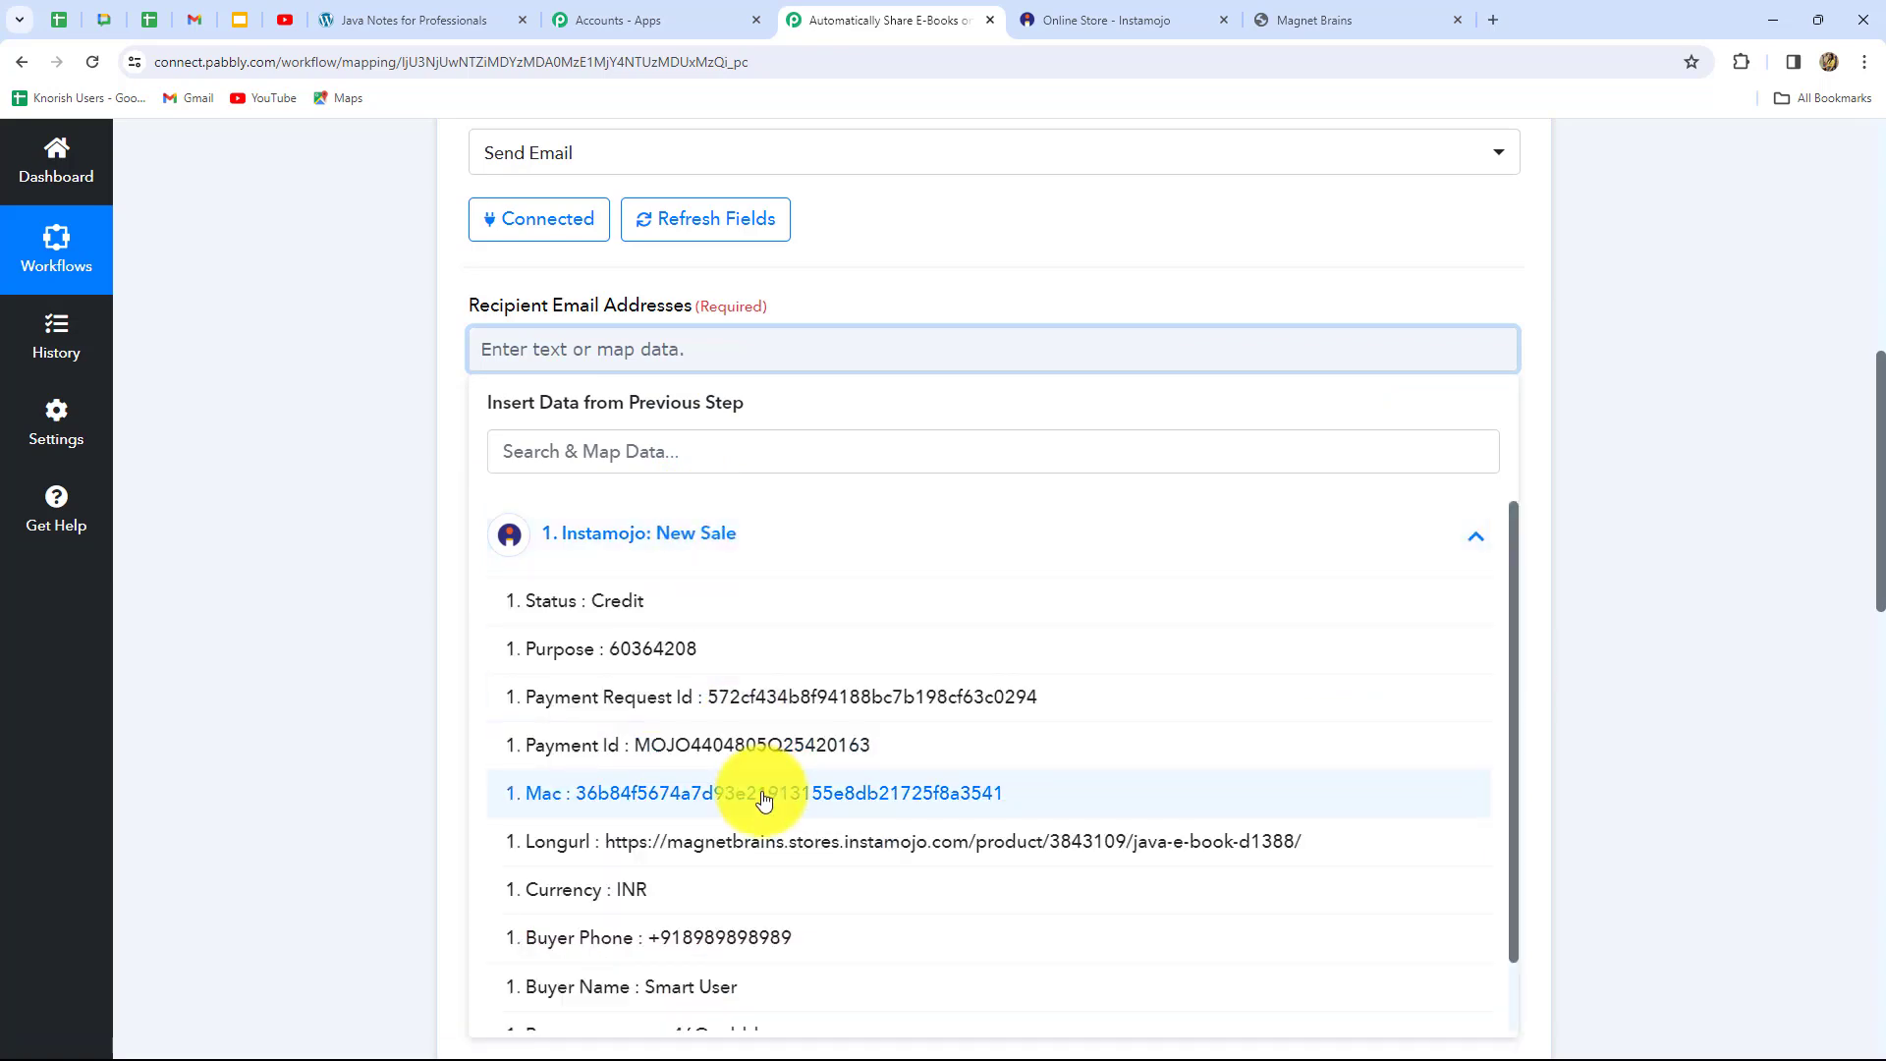
pyautogui.scroll(-1, 764, 798)
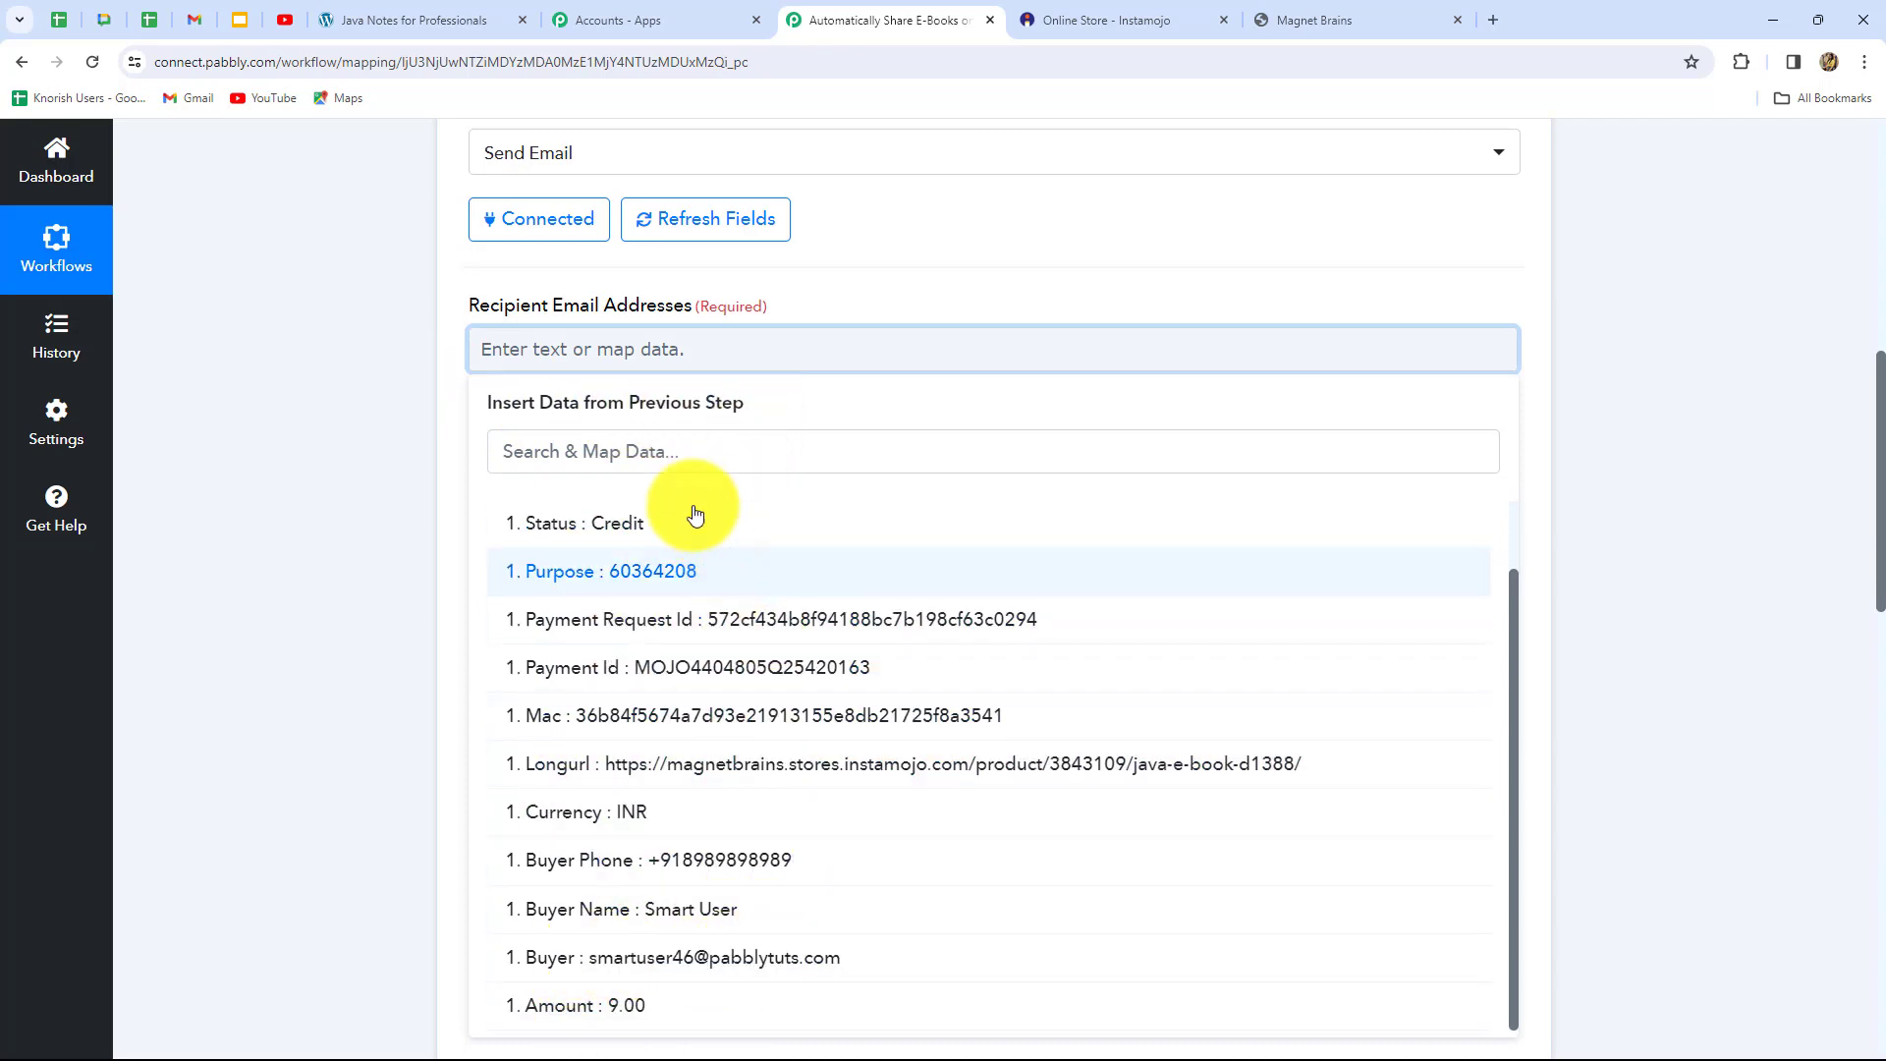
pyautogui.click(783, 958)
pyautogui.click(1565, 695)
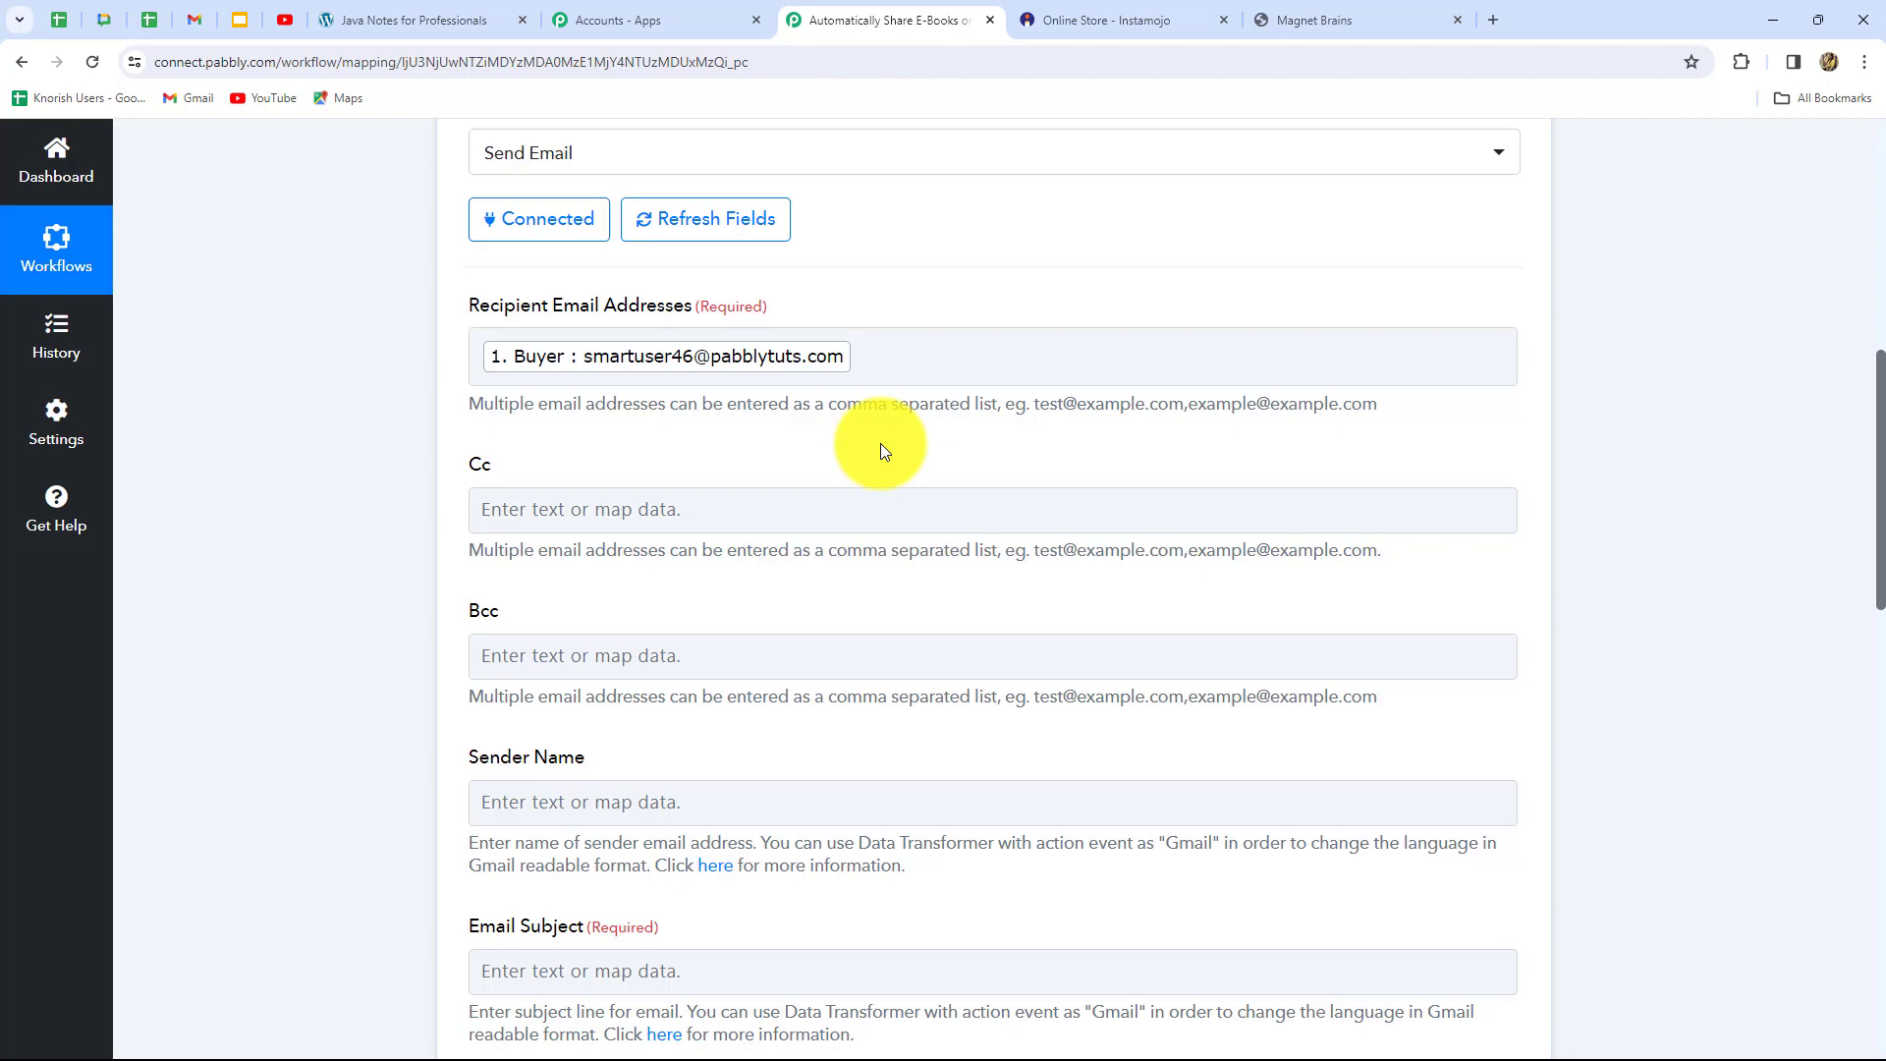
pyautogui.scroll(-5, 880, 444)
pyautogui.click(575, 312)
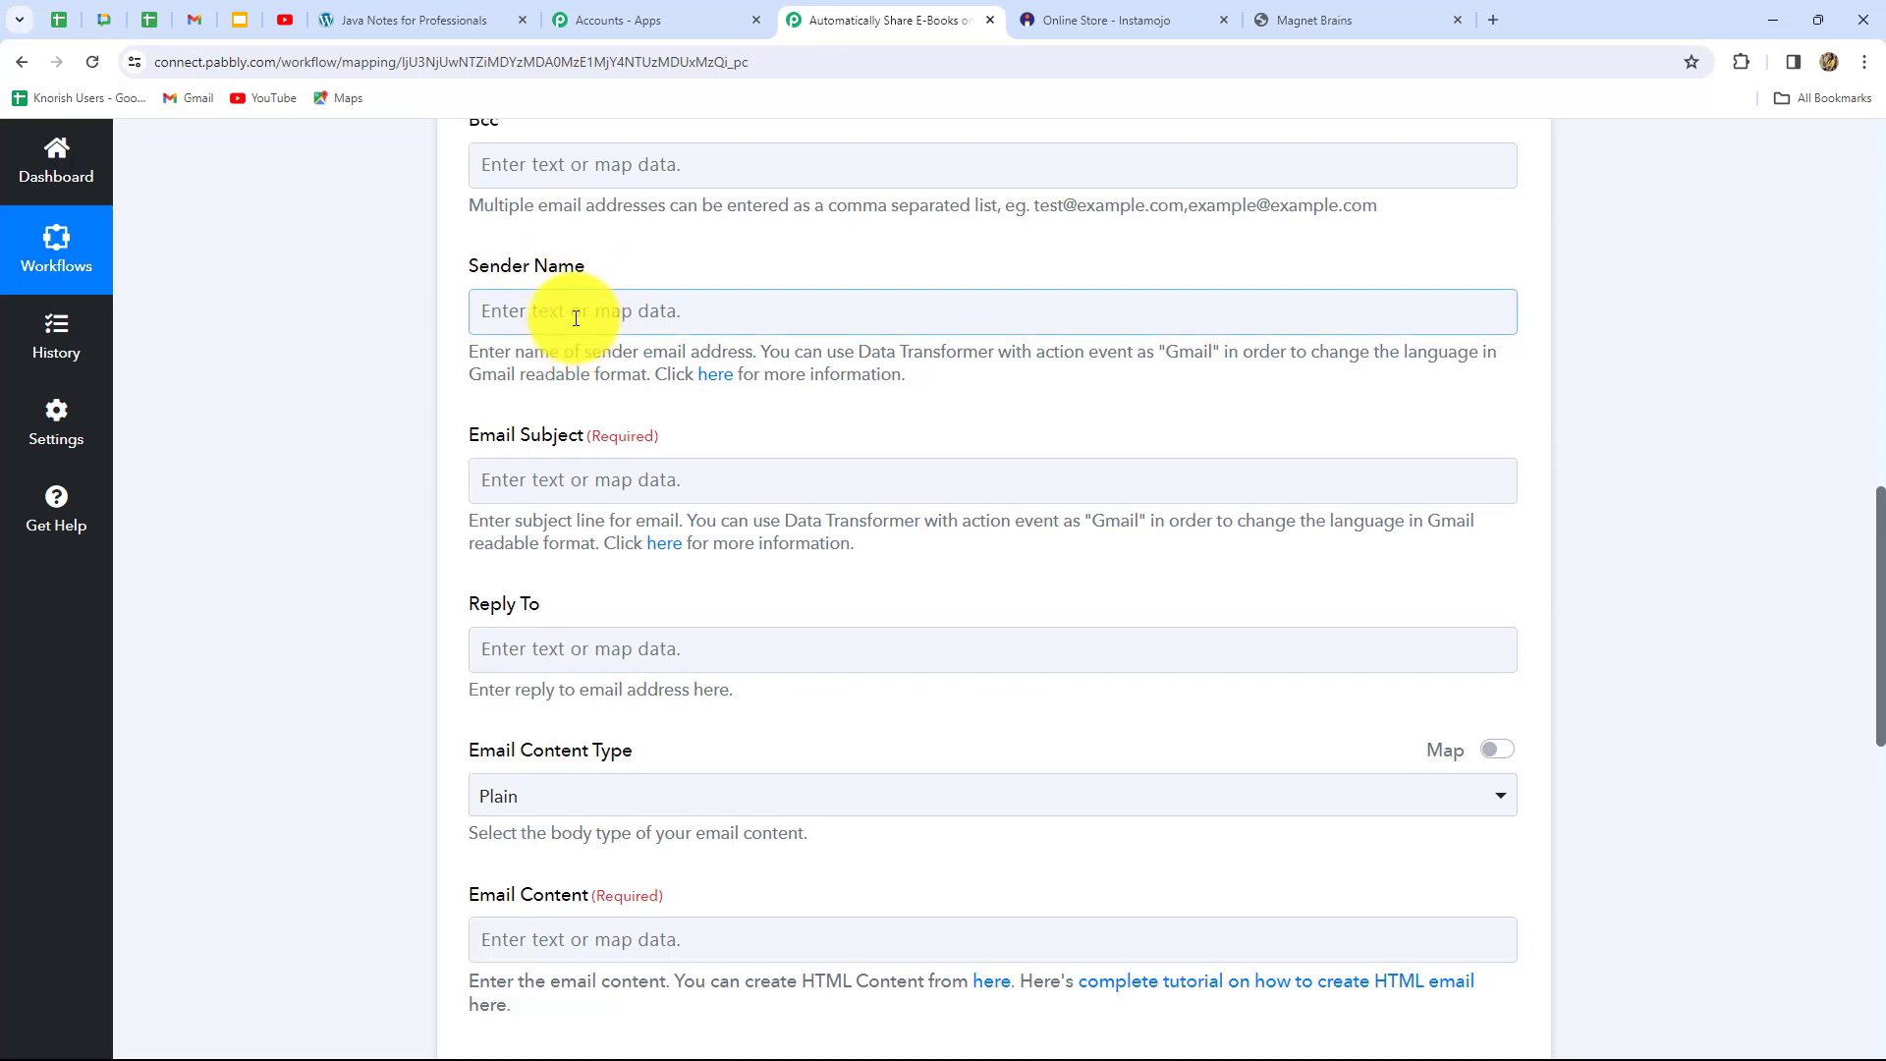
# Enter Knowledge Books Store as the email's sender name
pyautogui.write('Knowledge Books Store')
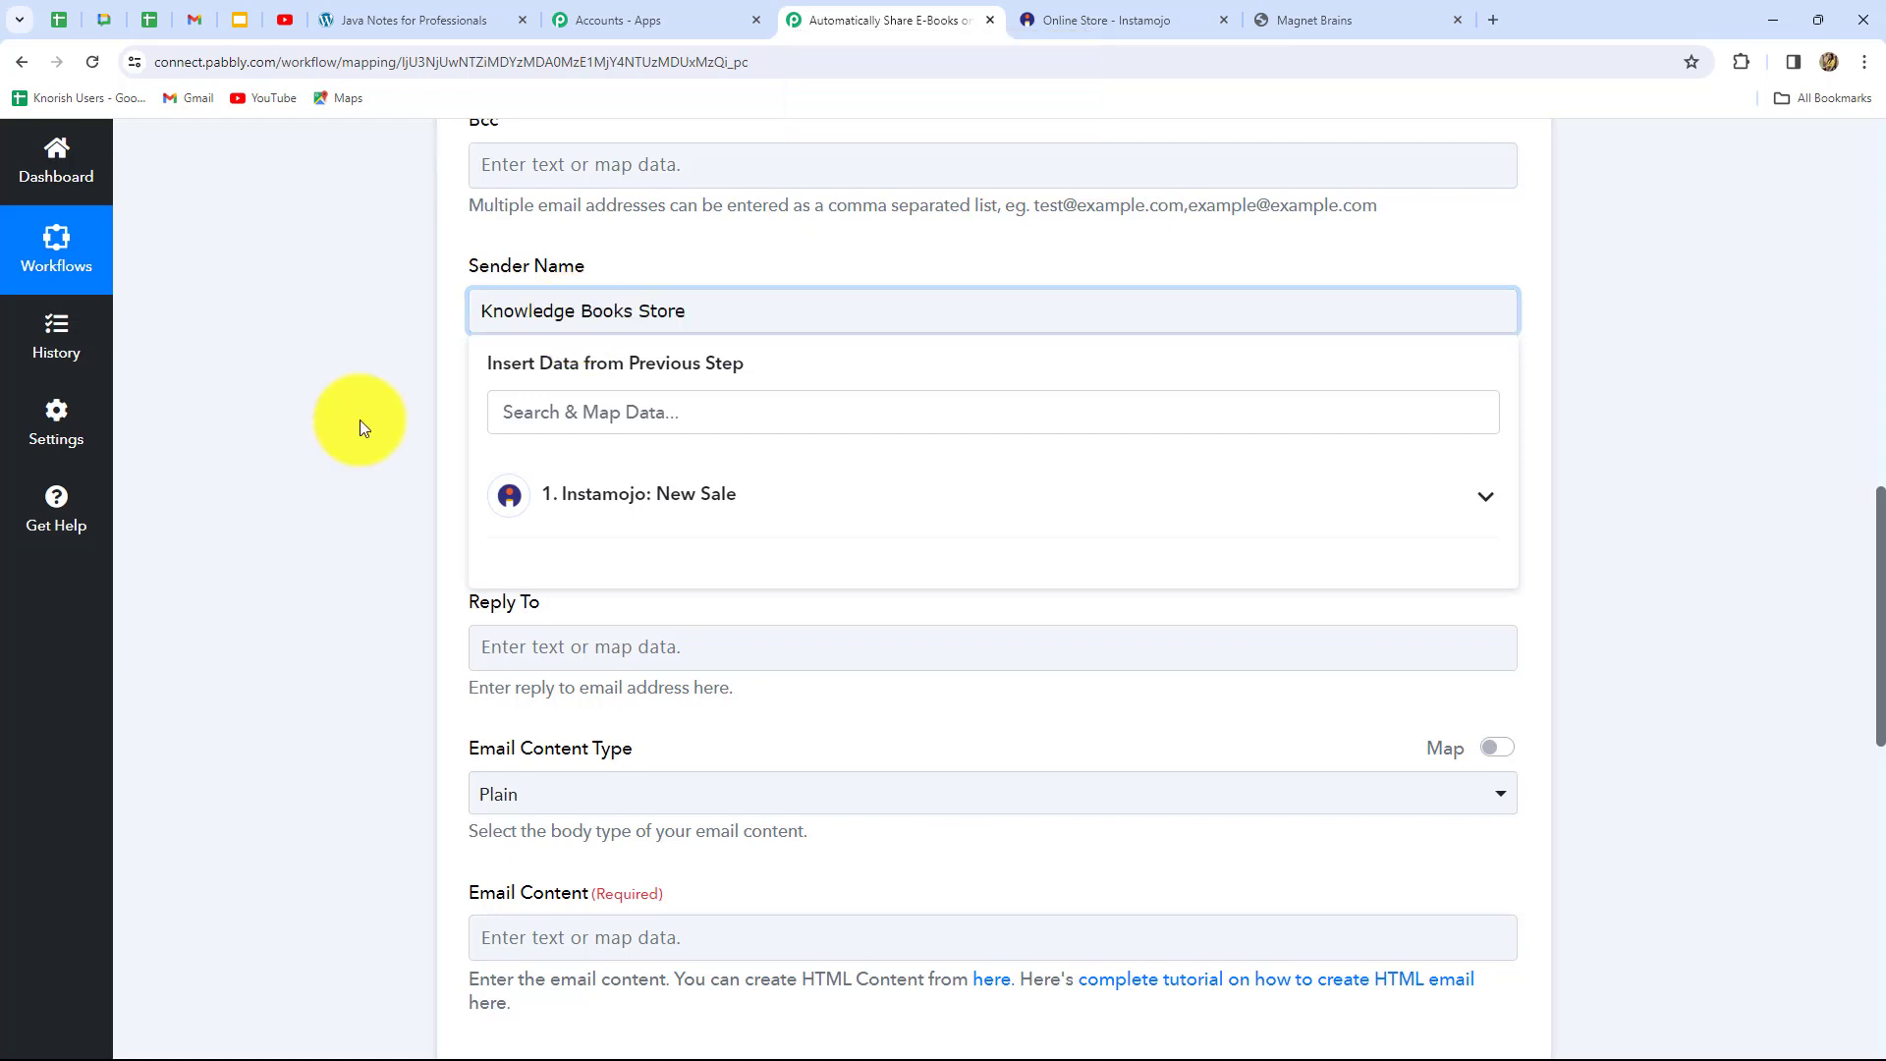
pyautogui.click(360, 420)
pyautogui.scroll(-2, 422, 424)
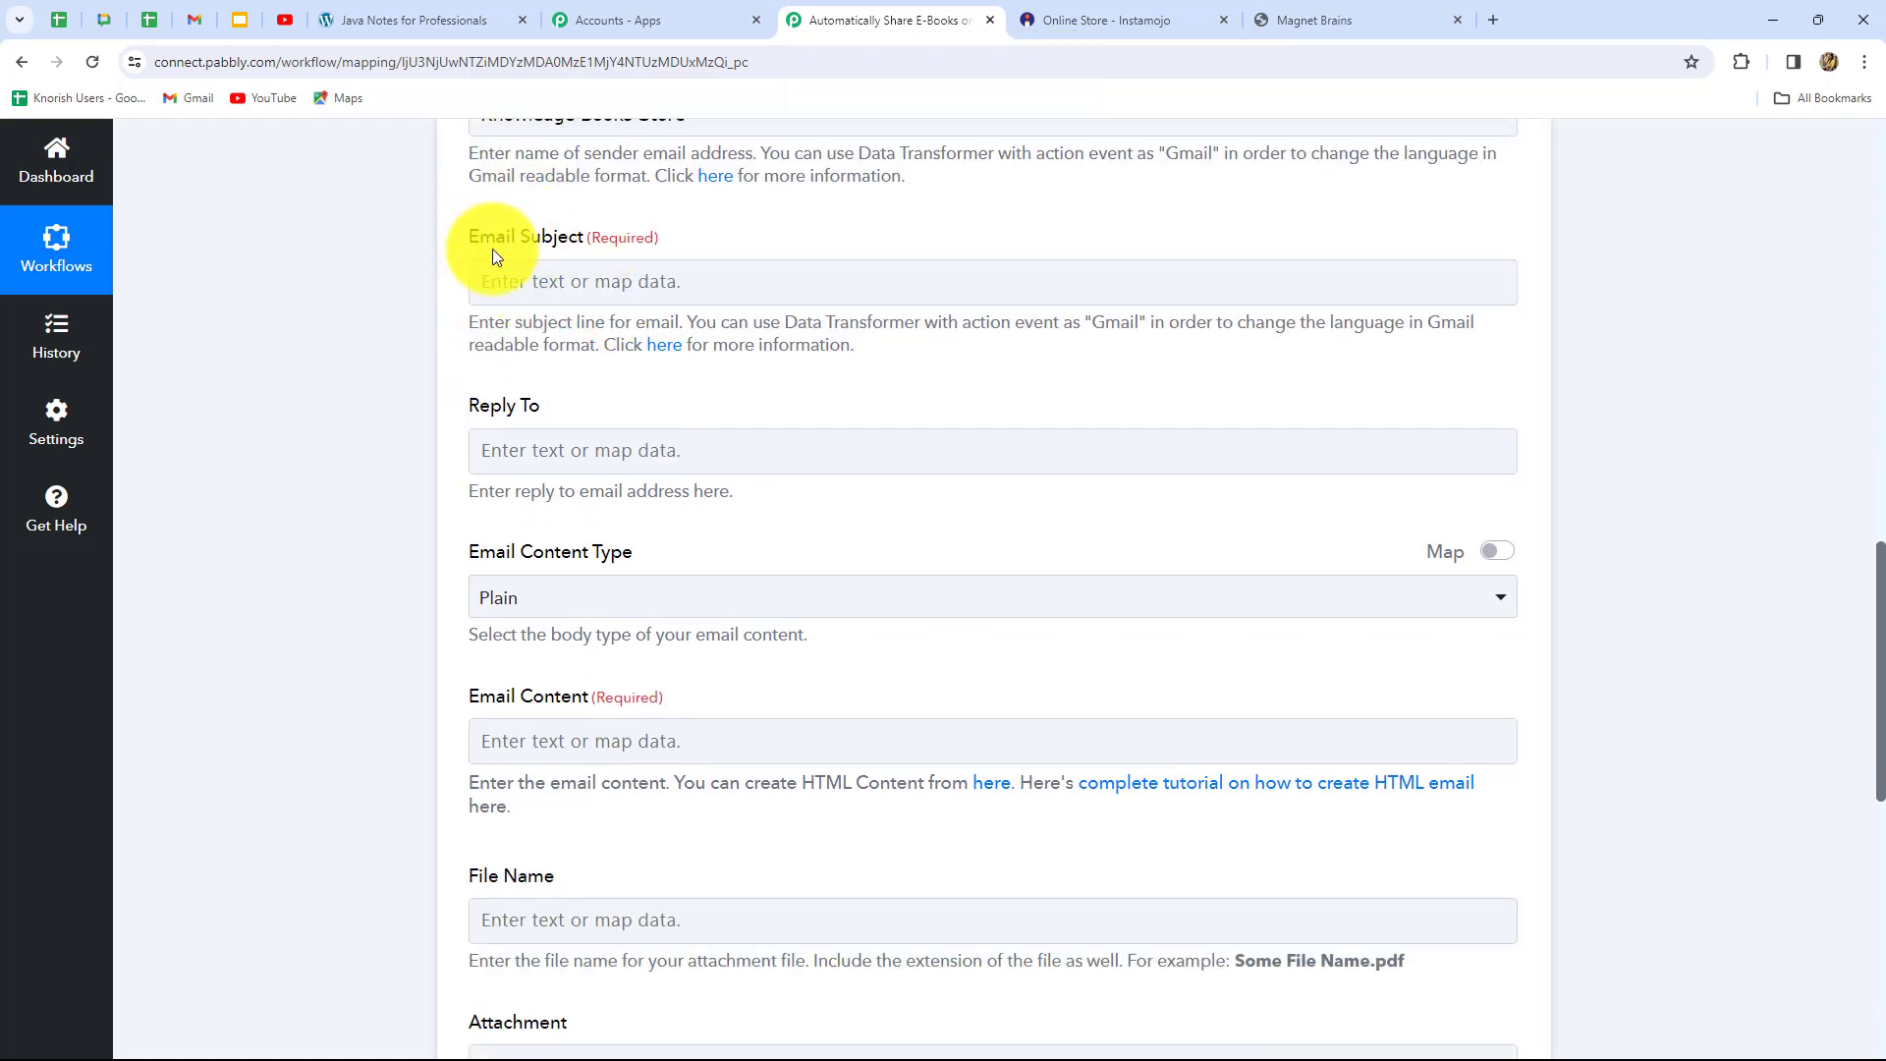
# Set the email subject to 'Java Script E-Book'
pyautogui.click(553, 292)
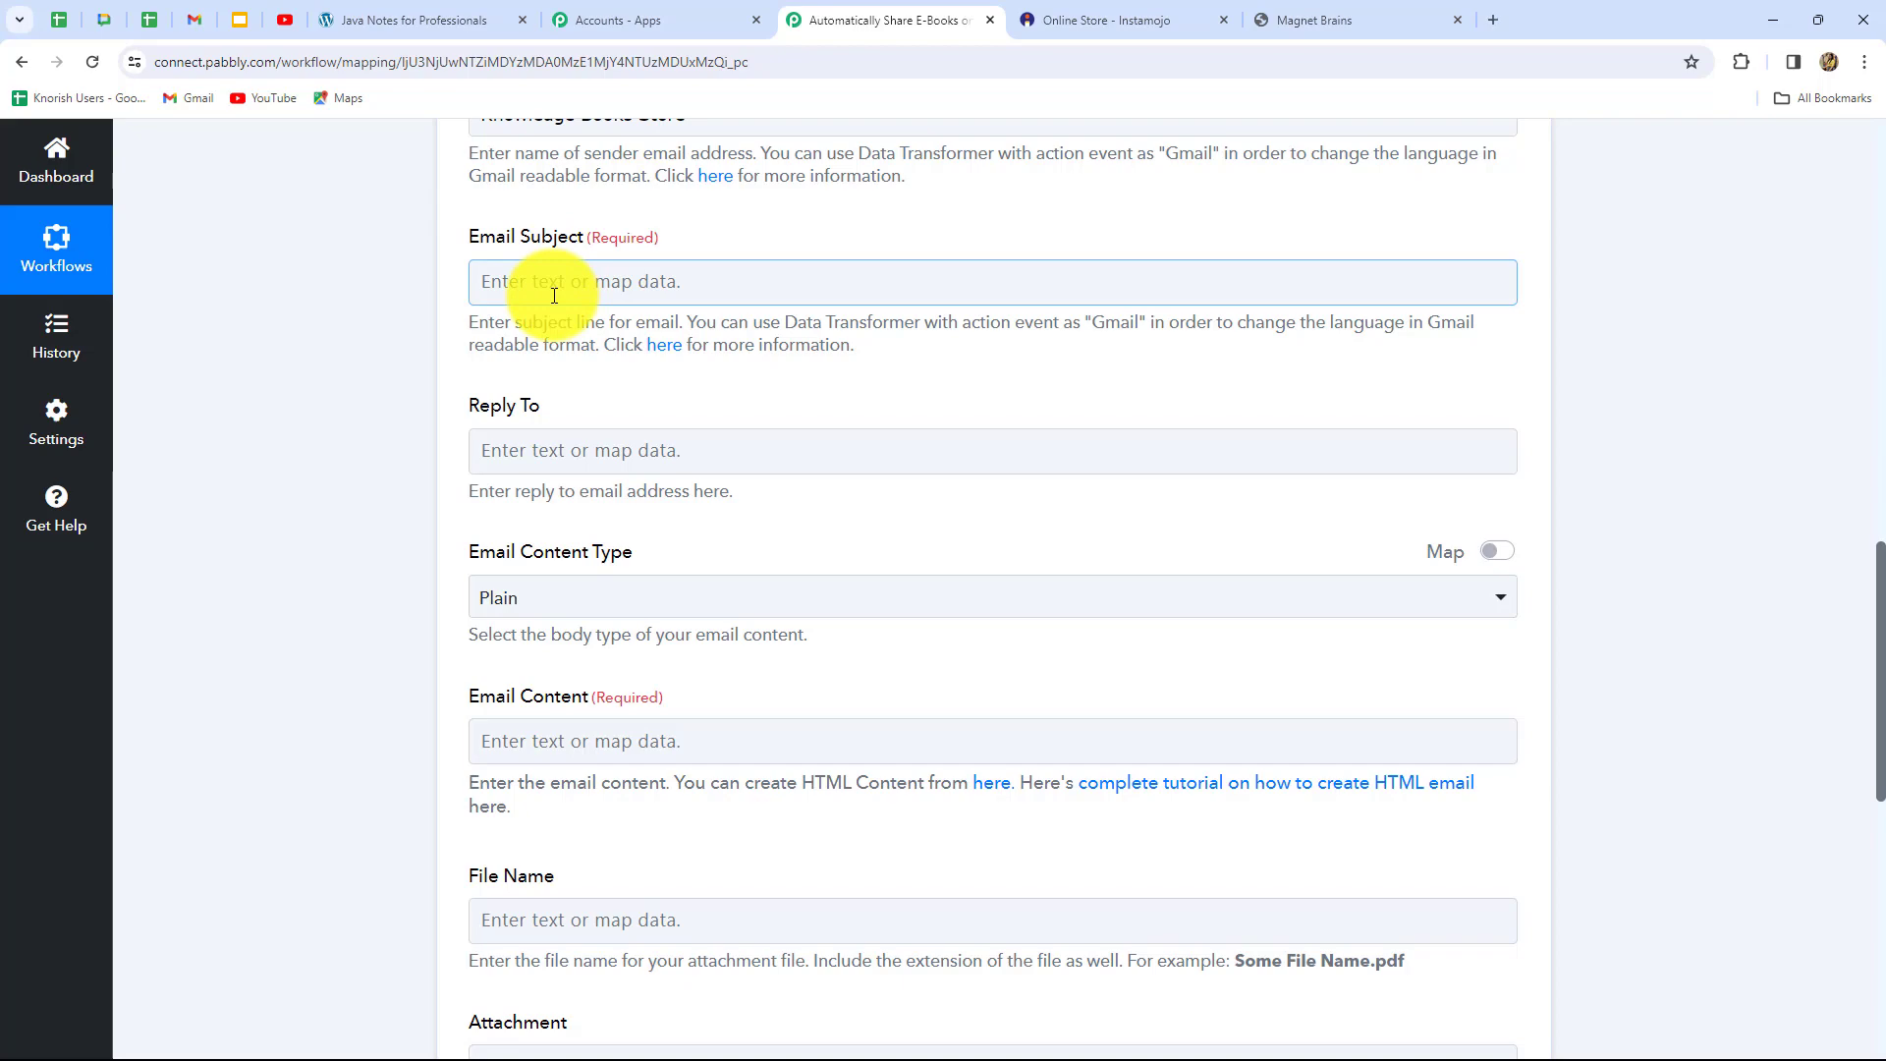
pyautogui.click(552, 275)
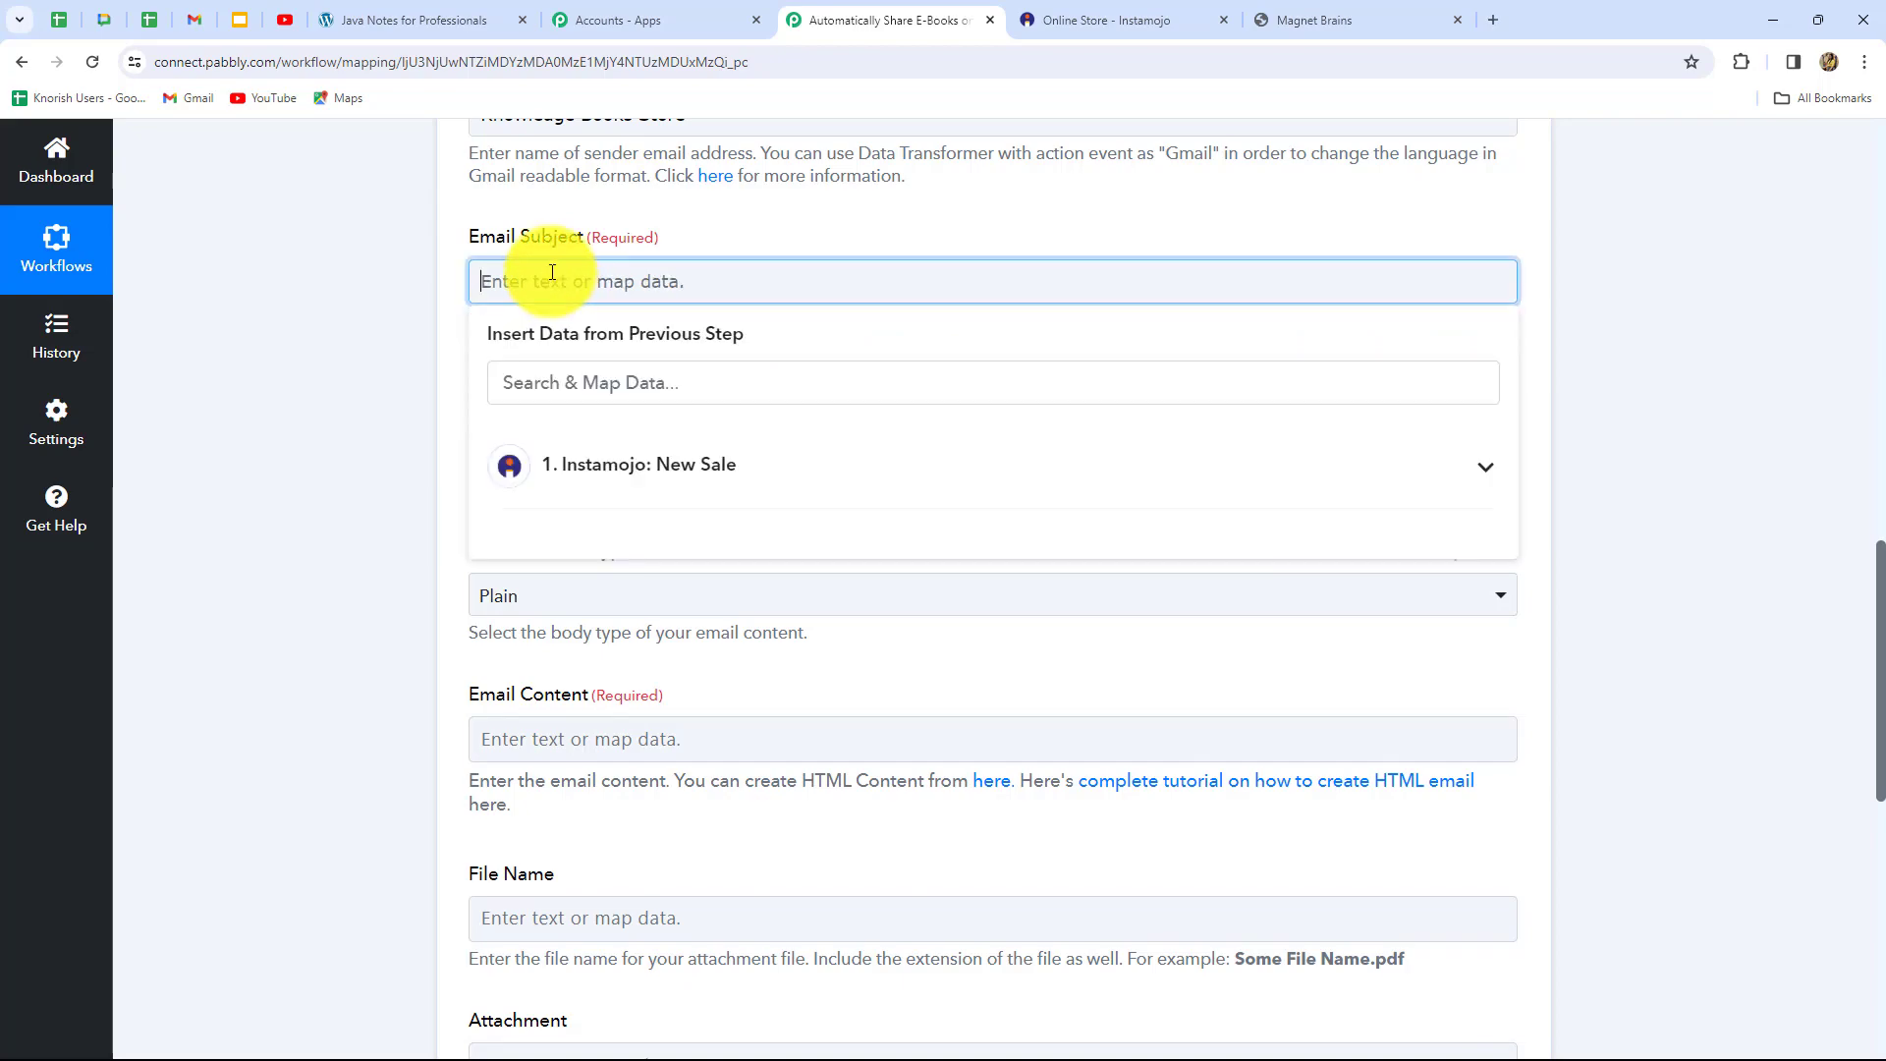
pyautogui.write('Java Script E-Book')
pyautogui.click(356, 446)
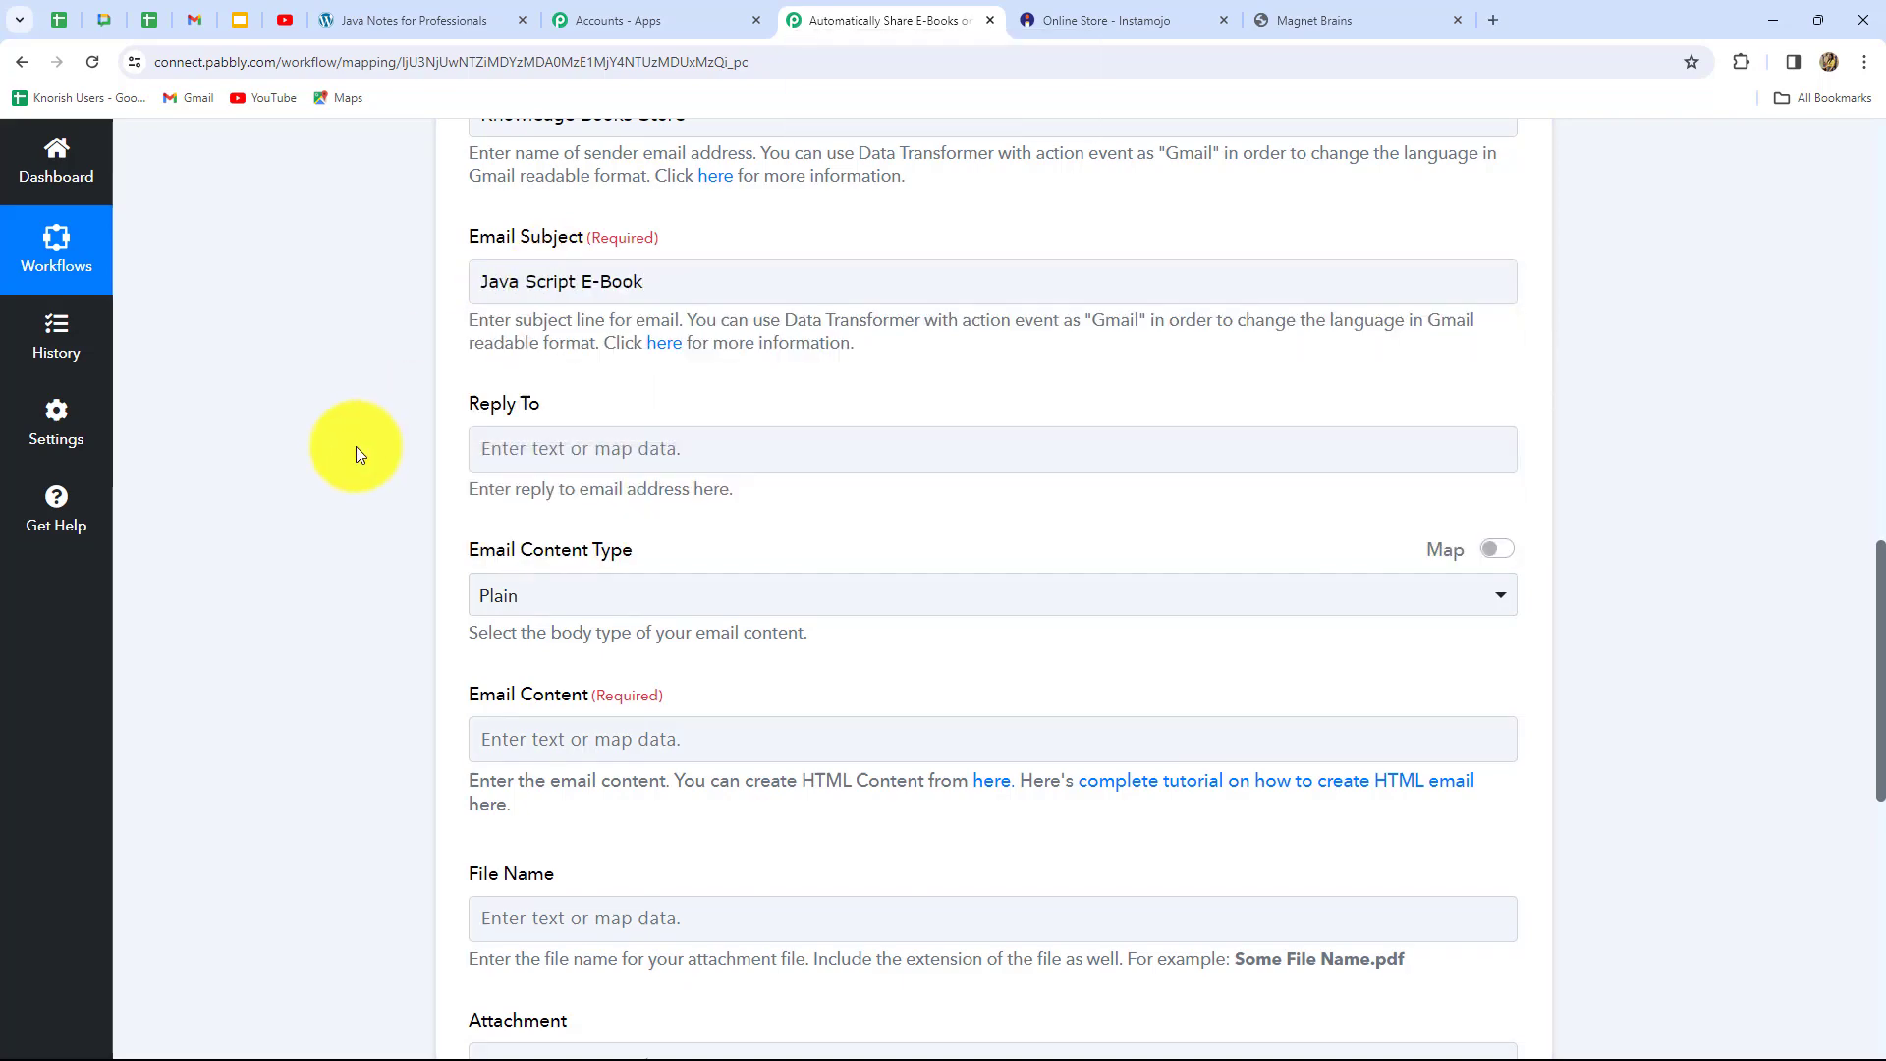
pyautogui.scroll(-1, 356, 446)
pyautogui.scroll(5, 355, 446)
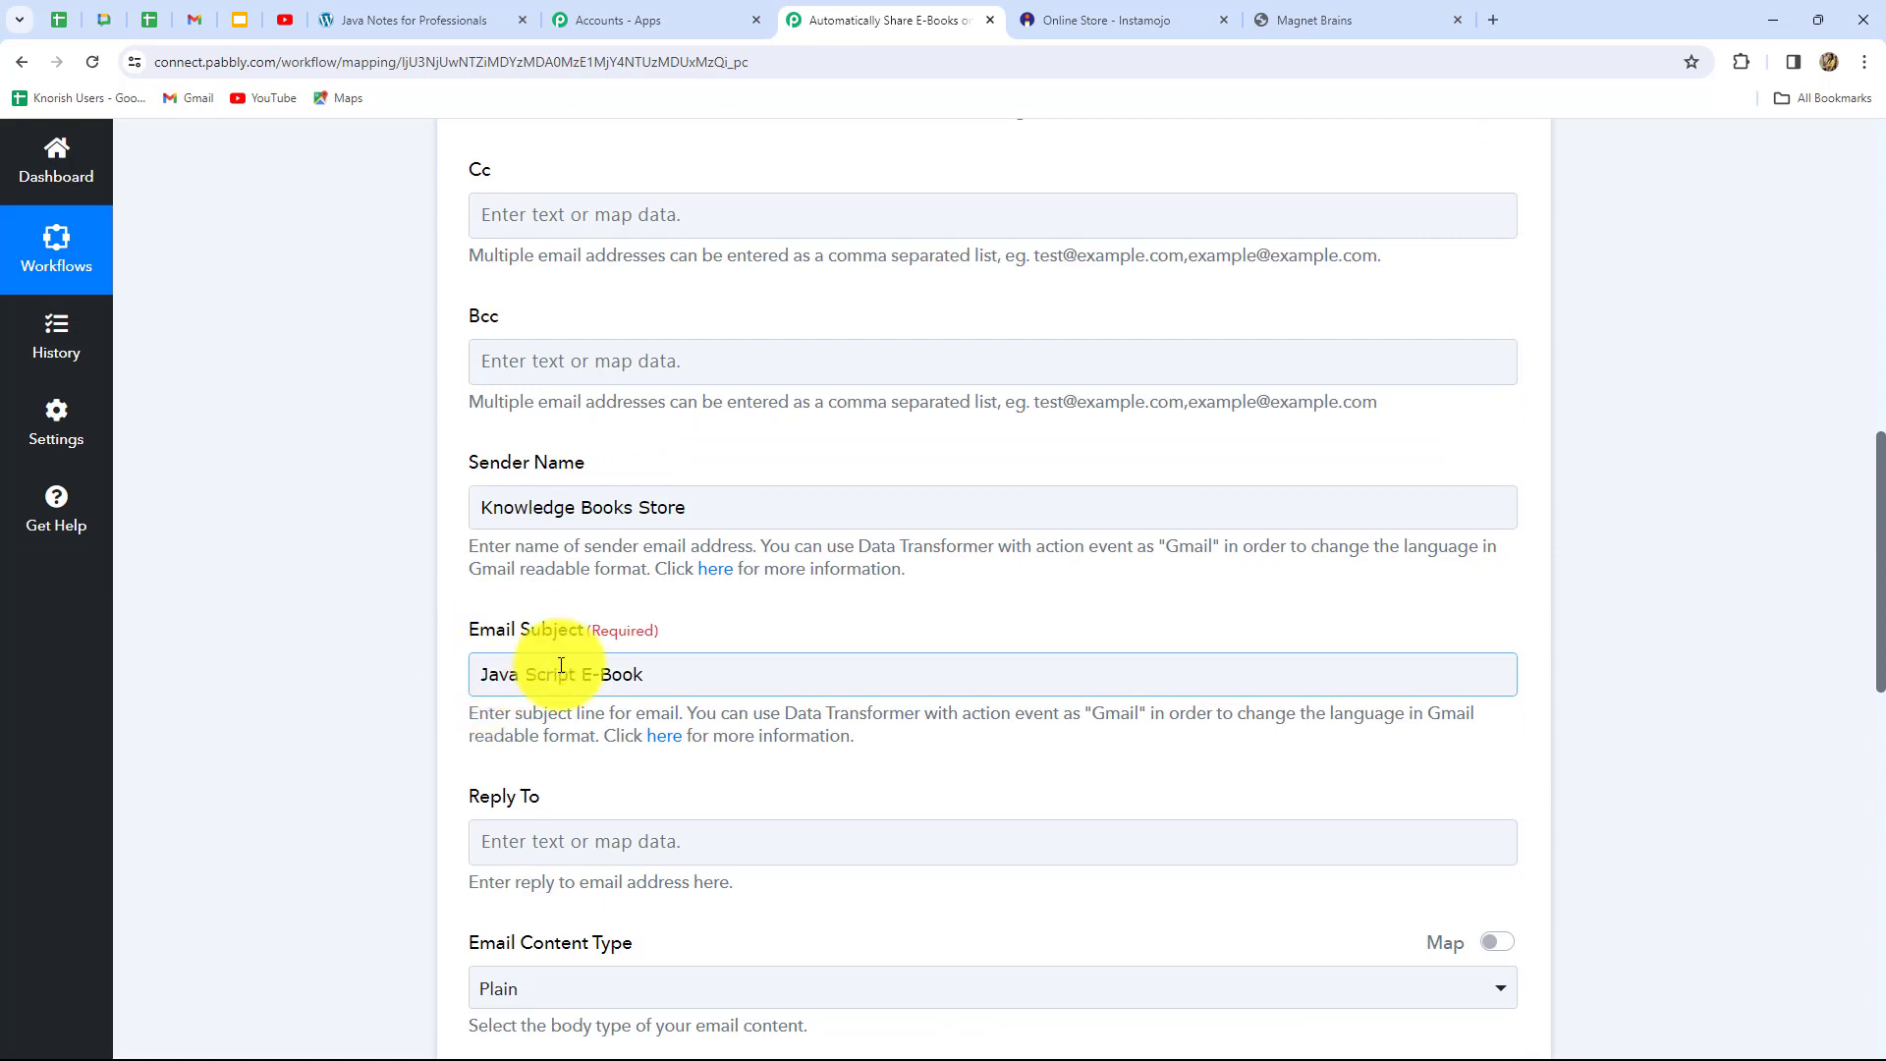
pyautogui.click(742, 503)
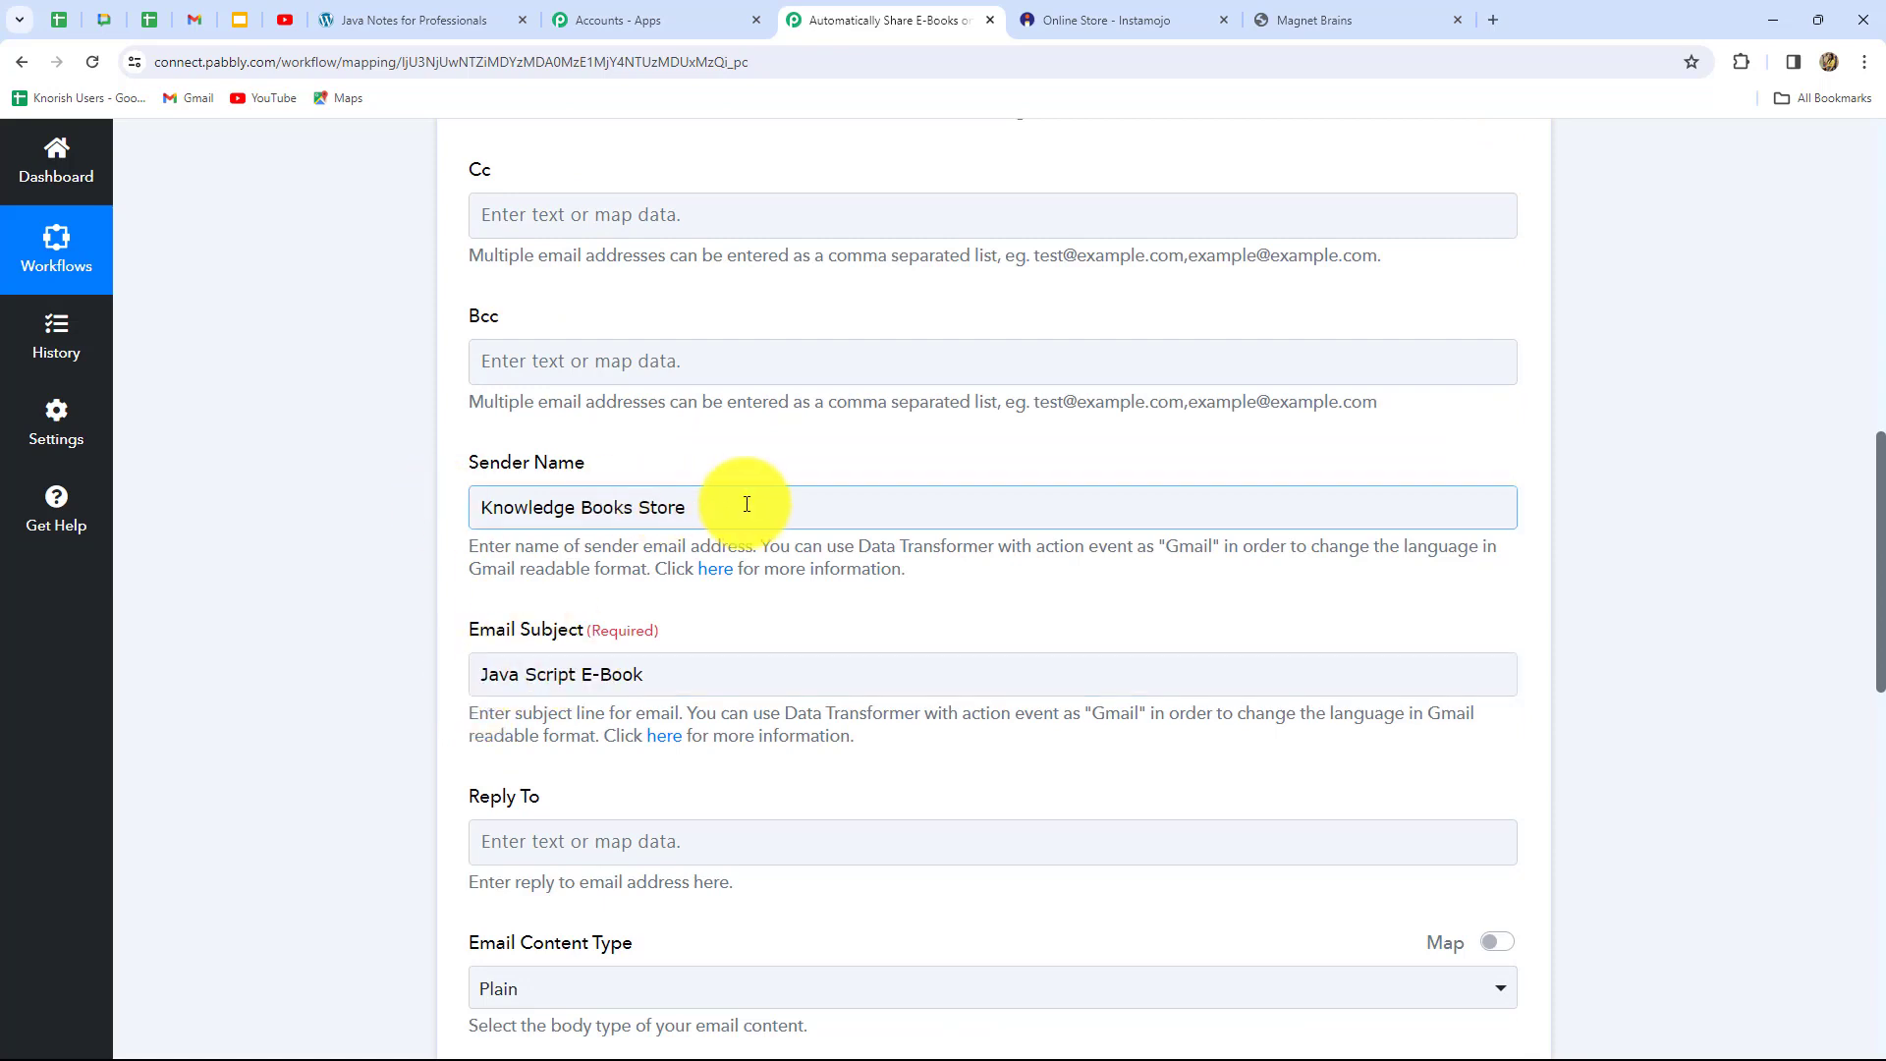
pyautogui.click(661, 816)
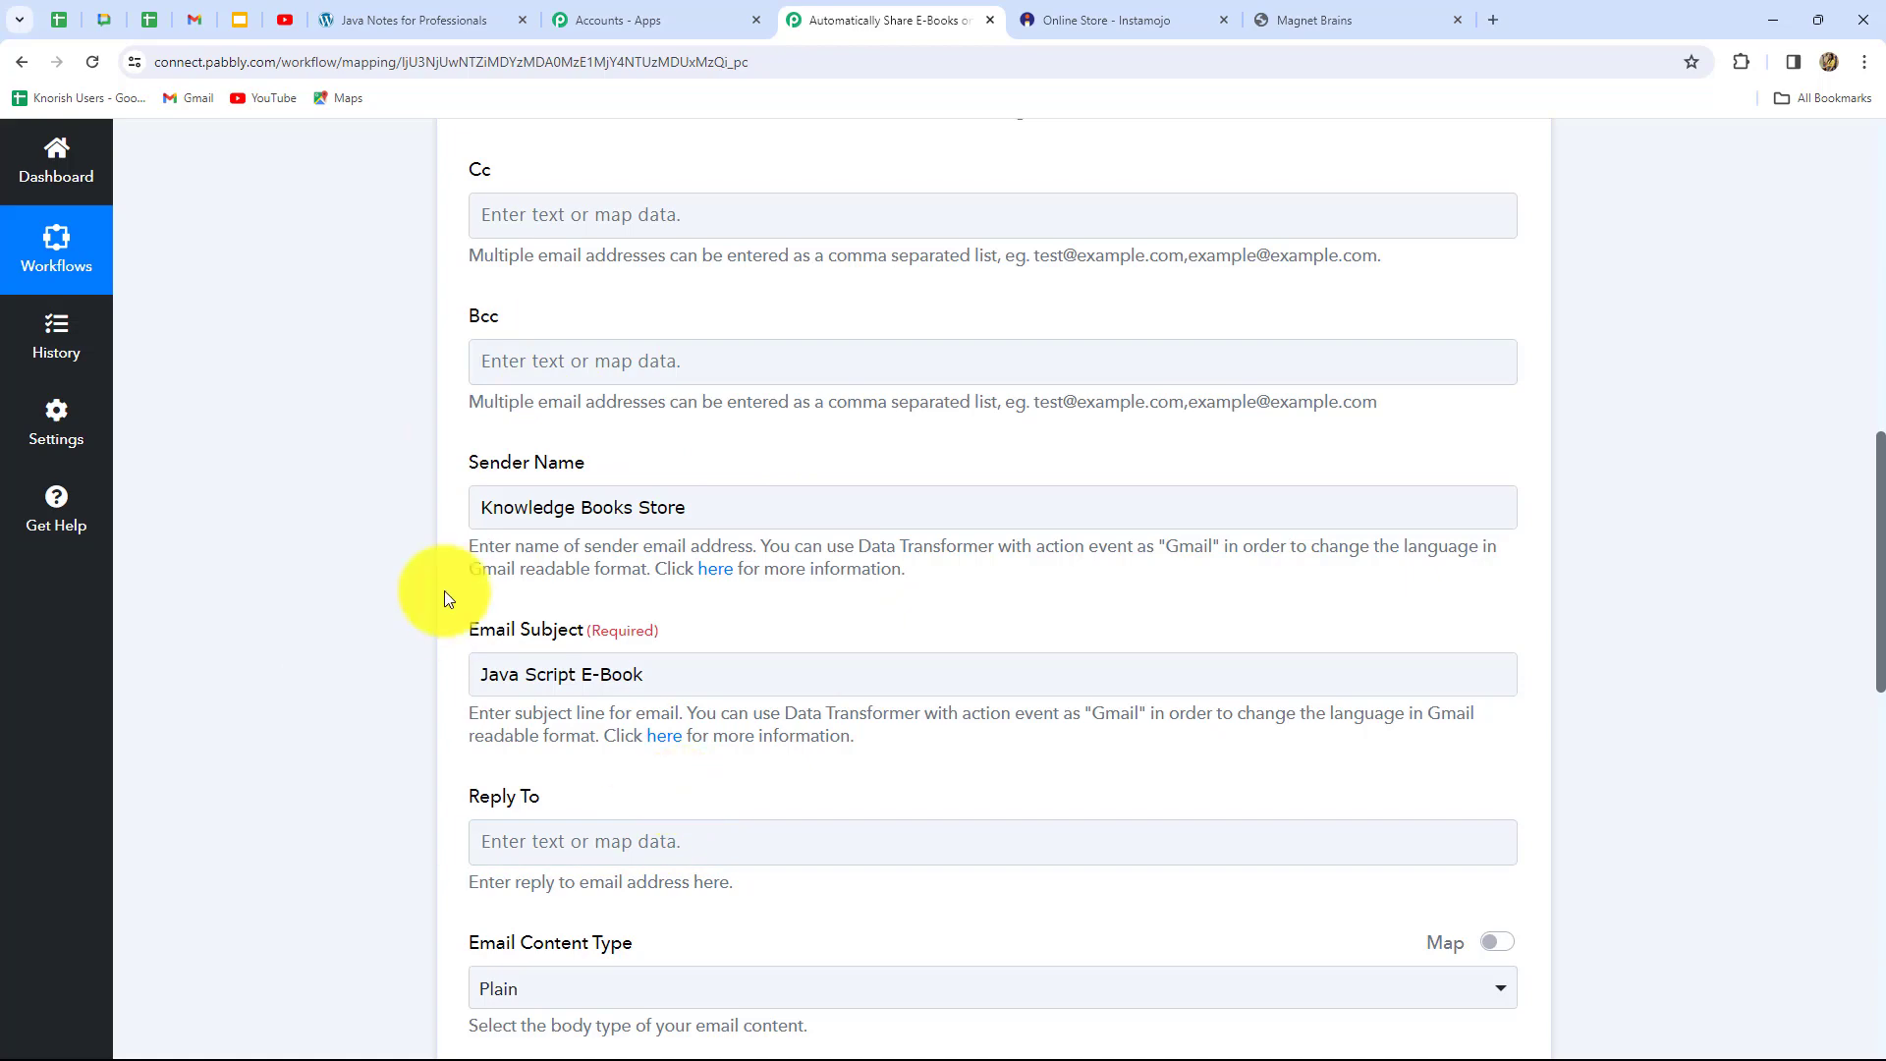
pyautogui.scroll(-1, 929, 740)
pyautogui.scroll(-6, 930, 750)
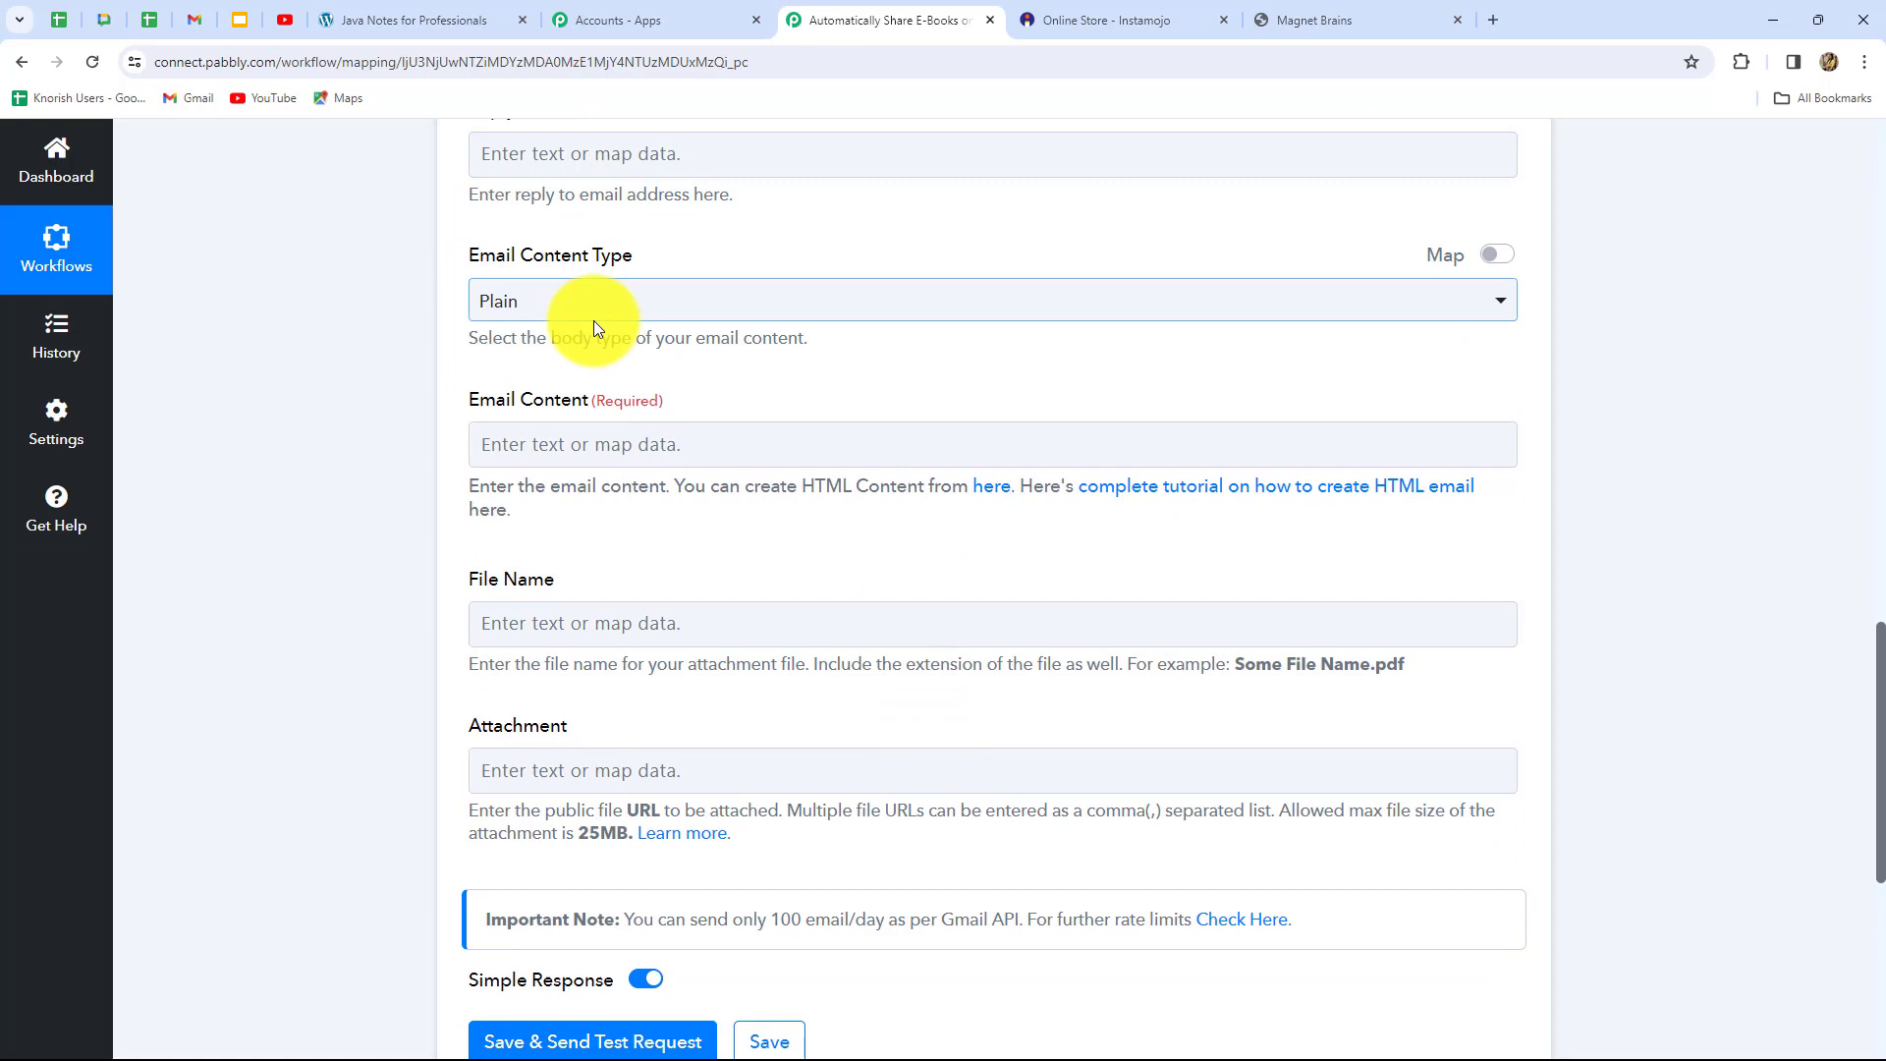
# Begin the plain-text email body with 'Hello,' followed by the mapped Buyer Name
pyautogui.click(525, 442)
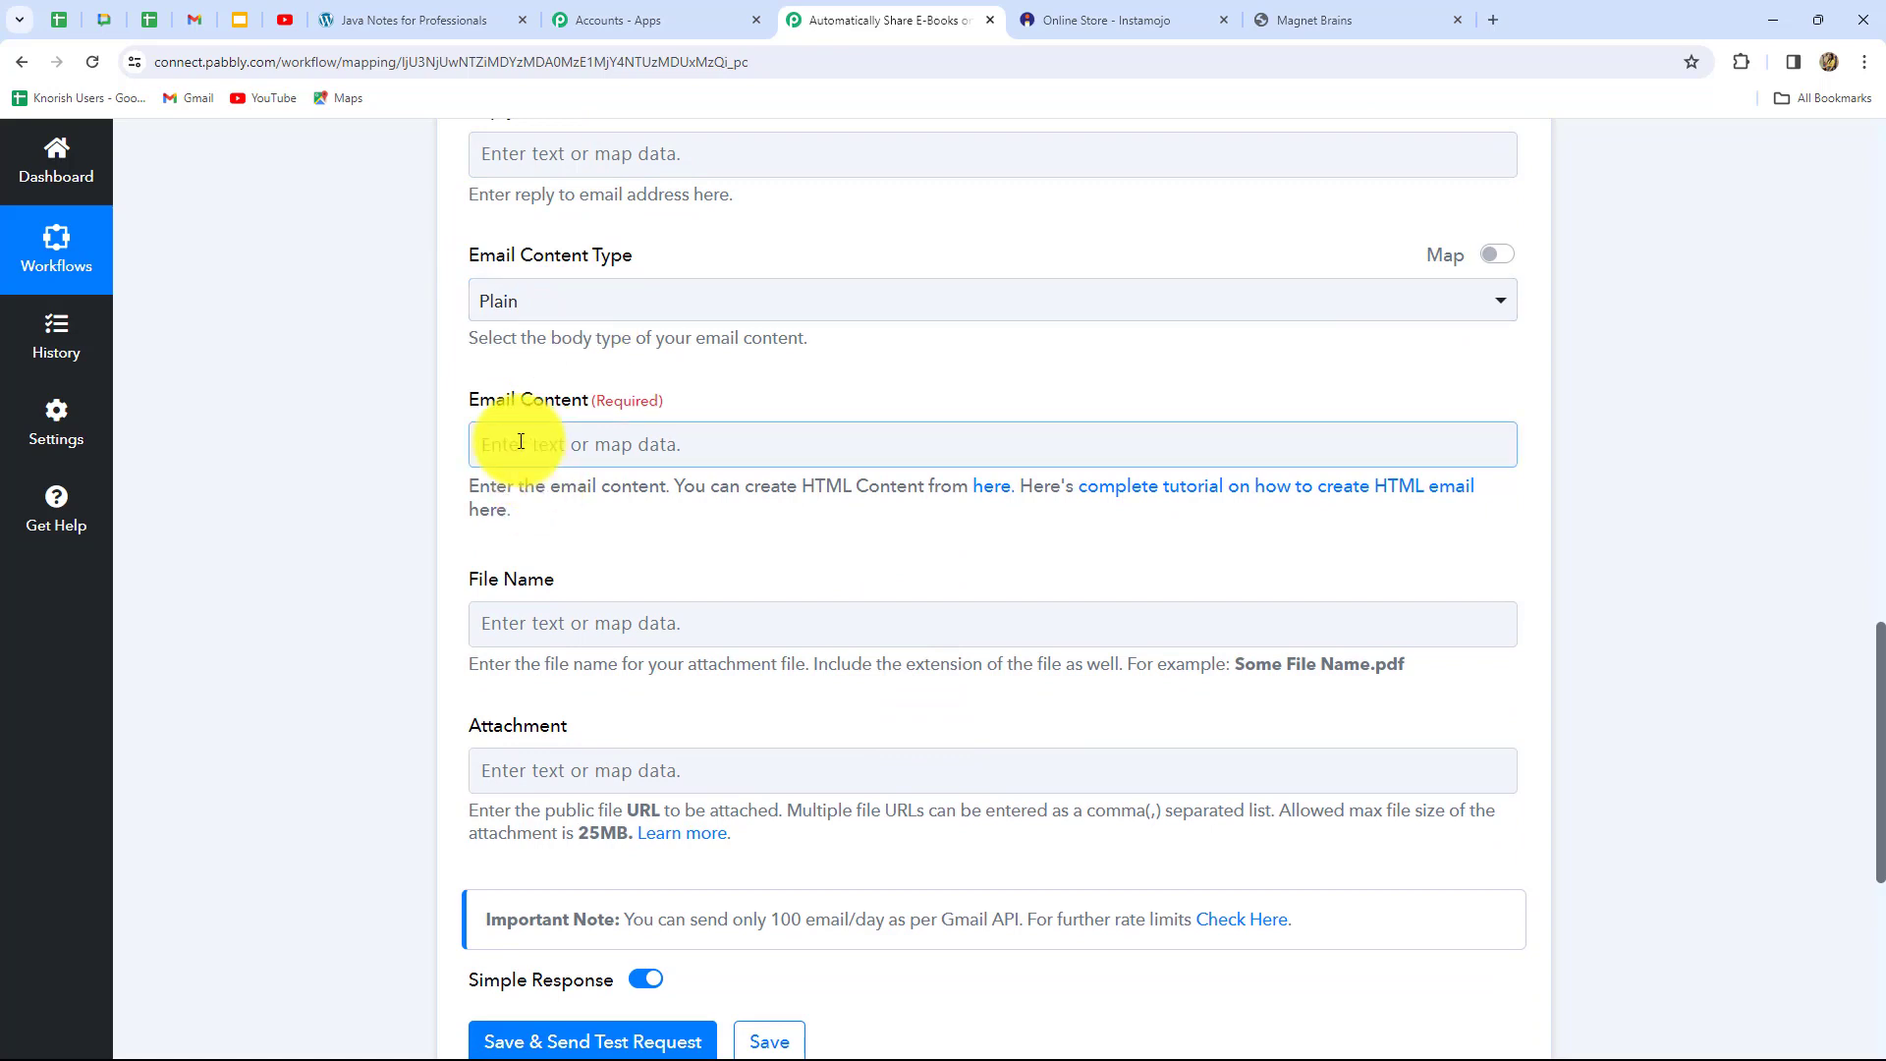
pyautogui.click(521, 441)
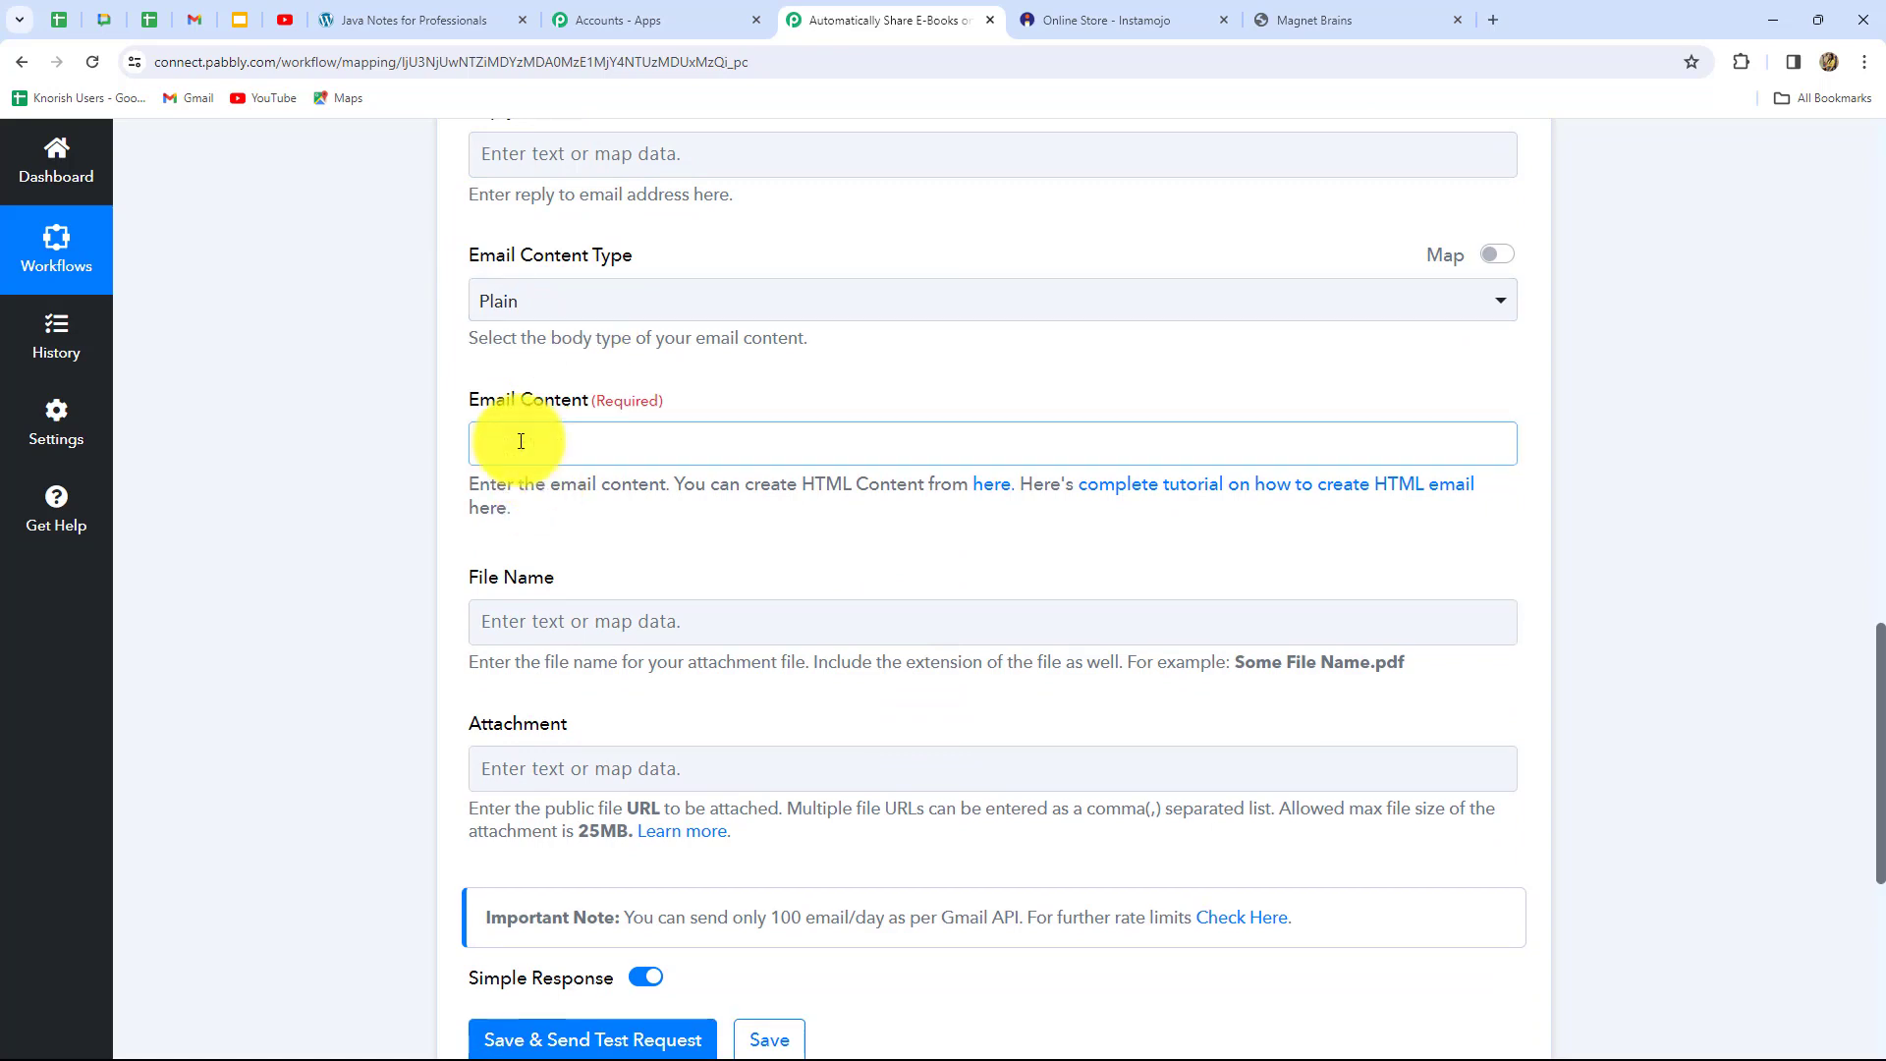
pyautogui.write('H')
pyautogui.press('capslock')
pyautogui.write('el')
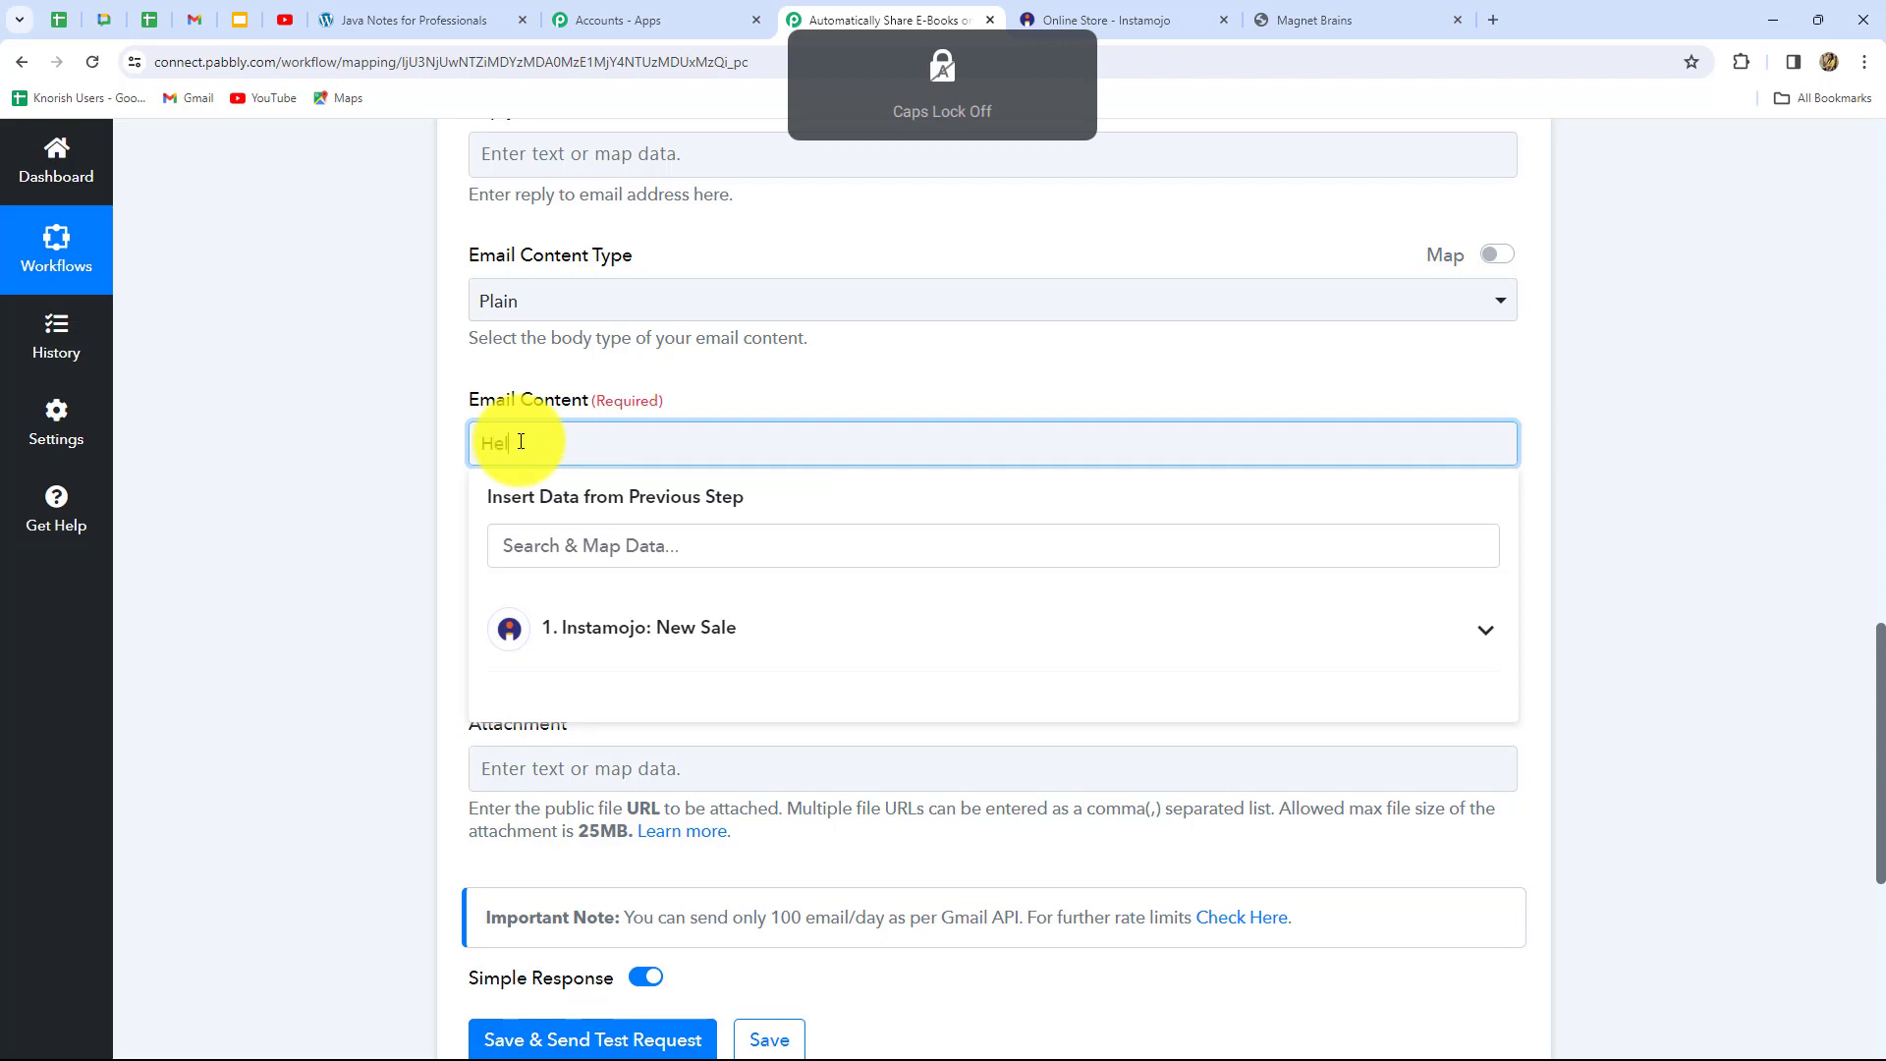
pyautogui.write('lo,')
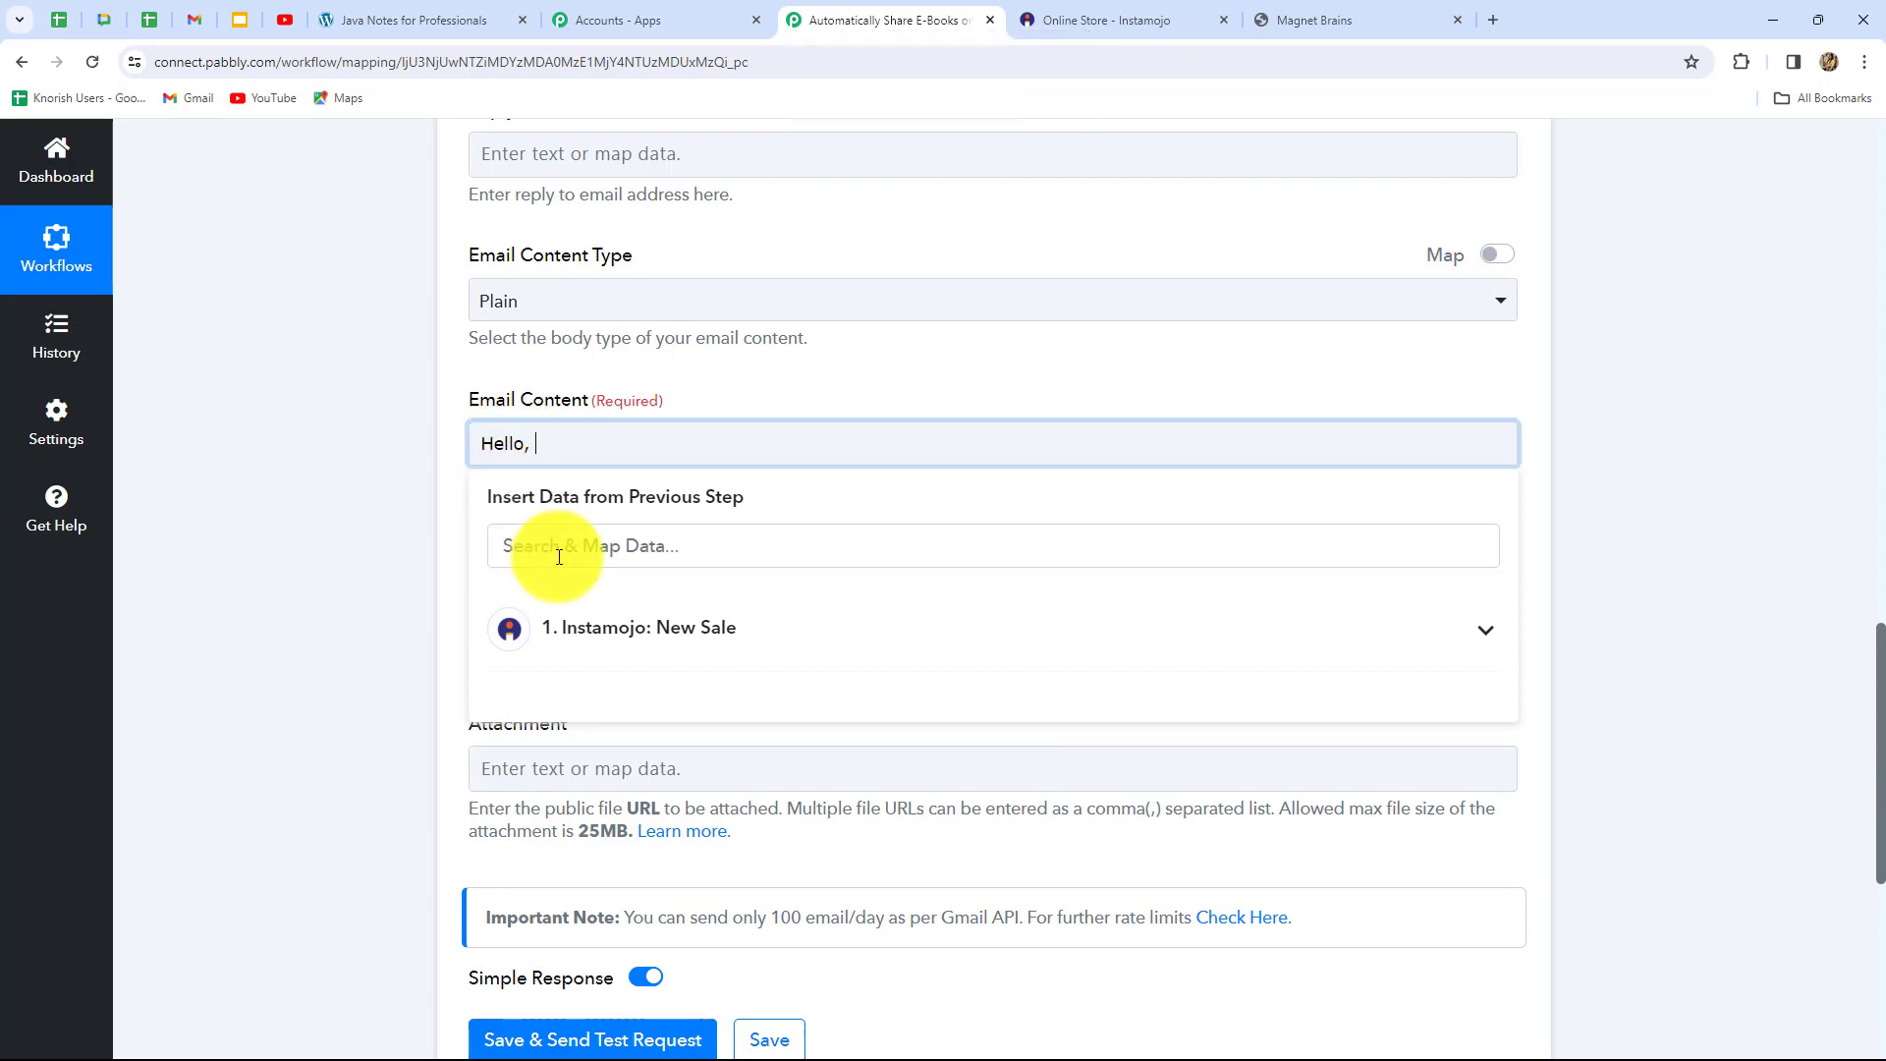
pyautogui.click(599, 639)
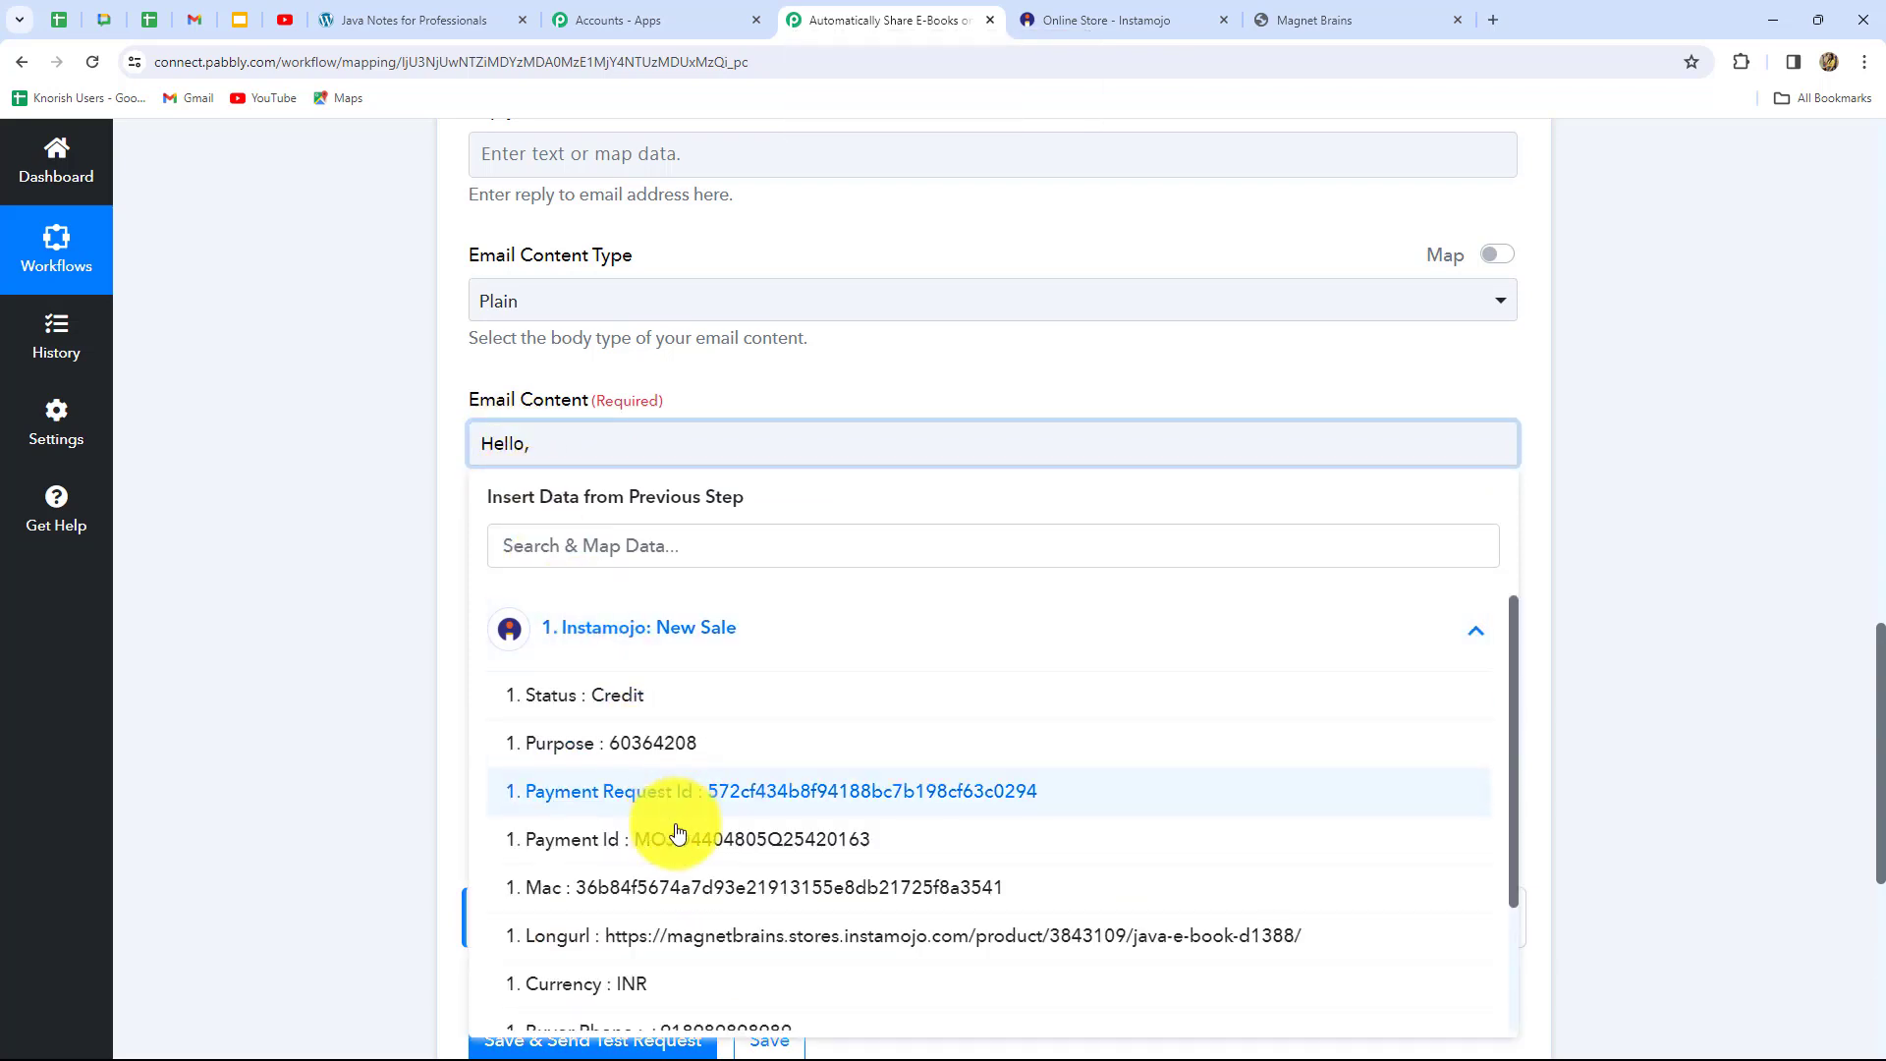
pyautogui.scroll(-2, 658, 968)
pyautogui.click(711, 924)
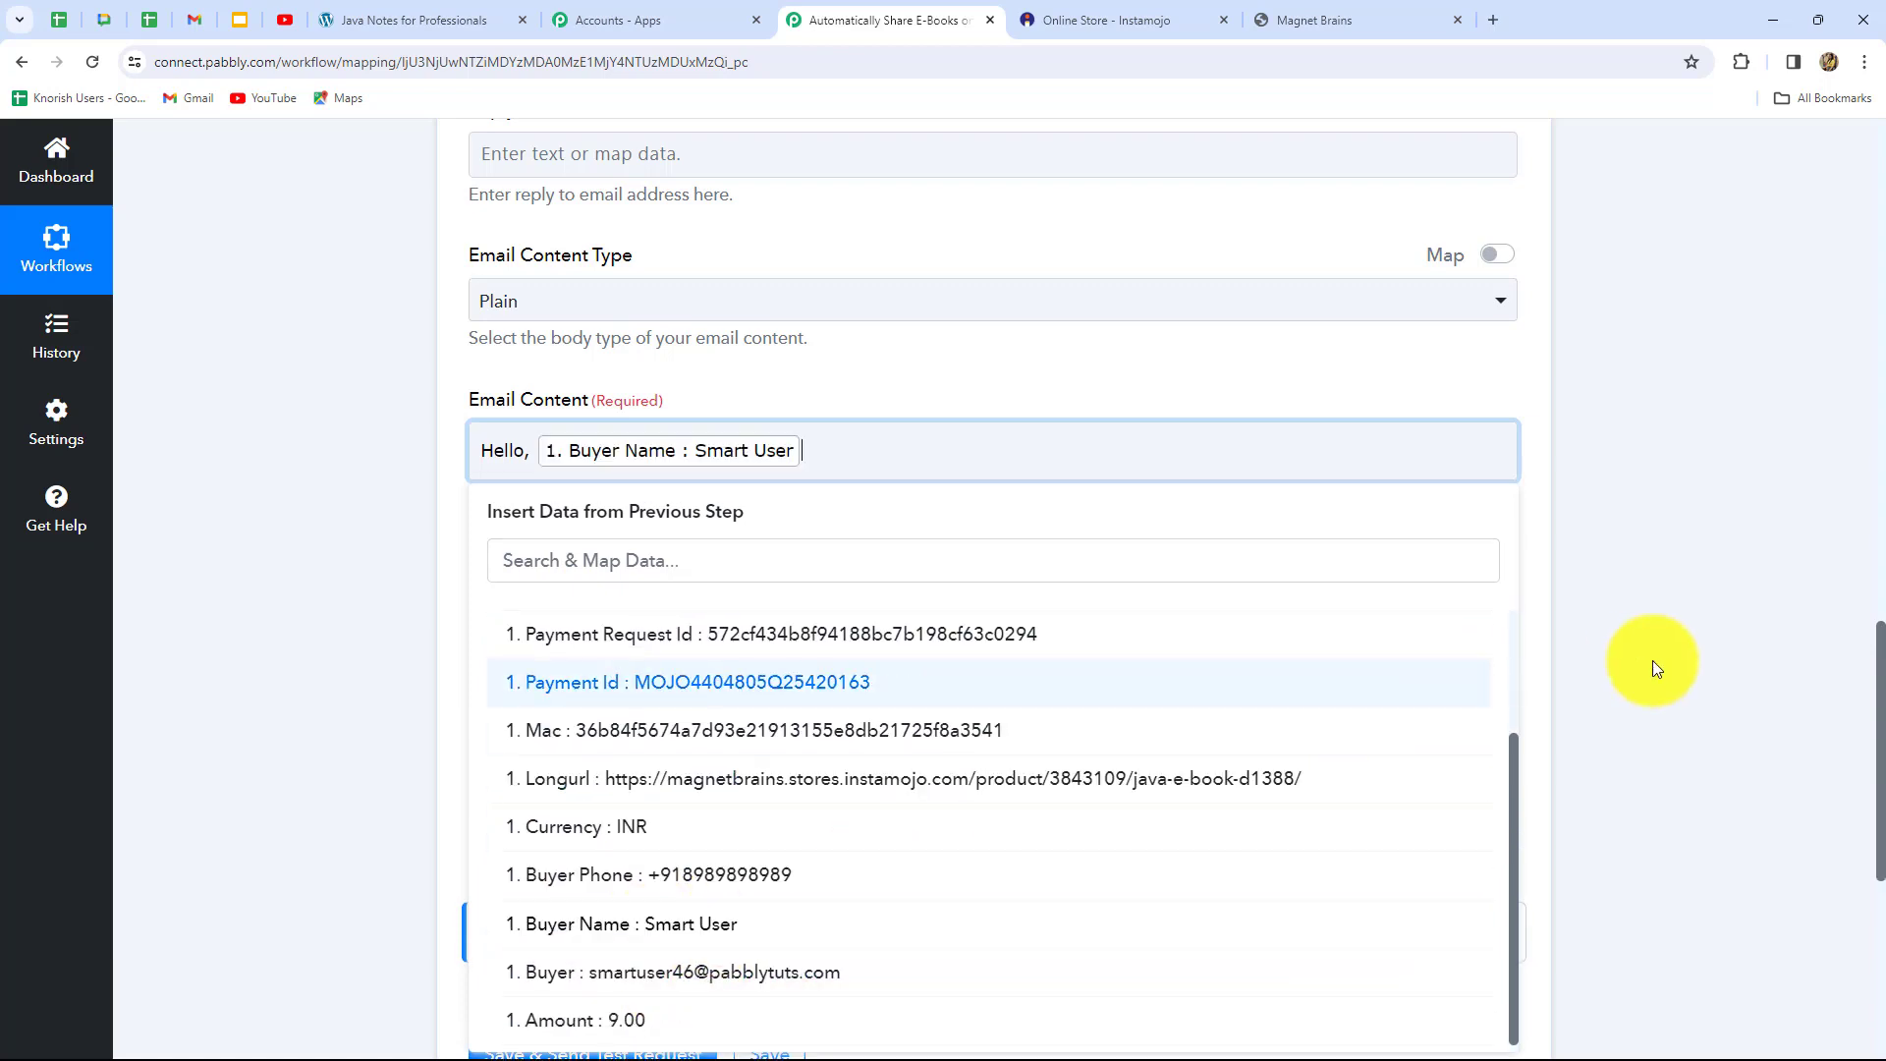
pyautogui.click(1668, 655)
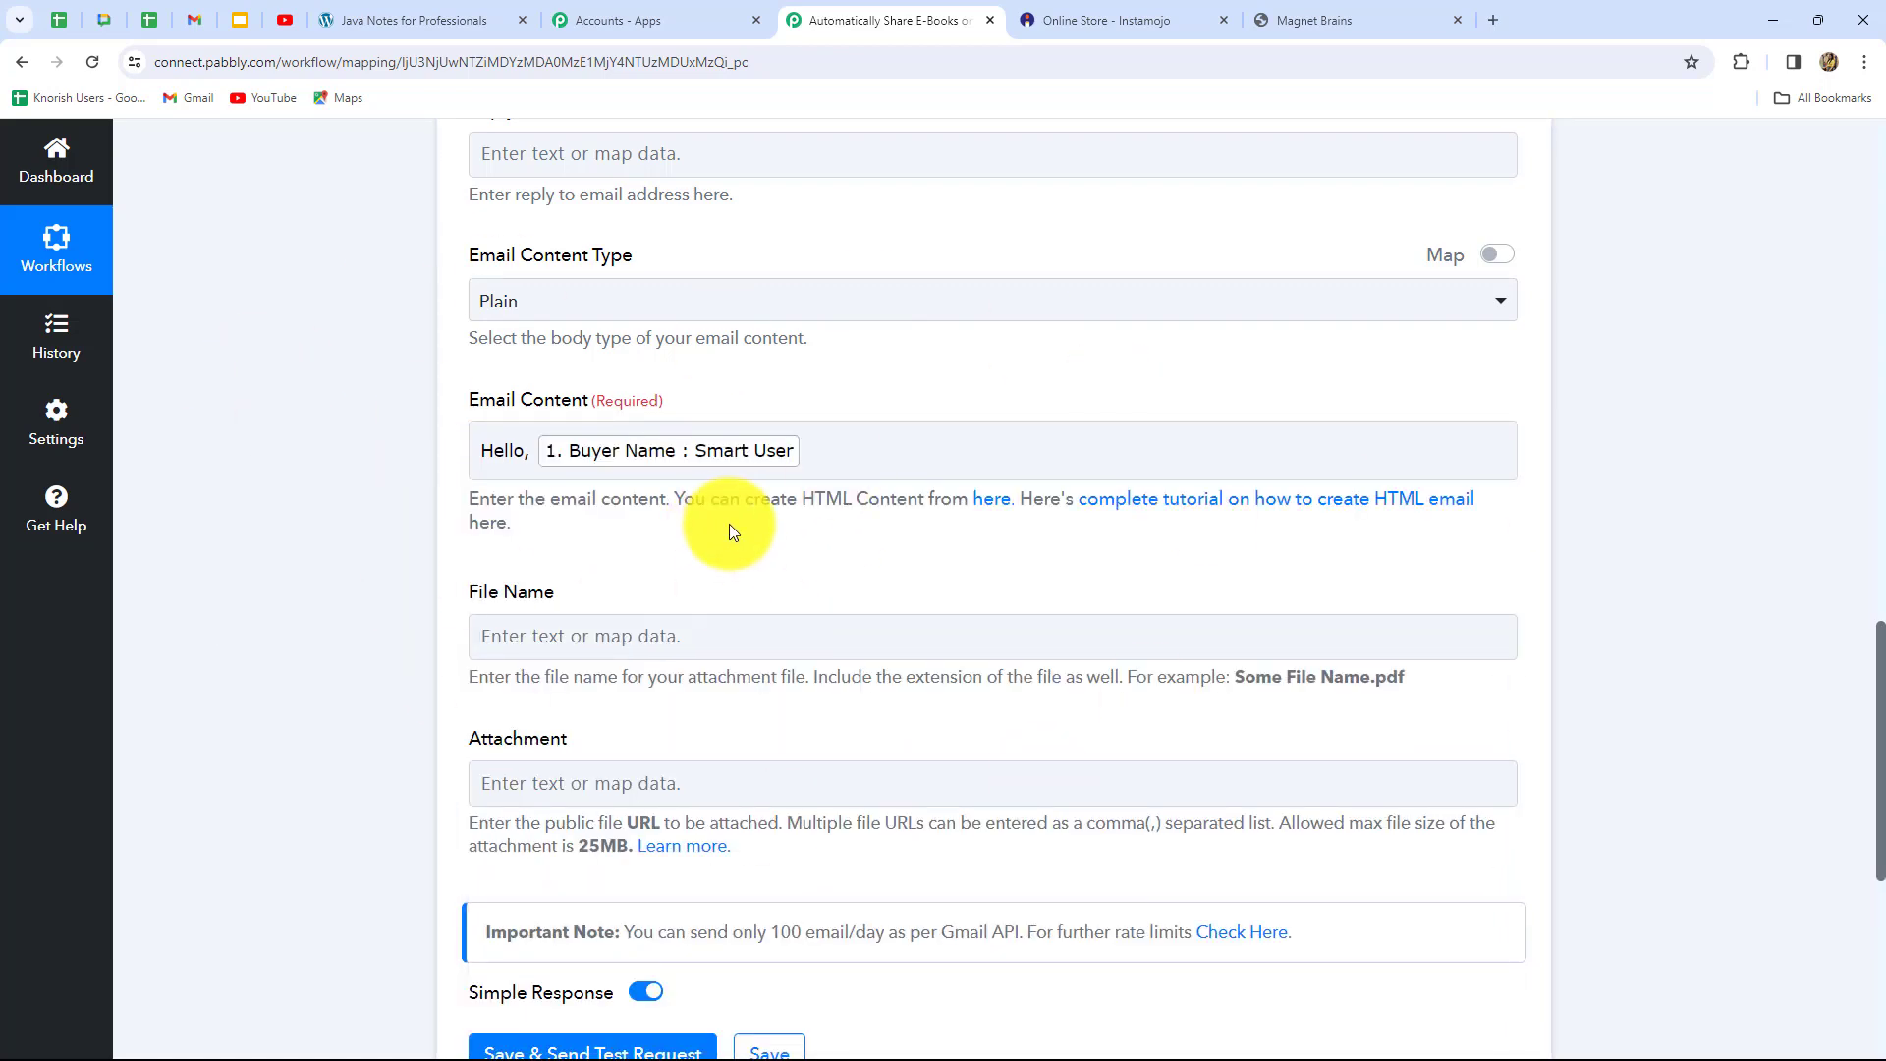
# On a new line, paste the thank-you message confirming the Java E-Book order
pyautogui.click(813, 460)
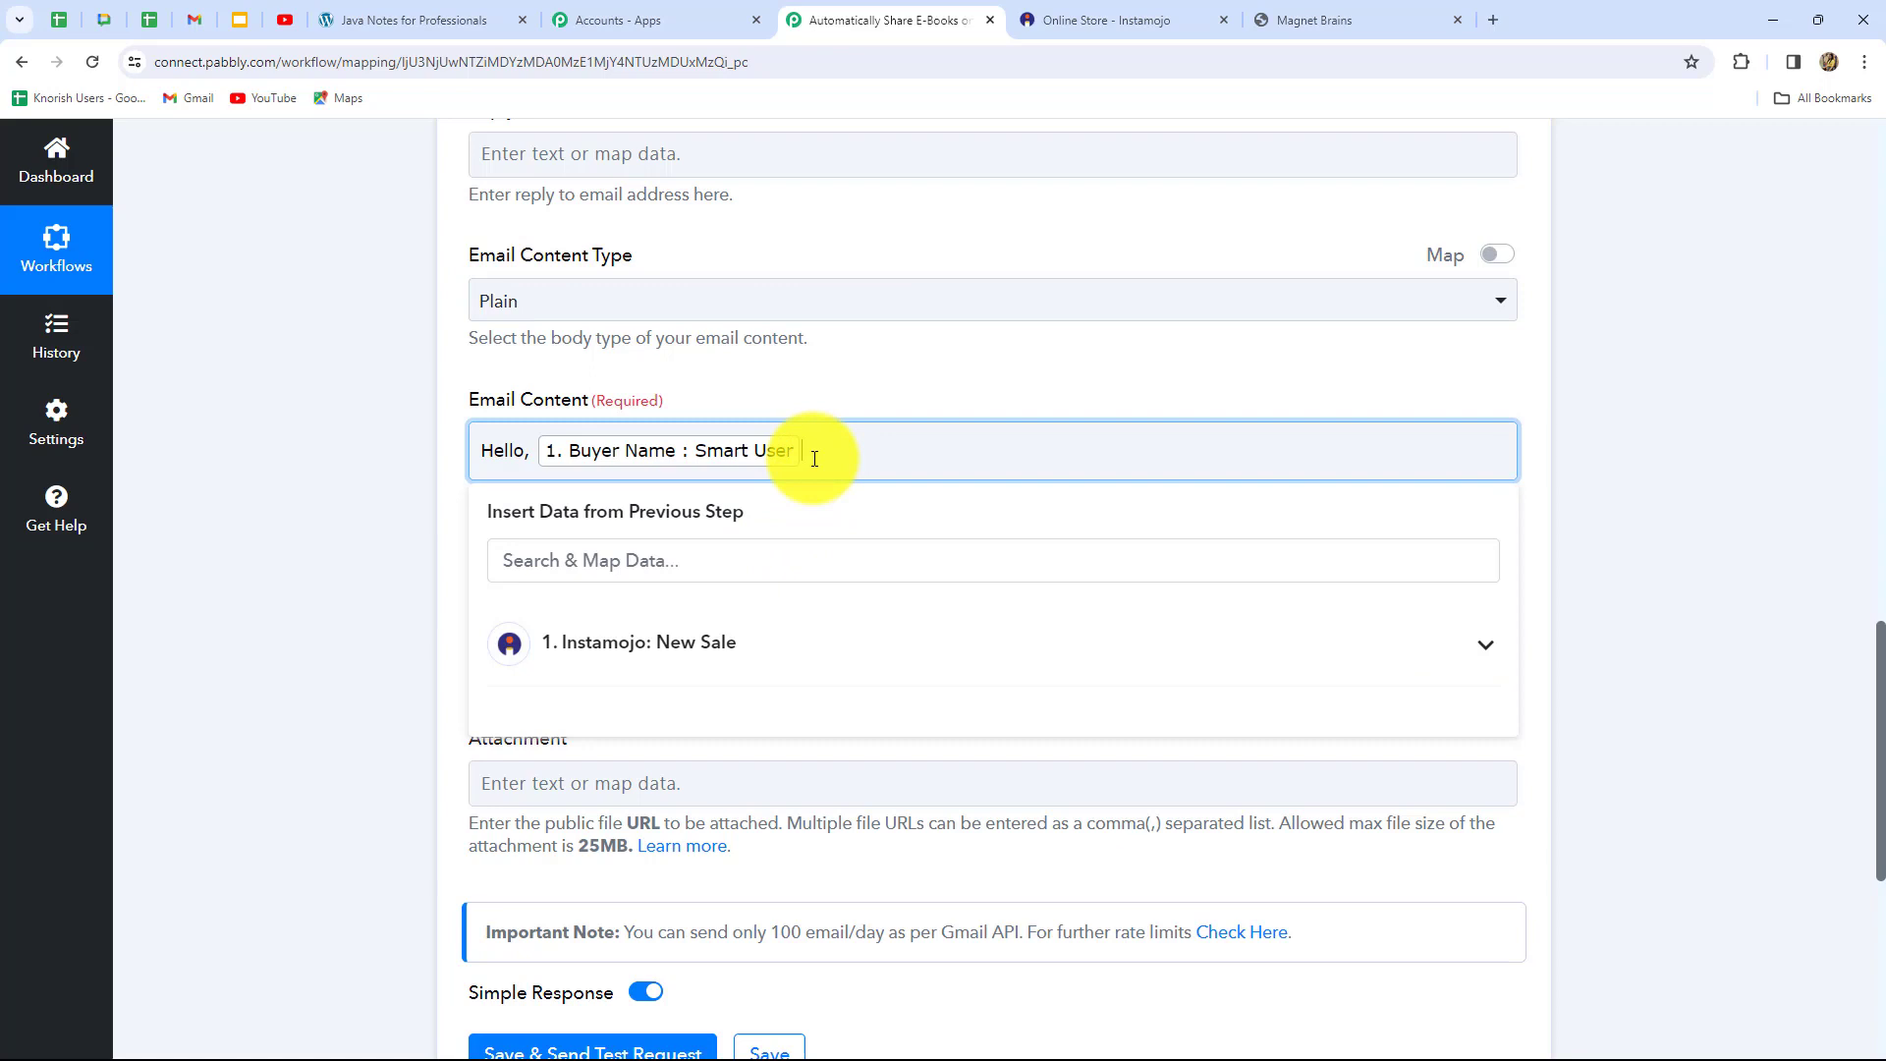
pyautogui.press('Return')
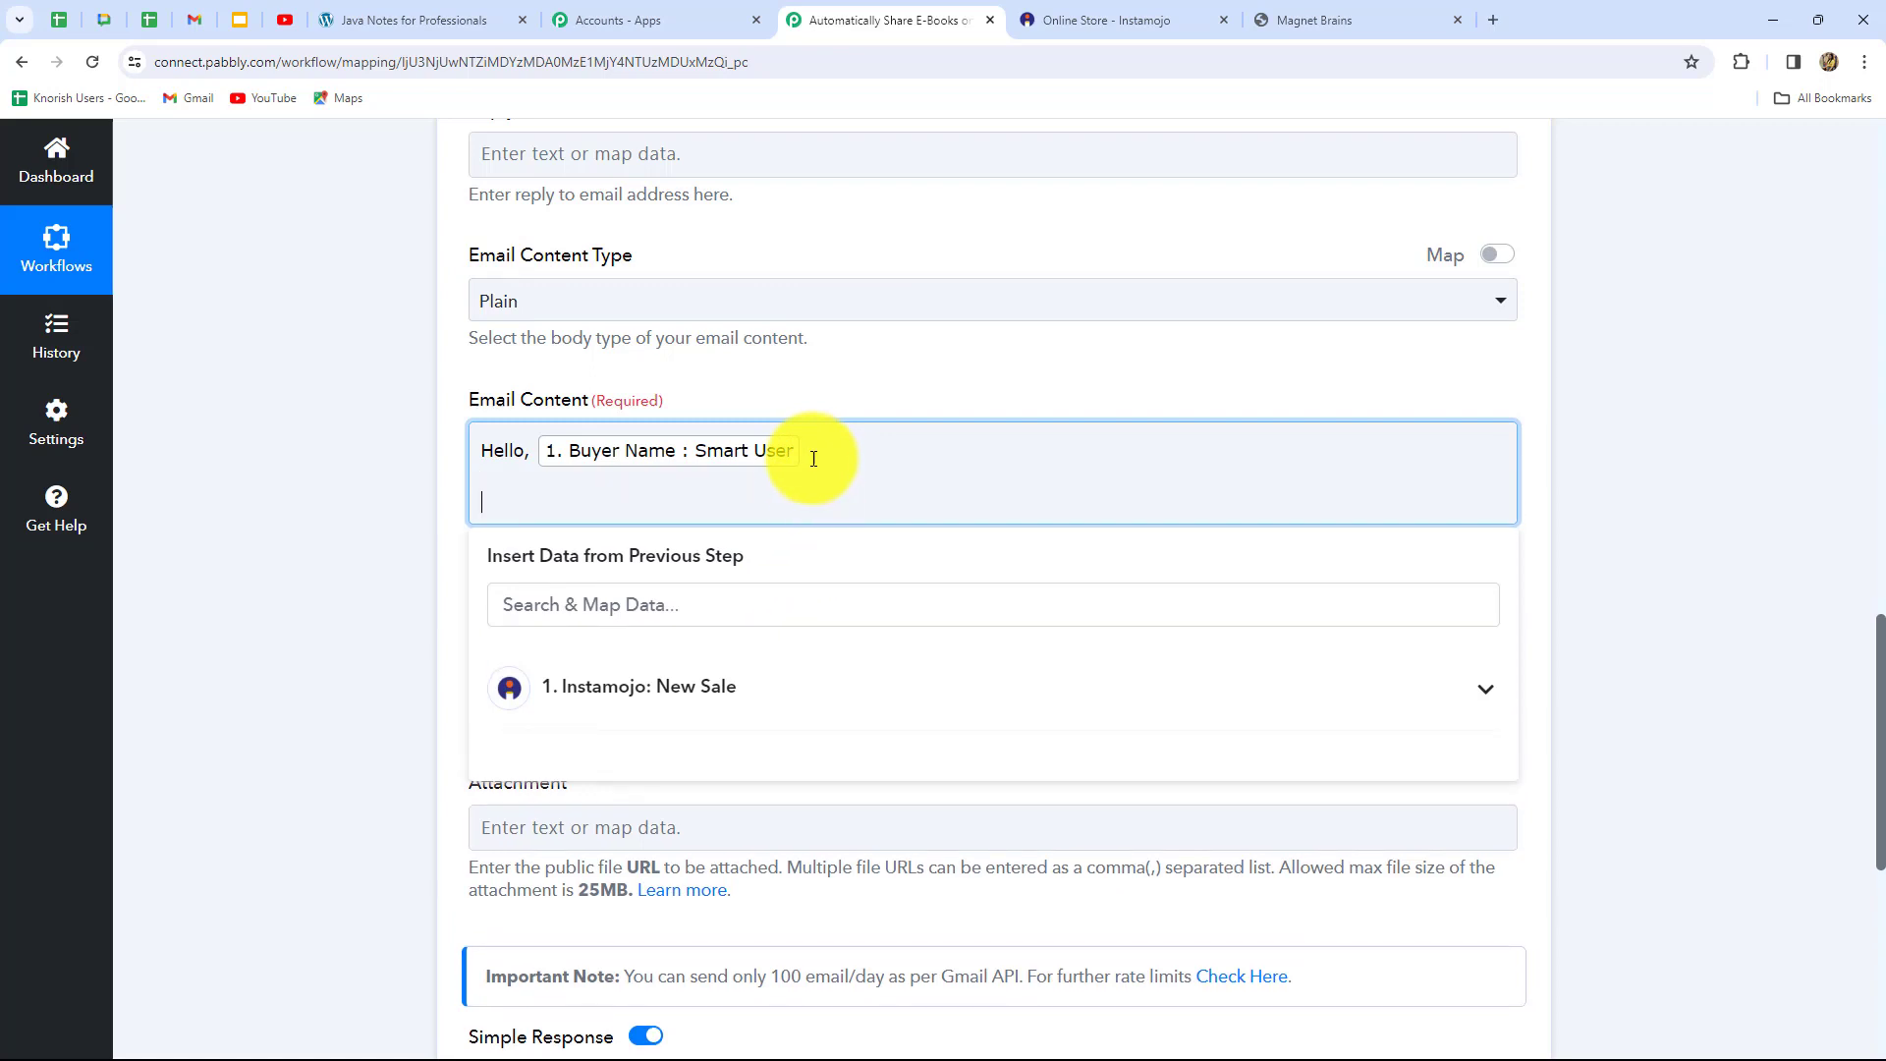
pyautogui.hotkey('ctrl', 'v')
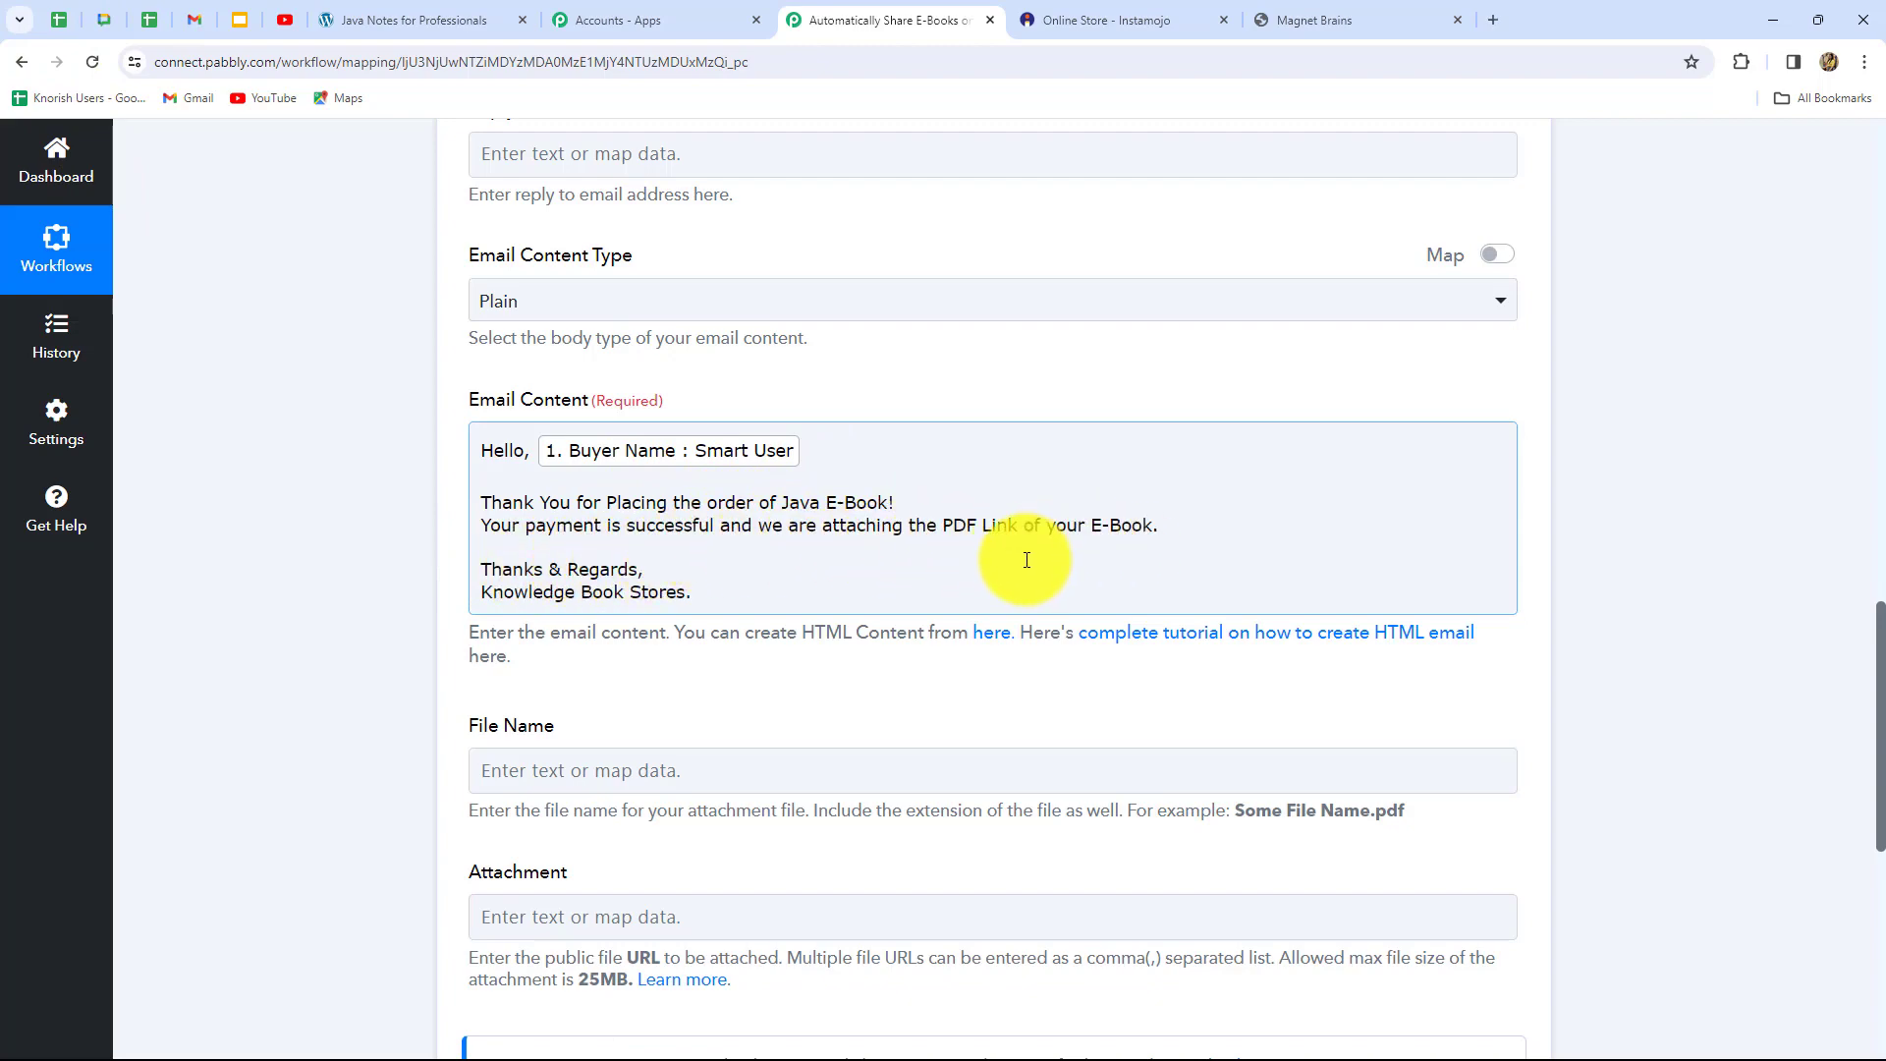
pyautogui.scroll(-3, 1032, 558)
pyautogui.scroll(2, 648, 519)
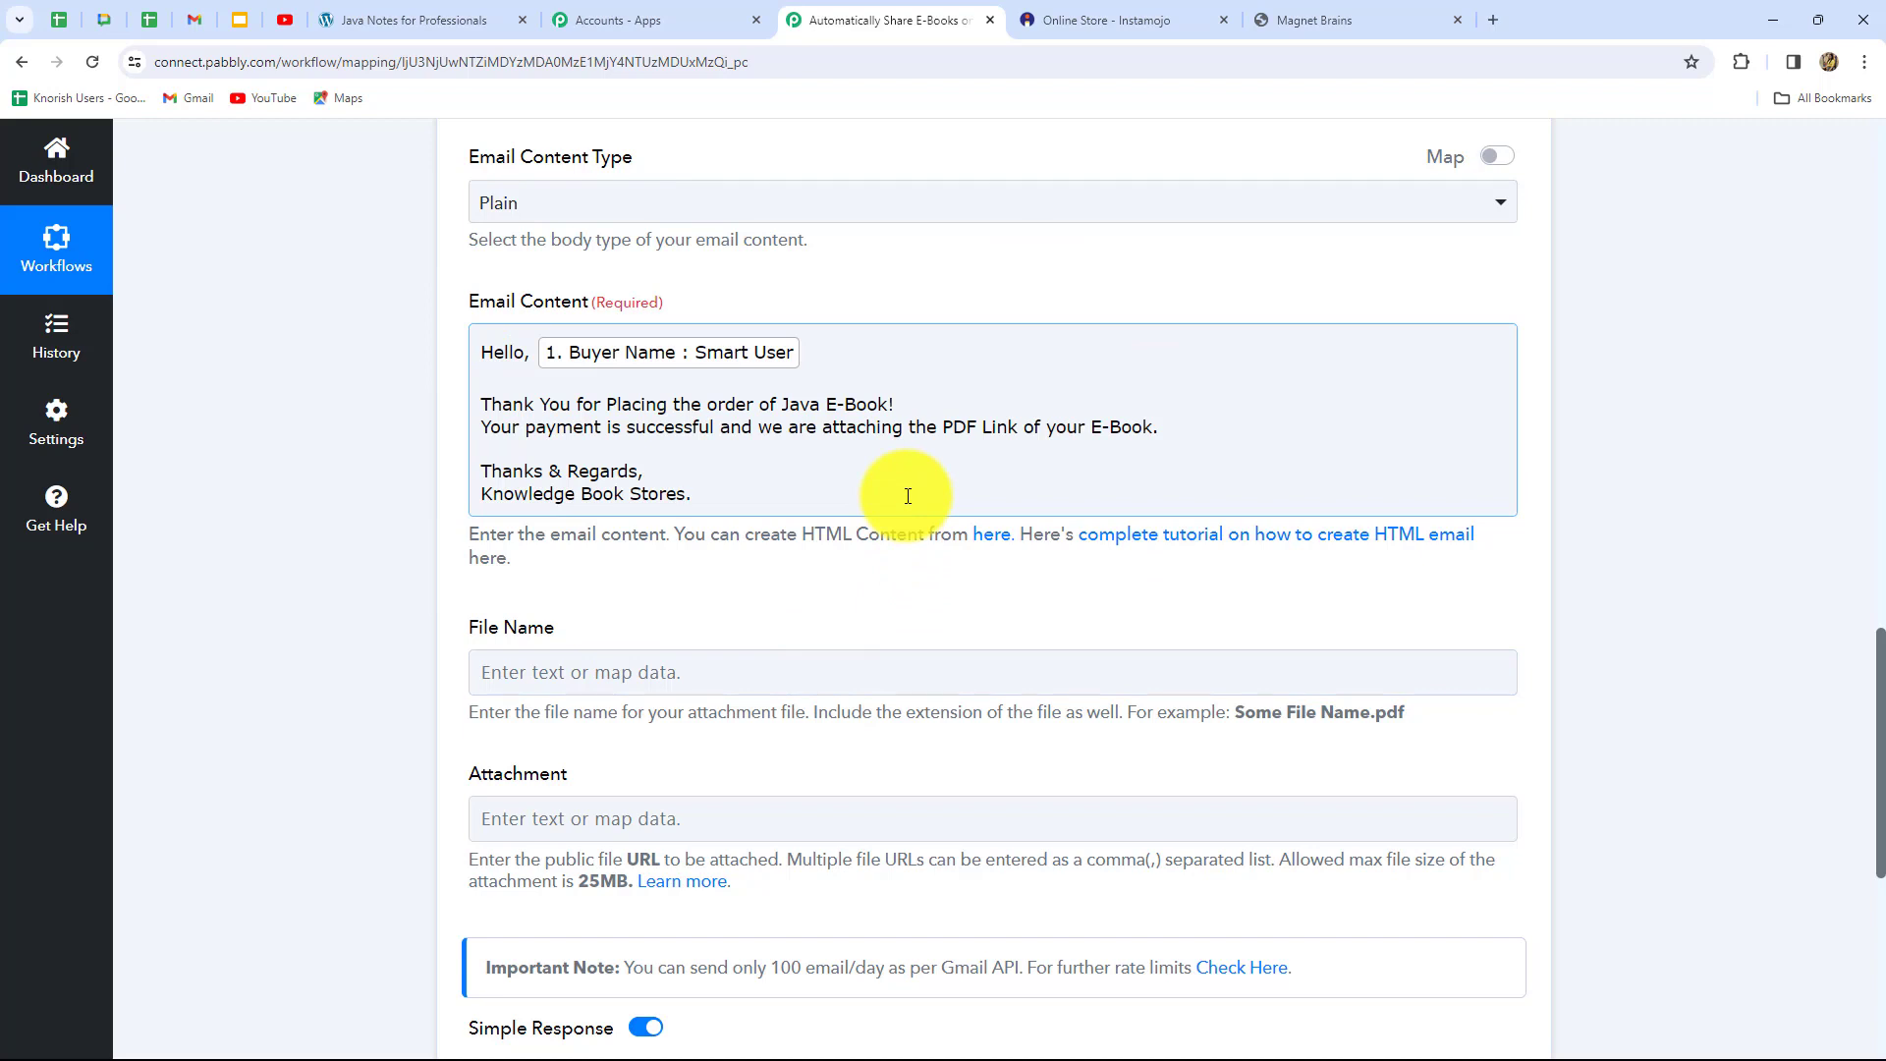
pyautogui.scroll(-3, 907, 496)
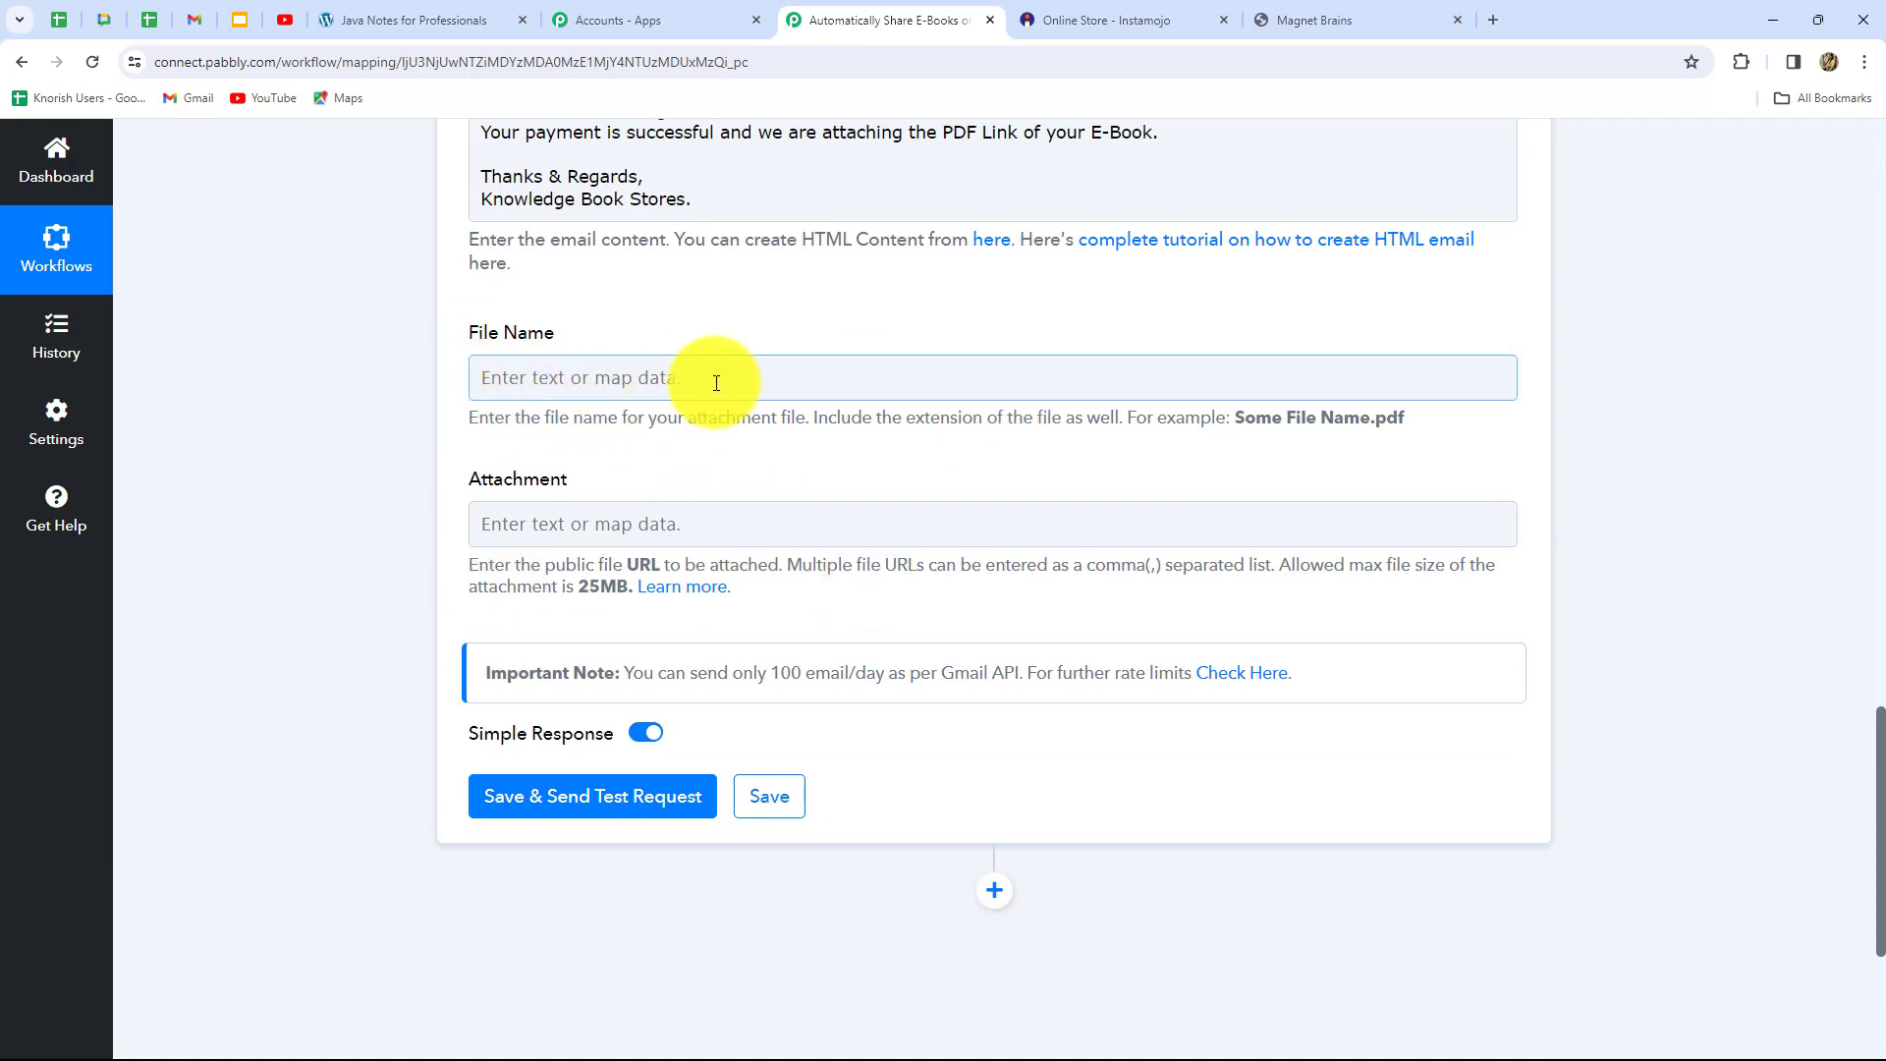
# Name the attachment file 'Java Script E-Book'
pyautogui.click(639, 381)
pyautogui.write('Java ')
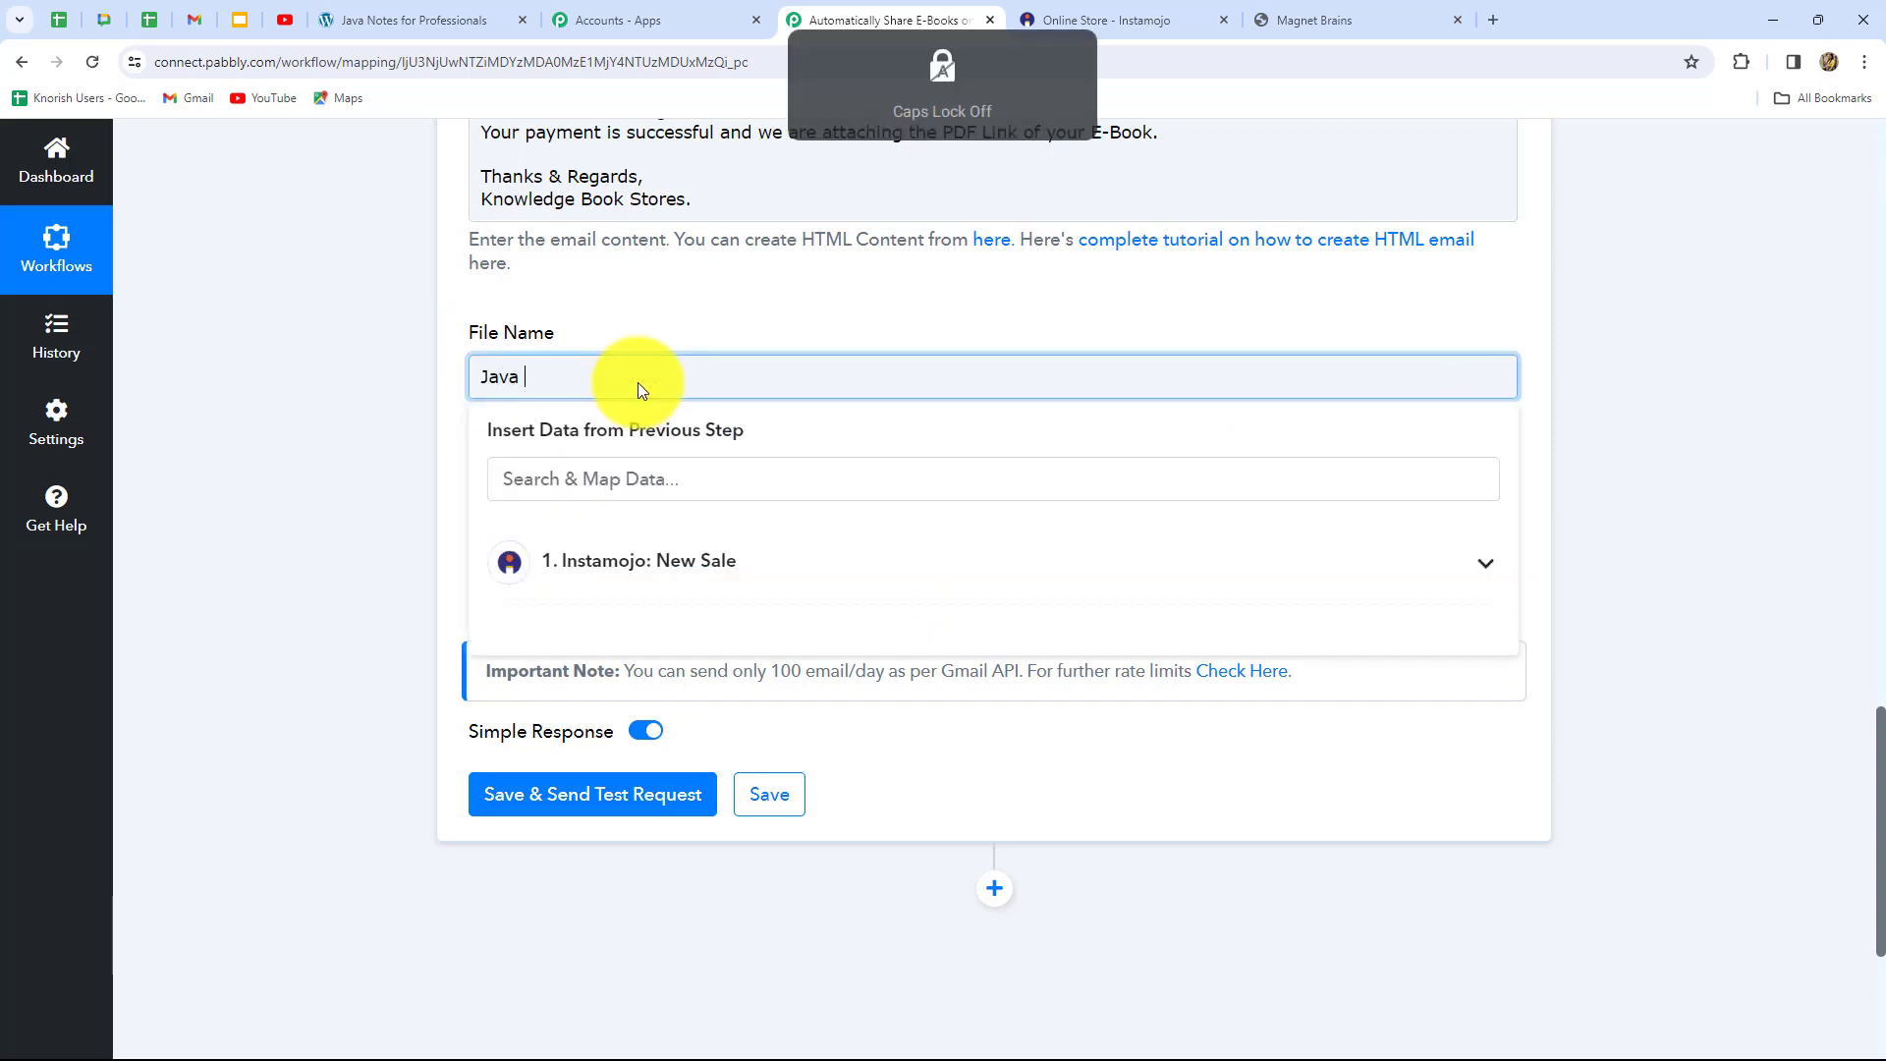
pyautogui.write('Script E-Book')
pyautogui.click(375, 510)
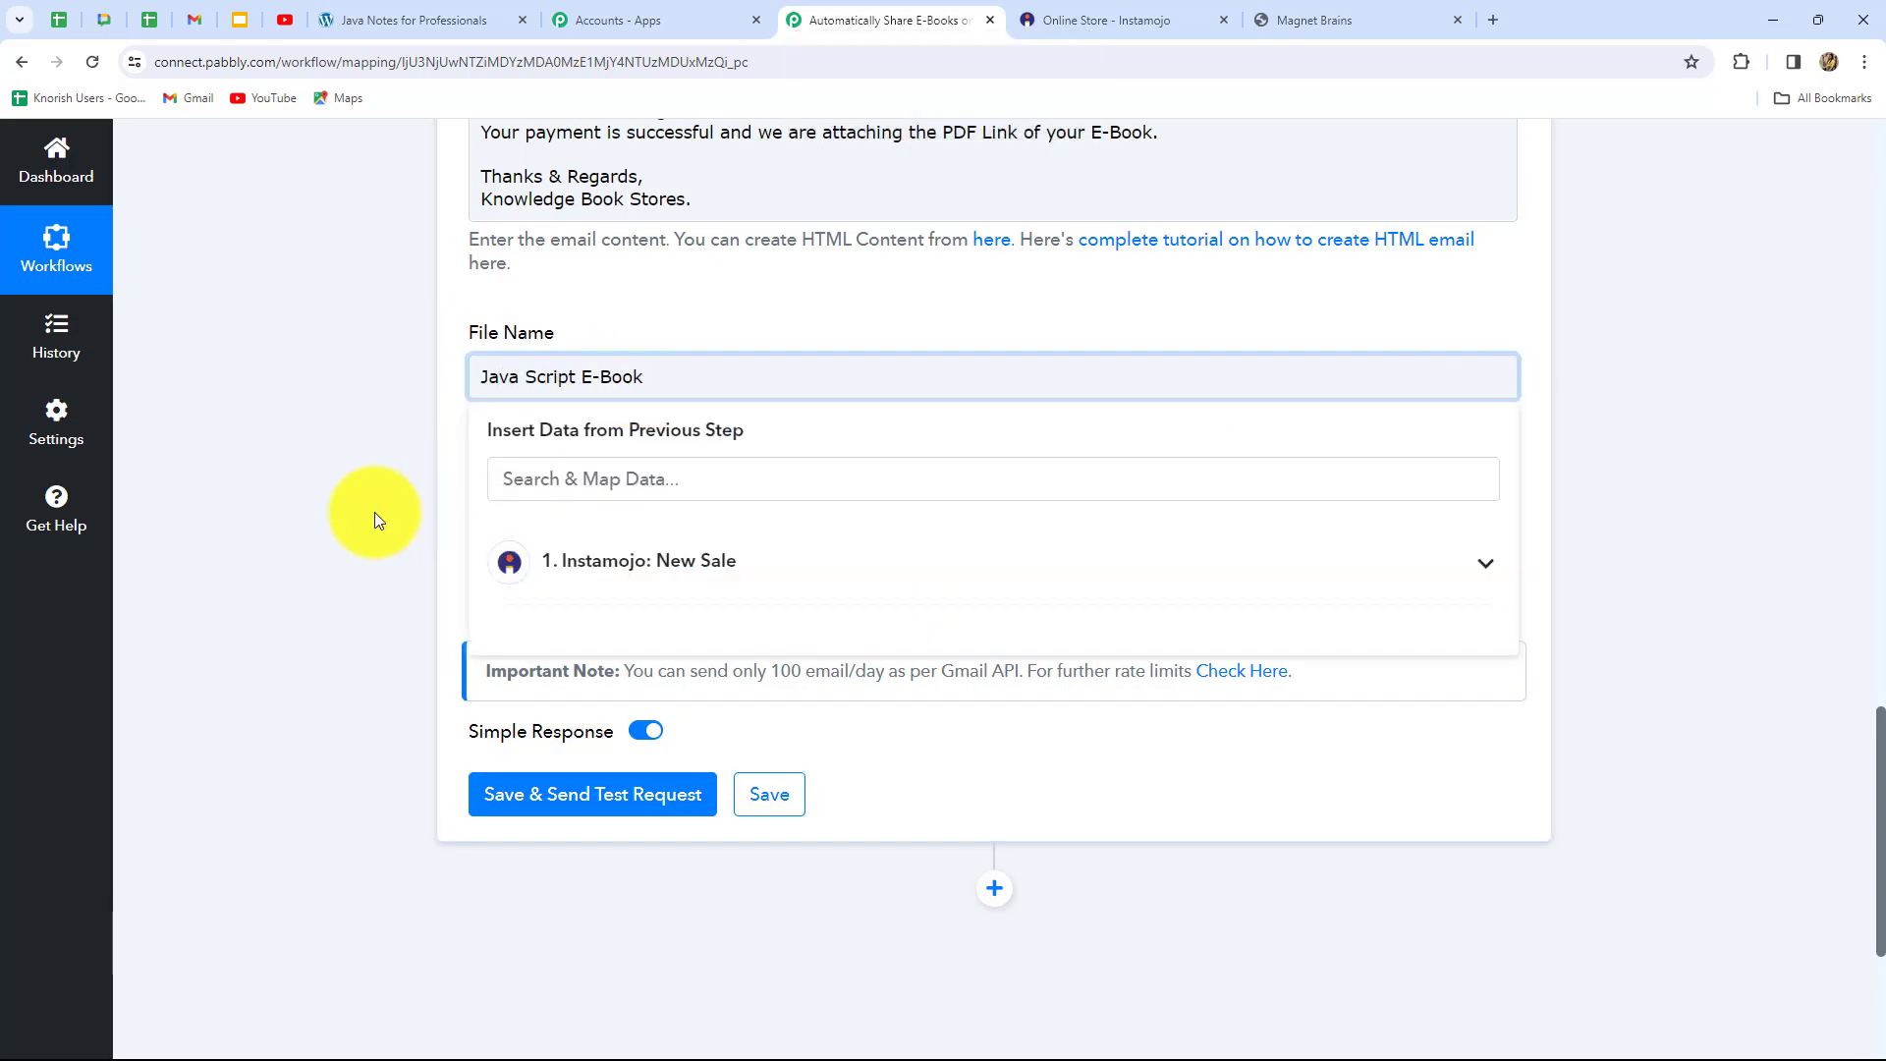
pyautogui.scroll(-2, 393, 486)
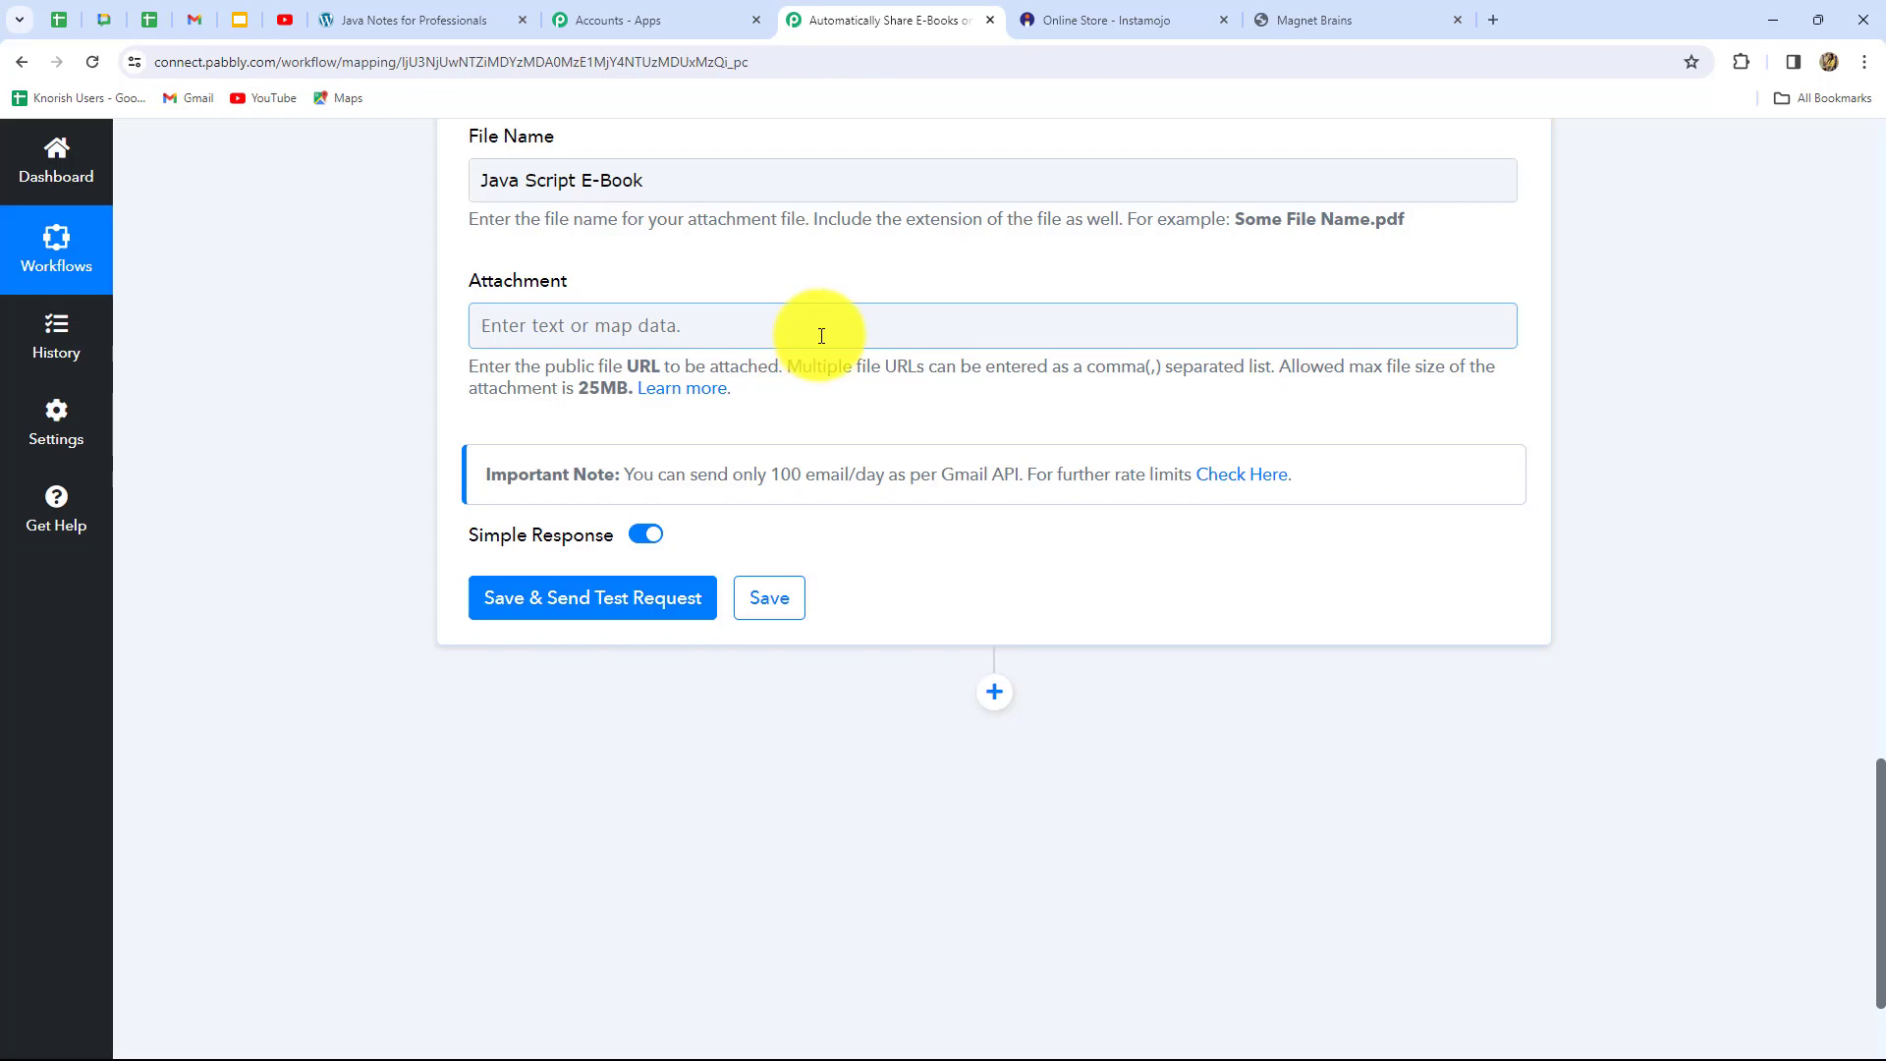
# Copy the java.pdf link from the Java Notes tab into the Attachment field
pyautogui.click(393, 20)
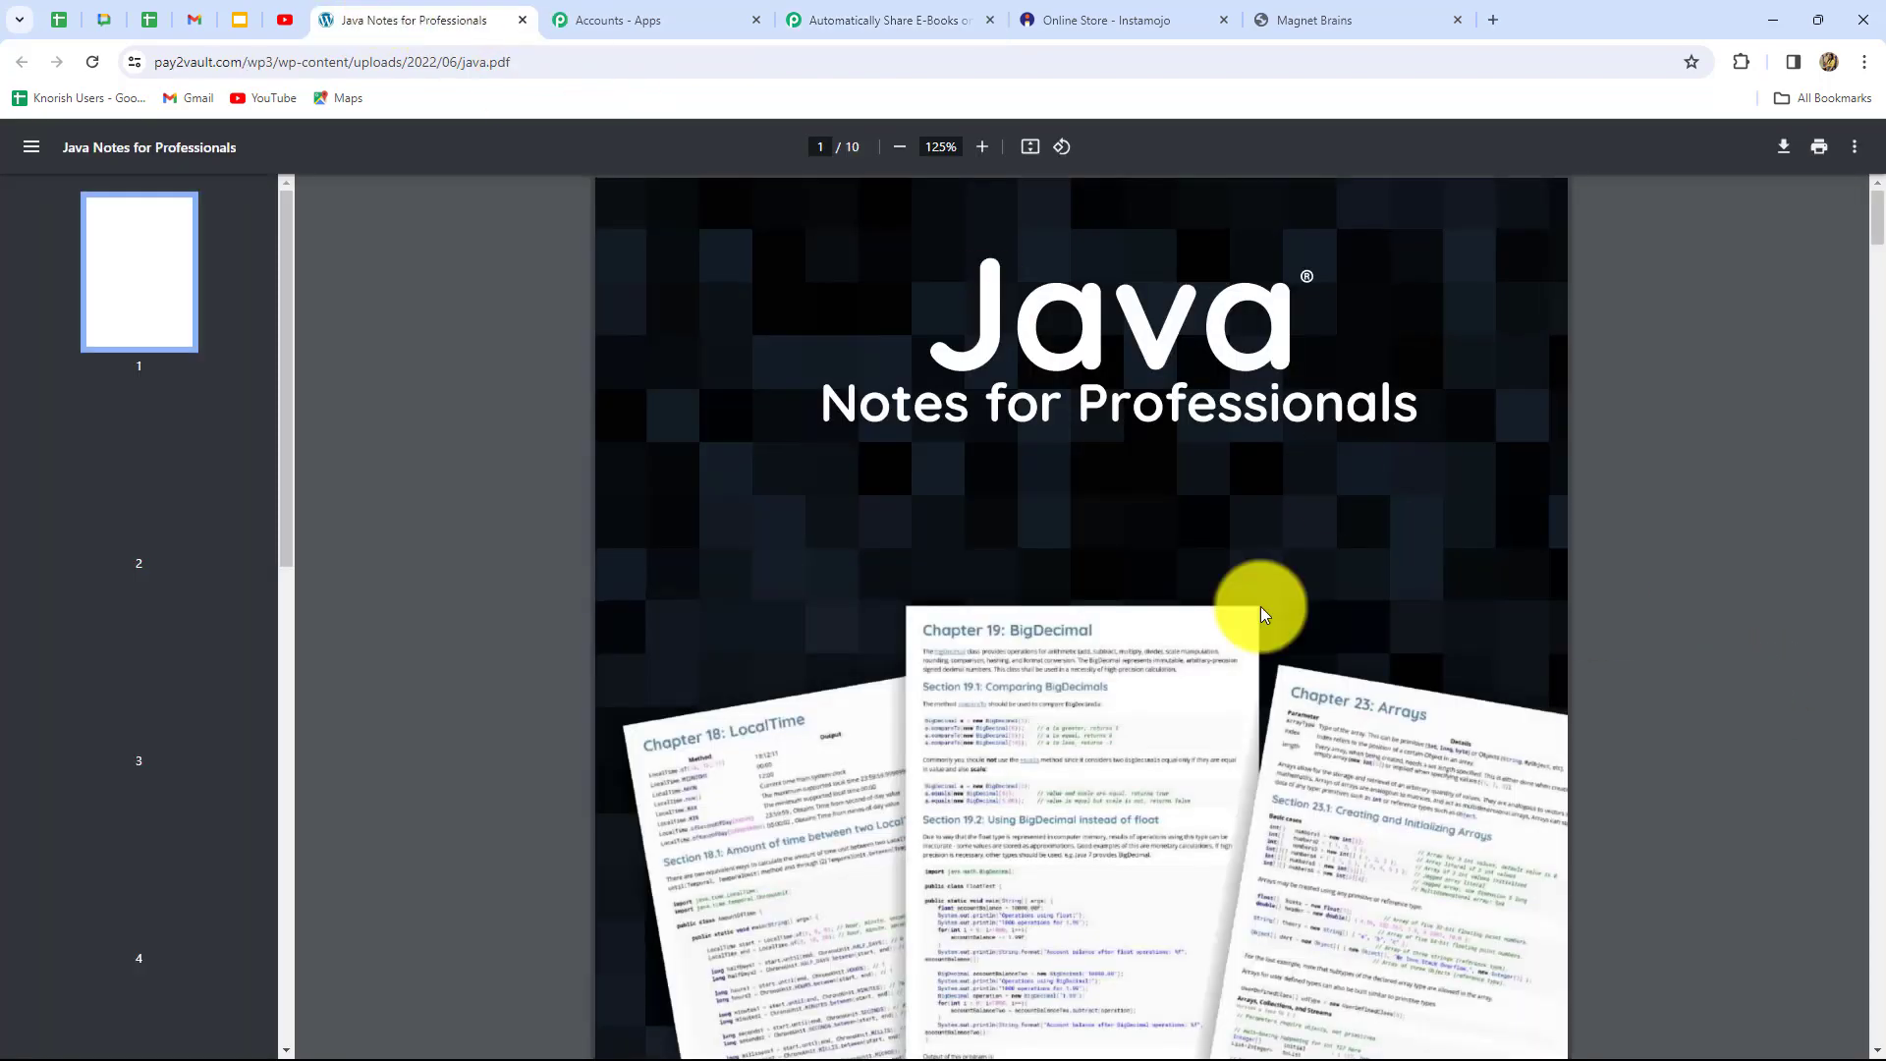
pyautogui.scroll(-15, 1281, 691)
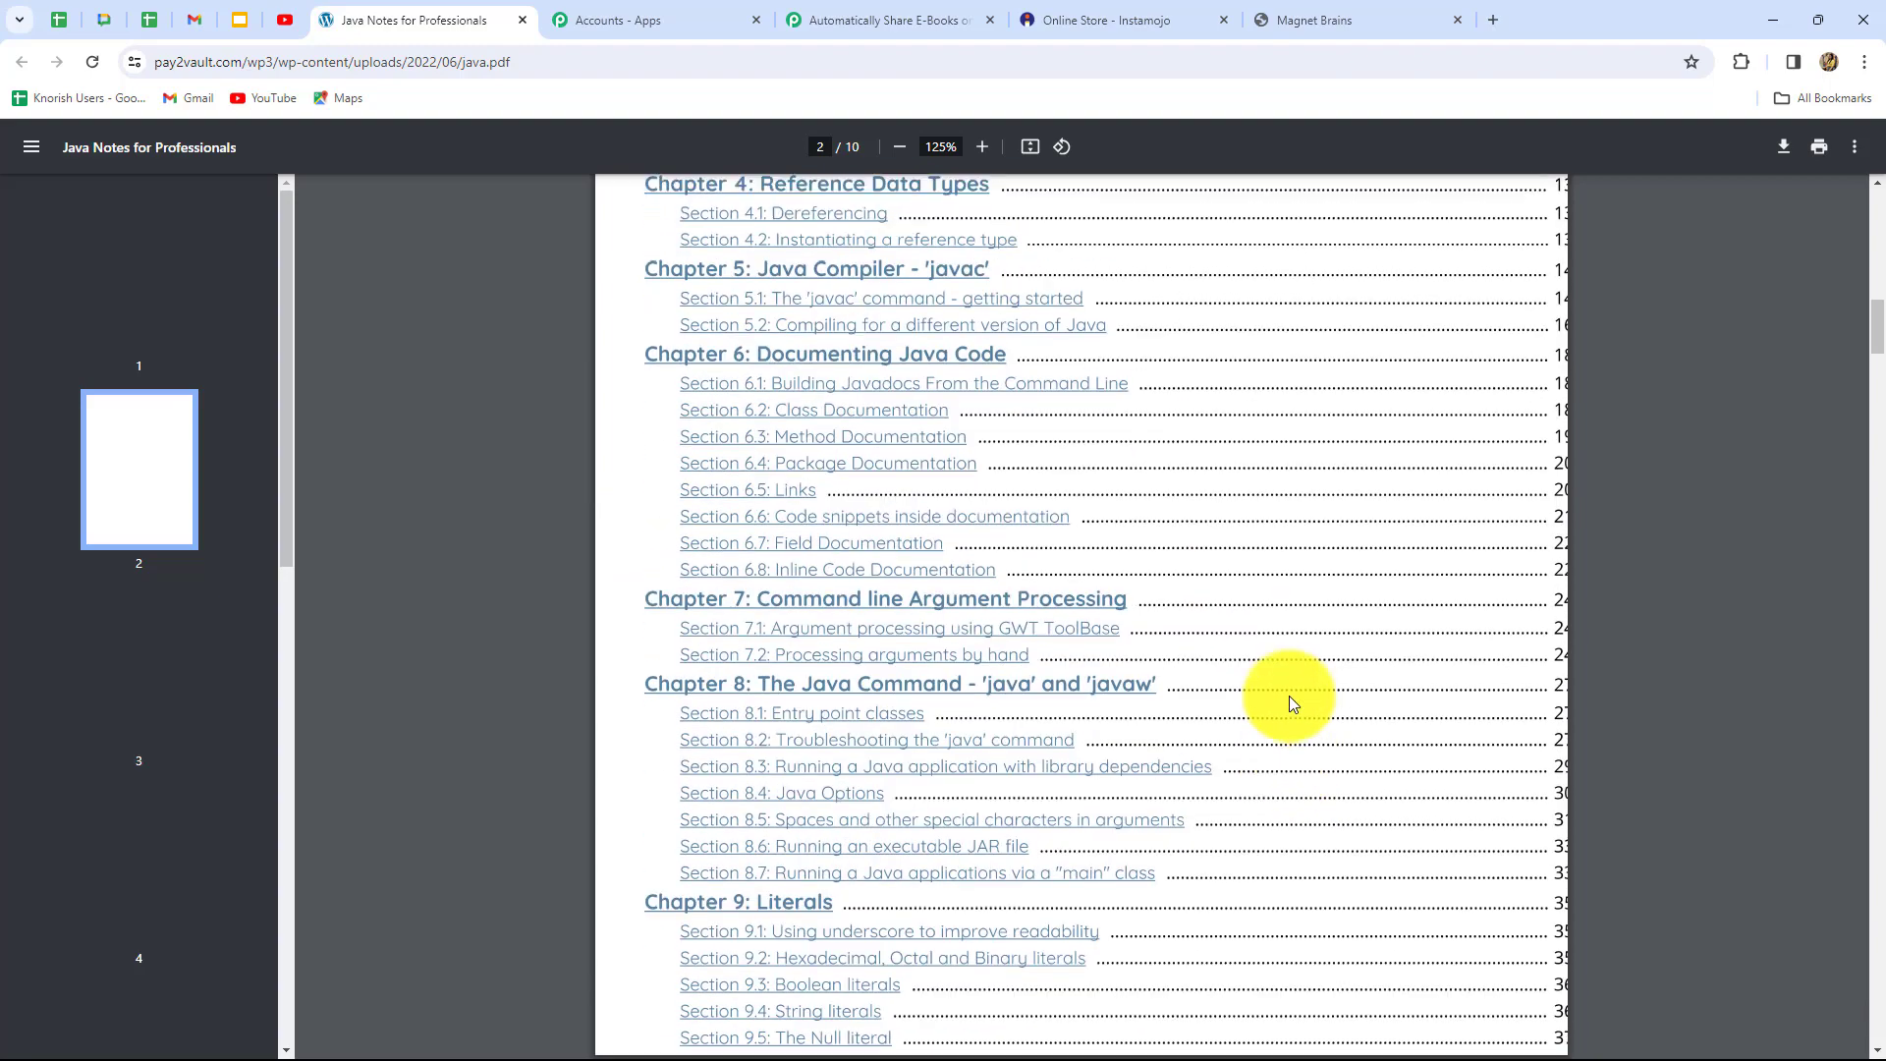
pyautogui.scroll(15, 1289, 696)
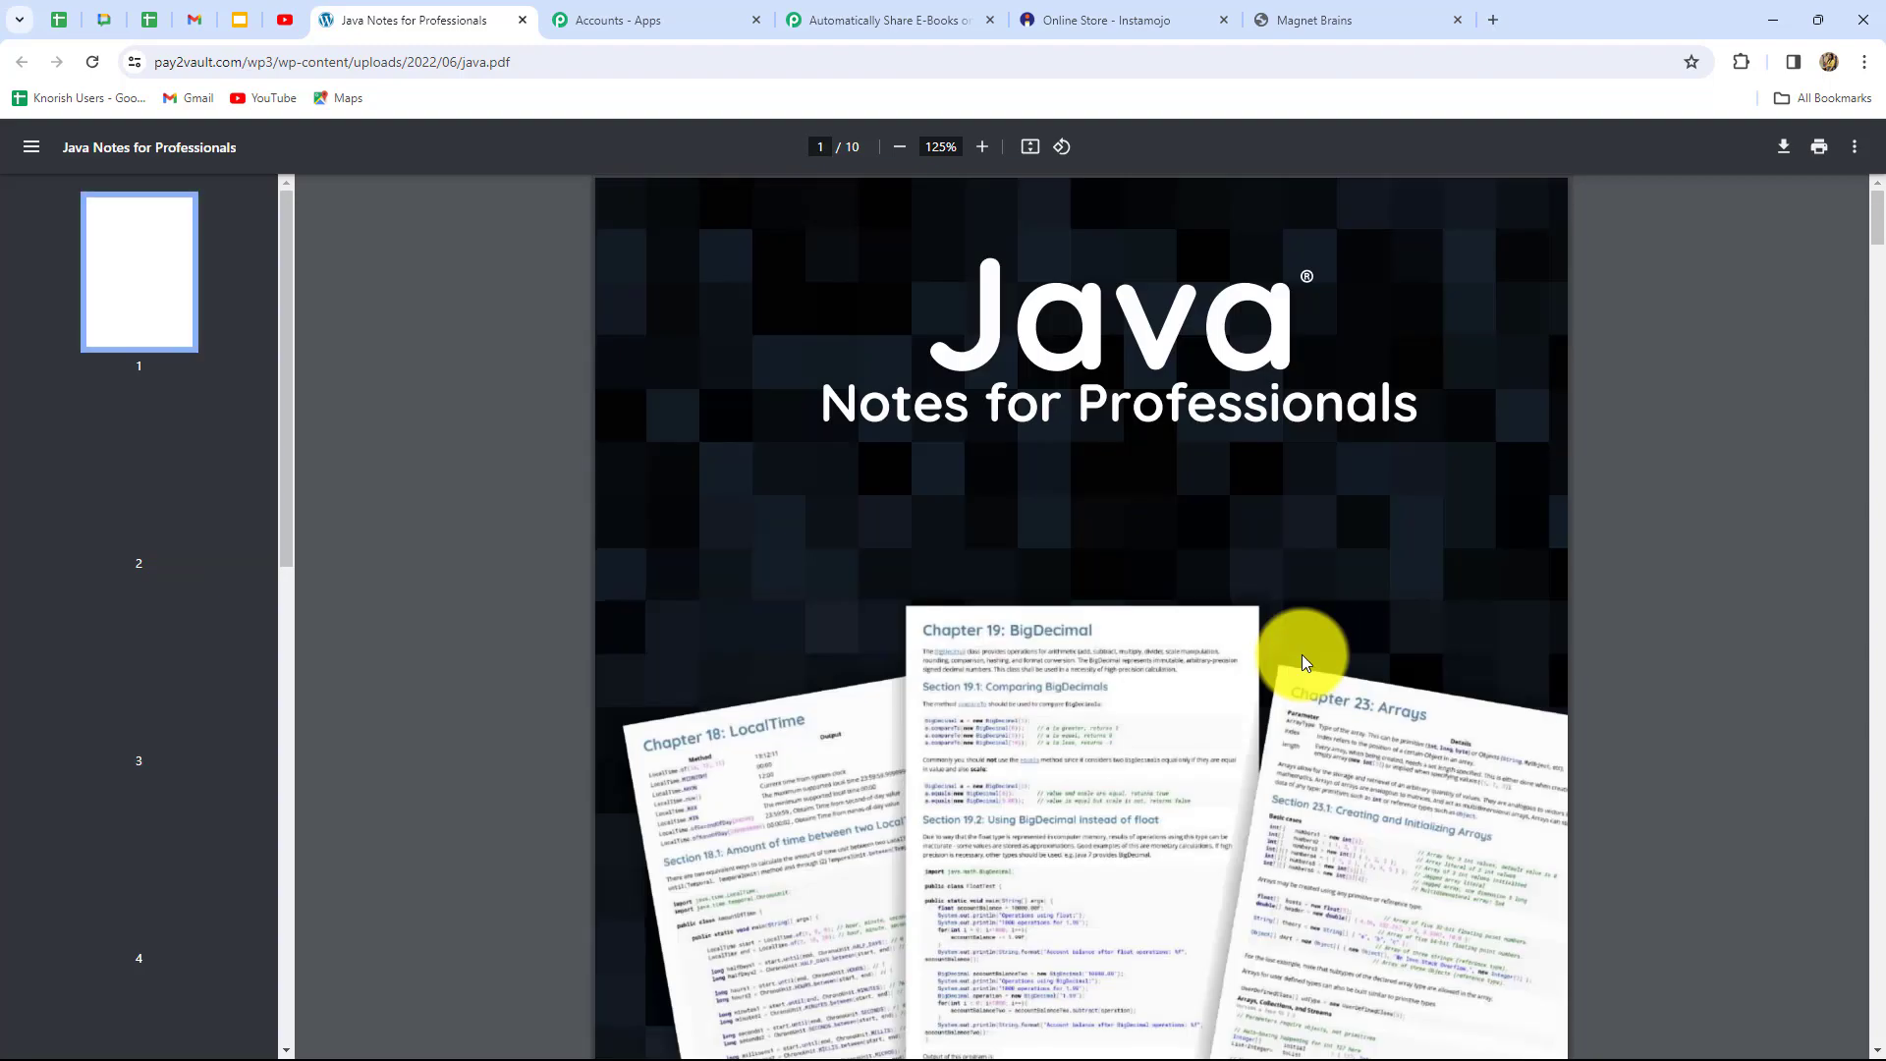
pyautogui.click(923, 26)
pyautogui.write('https://pay2vault.com/wp3/wp-content/uploads/2022/06/java.pdf')
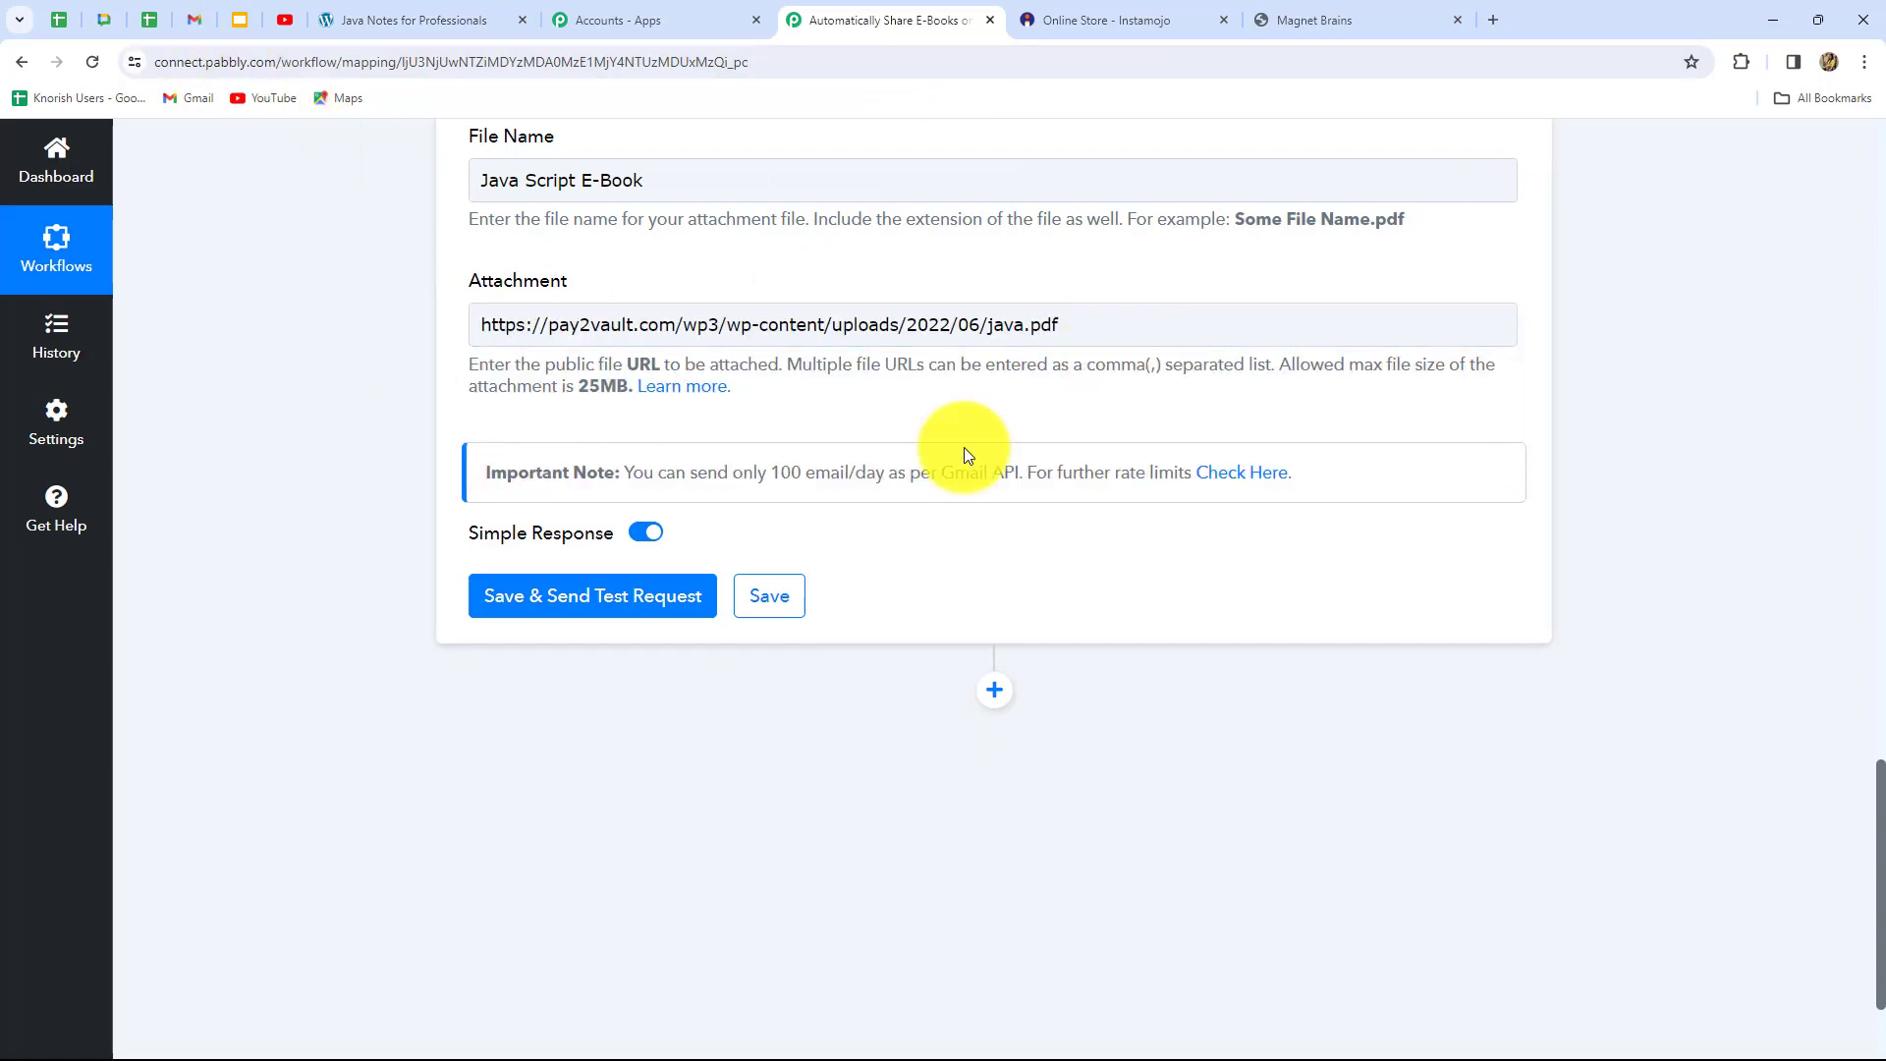
# Save the Gmail step, send a test request, and confirm the response status reads sent
pyautogui.click(627, 601)
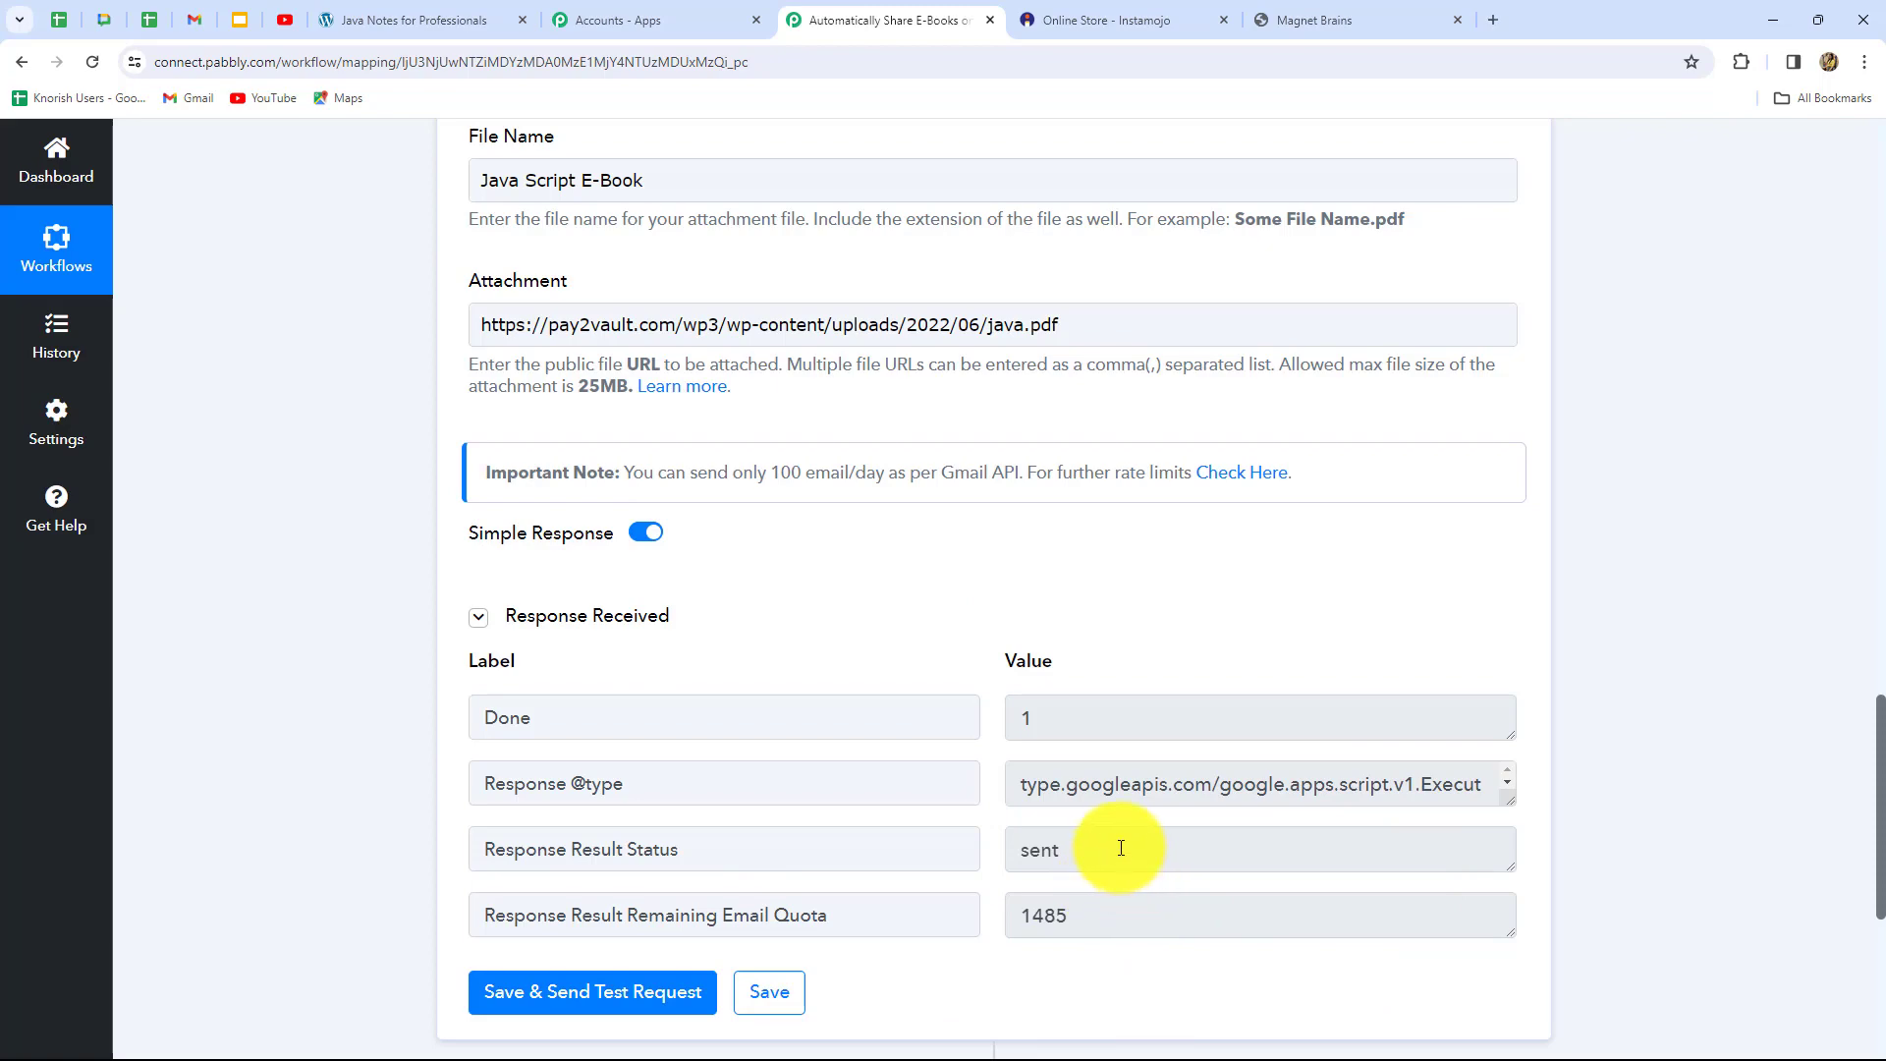
pyautogui.moveTo(1122, 851); pyautogui.dragTo(1029, 852)
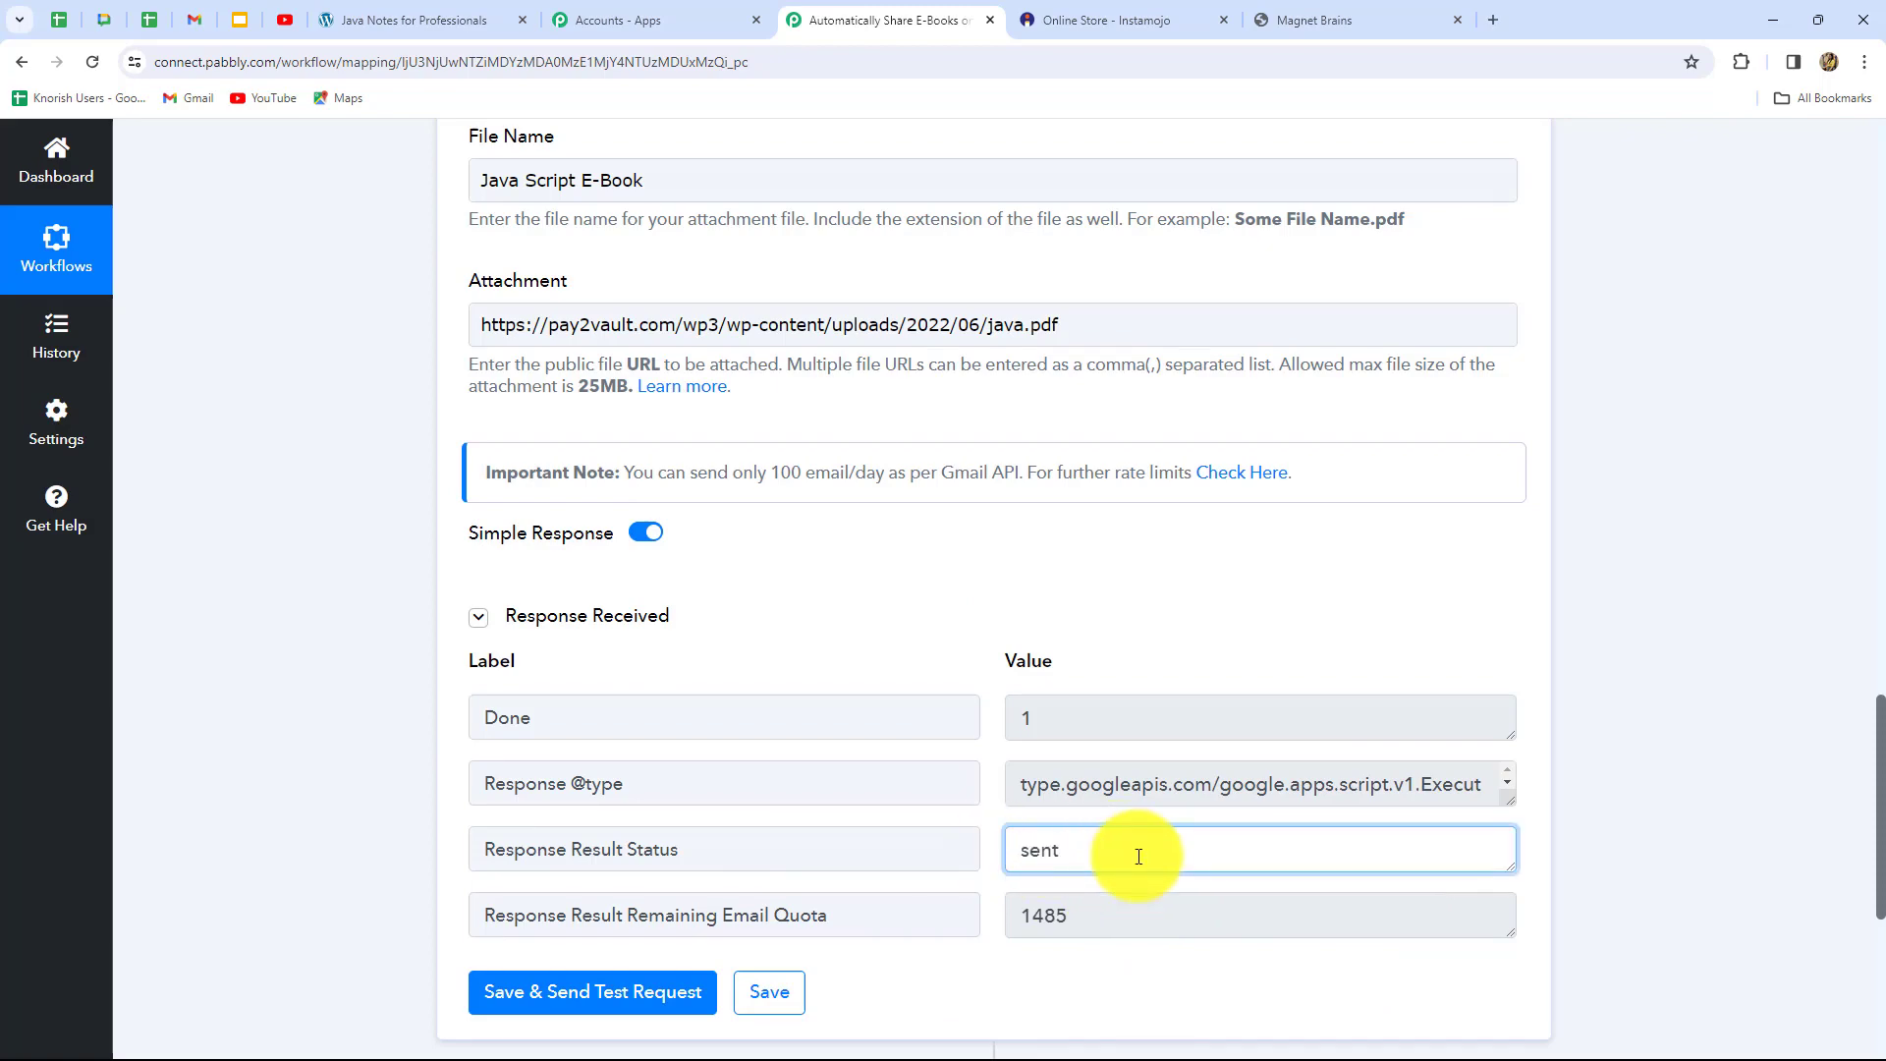
pyautogui.scroll(4, 1152, 852)
pyautogui.scroll(12, 1152, 852)
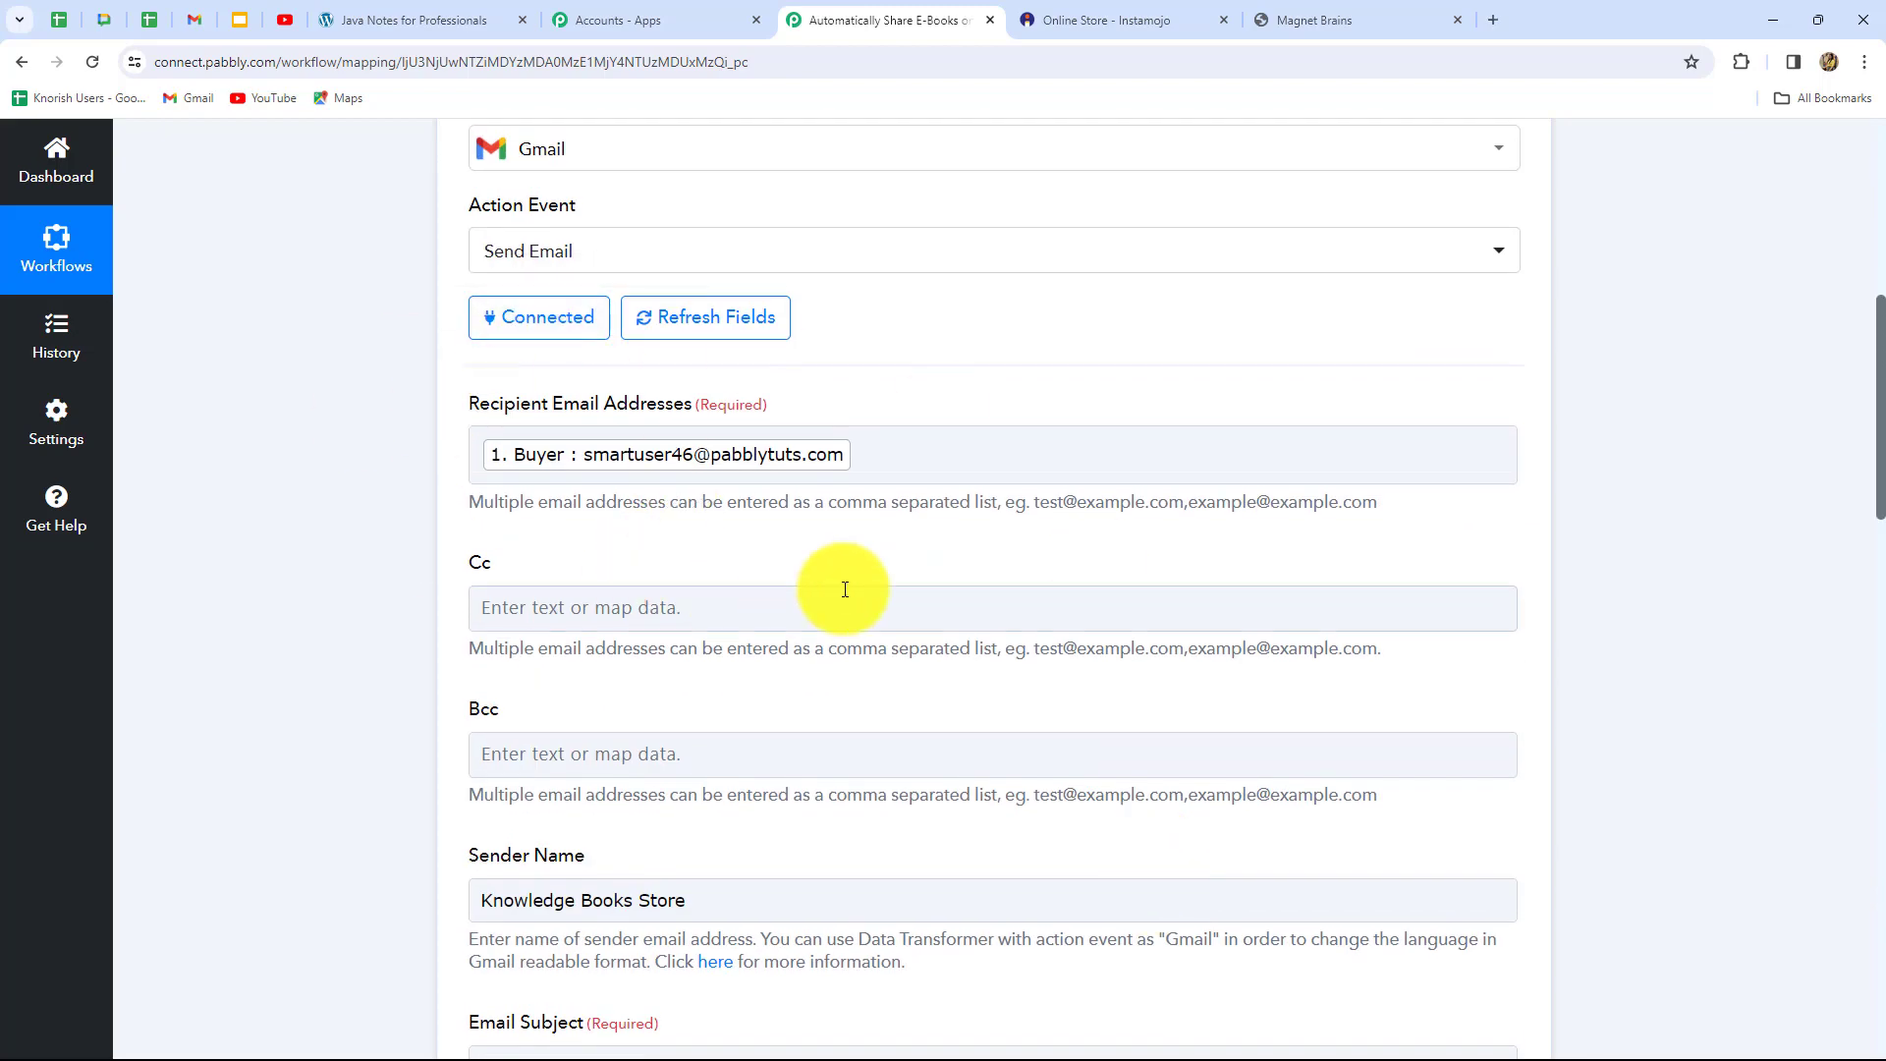
# Check the newest Java Script E-Book email in Gmail, then go back to Pabbly
pyautogui.hotkey('ctrl', '4')
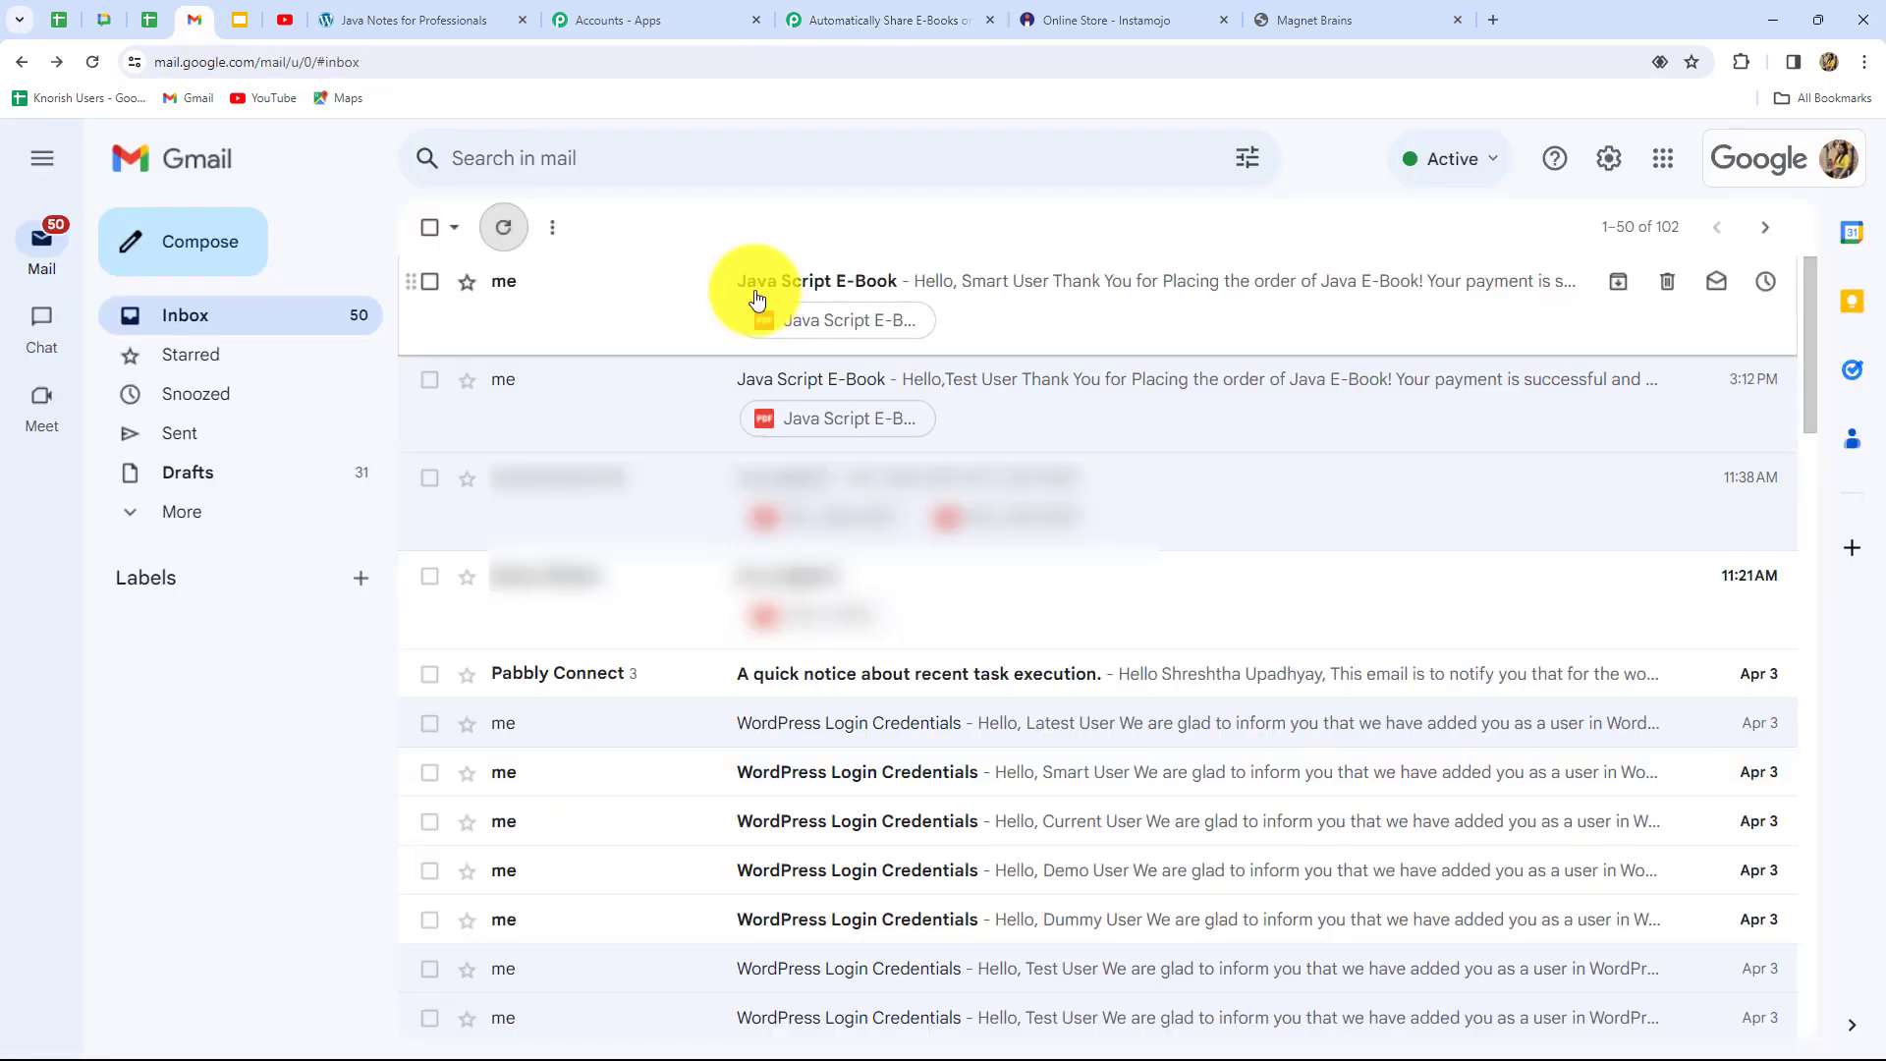
pyautogui.click(849, 285)
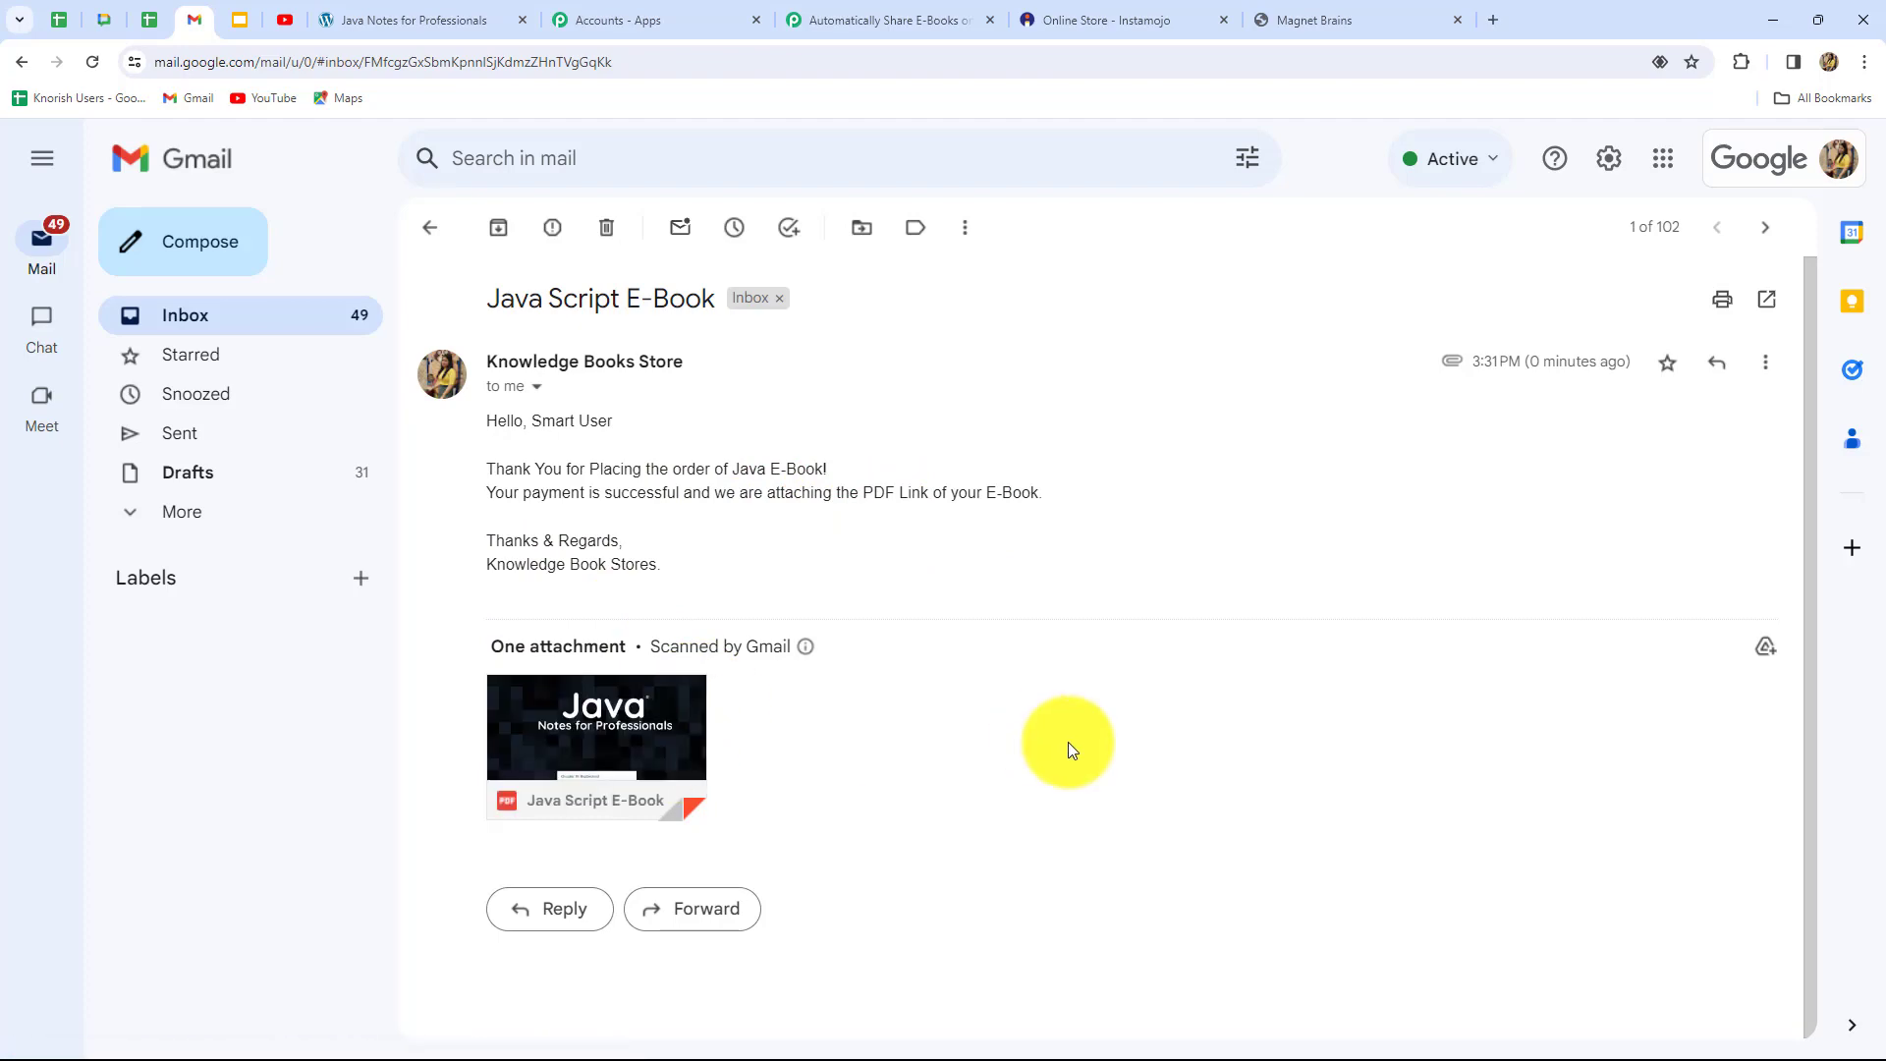
pyautogui.click(878, 8)
# Scroll to the top and collapse the Gmail Send Email card
pyautogui.scroll(5, 1682, 422)
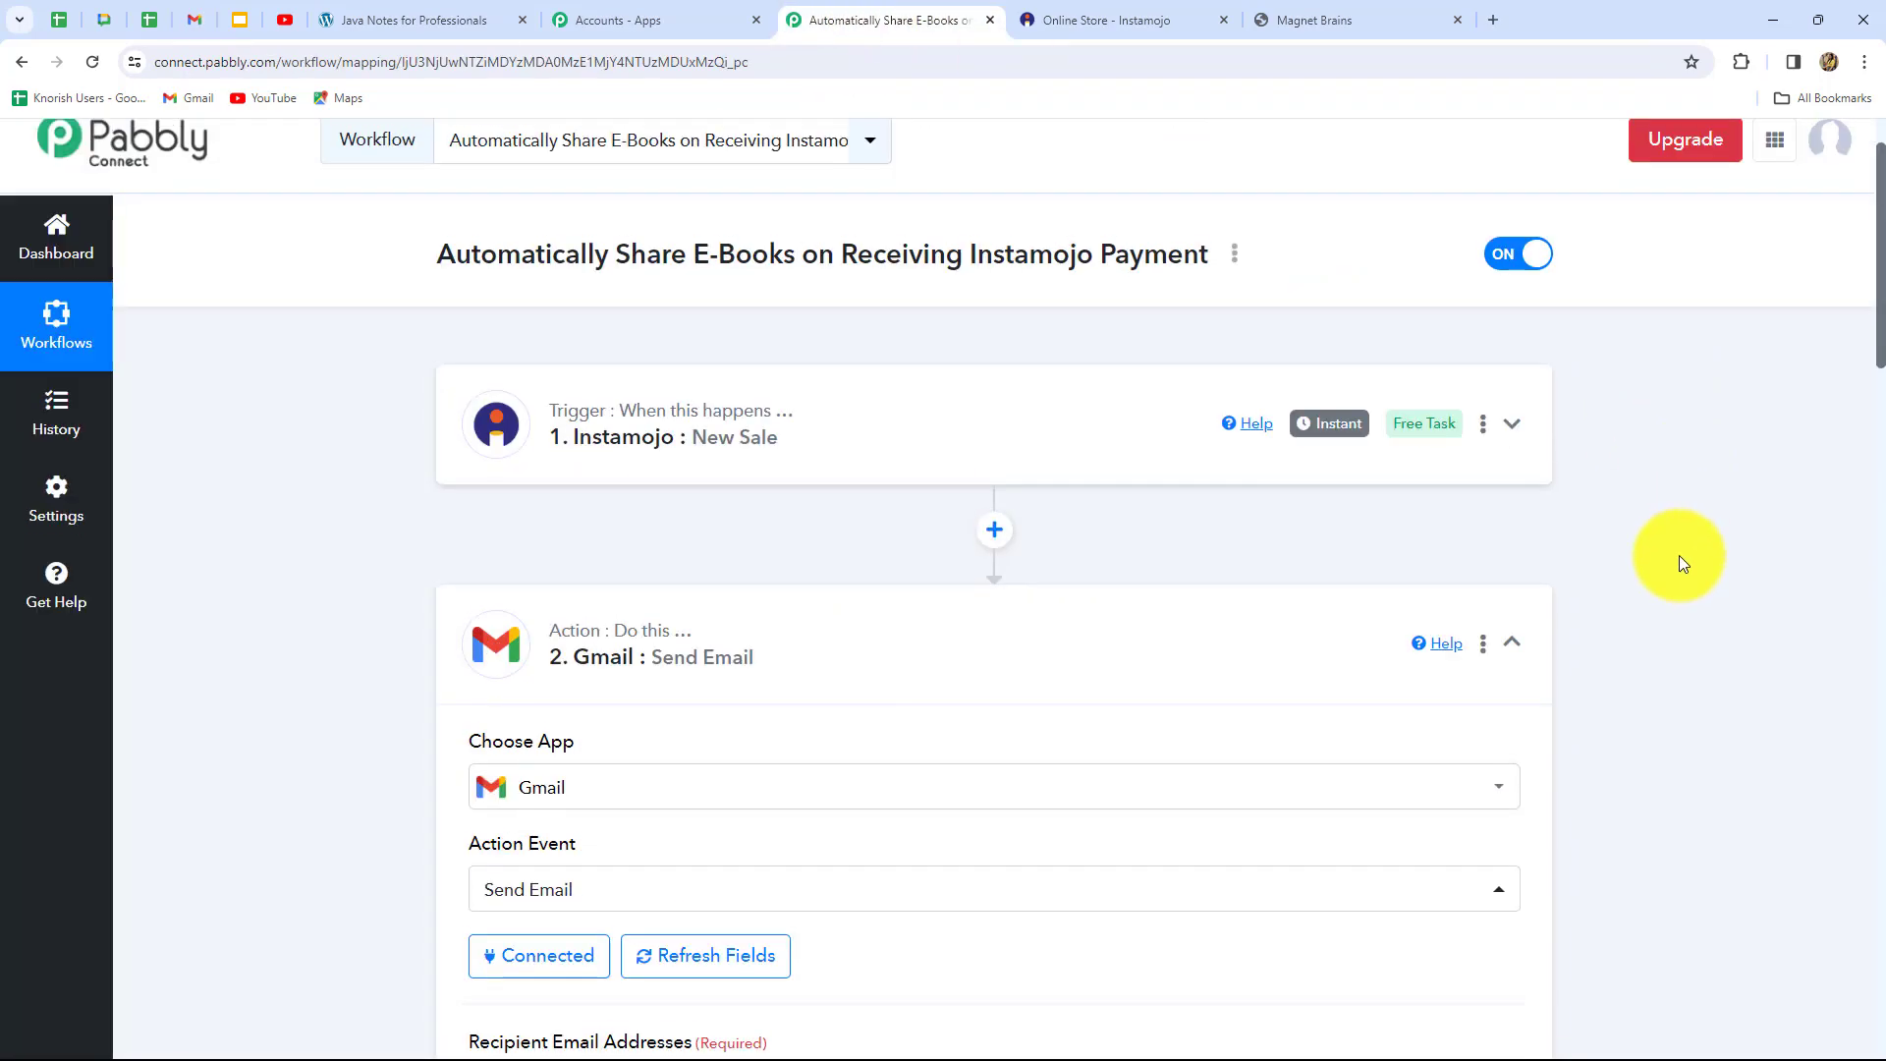
pyautogui.click(1513, 743)
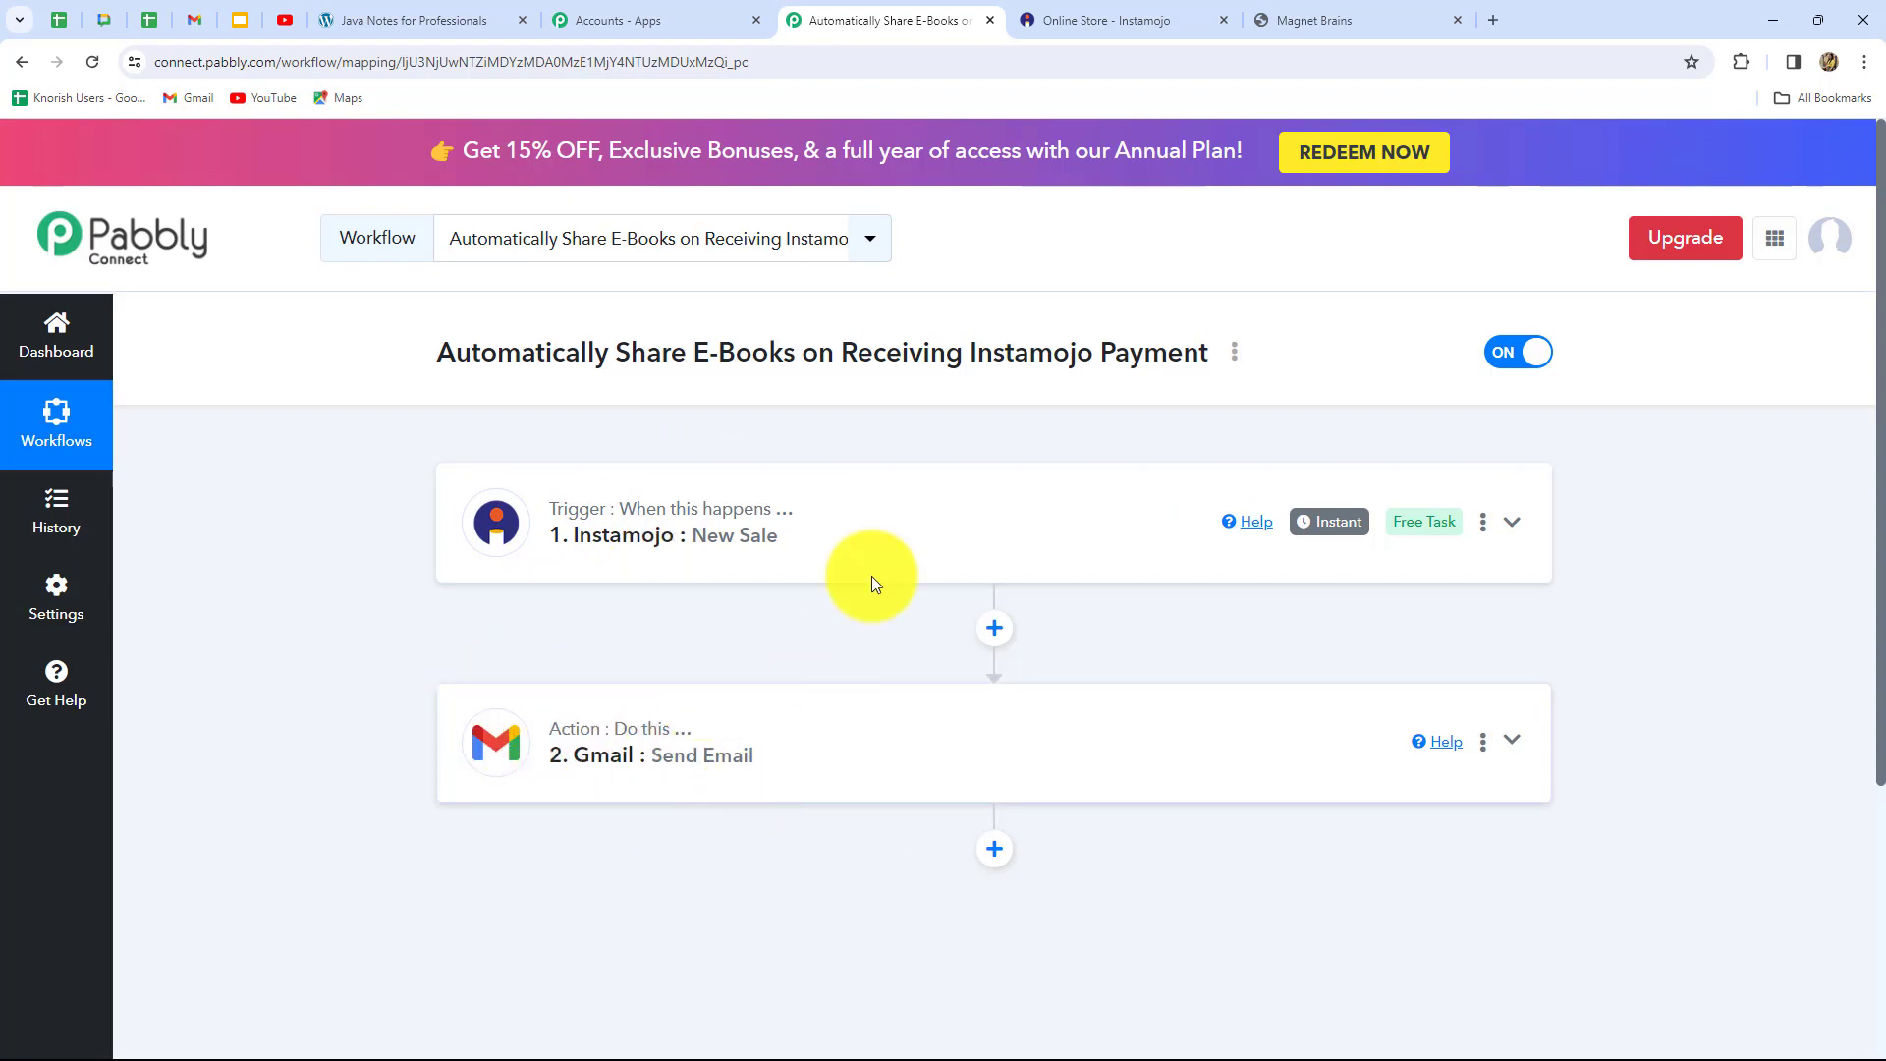
# Open the Java E-Book on the live Instamojo store and choose Buy Now
pyautogui.click(1067, 21)
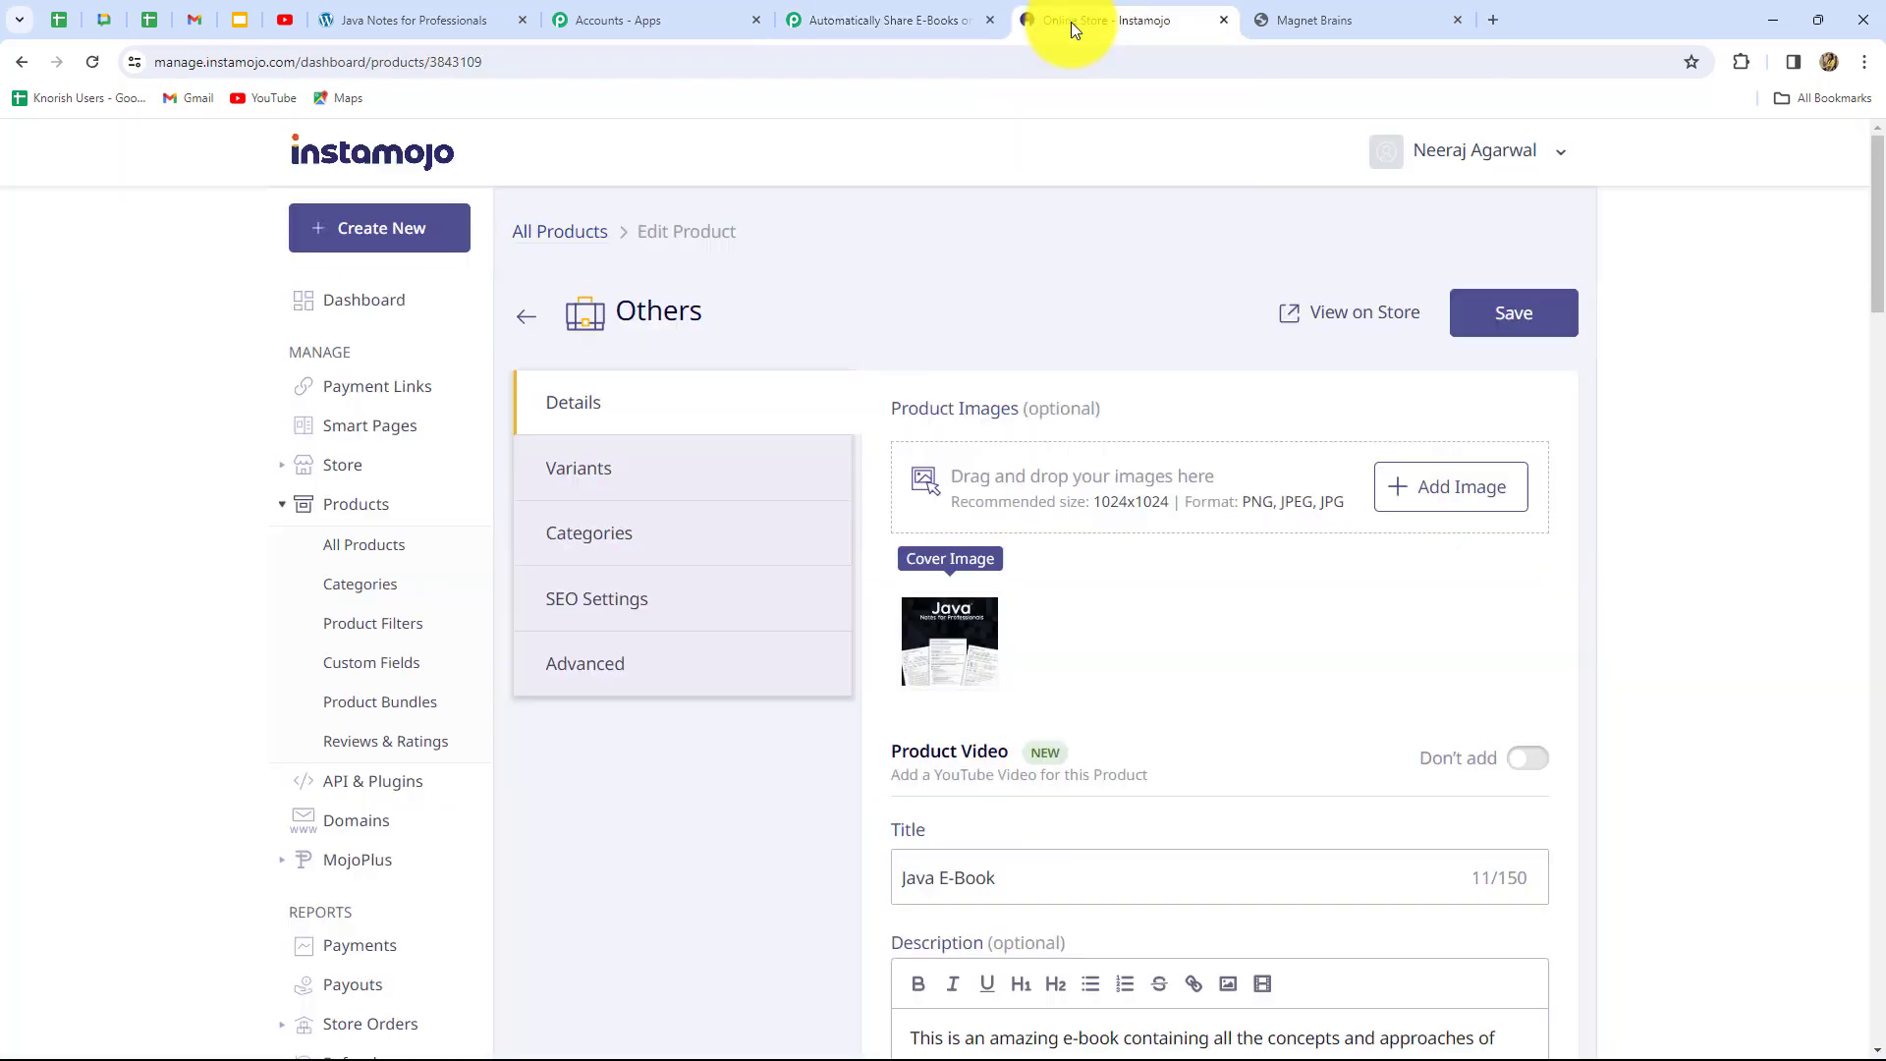
pyautogui.click(1368, 313)
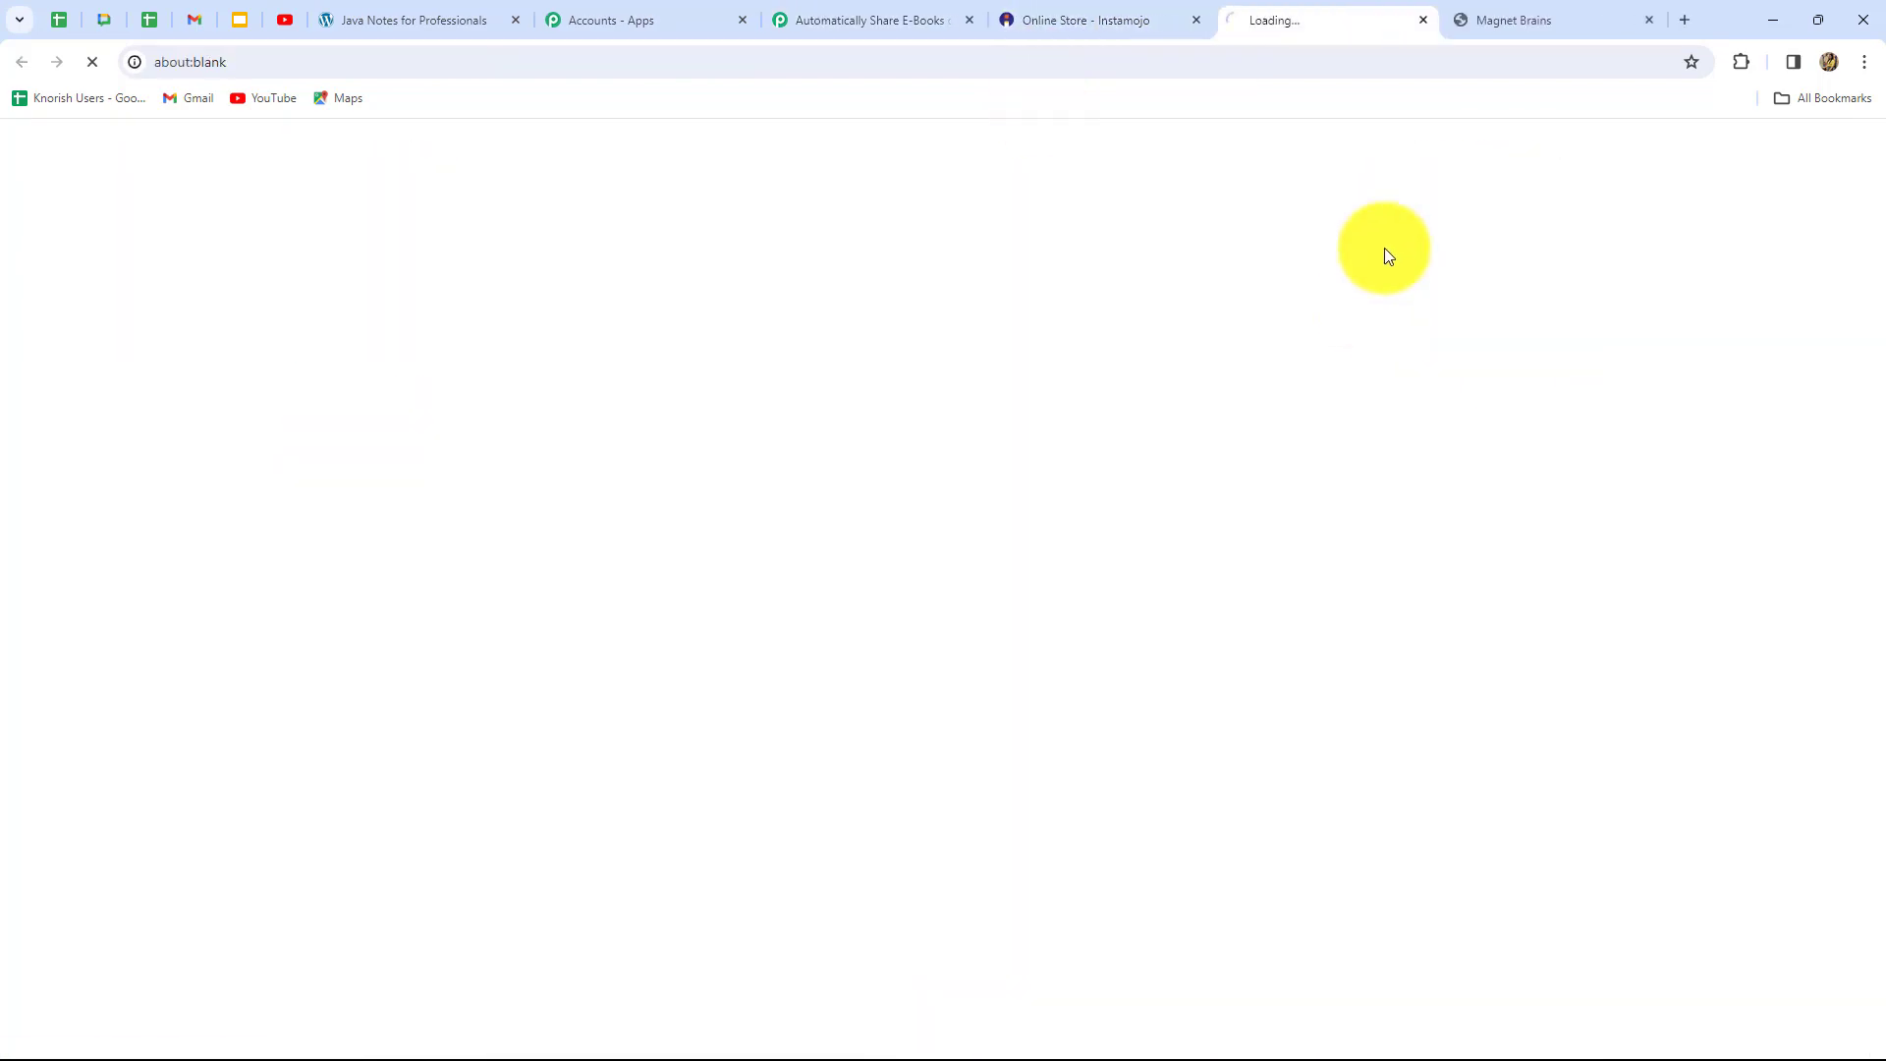
pyautogui.middleClick(1645, 20)
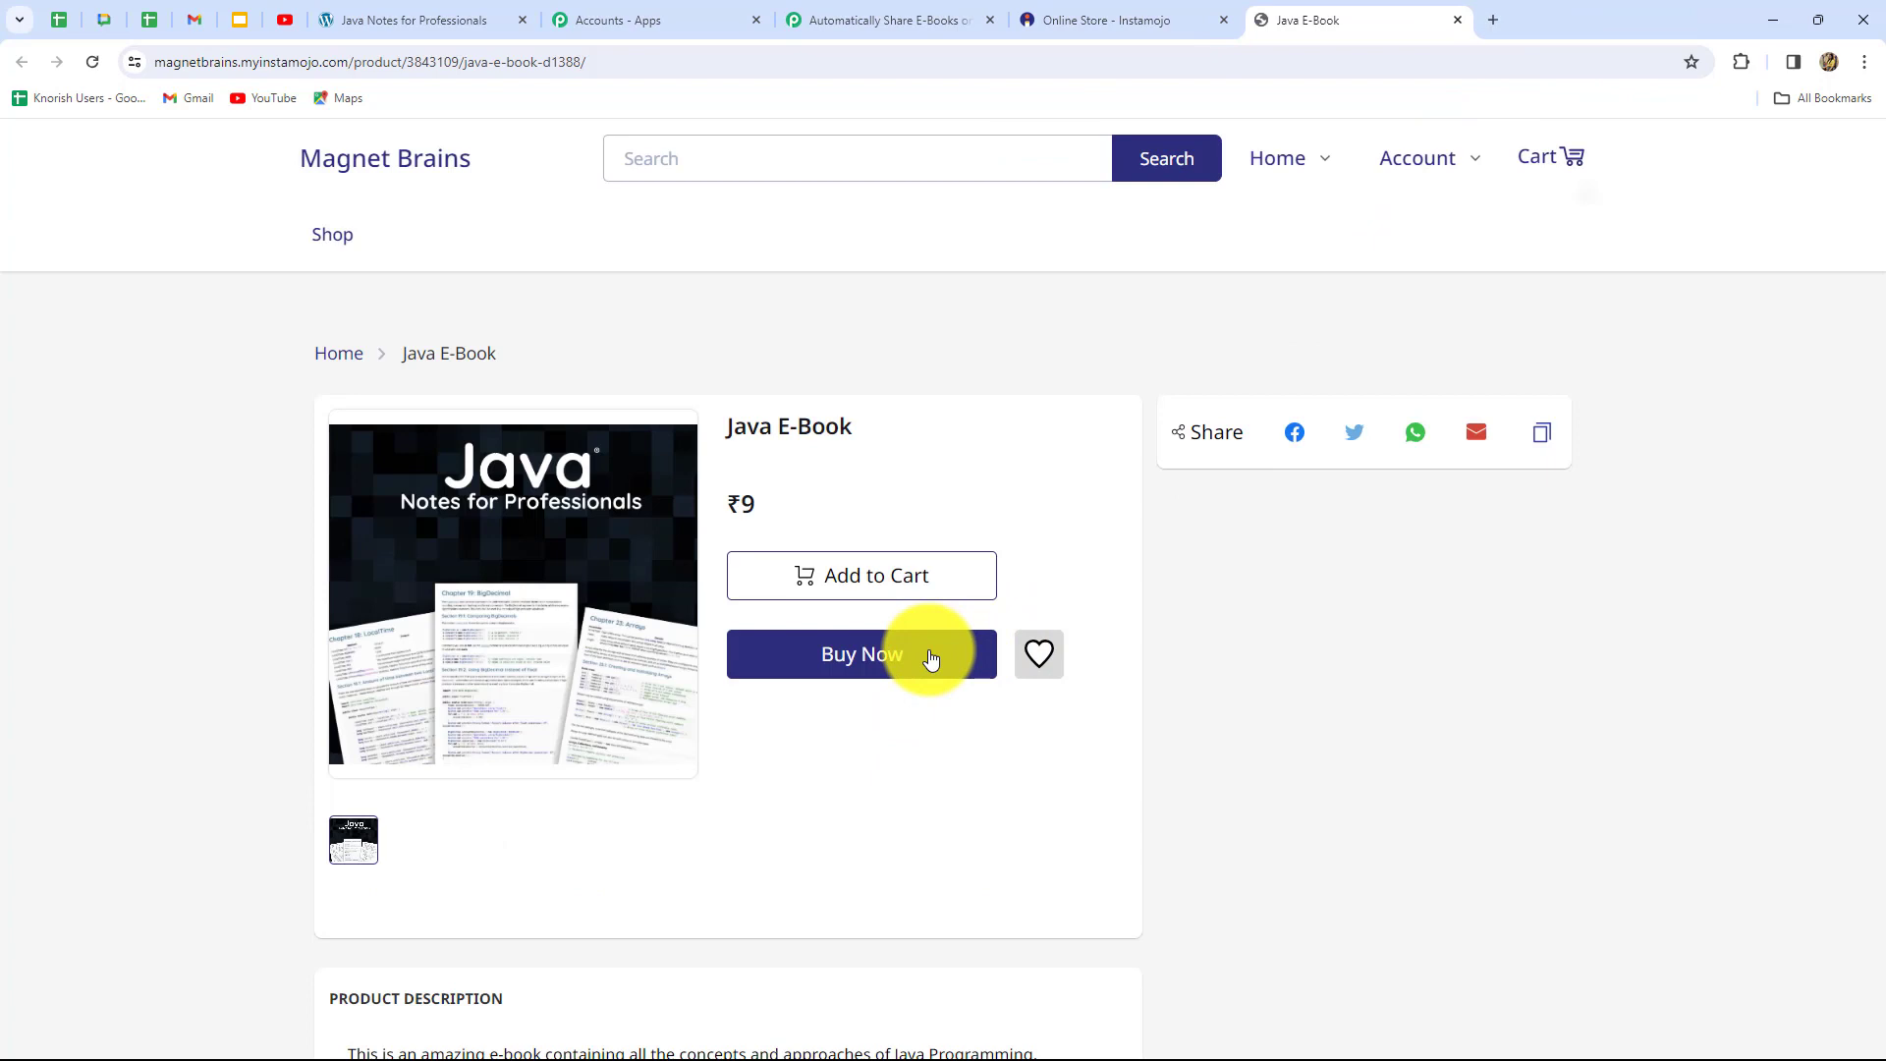
pyautogui.click(930, 657)
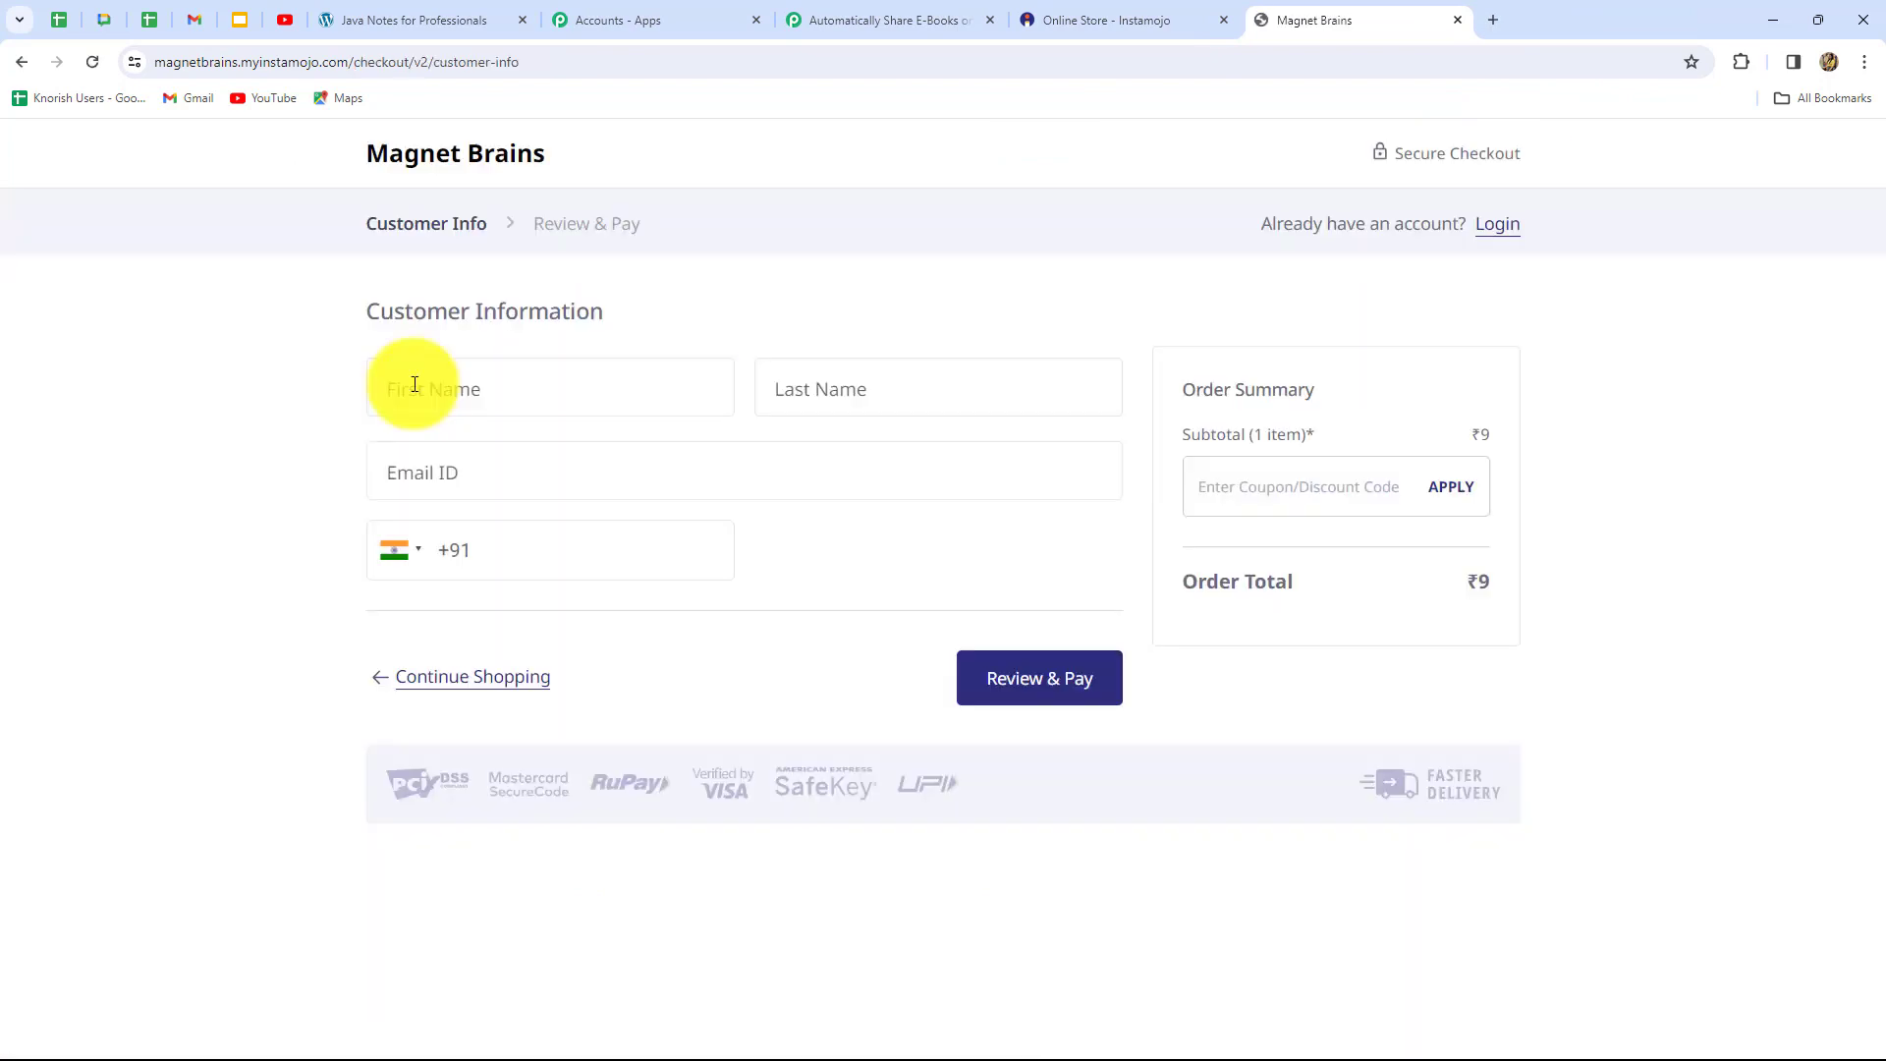
# Fill in the test buyer's first and last name
pyautogui.click(415, 384)
pyautogui.press('capslock')
pyautogui.write('D')
pyautogui.press('capslock')
pyautogui.write('emo')
pyautogui.click(860, 374)
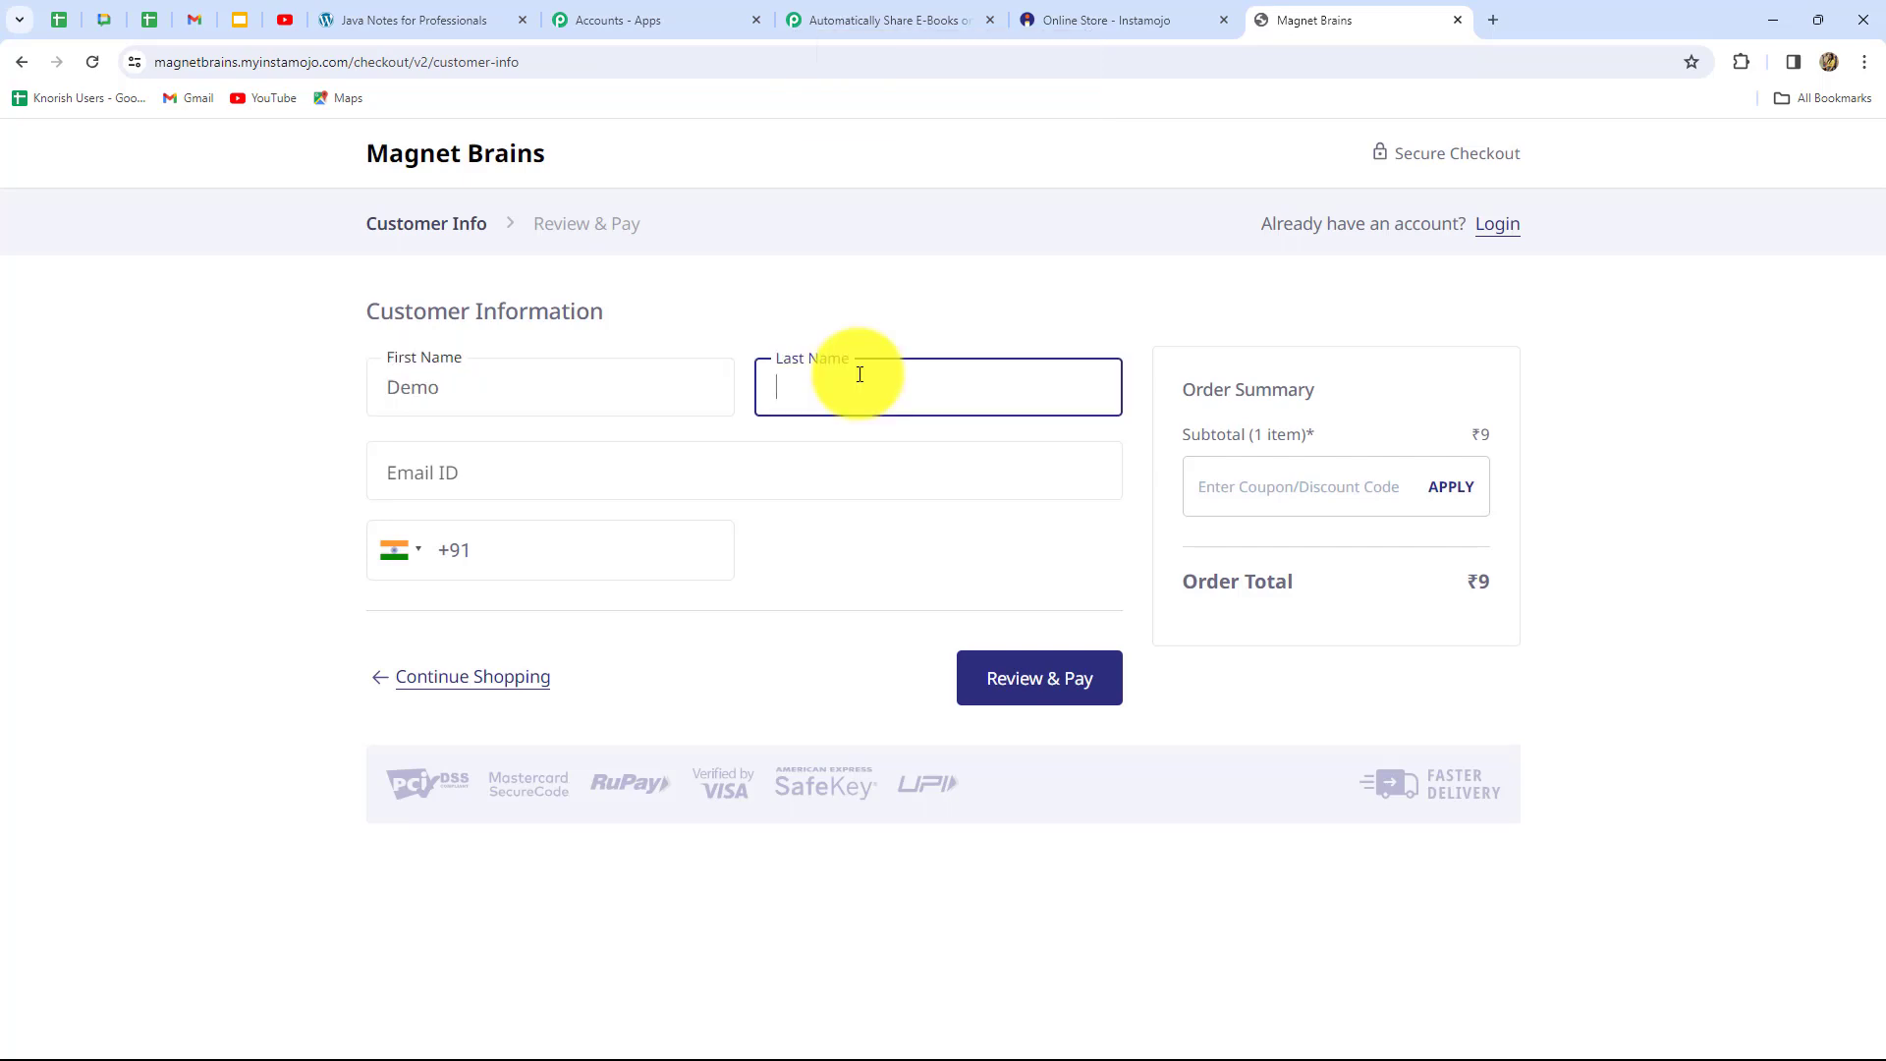
pyautogui.press('capslock')
pyautogui.write('U')
pyautogui.press('capslock')
pyautogui.write('ser')
# Enter the buyer's e-mail and mobile number, review the order, and make the payment
pyautogui.click(628, 477)
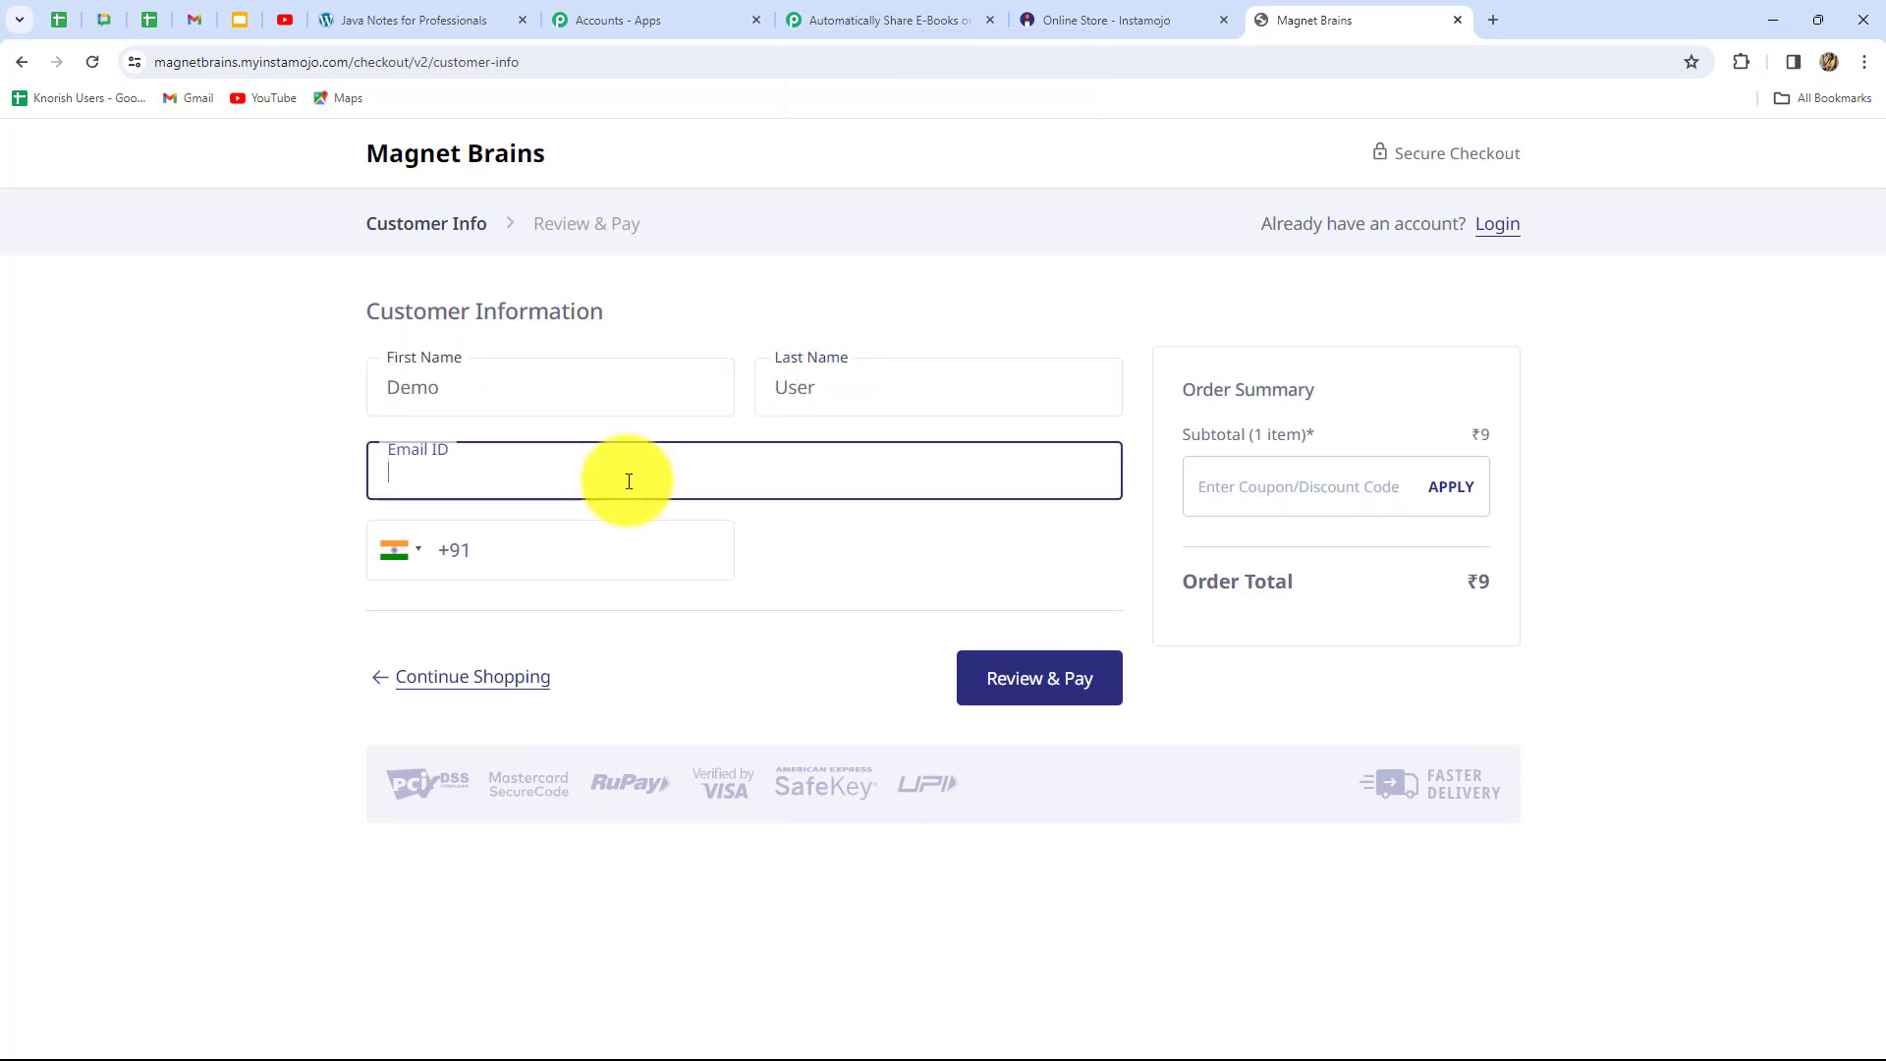
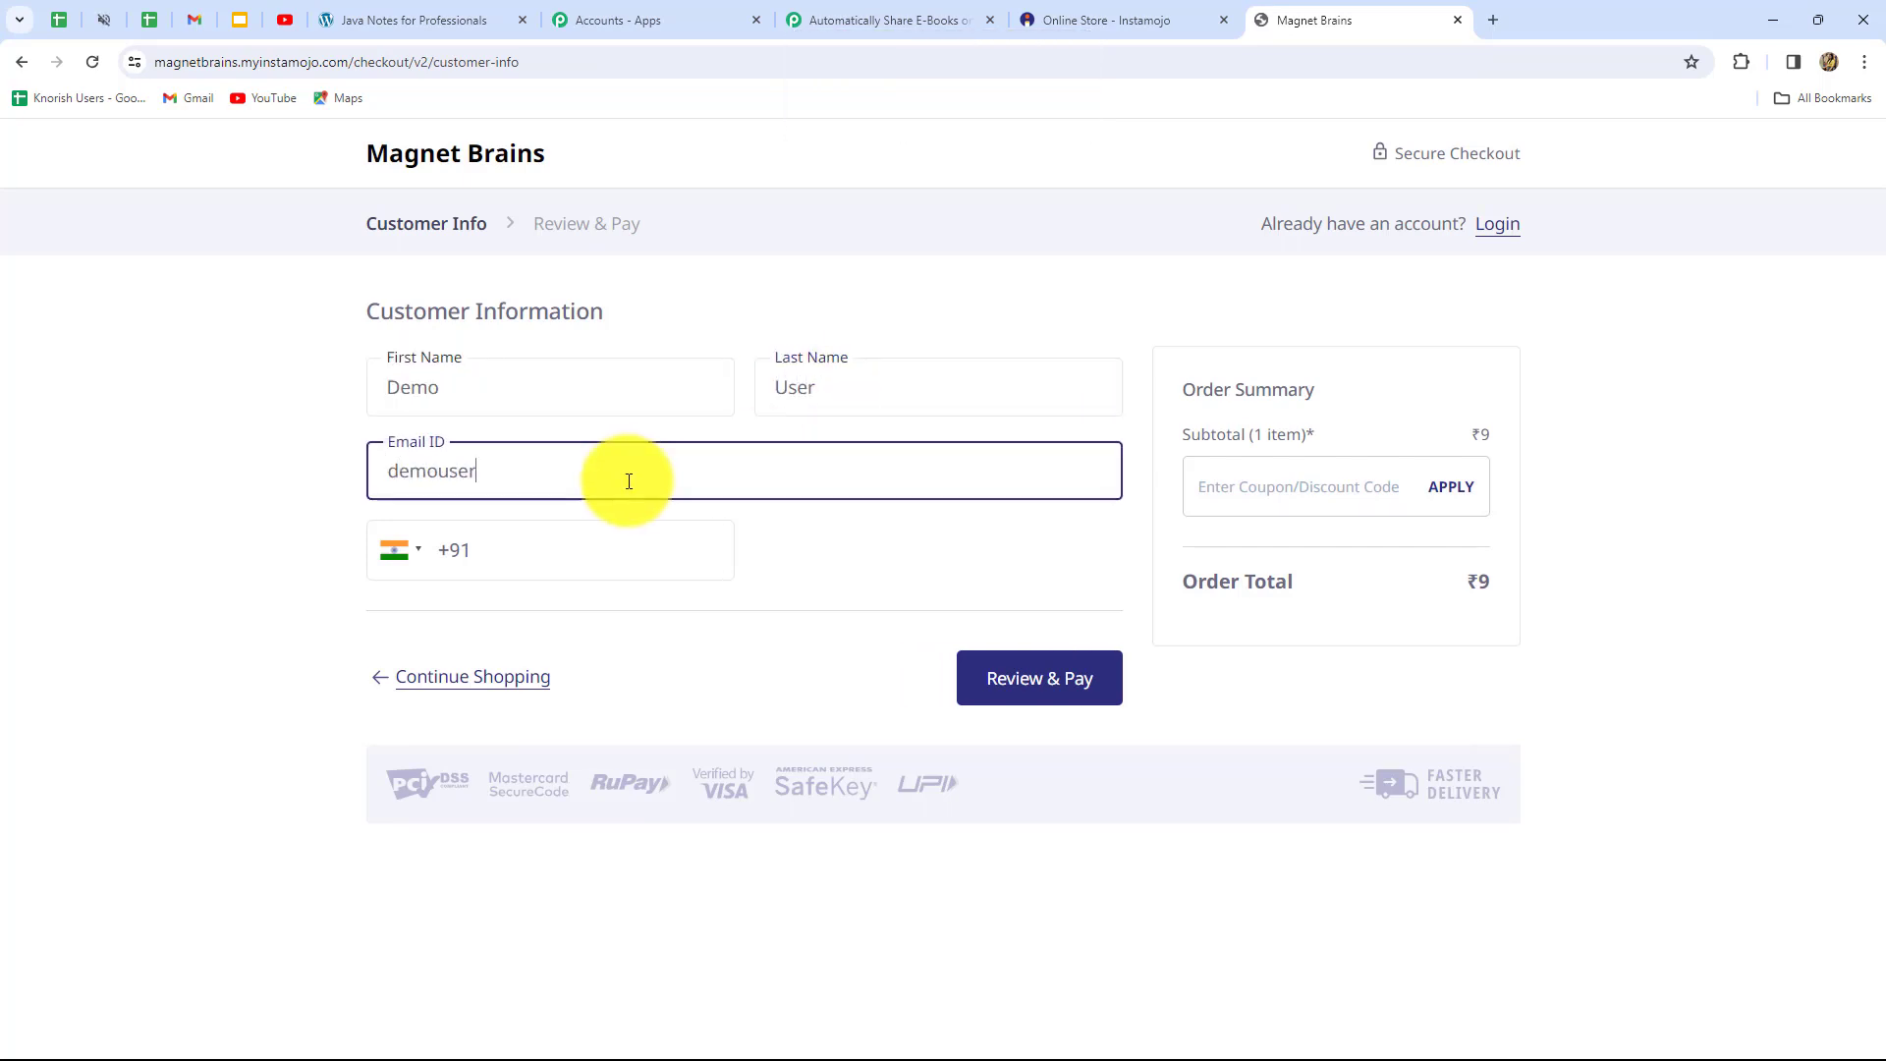
pyautogui.click(560, 555)
pyautogui.write('77777777777')
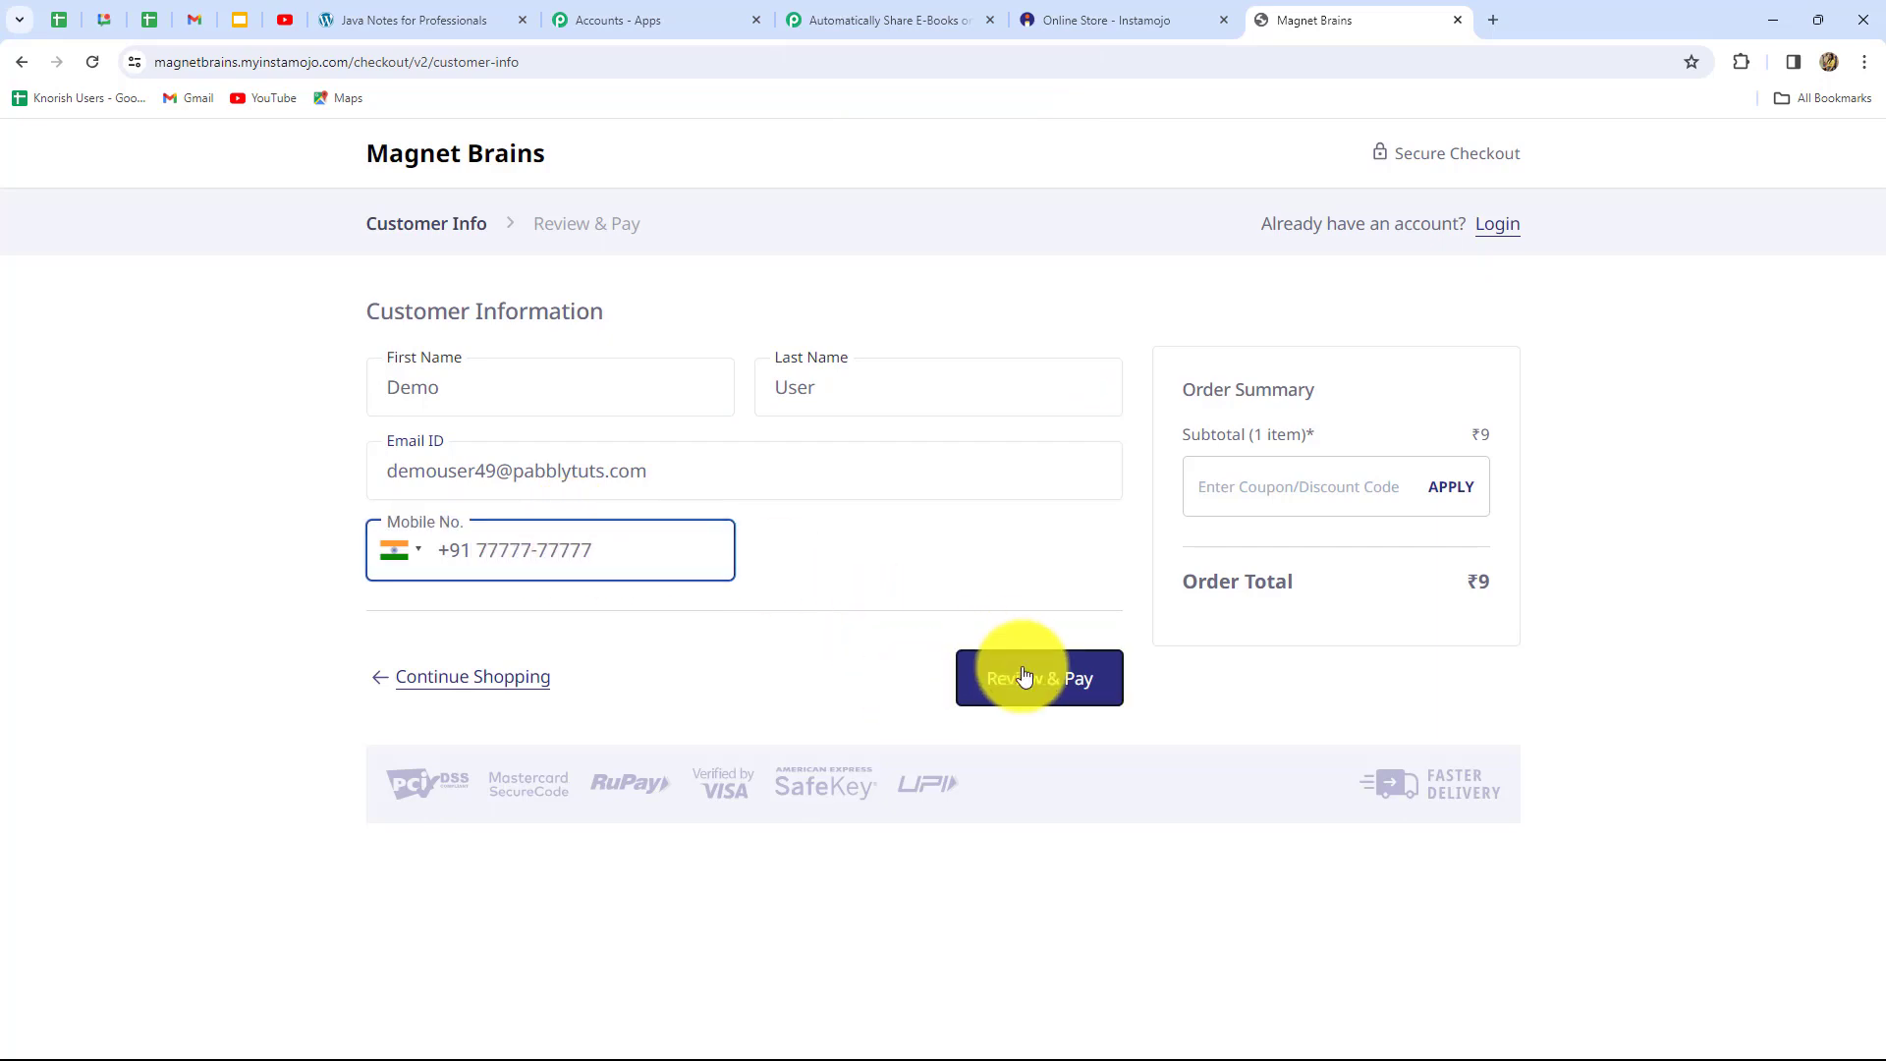
pyautogui.click(1027, 676)
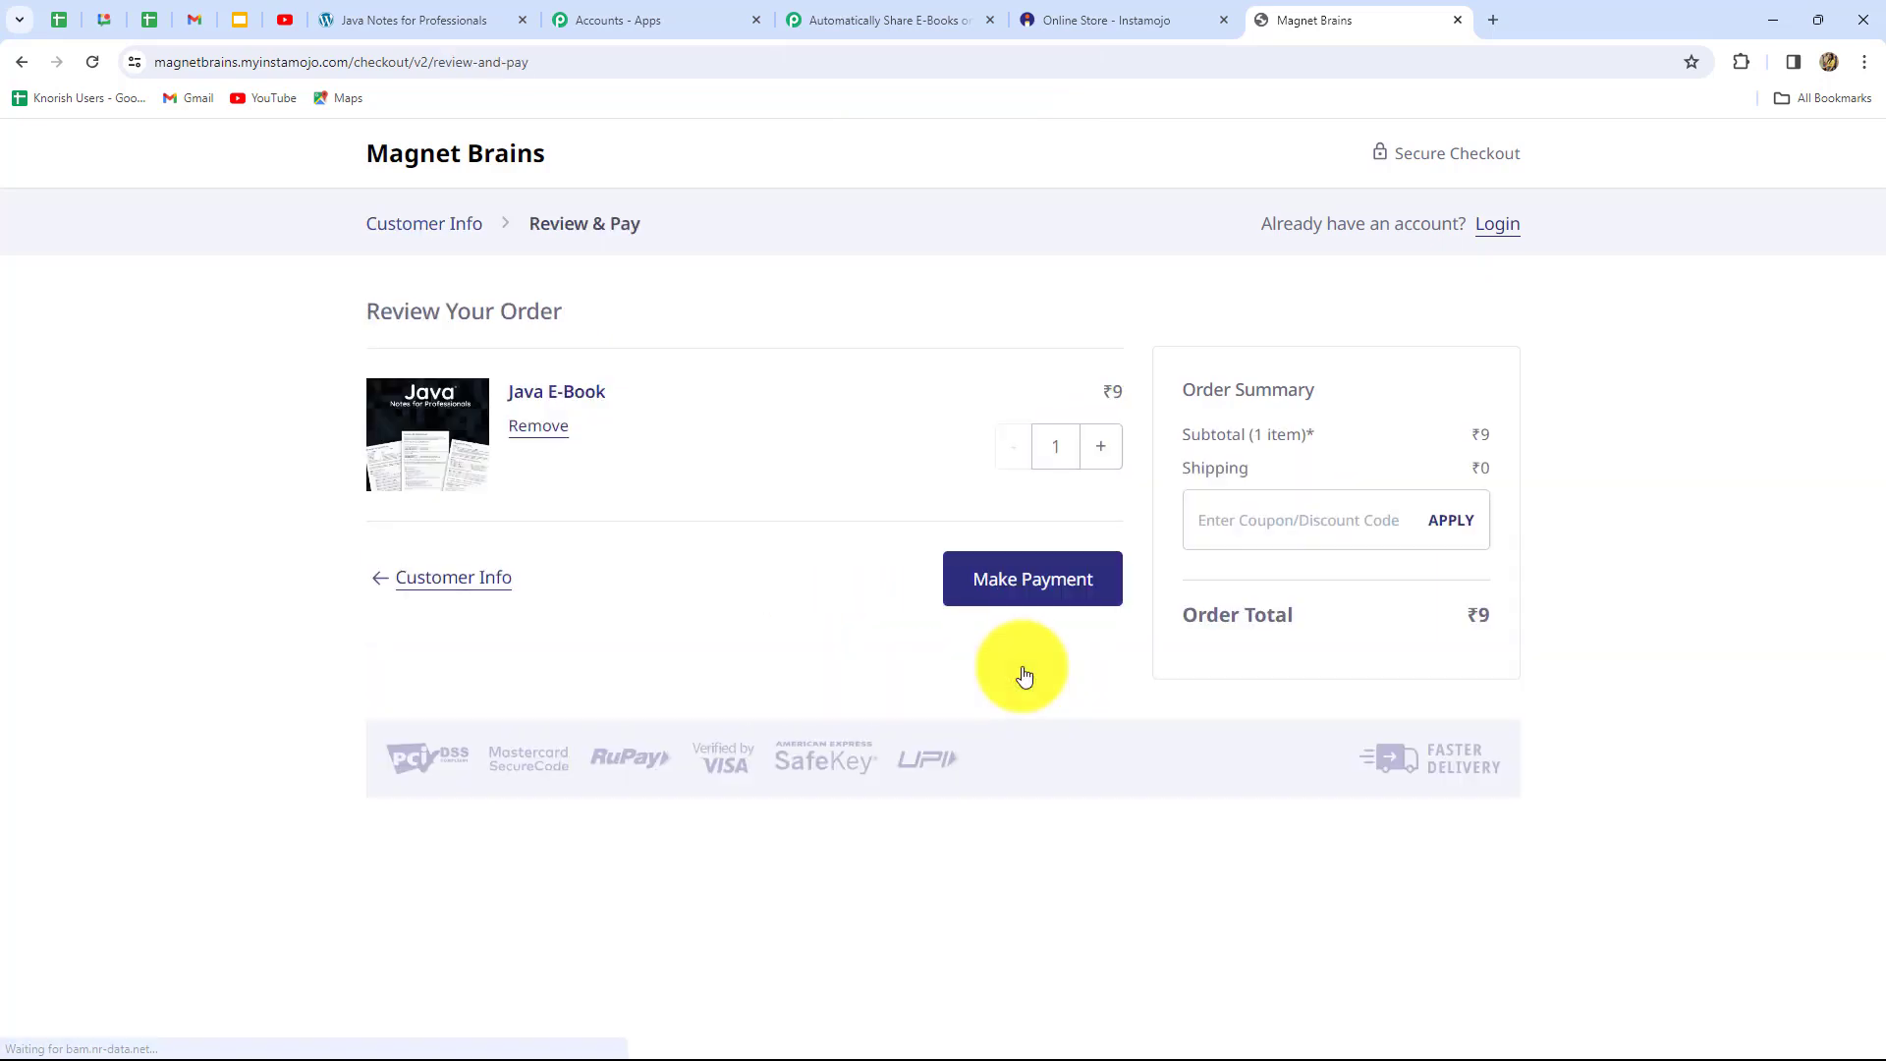
pyautogui.click(1041, 597)
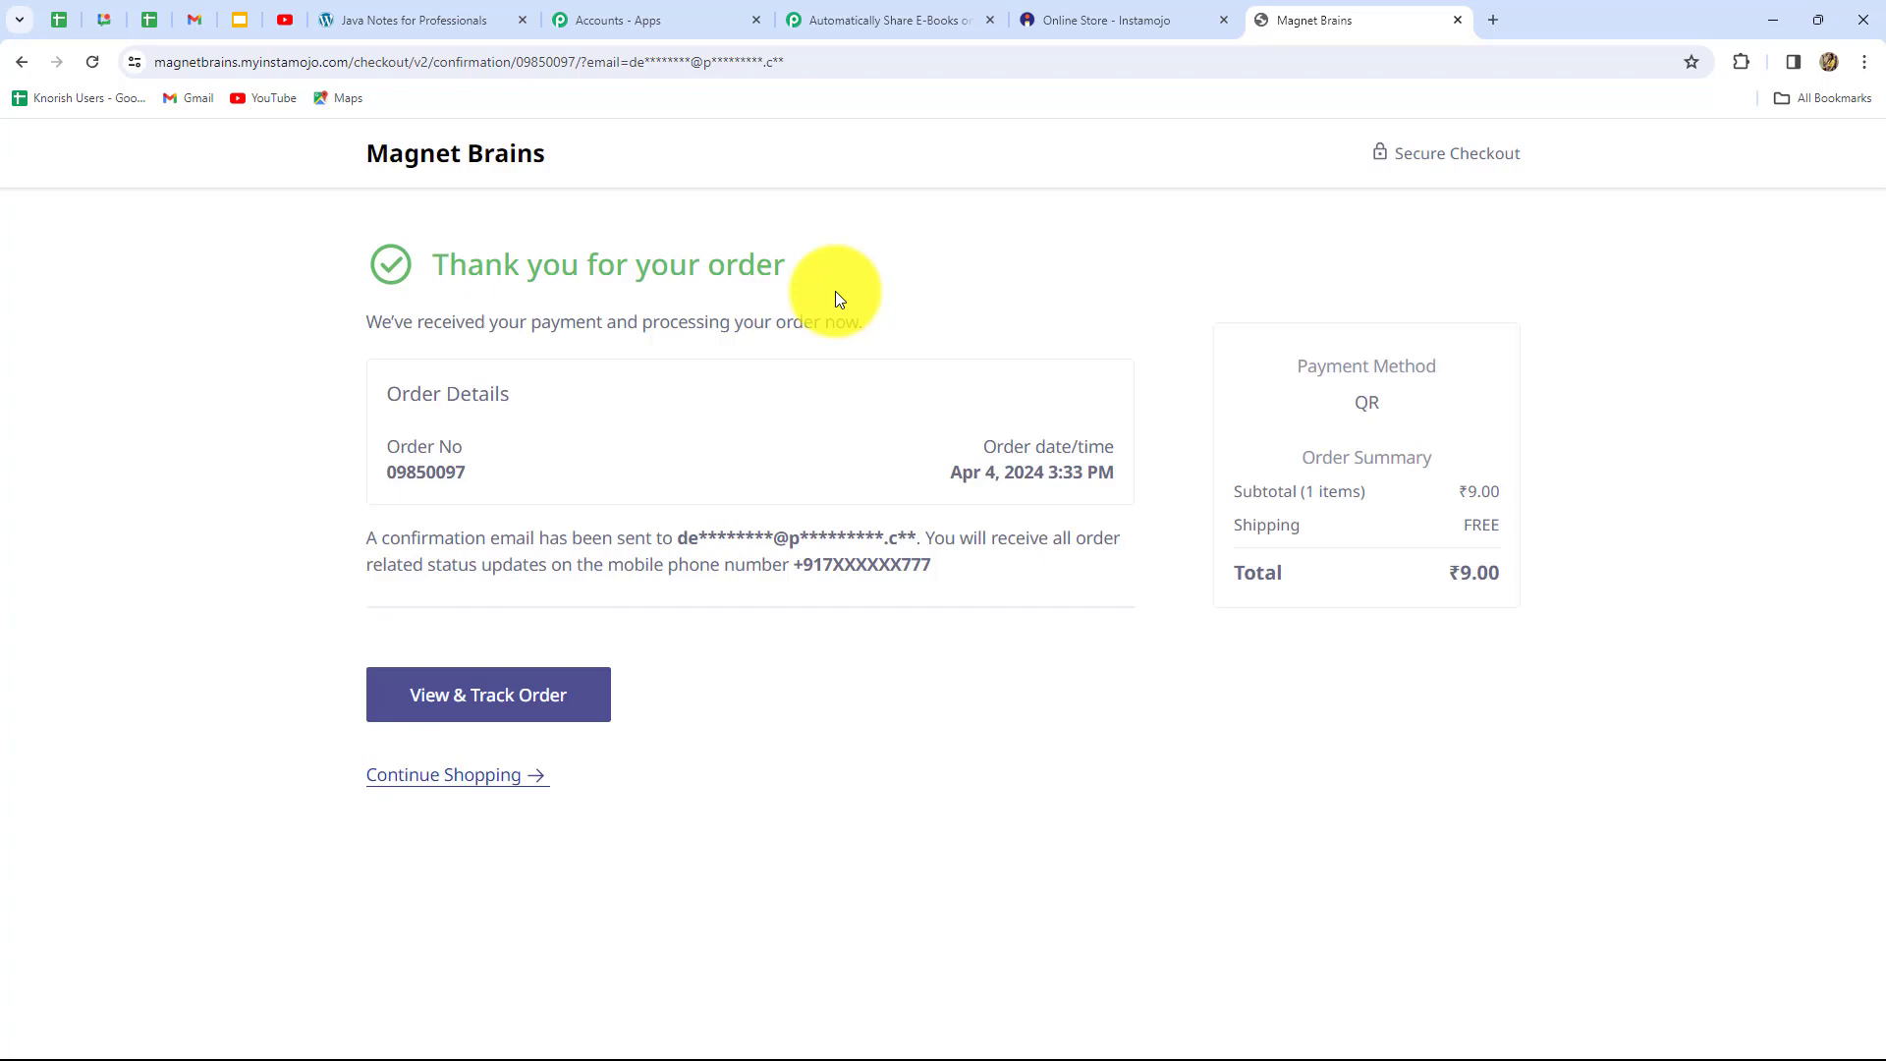
# Open the automatic Java Script E-Book email for the new order in Gmail, then return to Pabbly
pyautogui.click(194, 20)
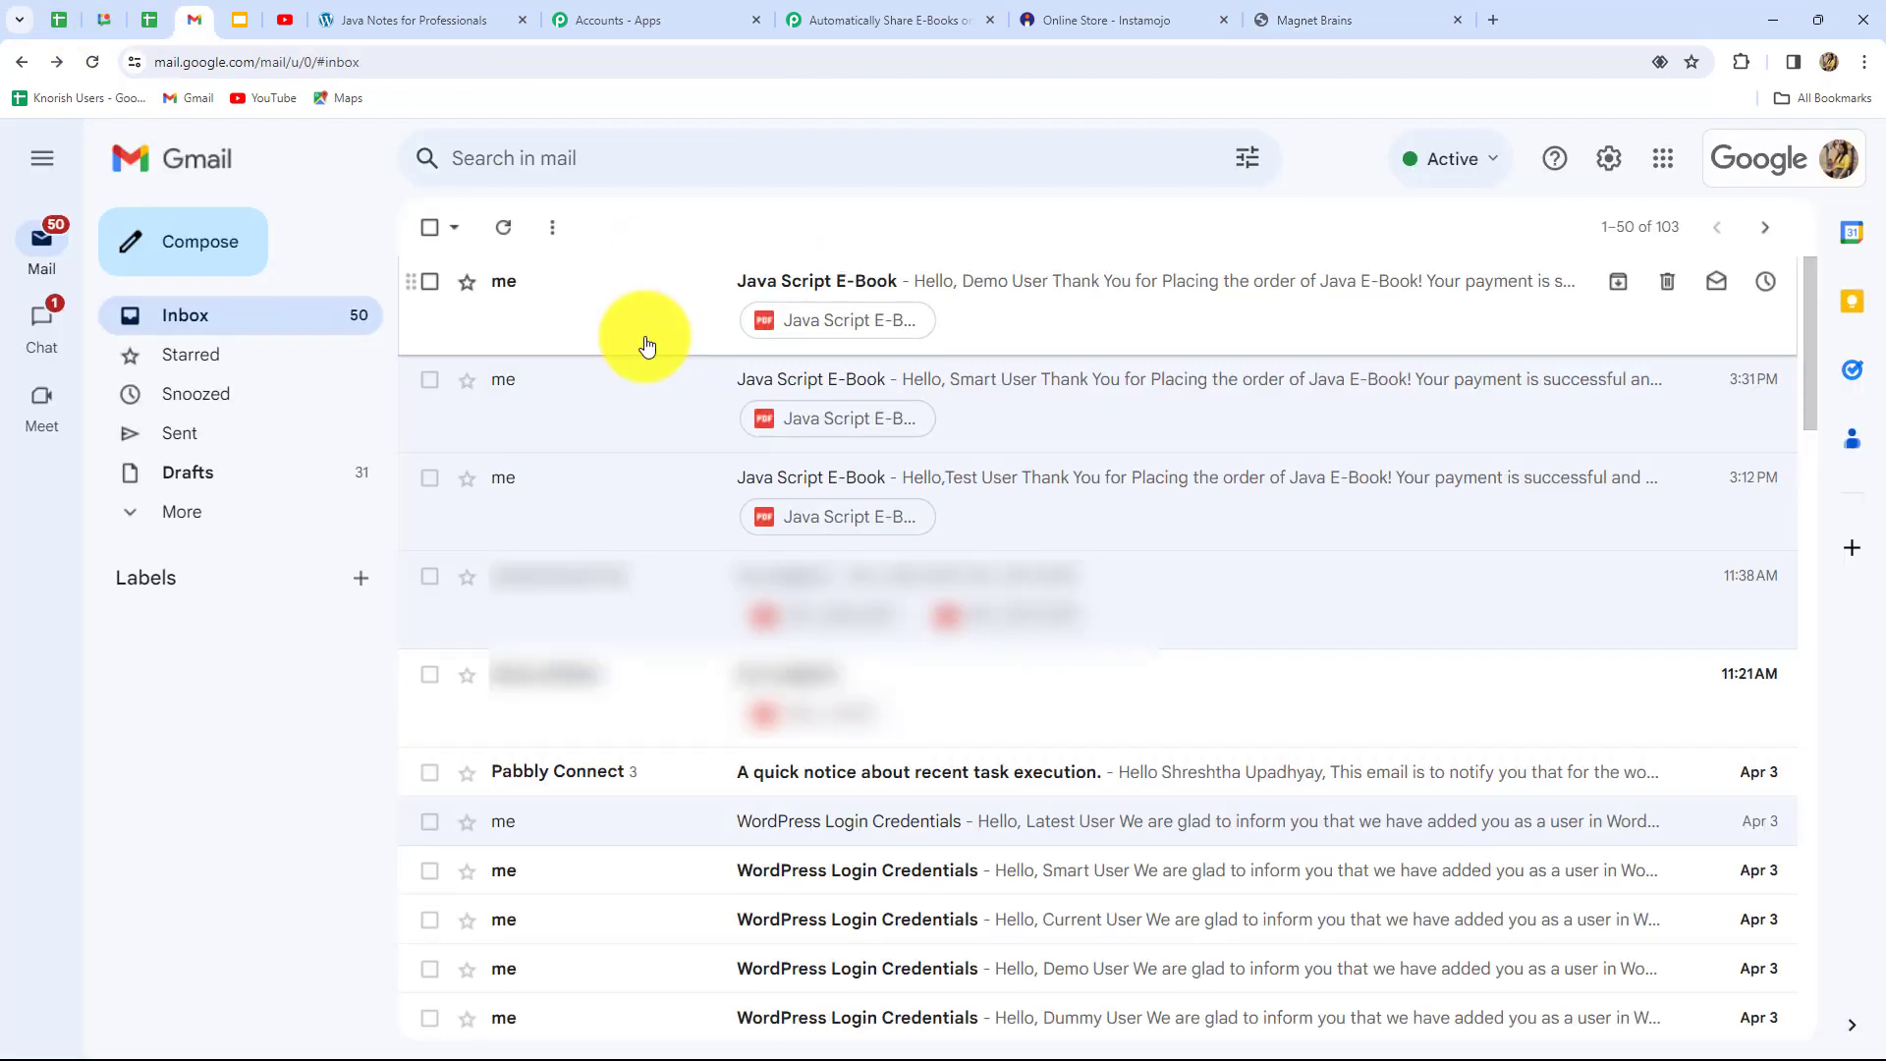
pyautogui.click(1026, 283)
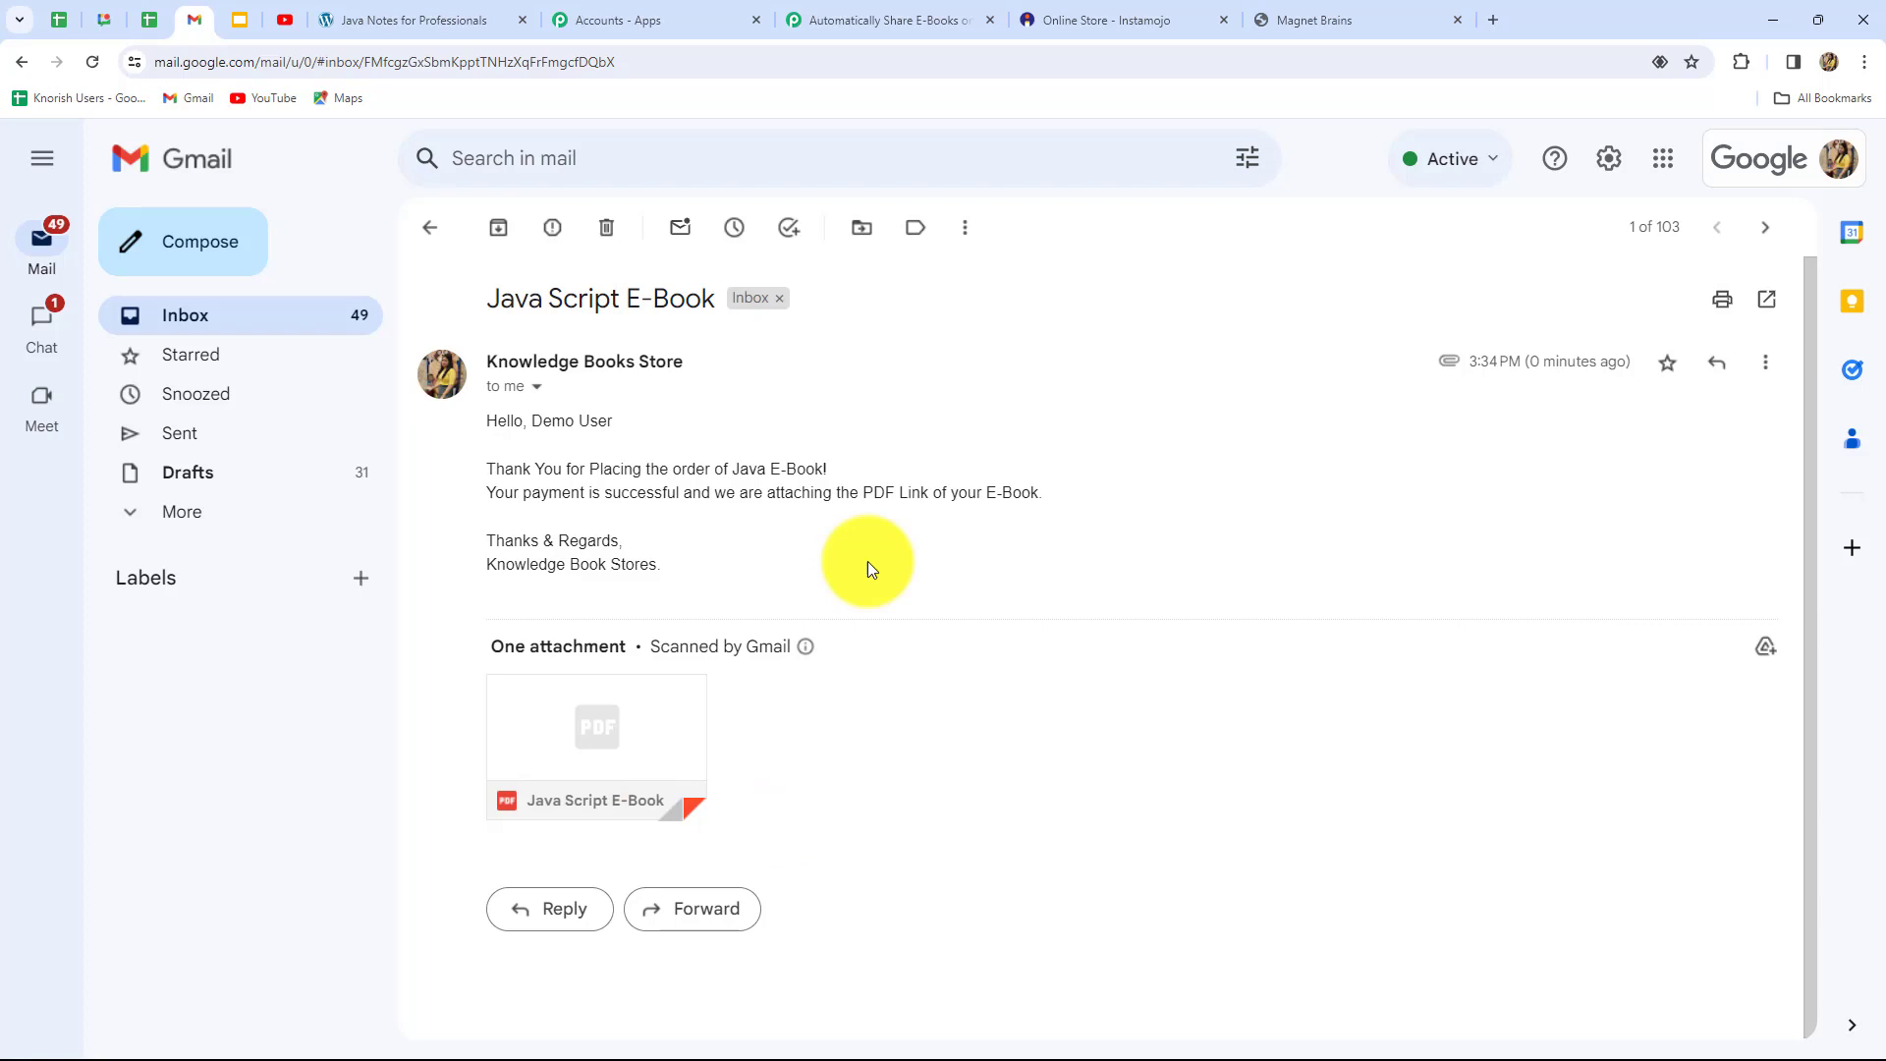
pyautogui.click(889, 21)
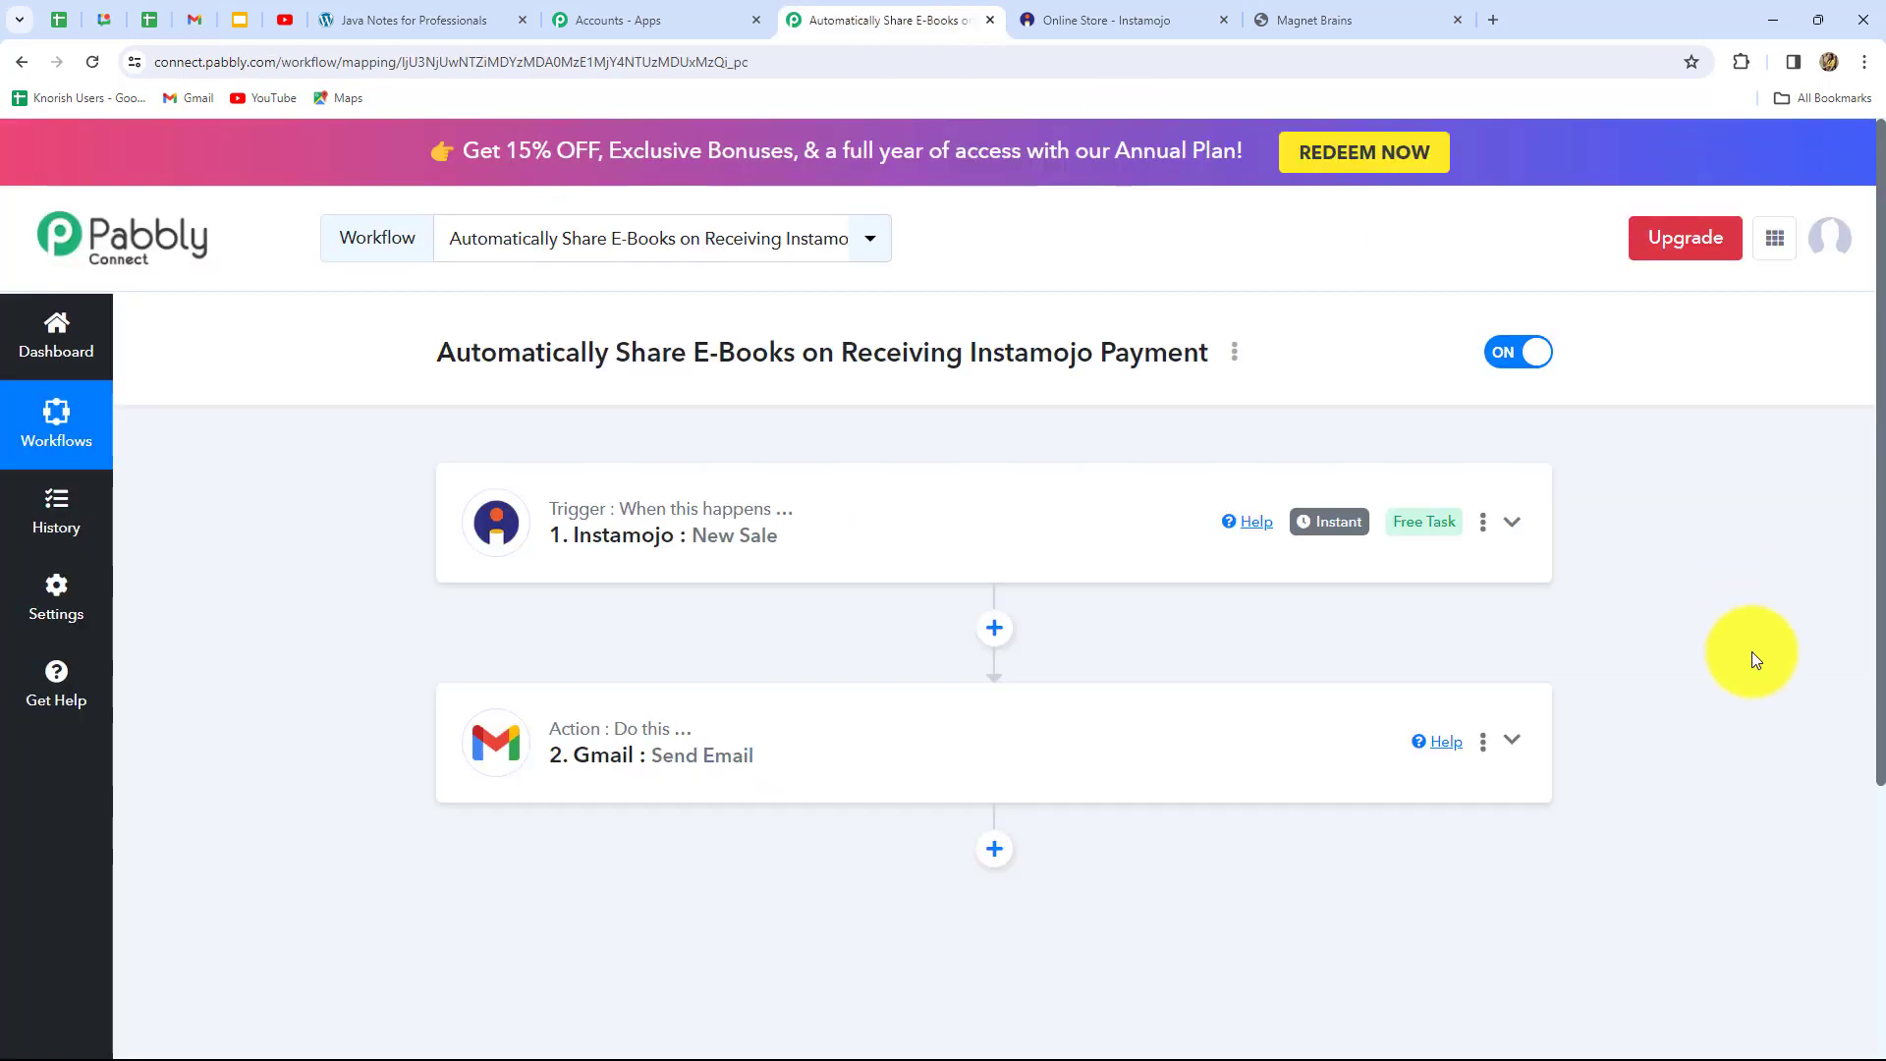